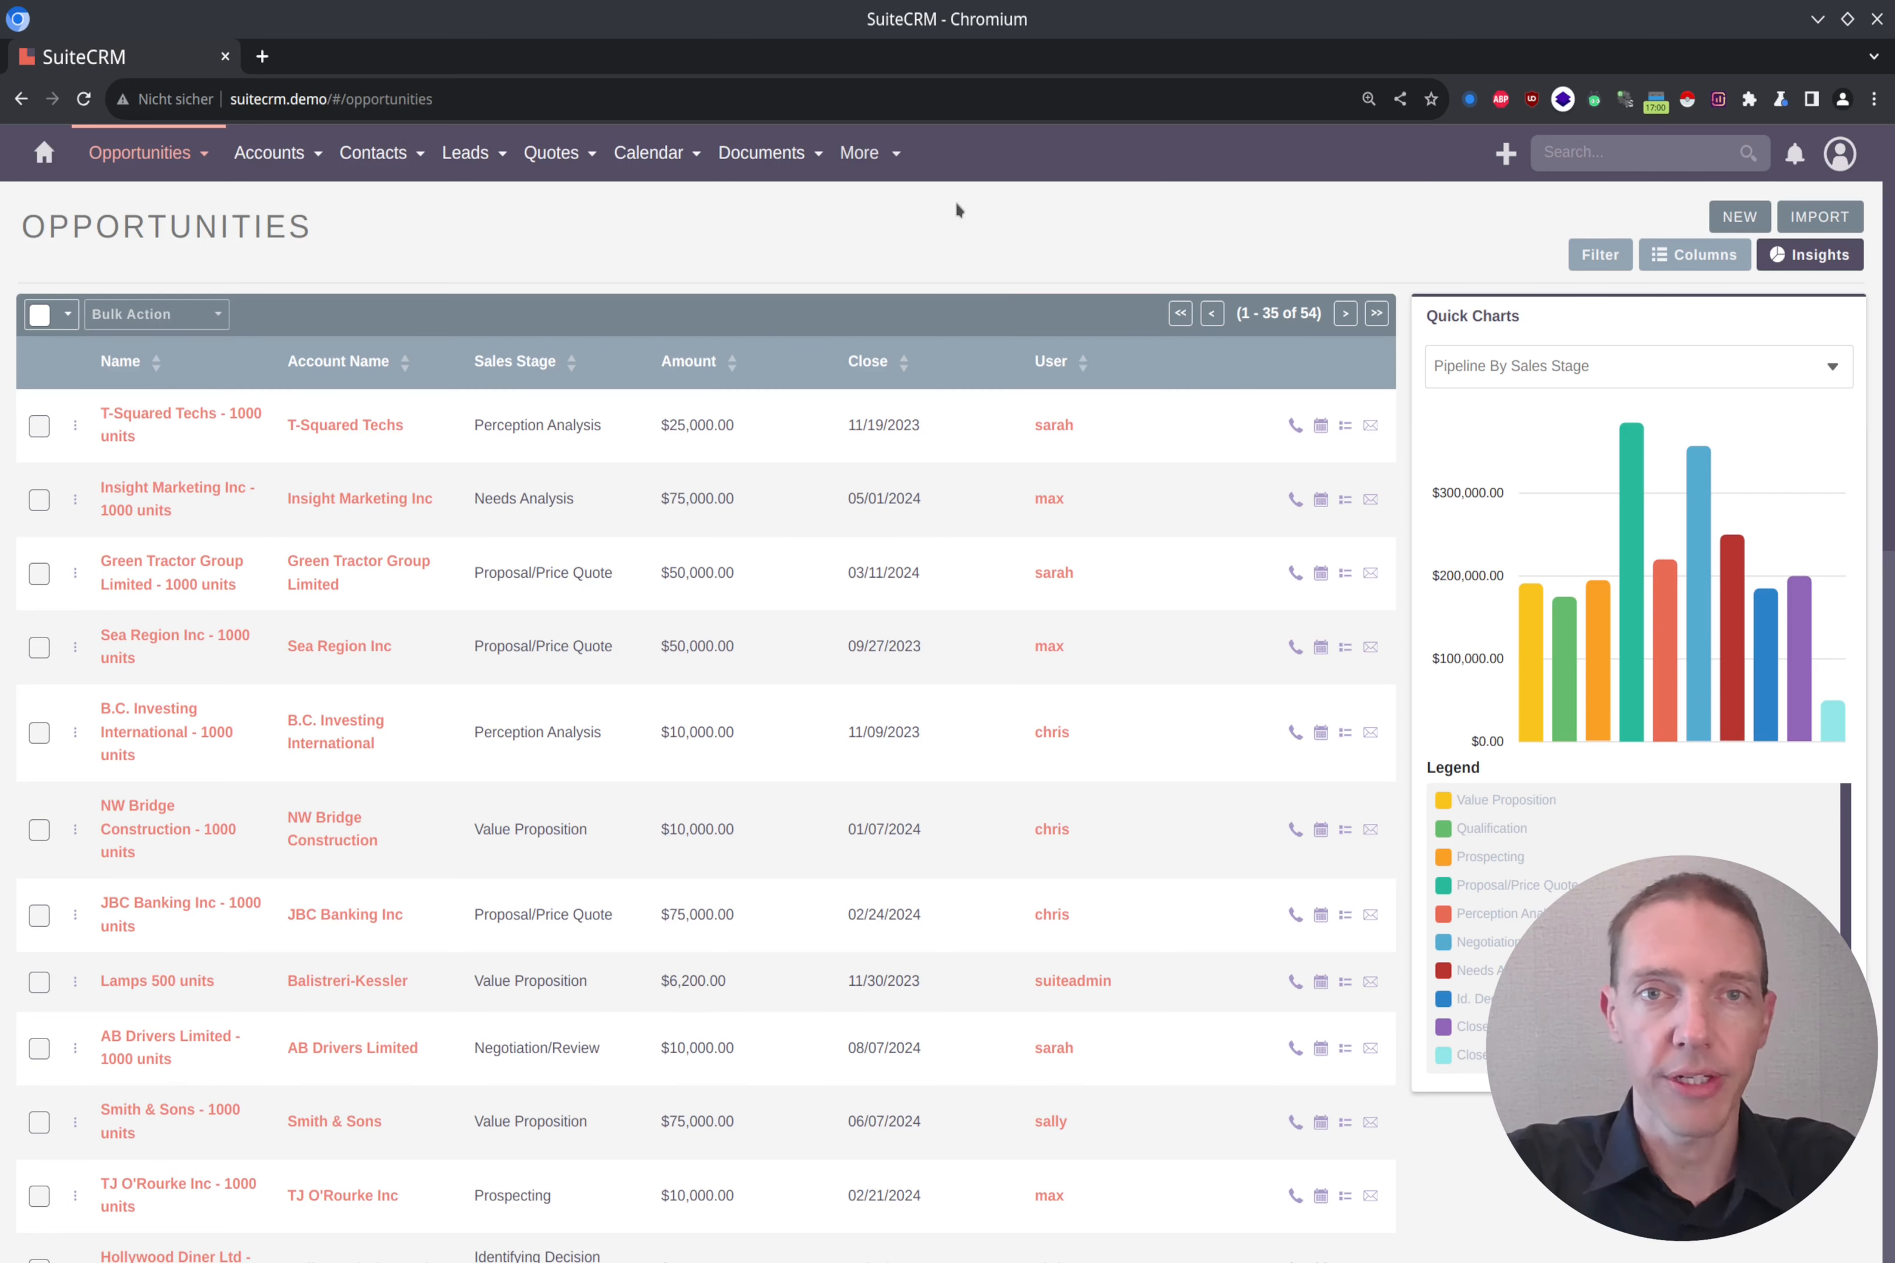
Step: Open the Reports module in a separate browser tab and start creating a new report
mouse_move(889, 159)
scroll(897, 416, down, 4)
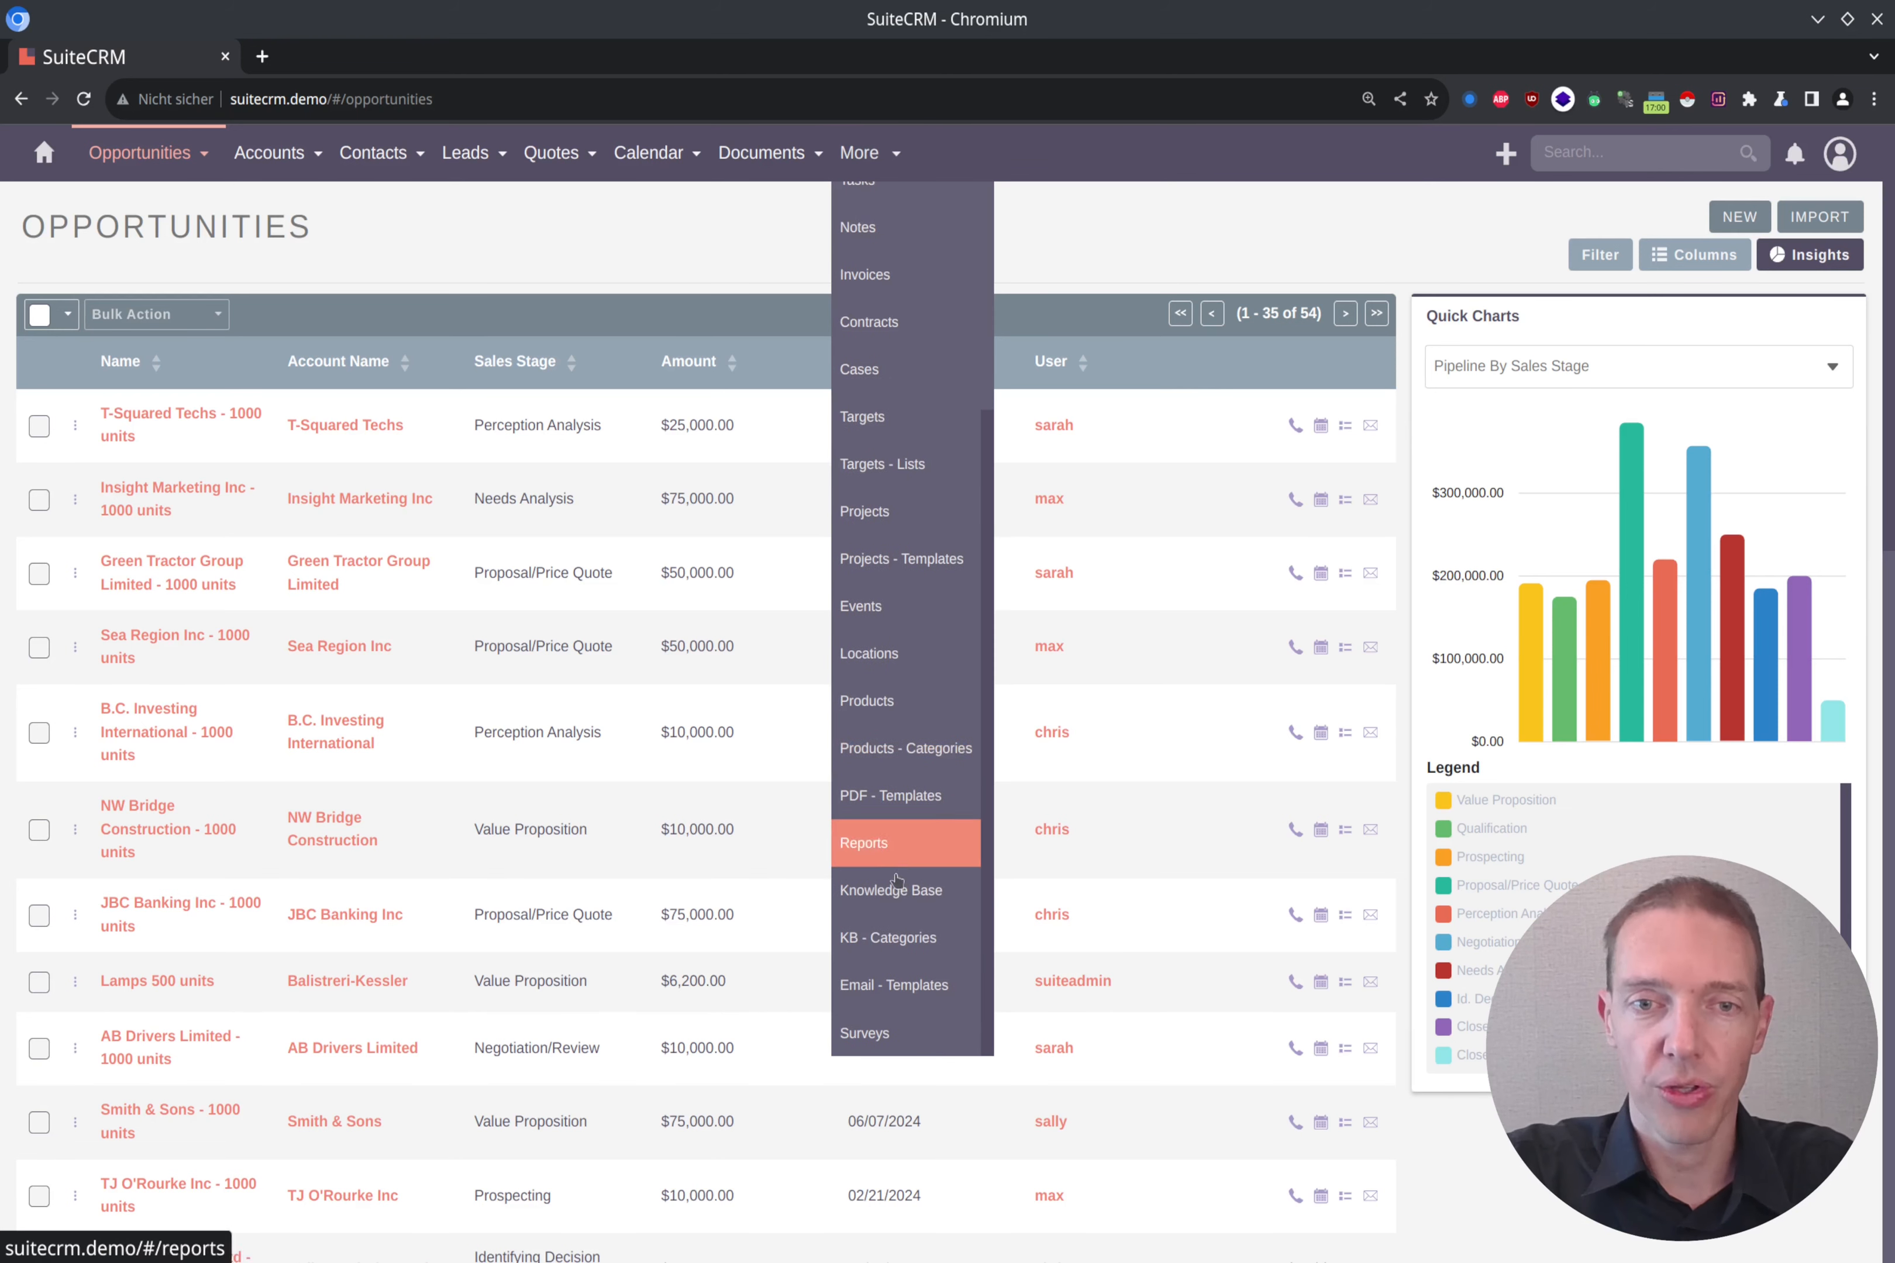
middle_click(899, 846)
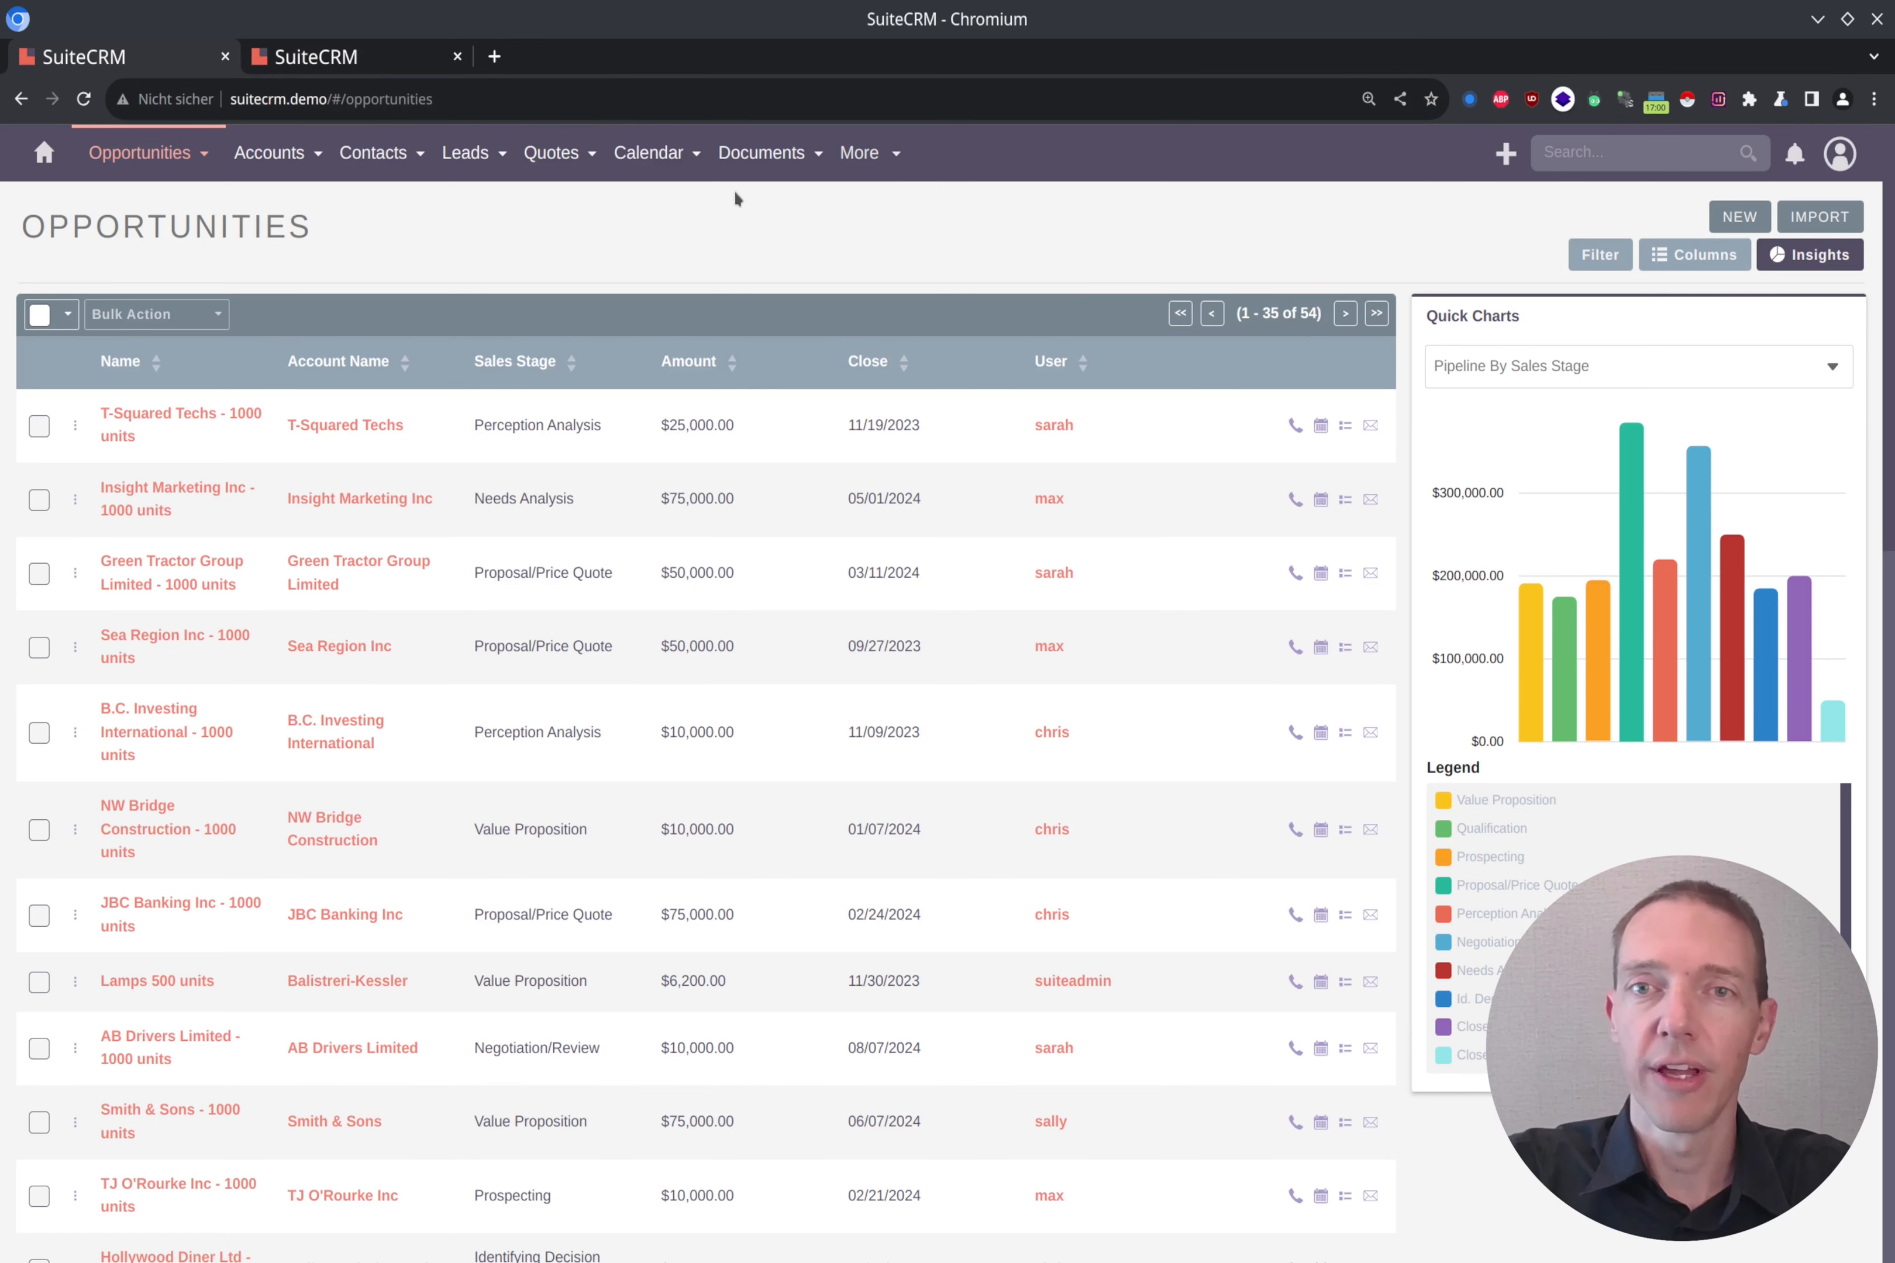
click(396, 59)
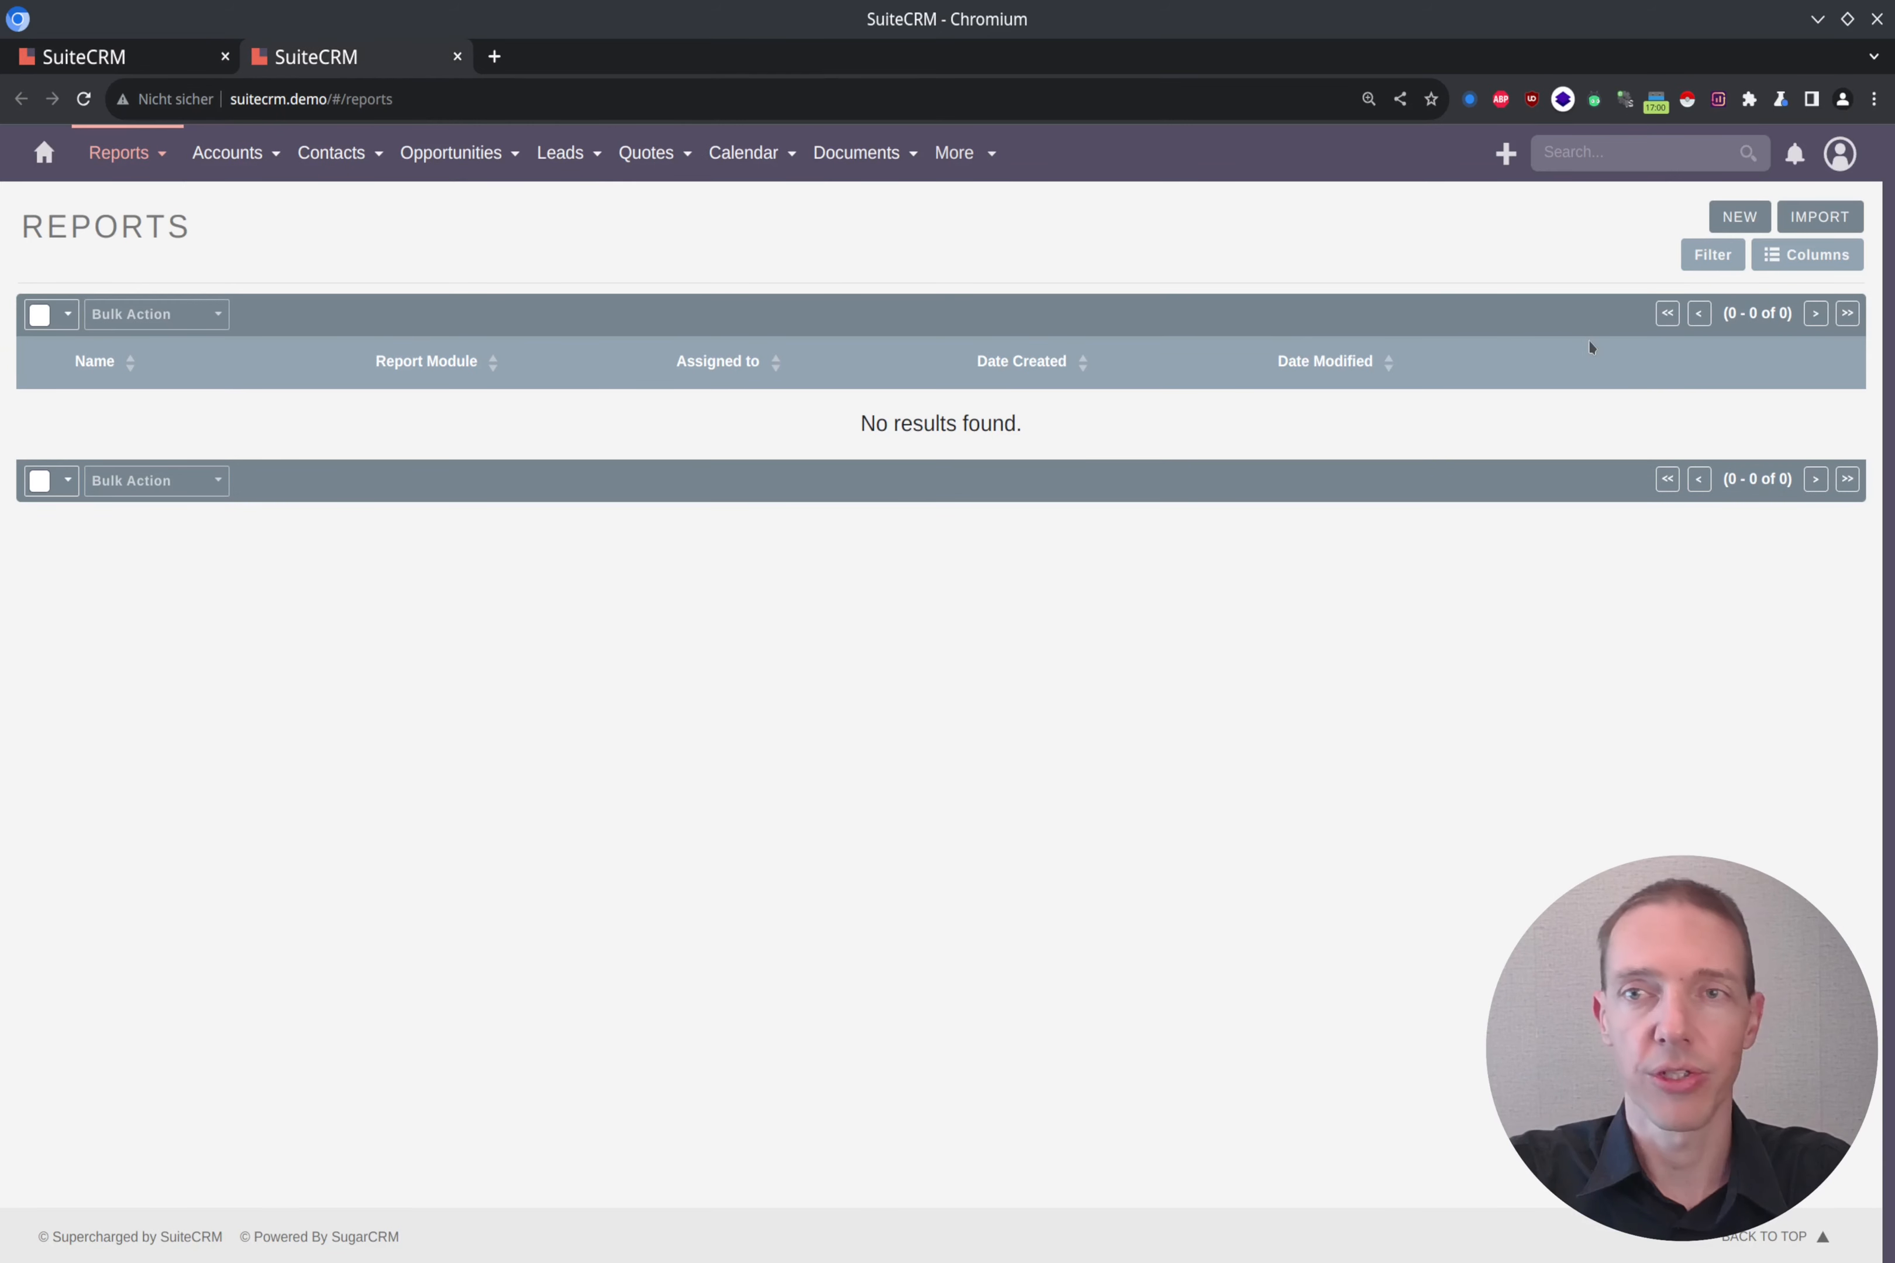
click(1734, 218)
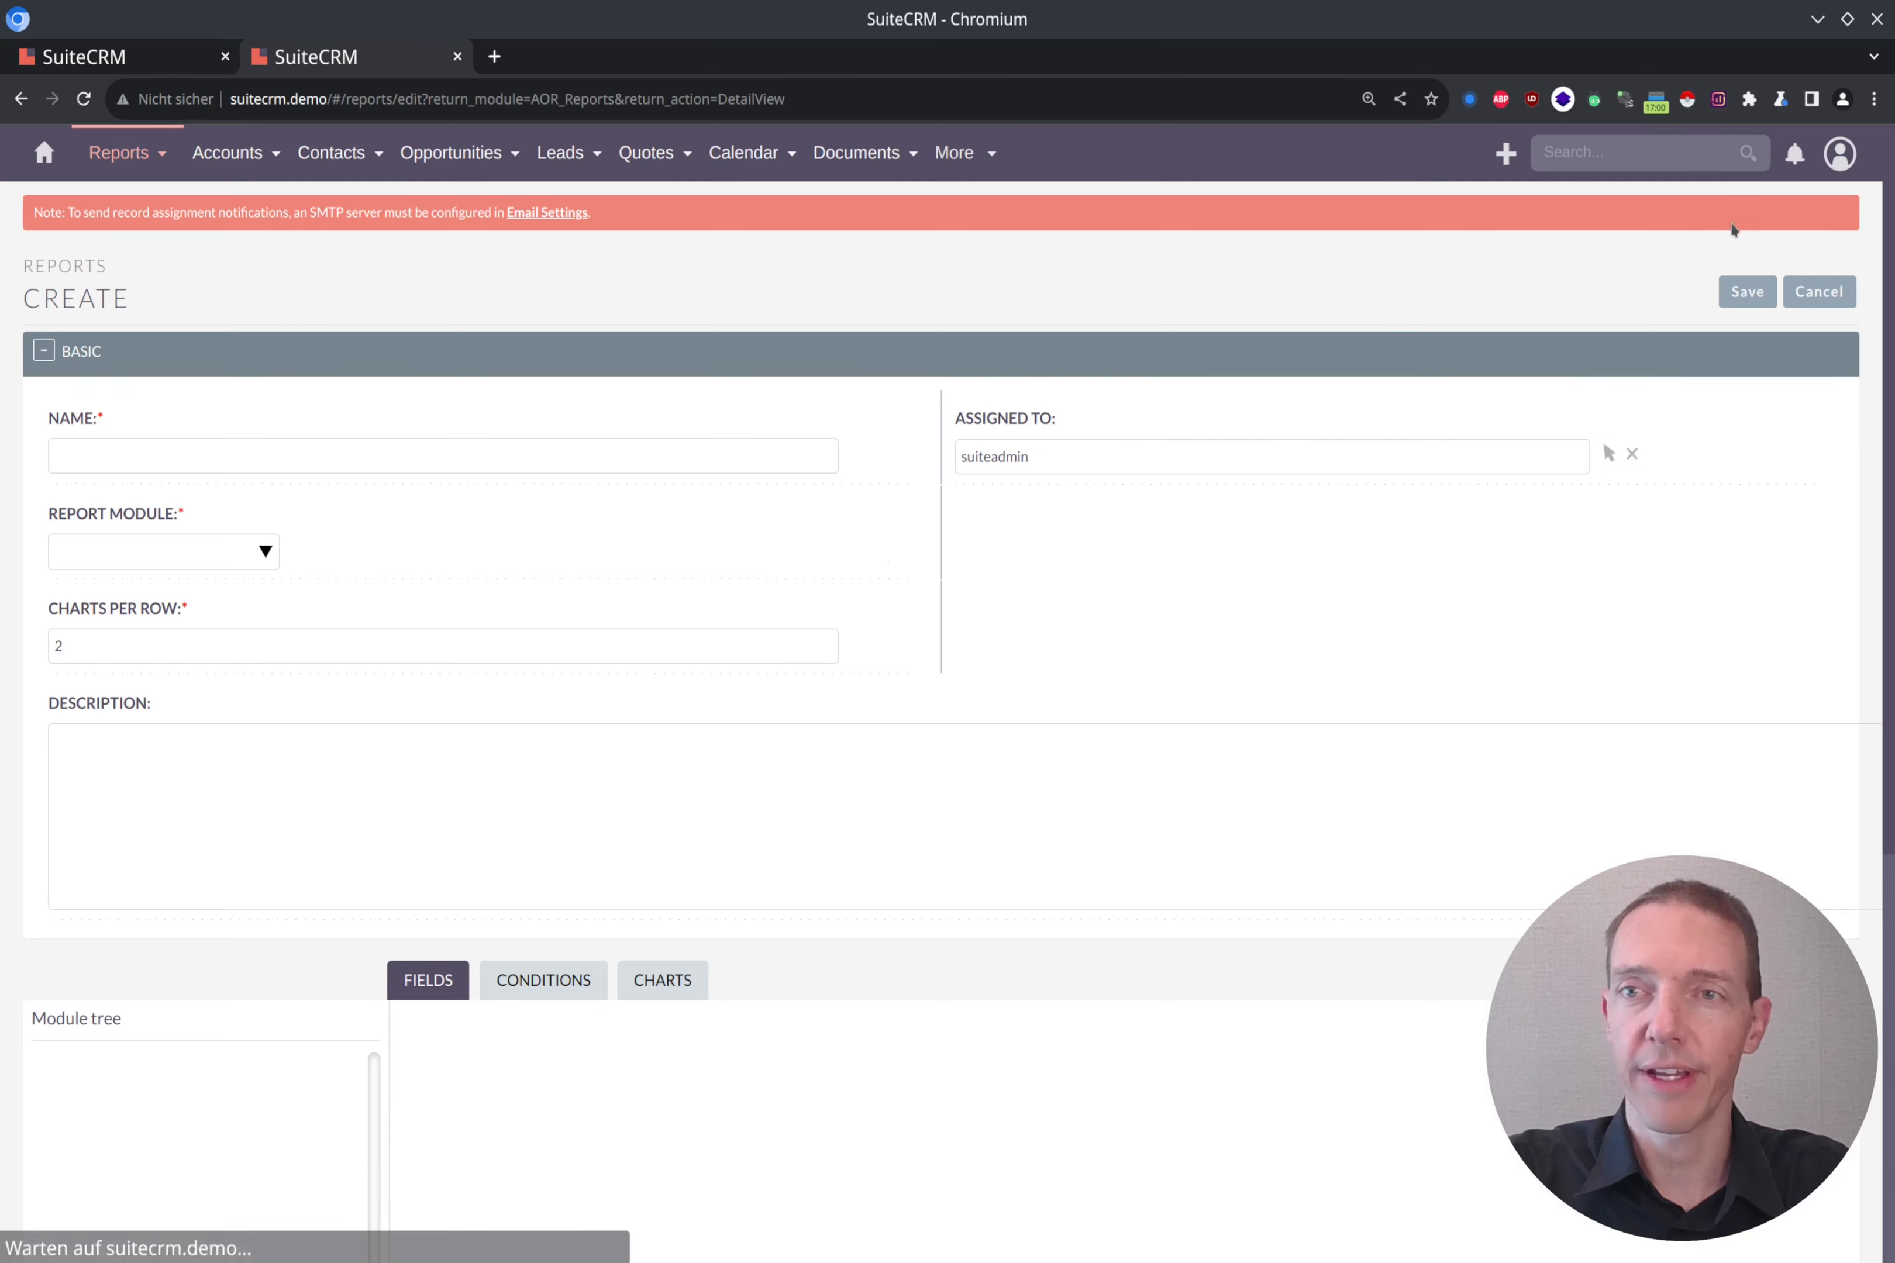
Step: Name the report "Most interesting Opportunities for the next 3 months"
click(803, 452)
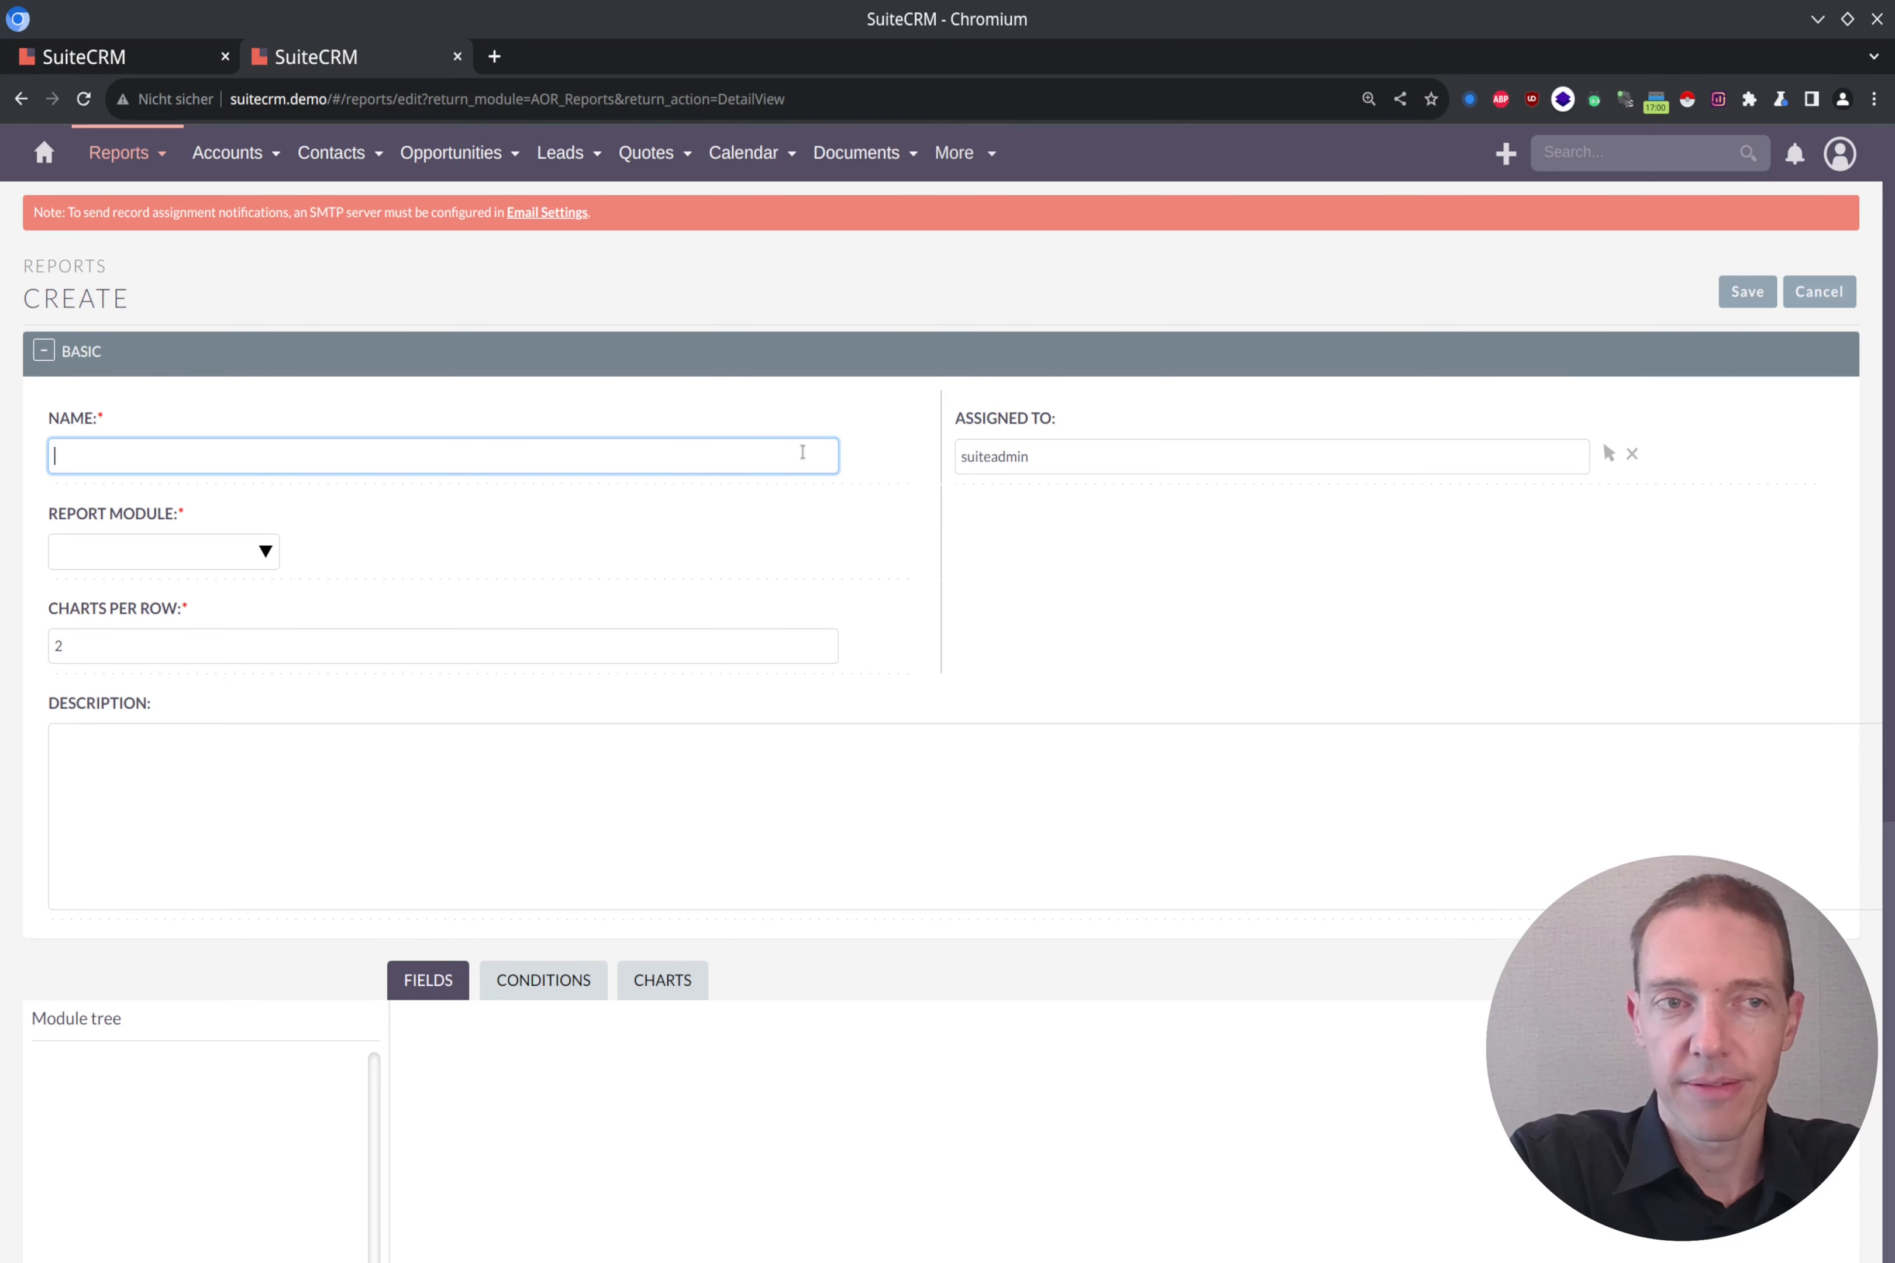
text(Most int)
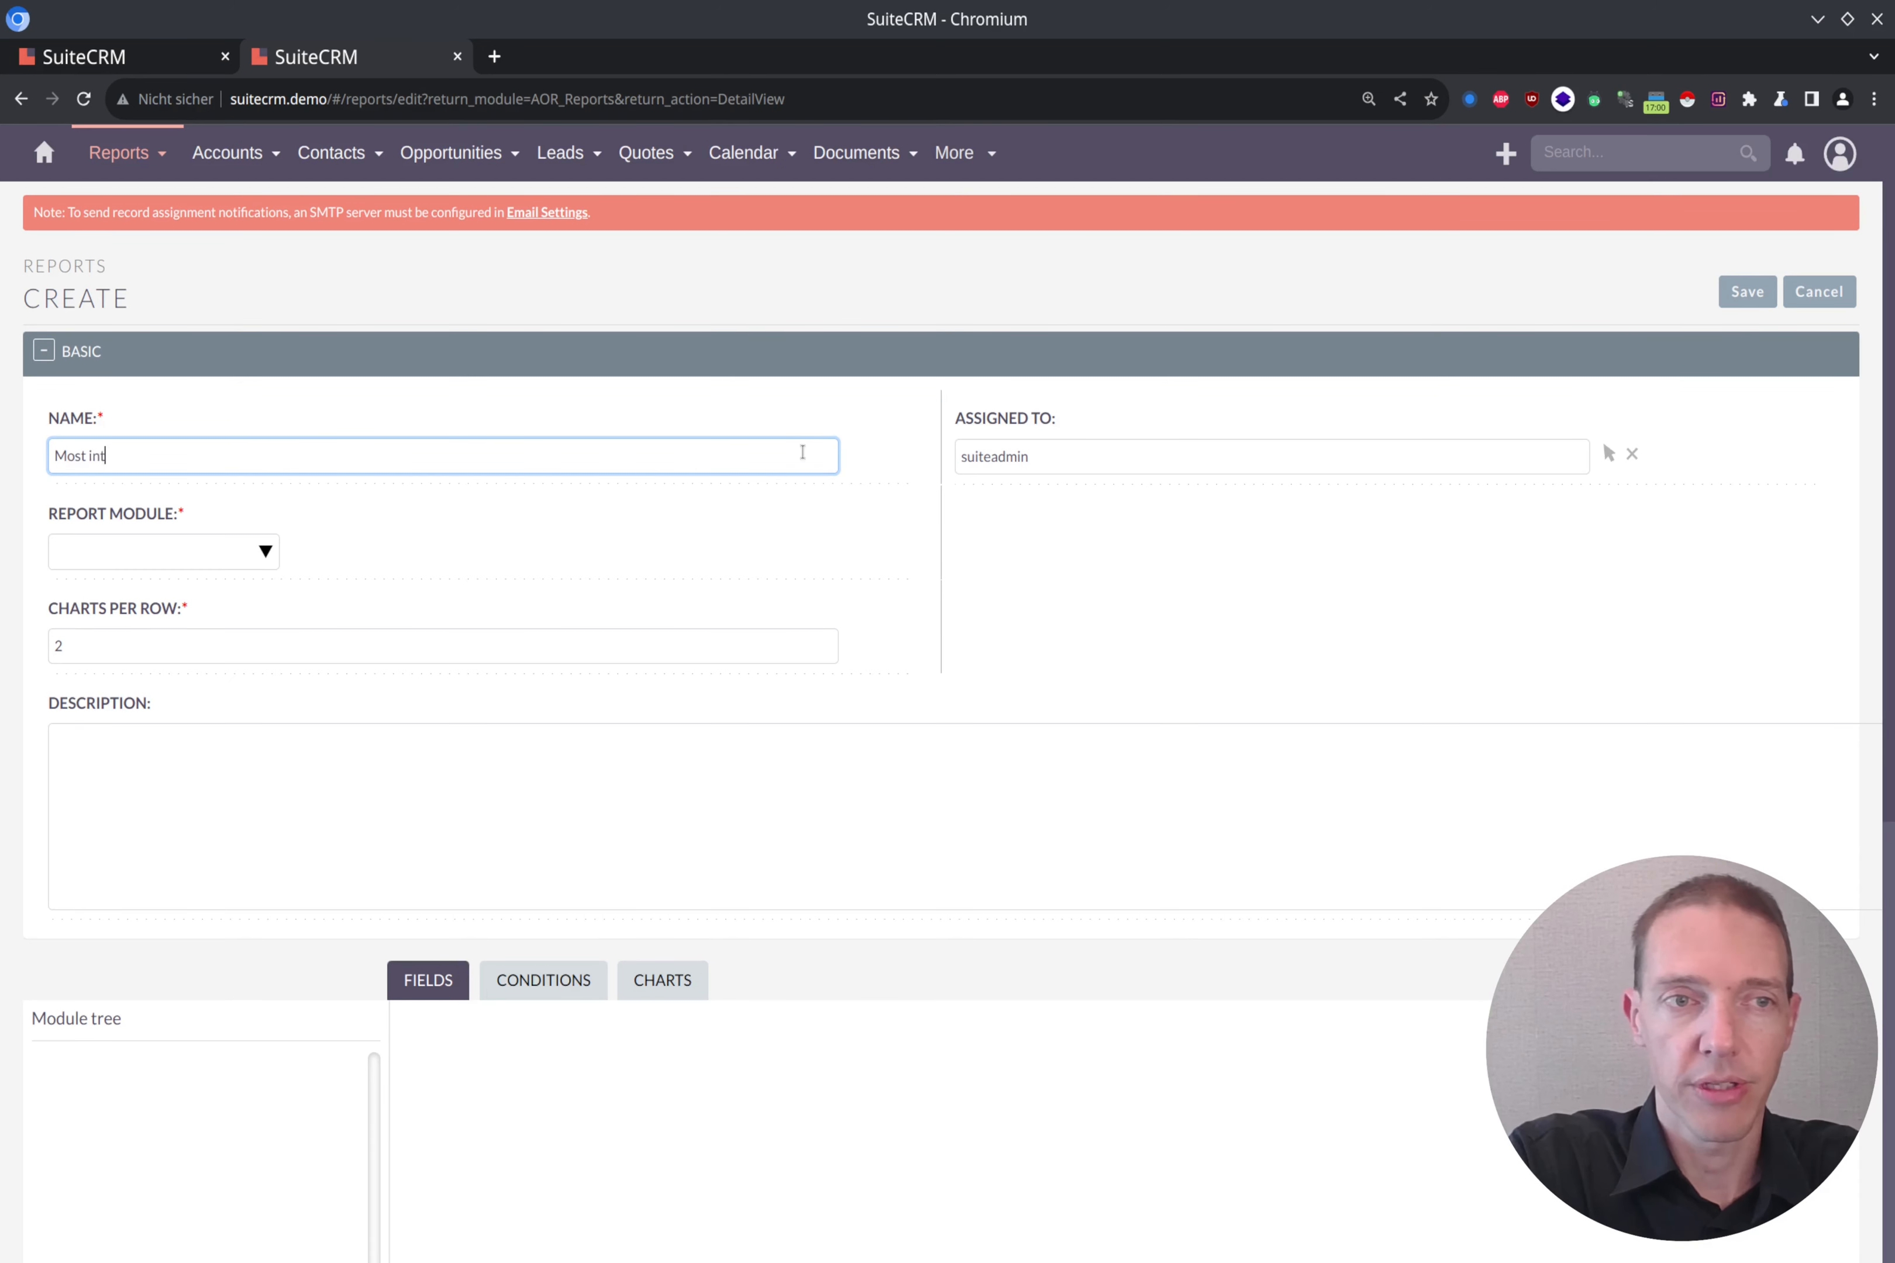
text(eresting Opp)
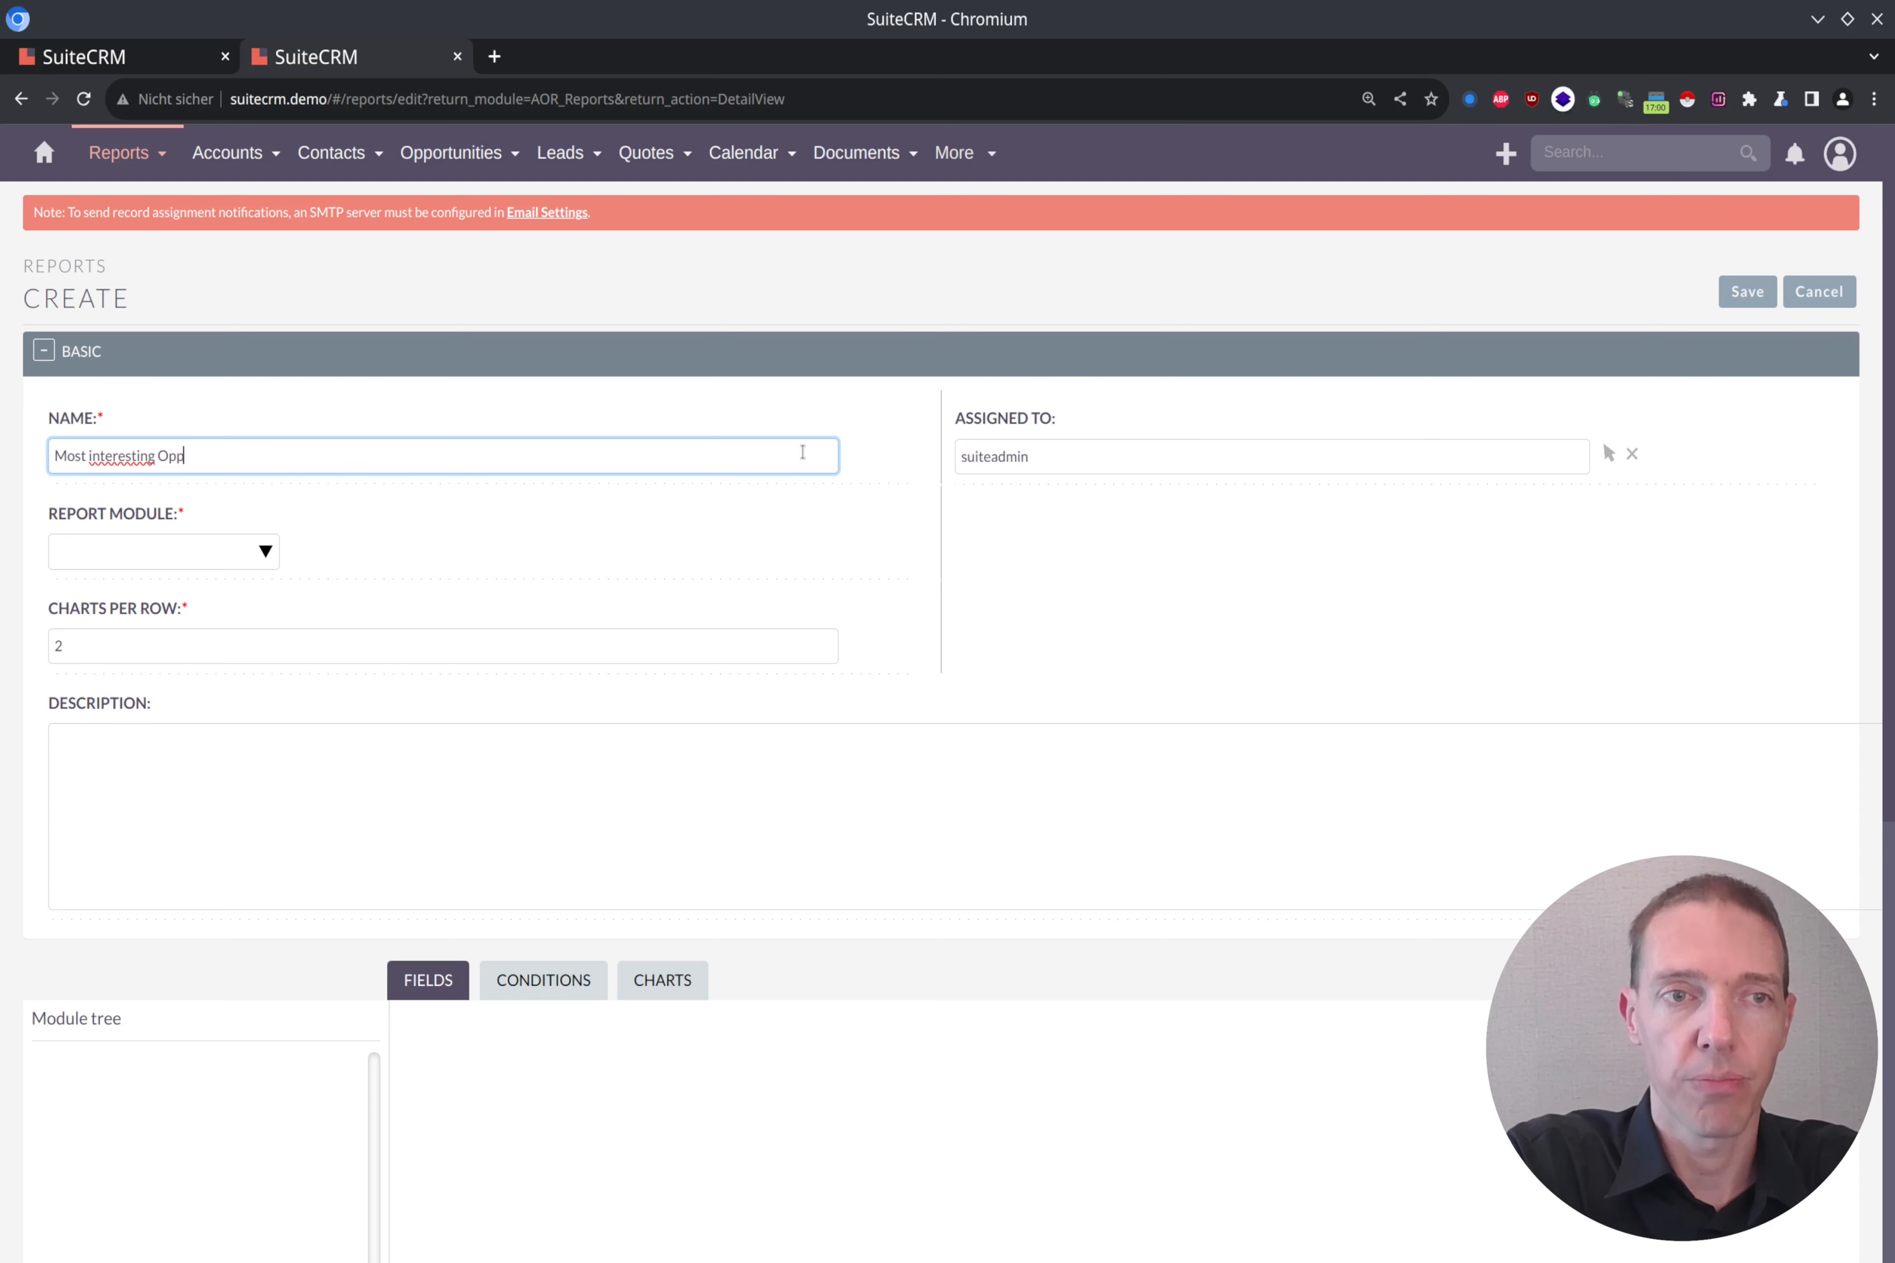
text(ortunities)
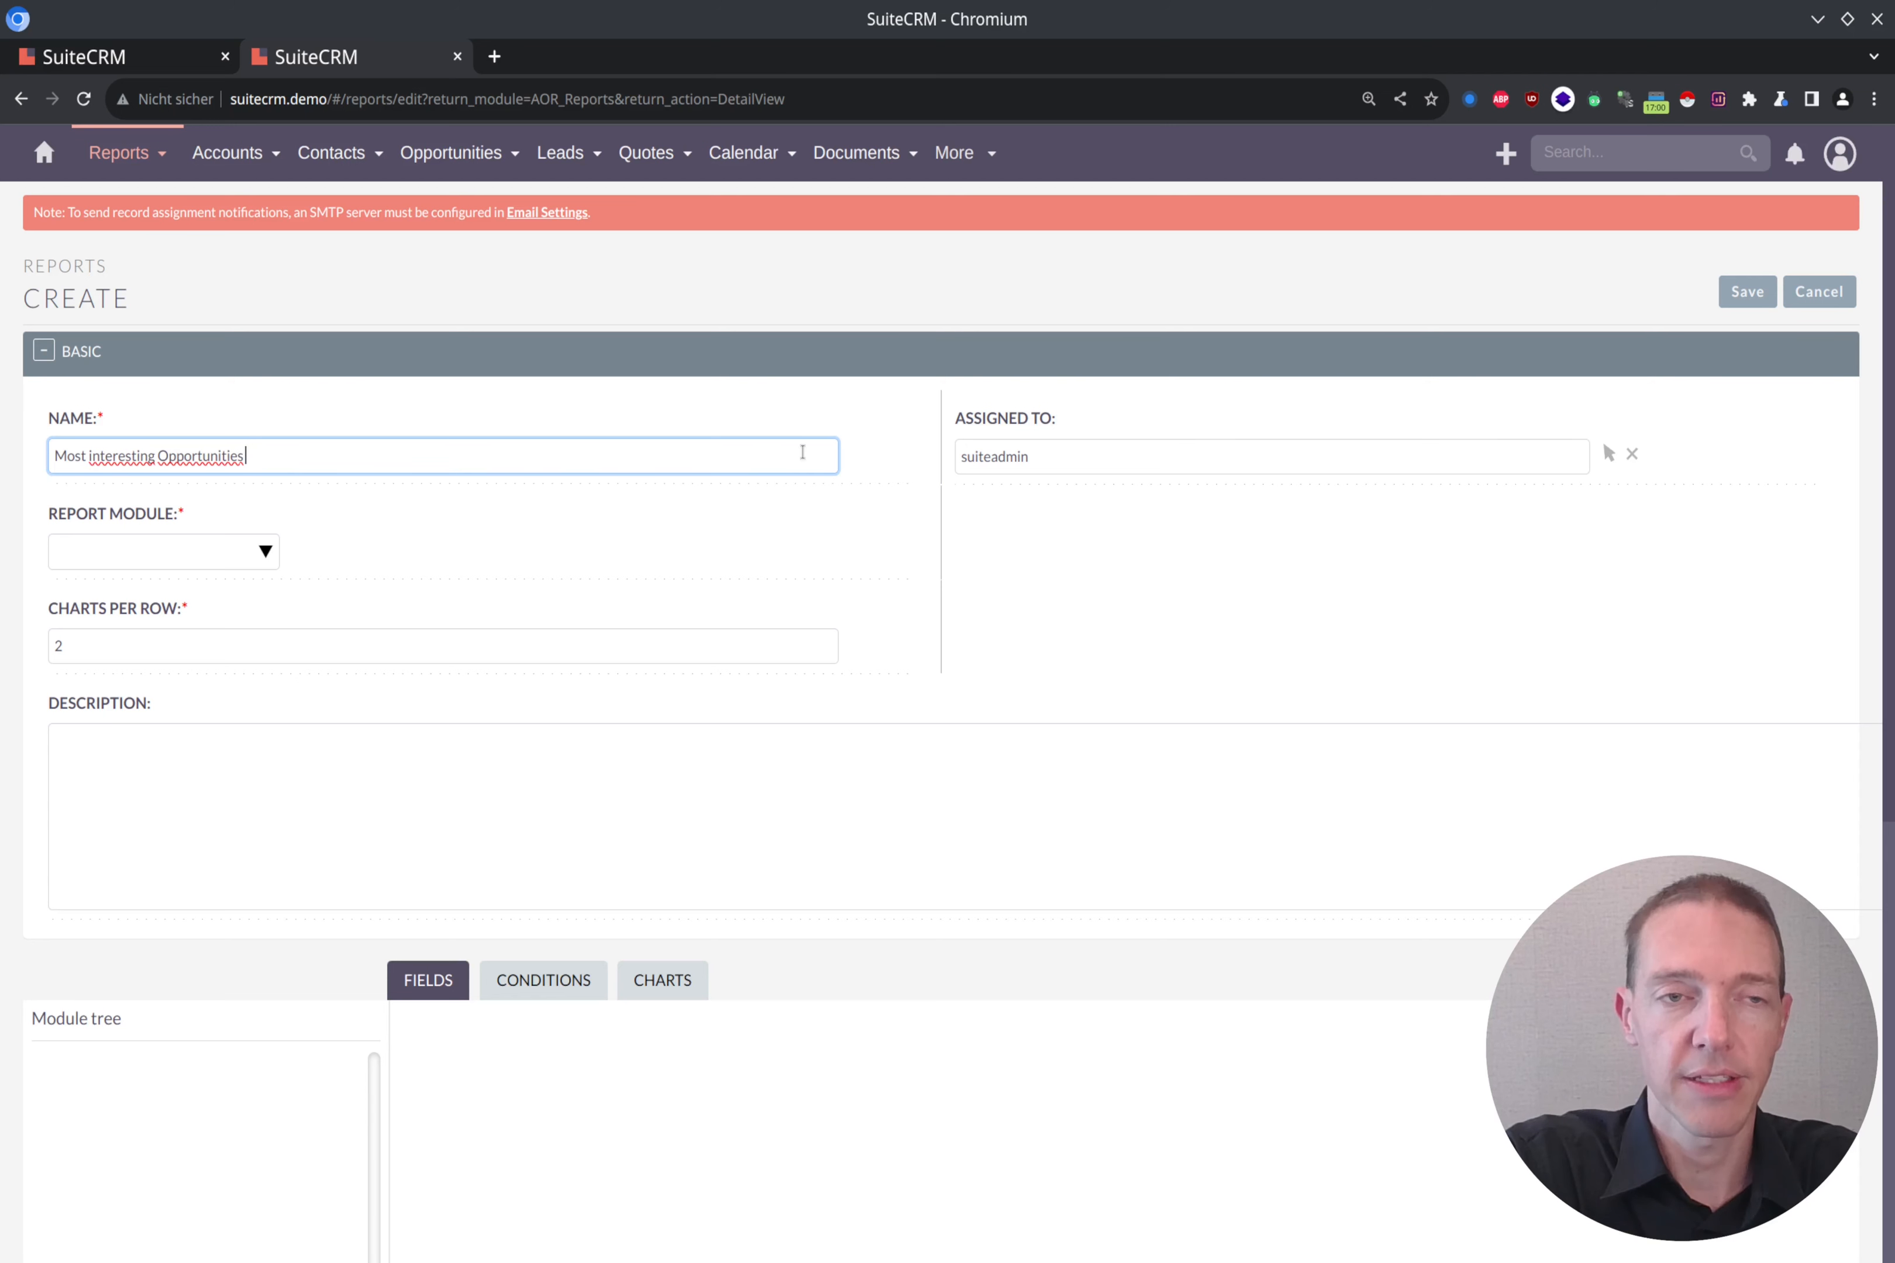
text( for the ne)
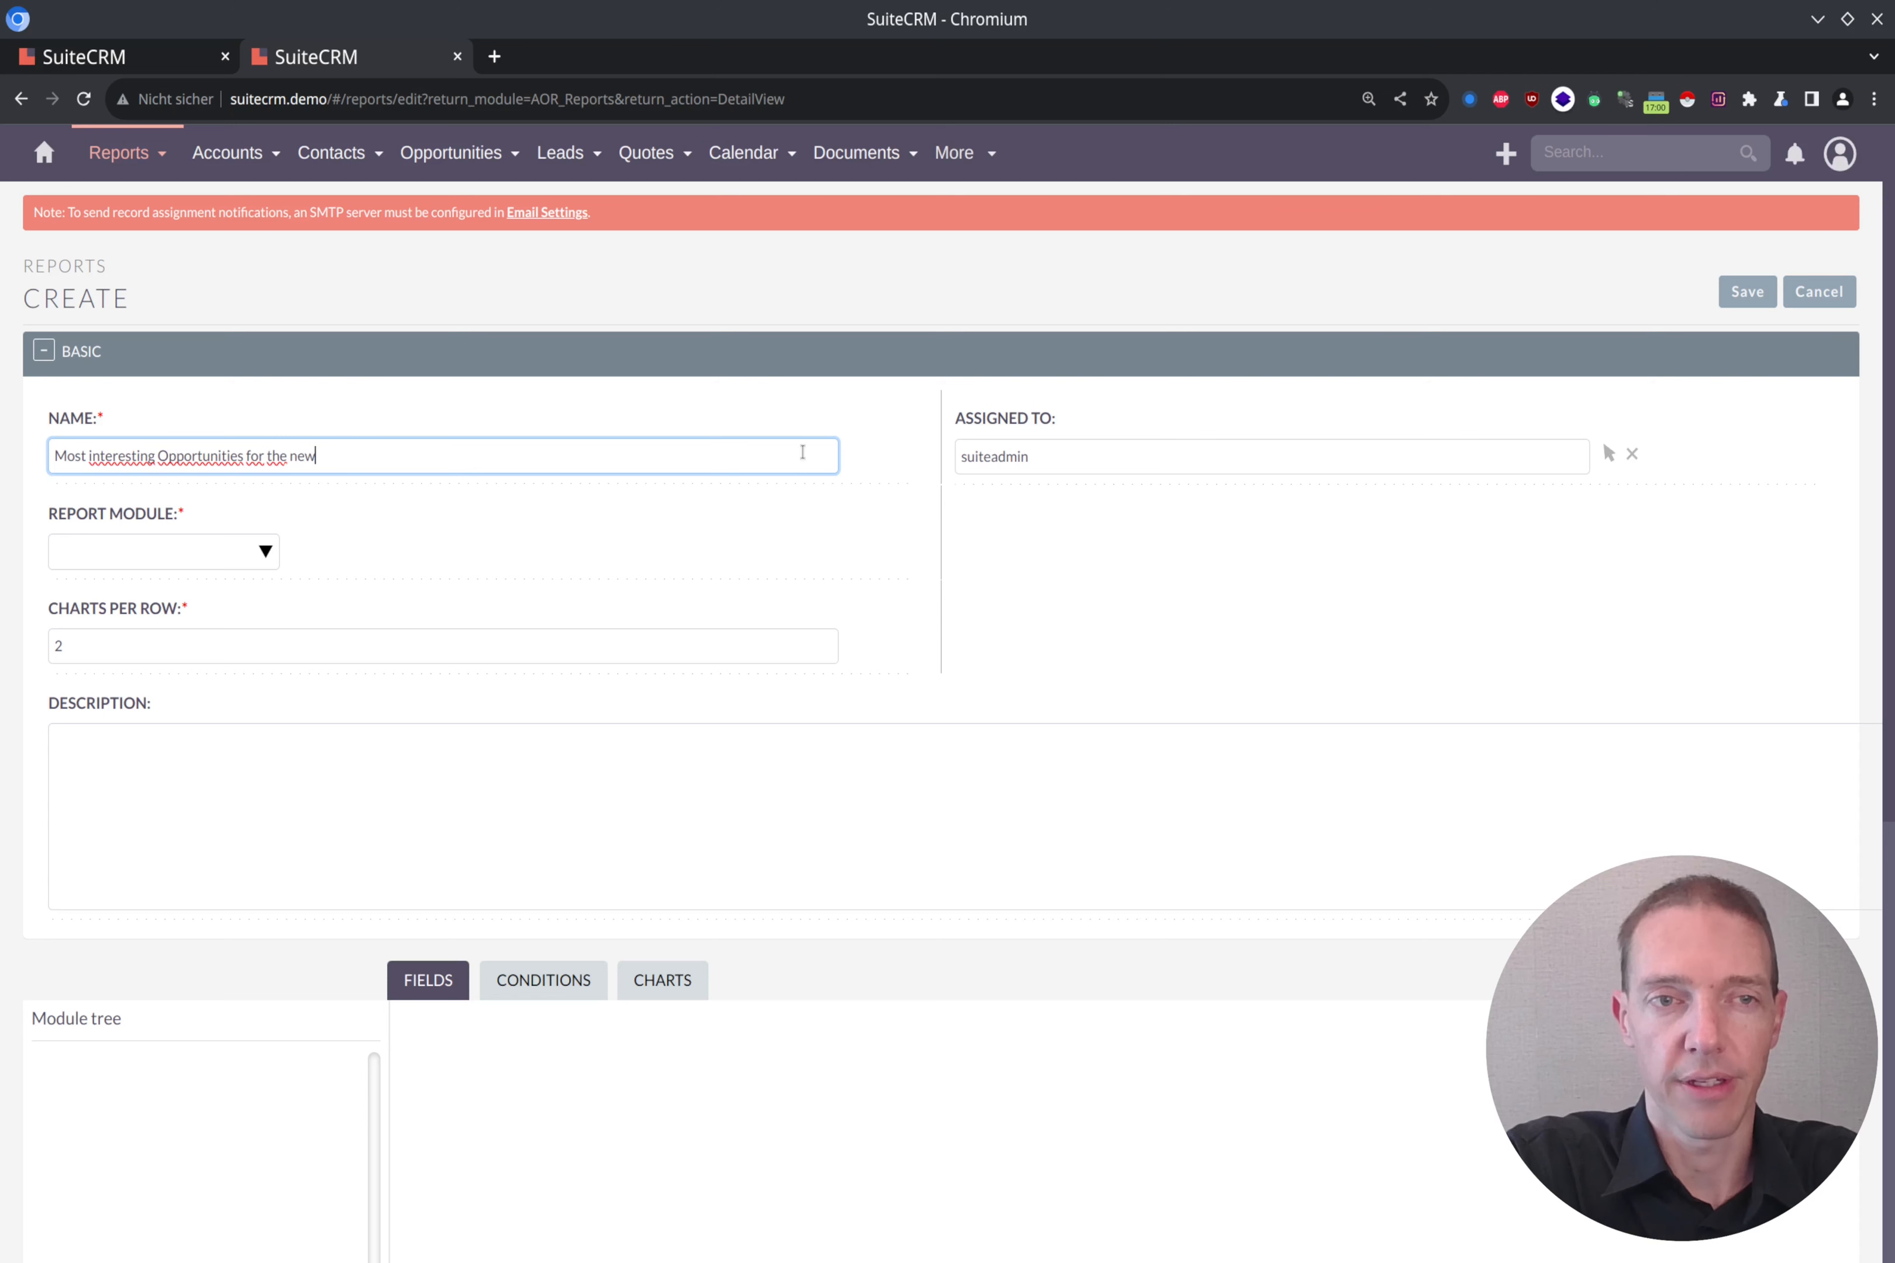
text(xt 3 months)
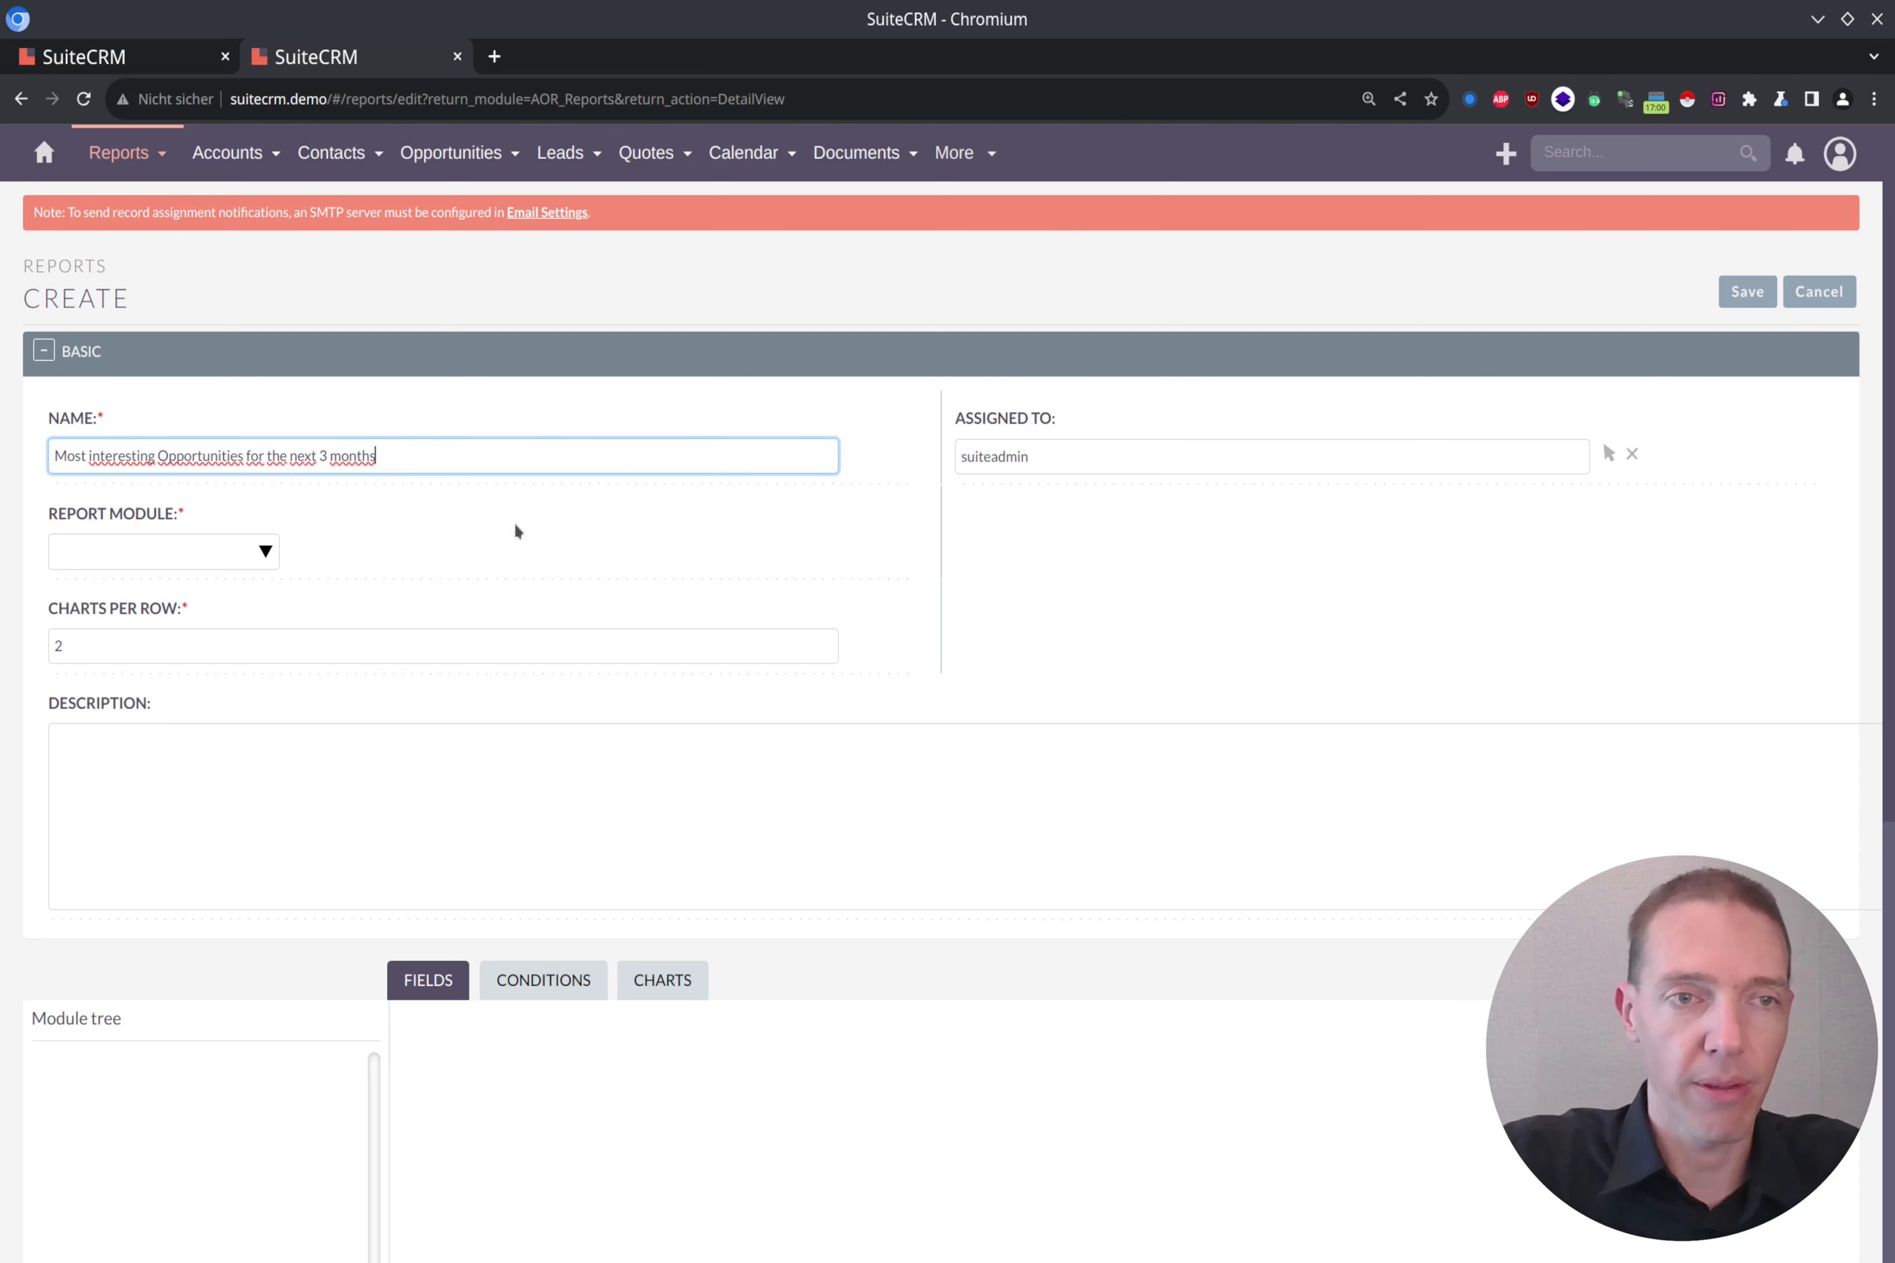
Step: Set the report module to Opportunities
click(194, 555)
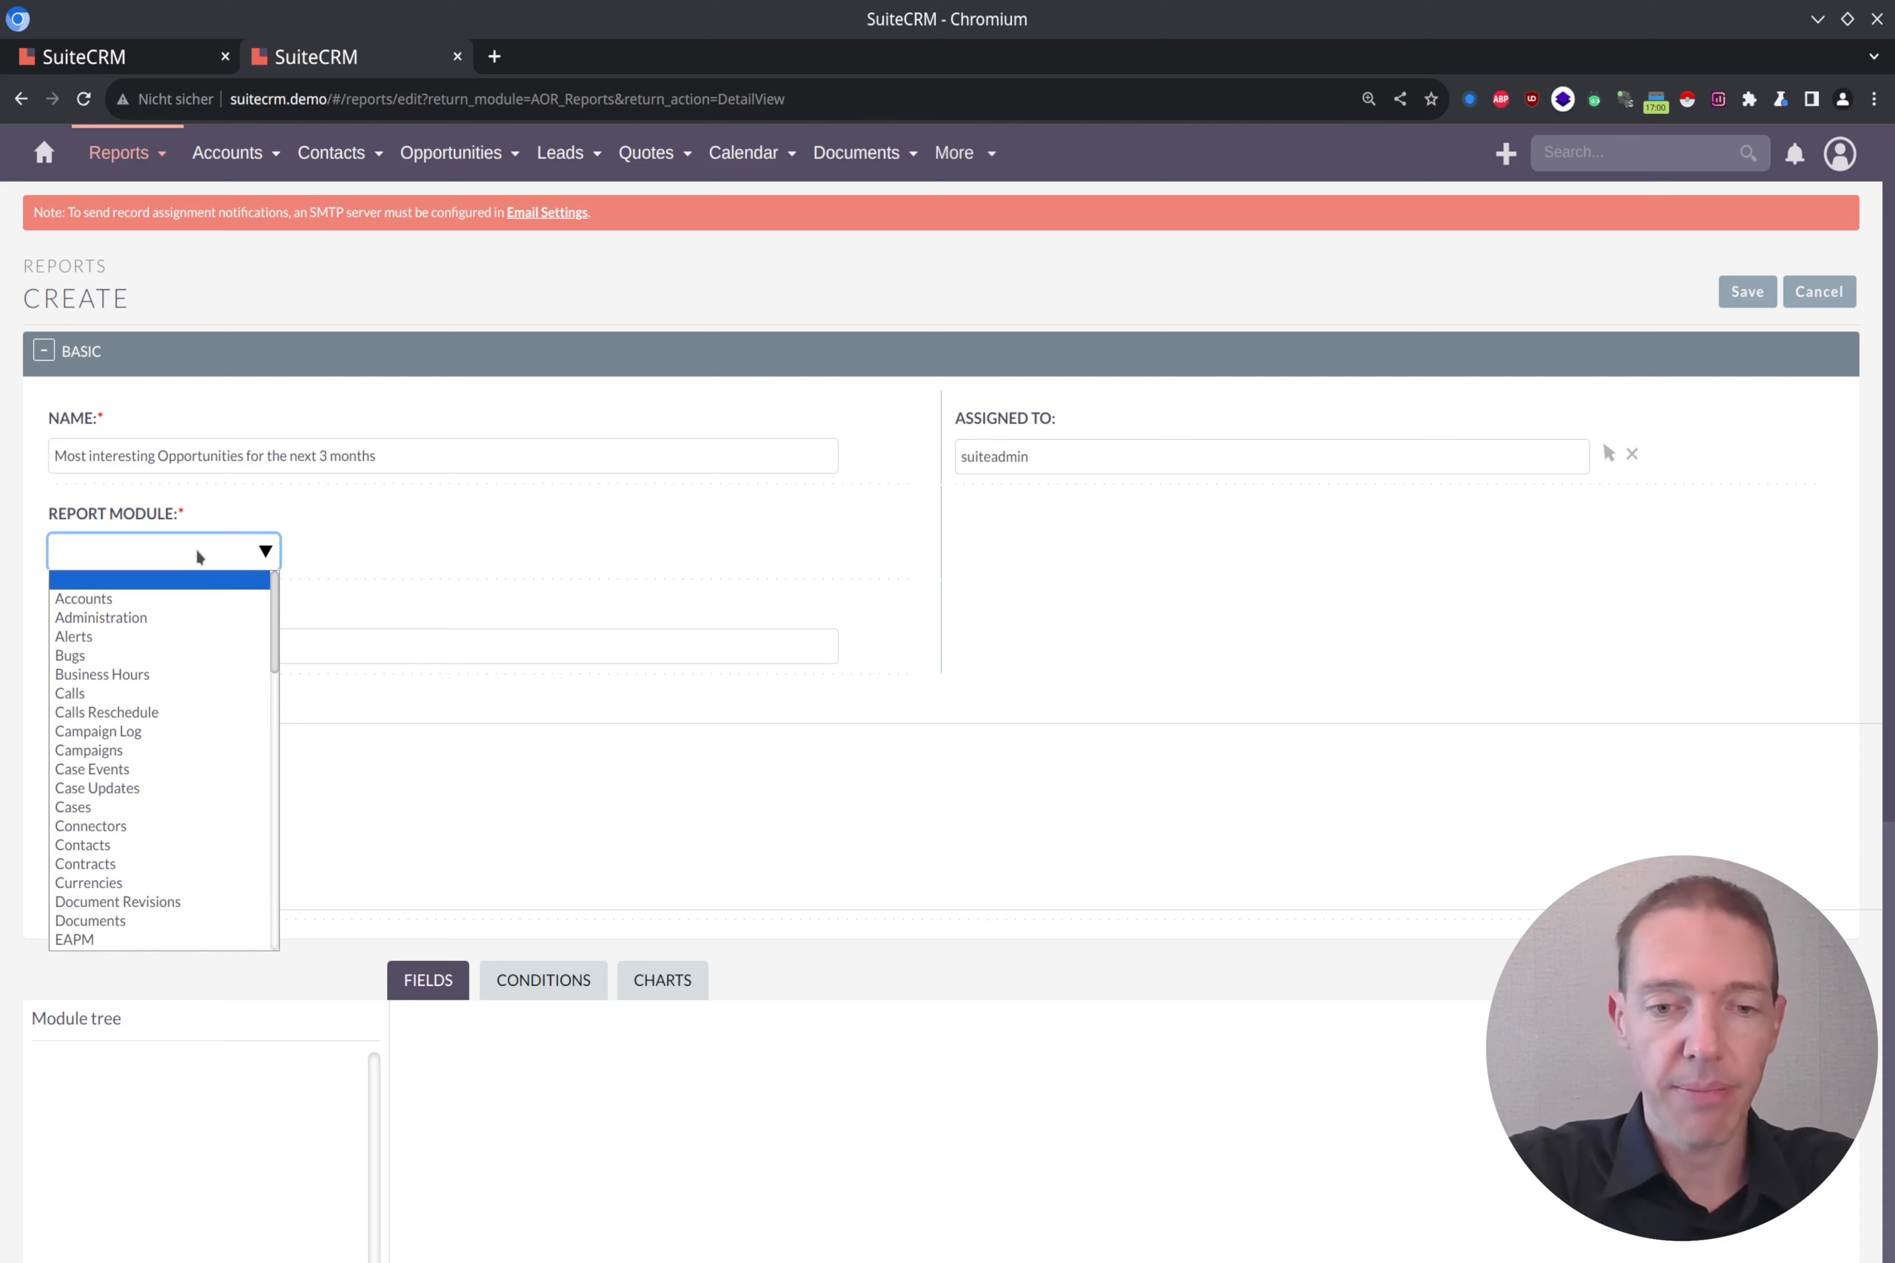
text(opp)
key(Return)
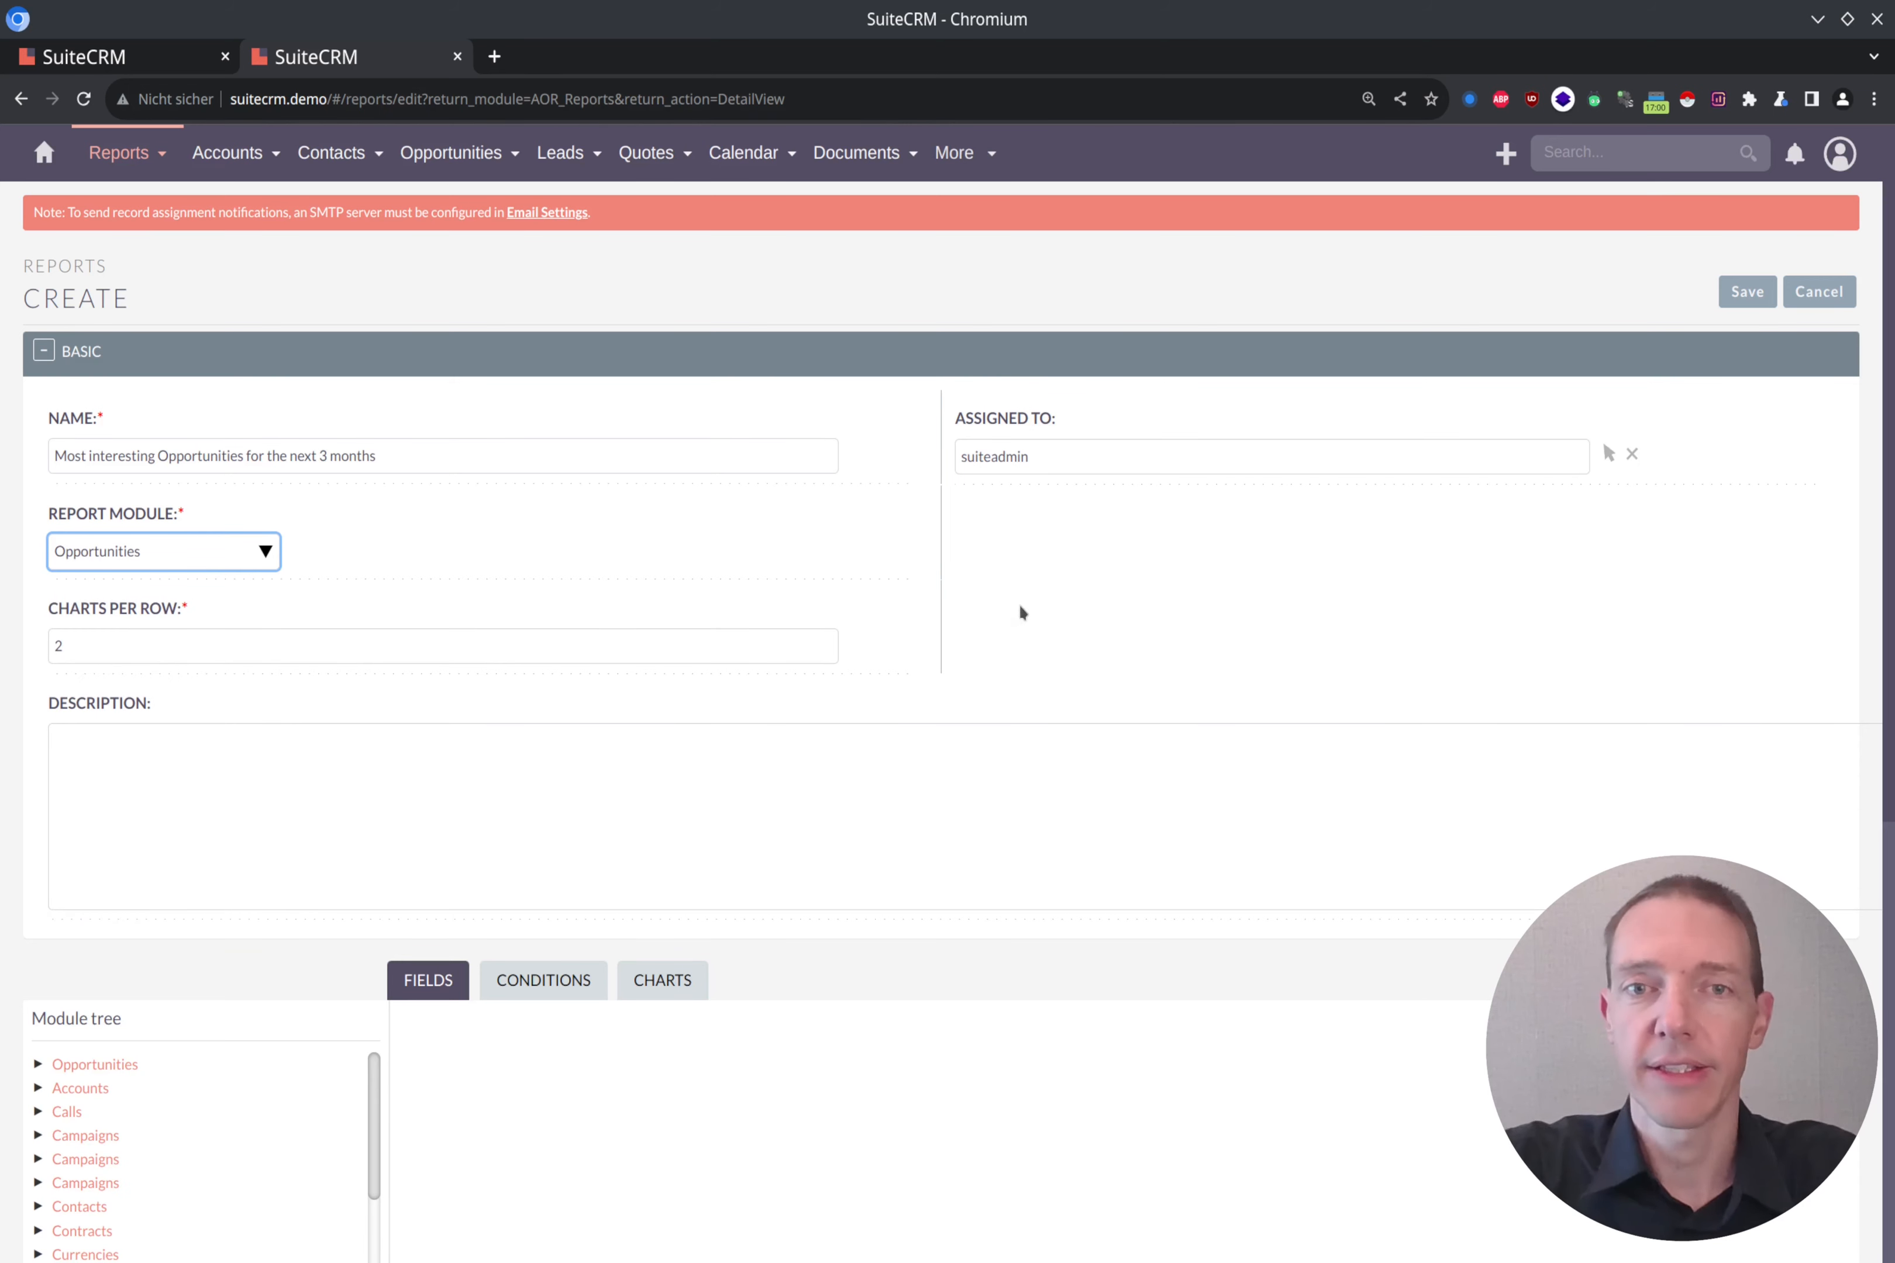
Step: Add the Opportunities fields Opportunity Name, Opportunity Amount and Expected Close Date to the report
scroll(949, 626, down, 5)
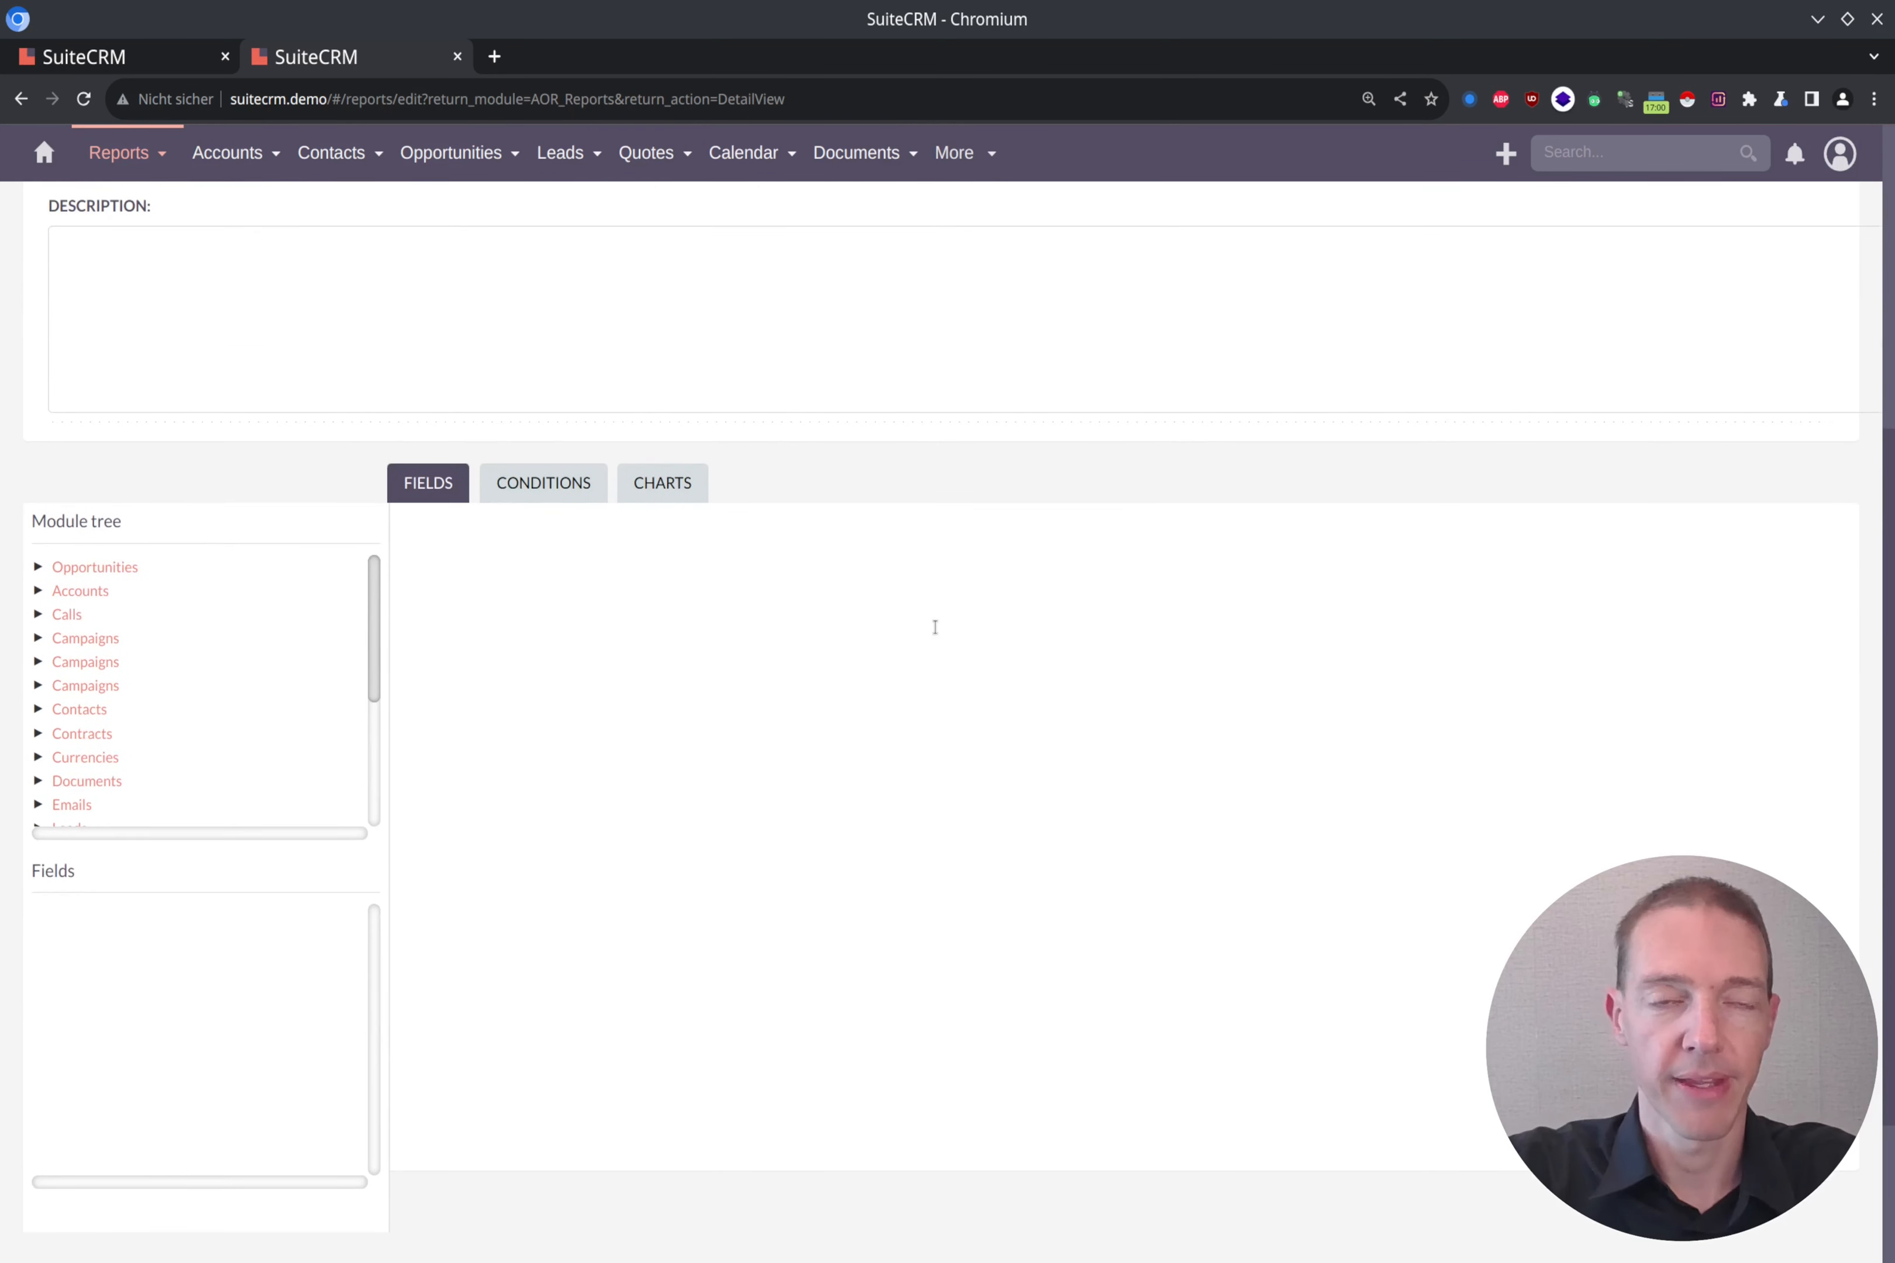
click(109, 570)
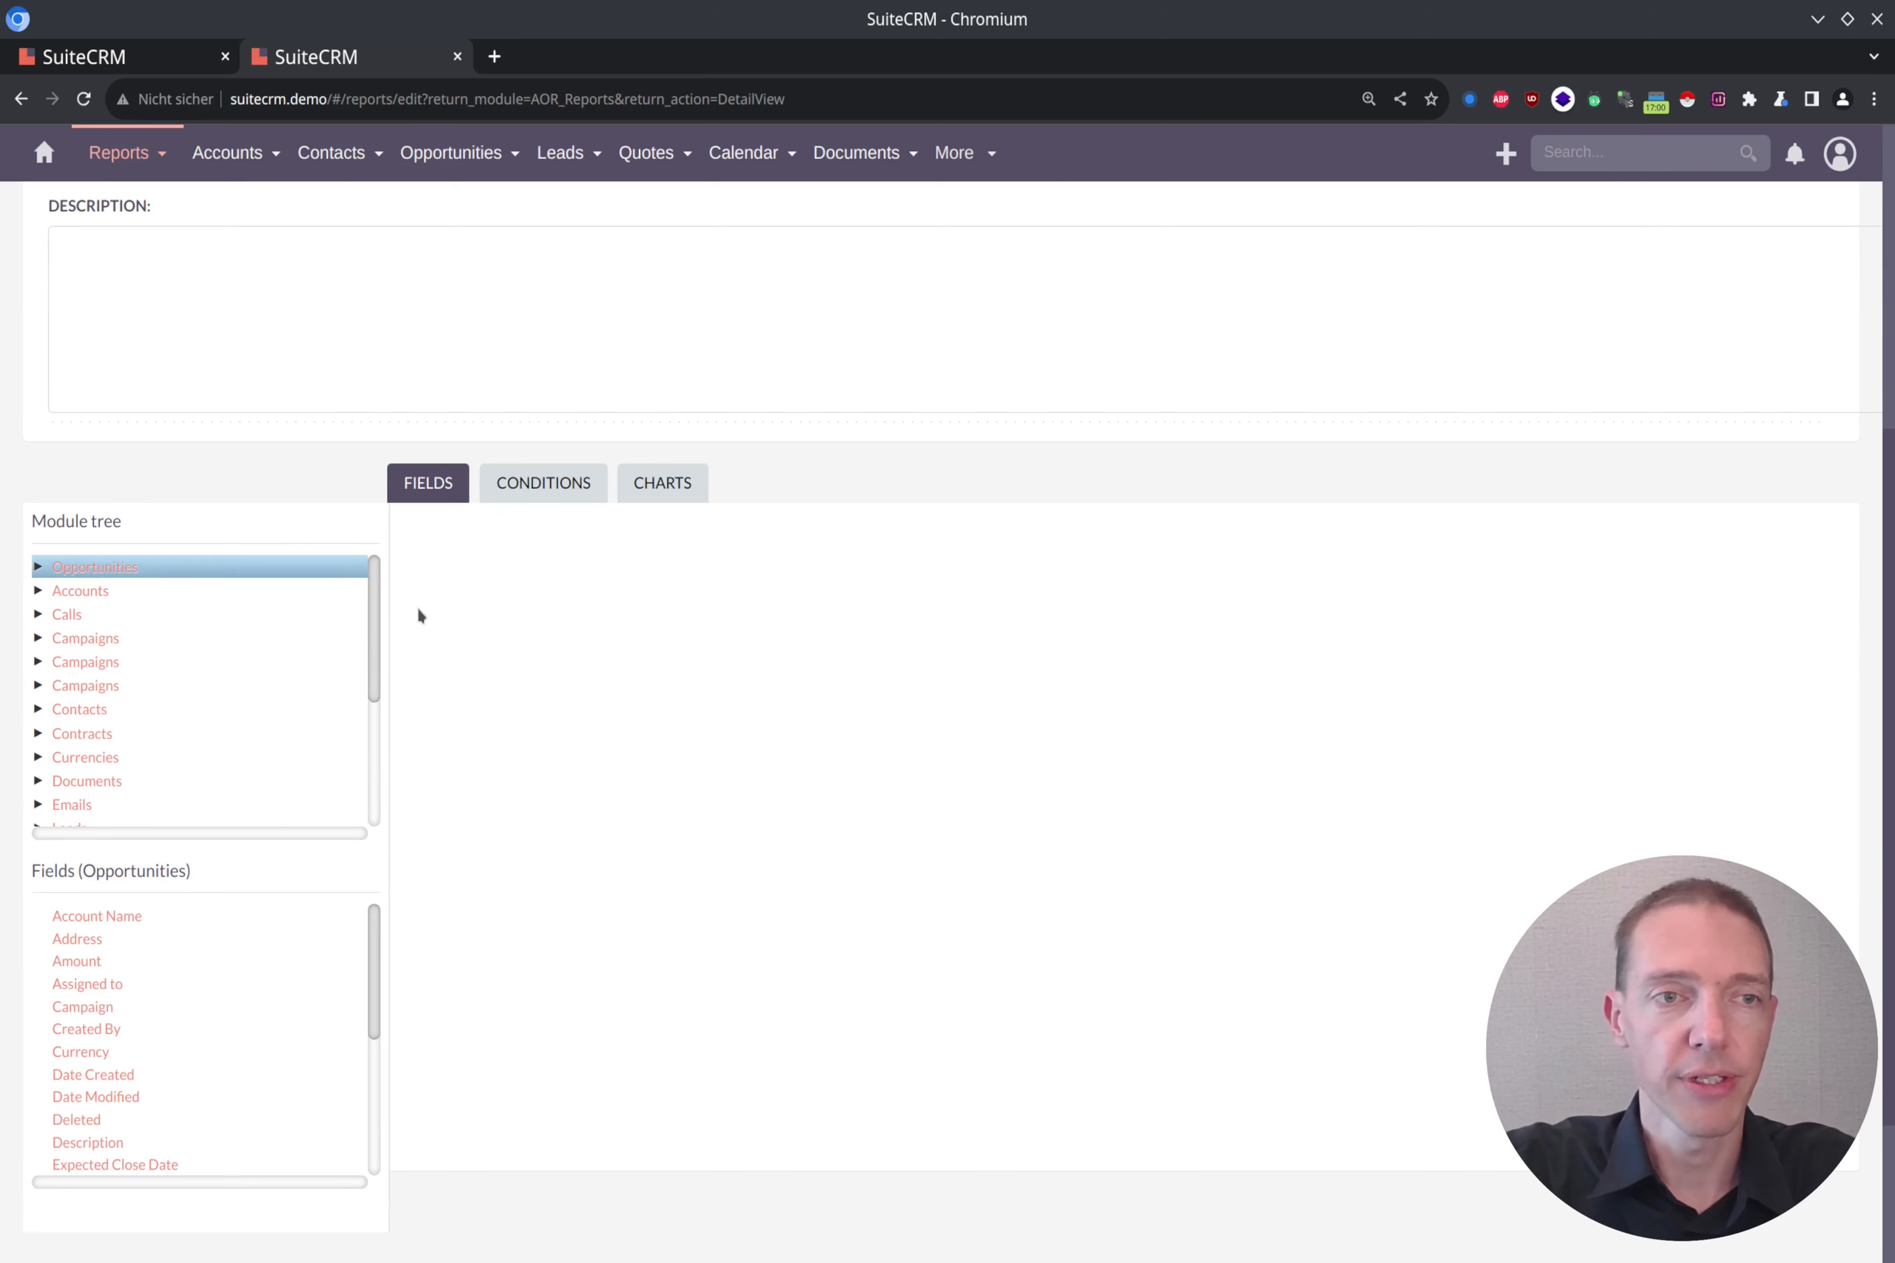
scroll(432, 622, down, 3)
scroll(433, 623, up, 5)
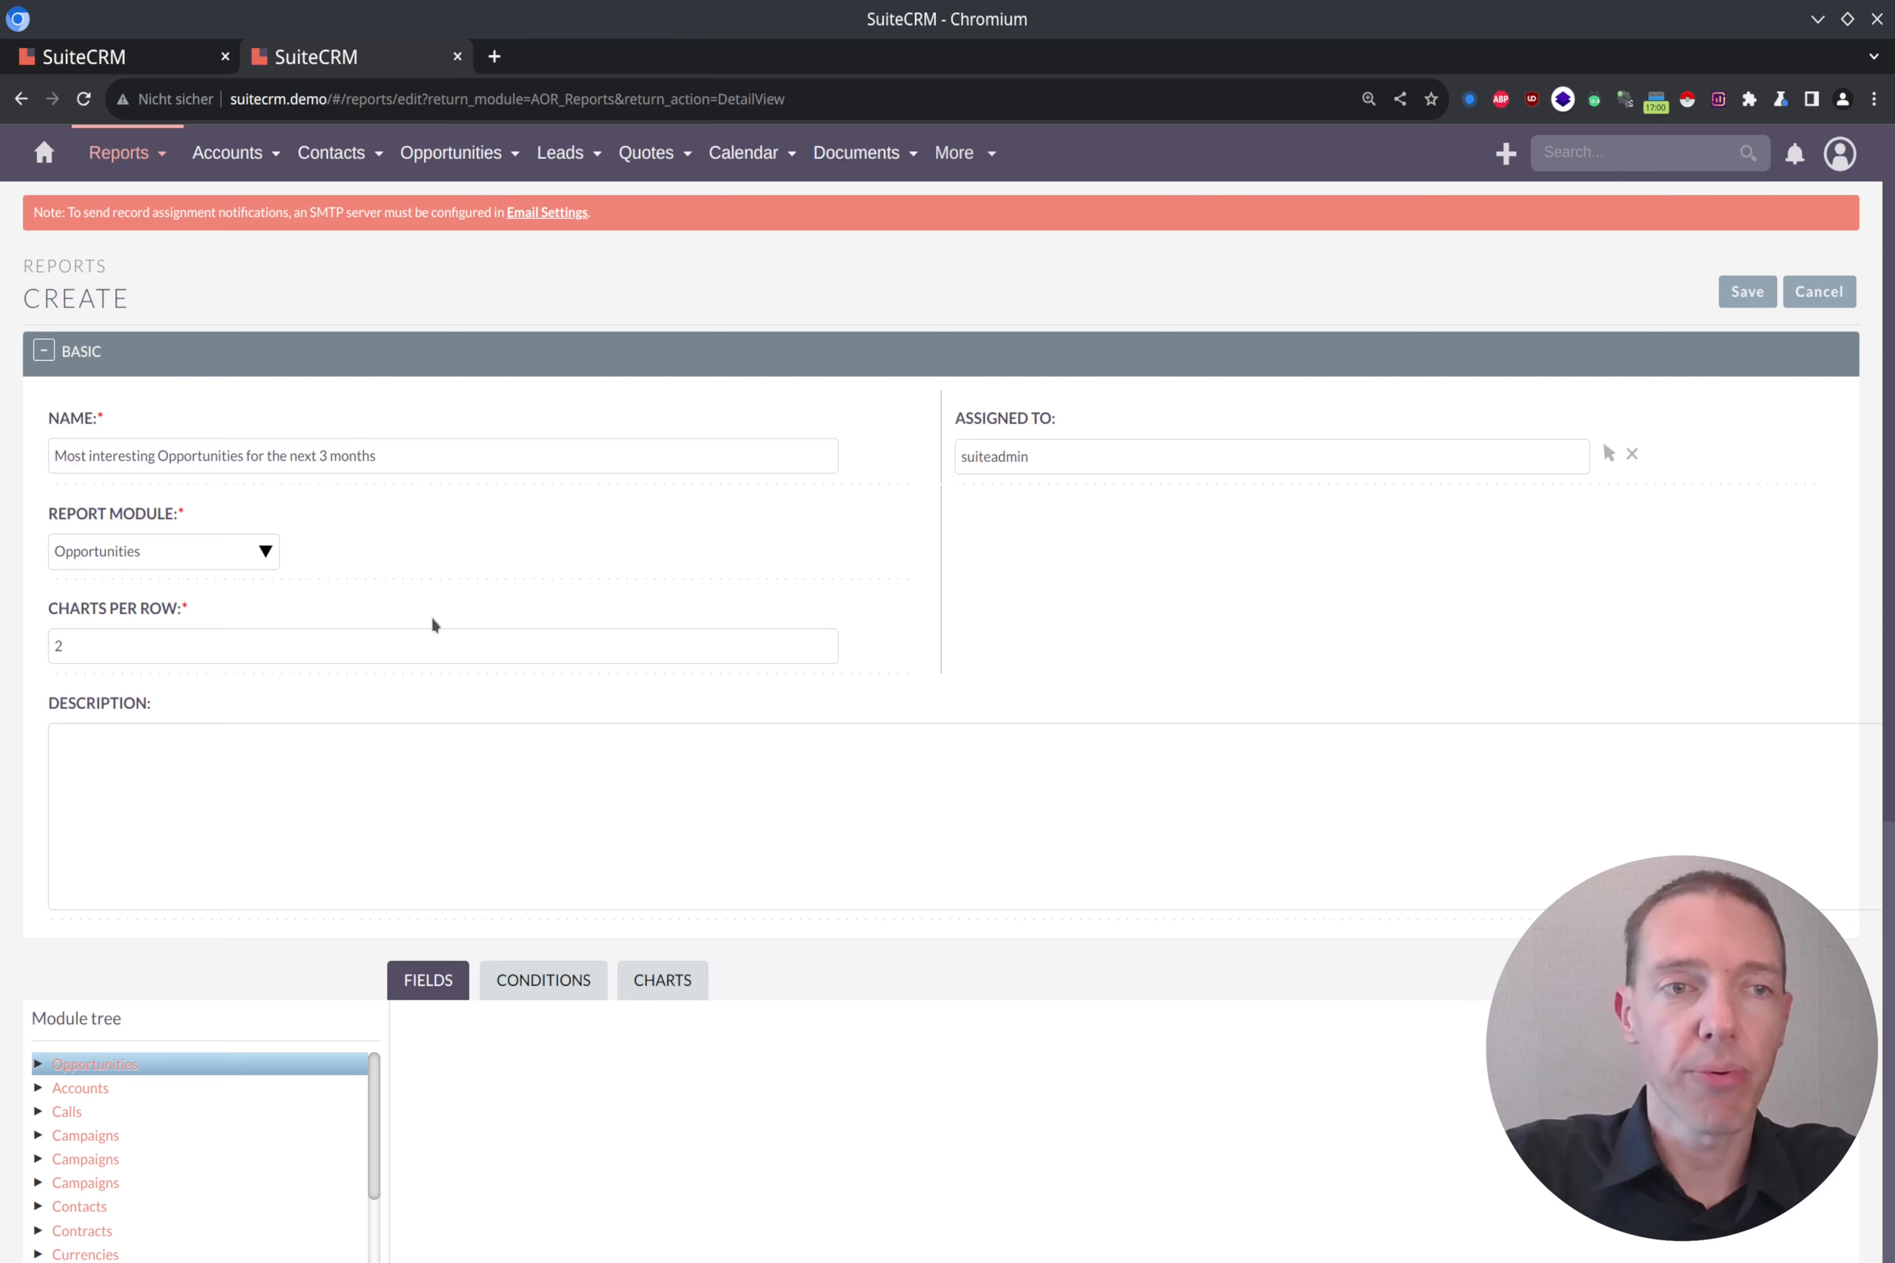
scroll(762, 621, down, 5)
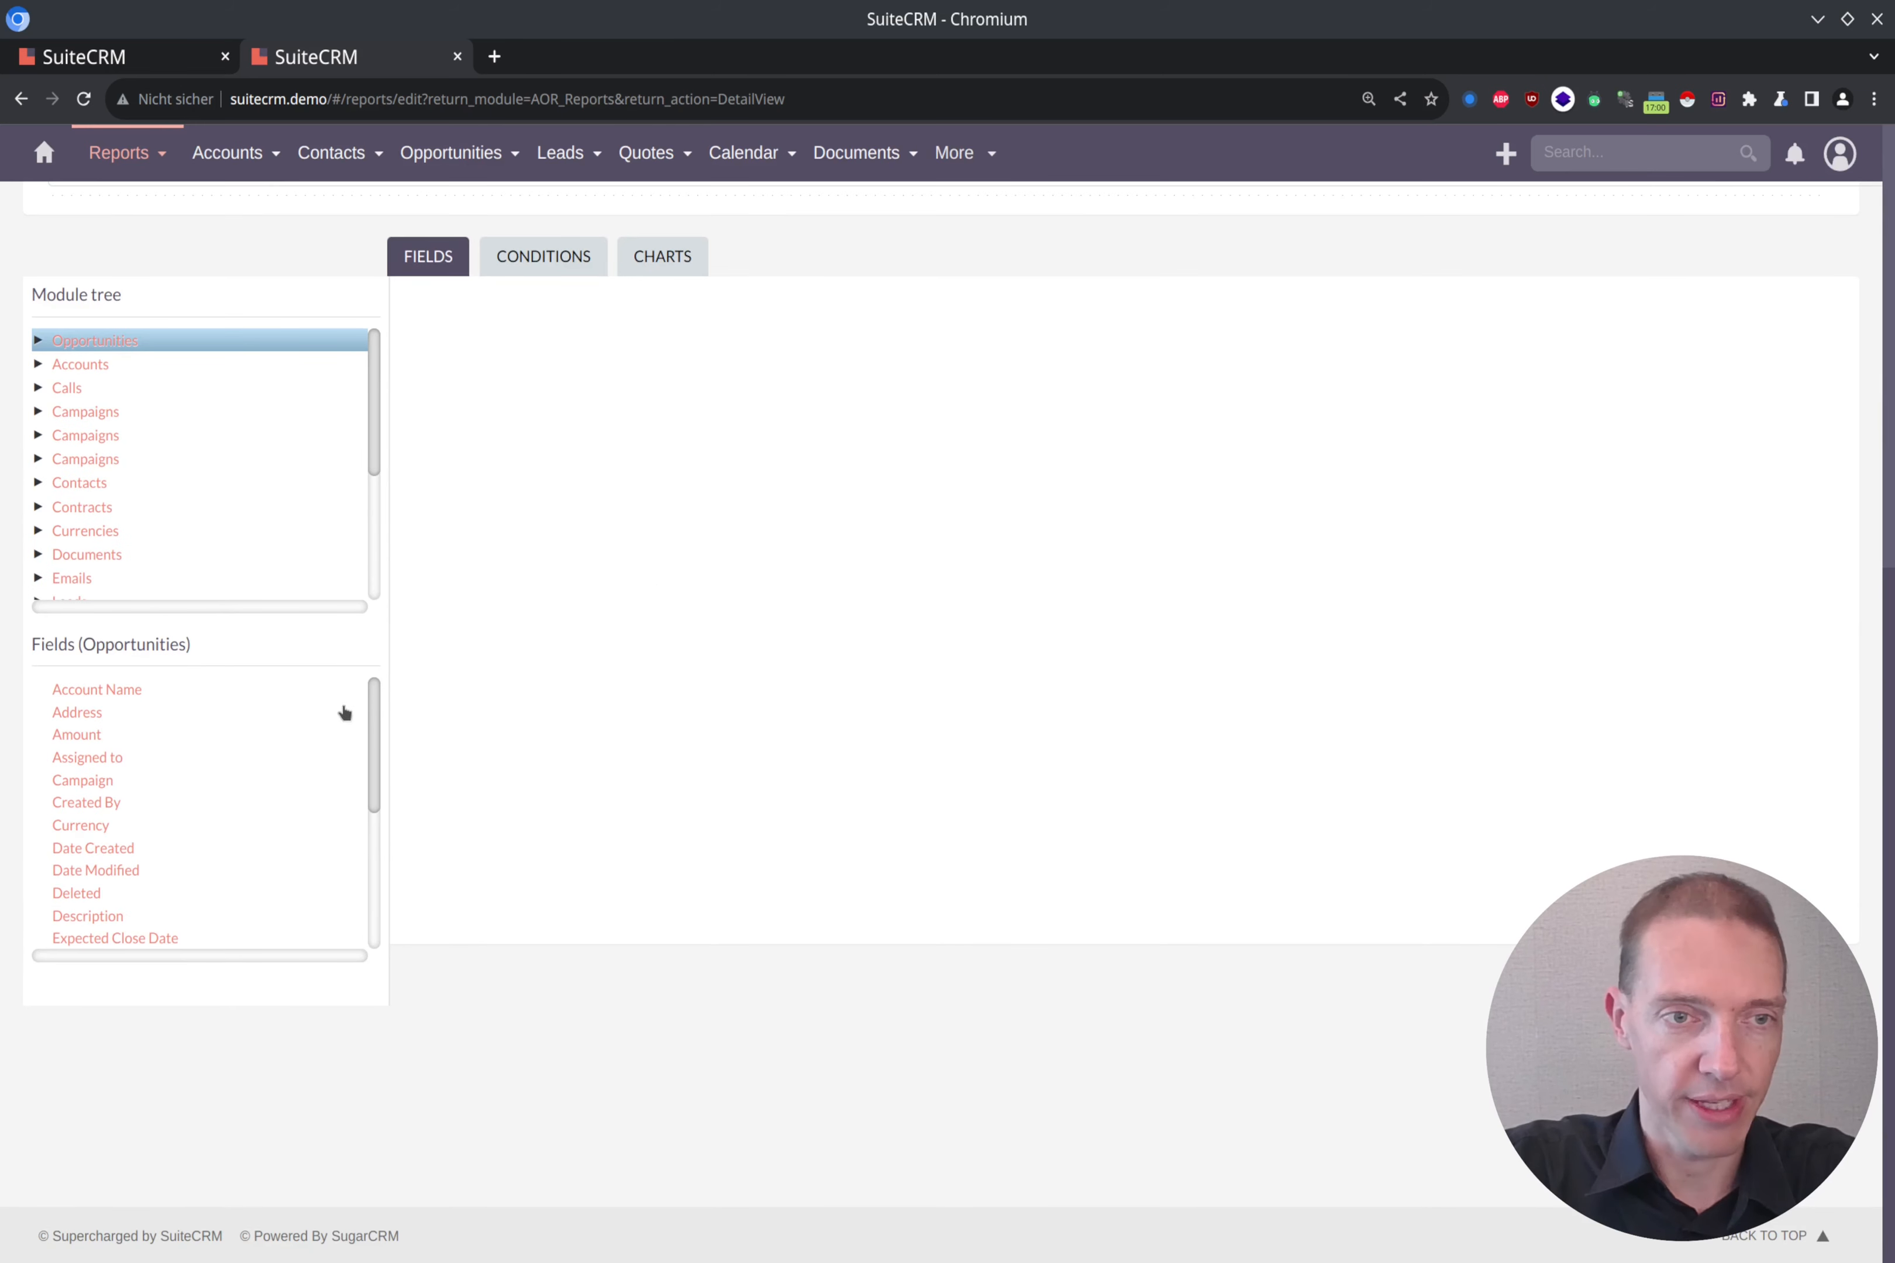
drag(374, 728, 370, 871)
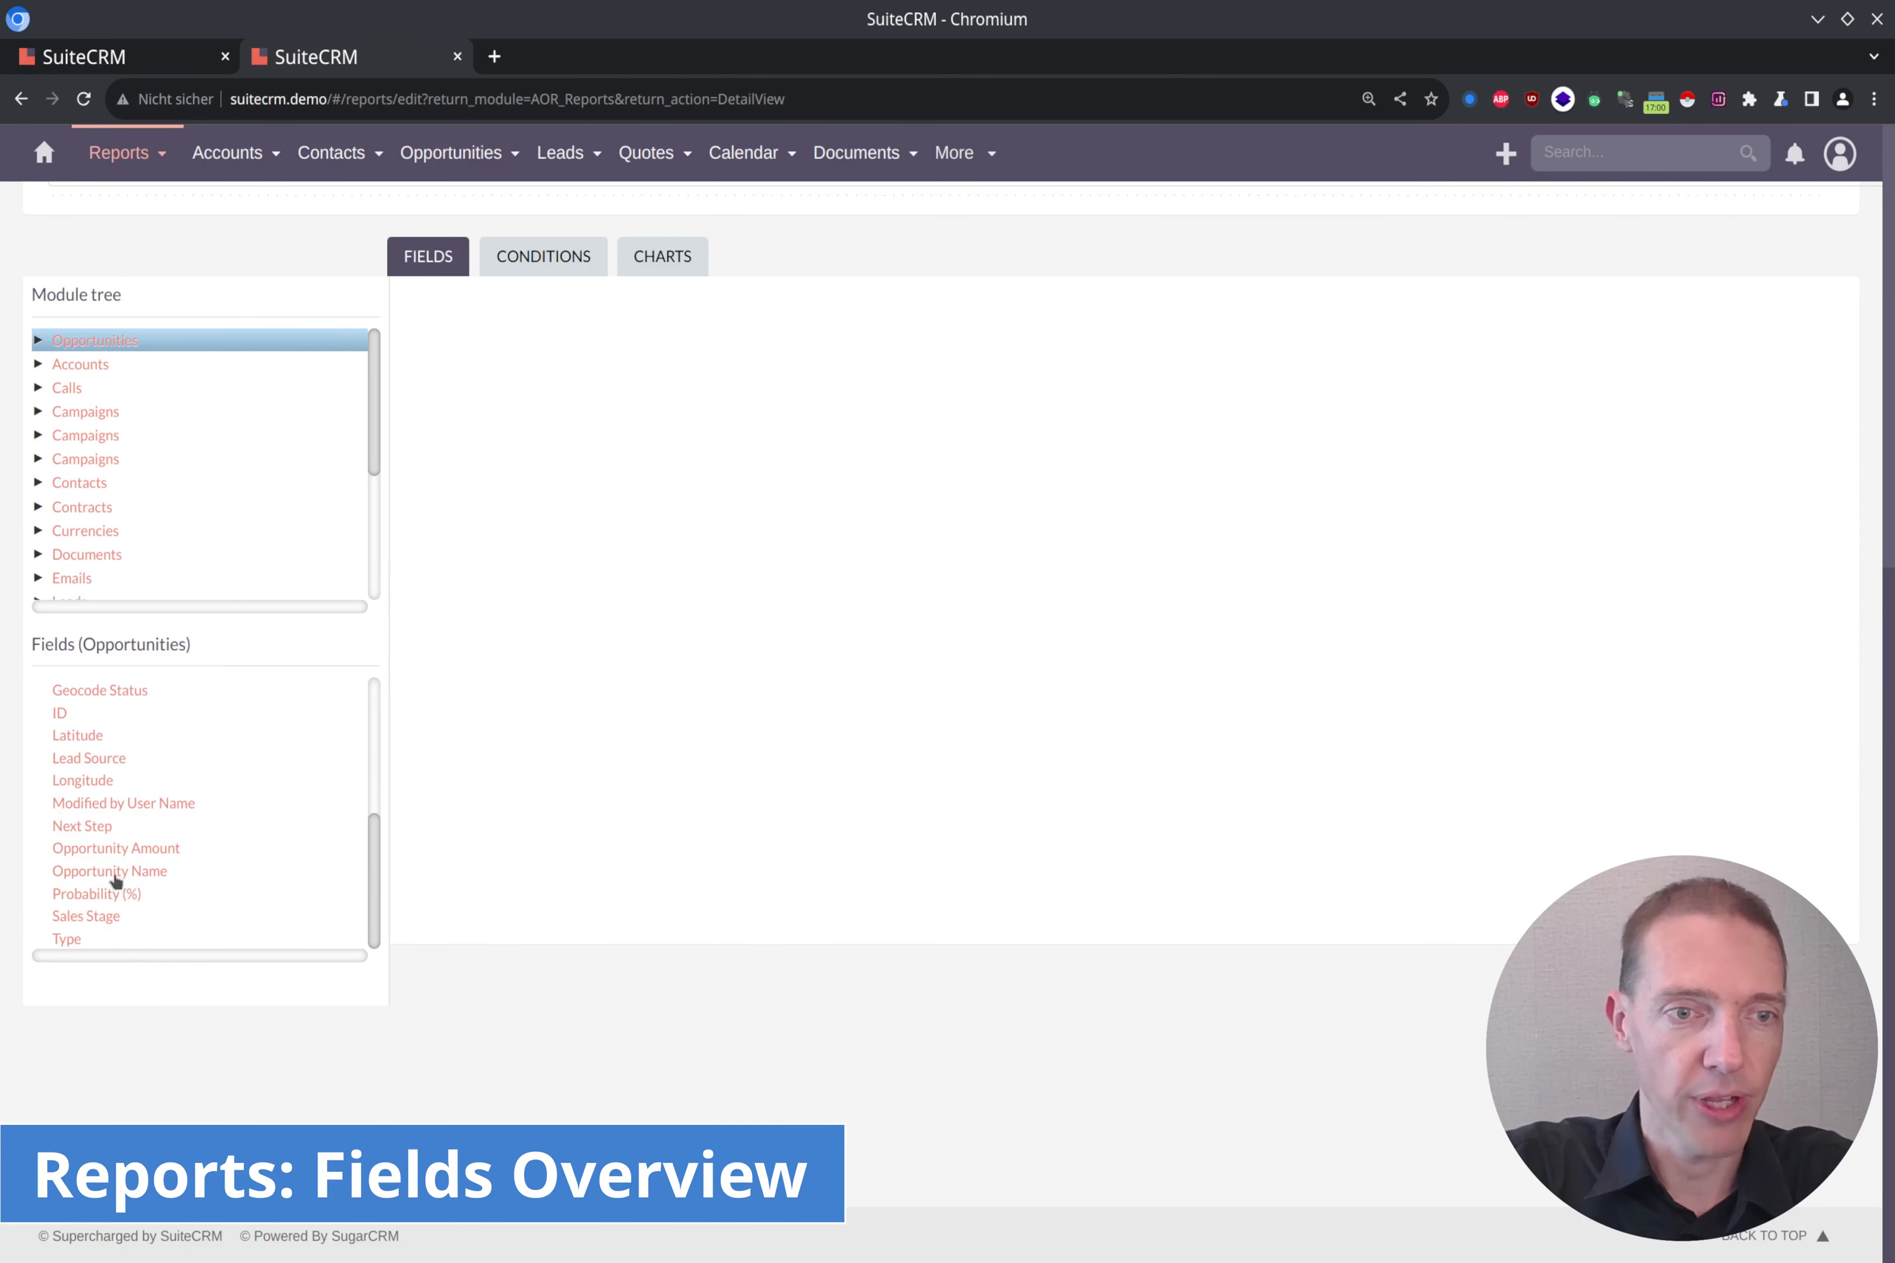
double_click(153, 873)
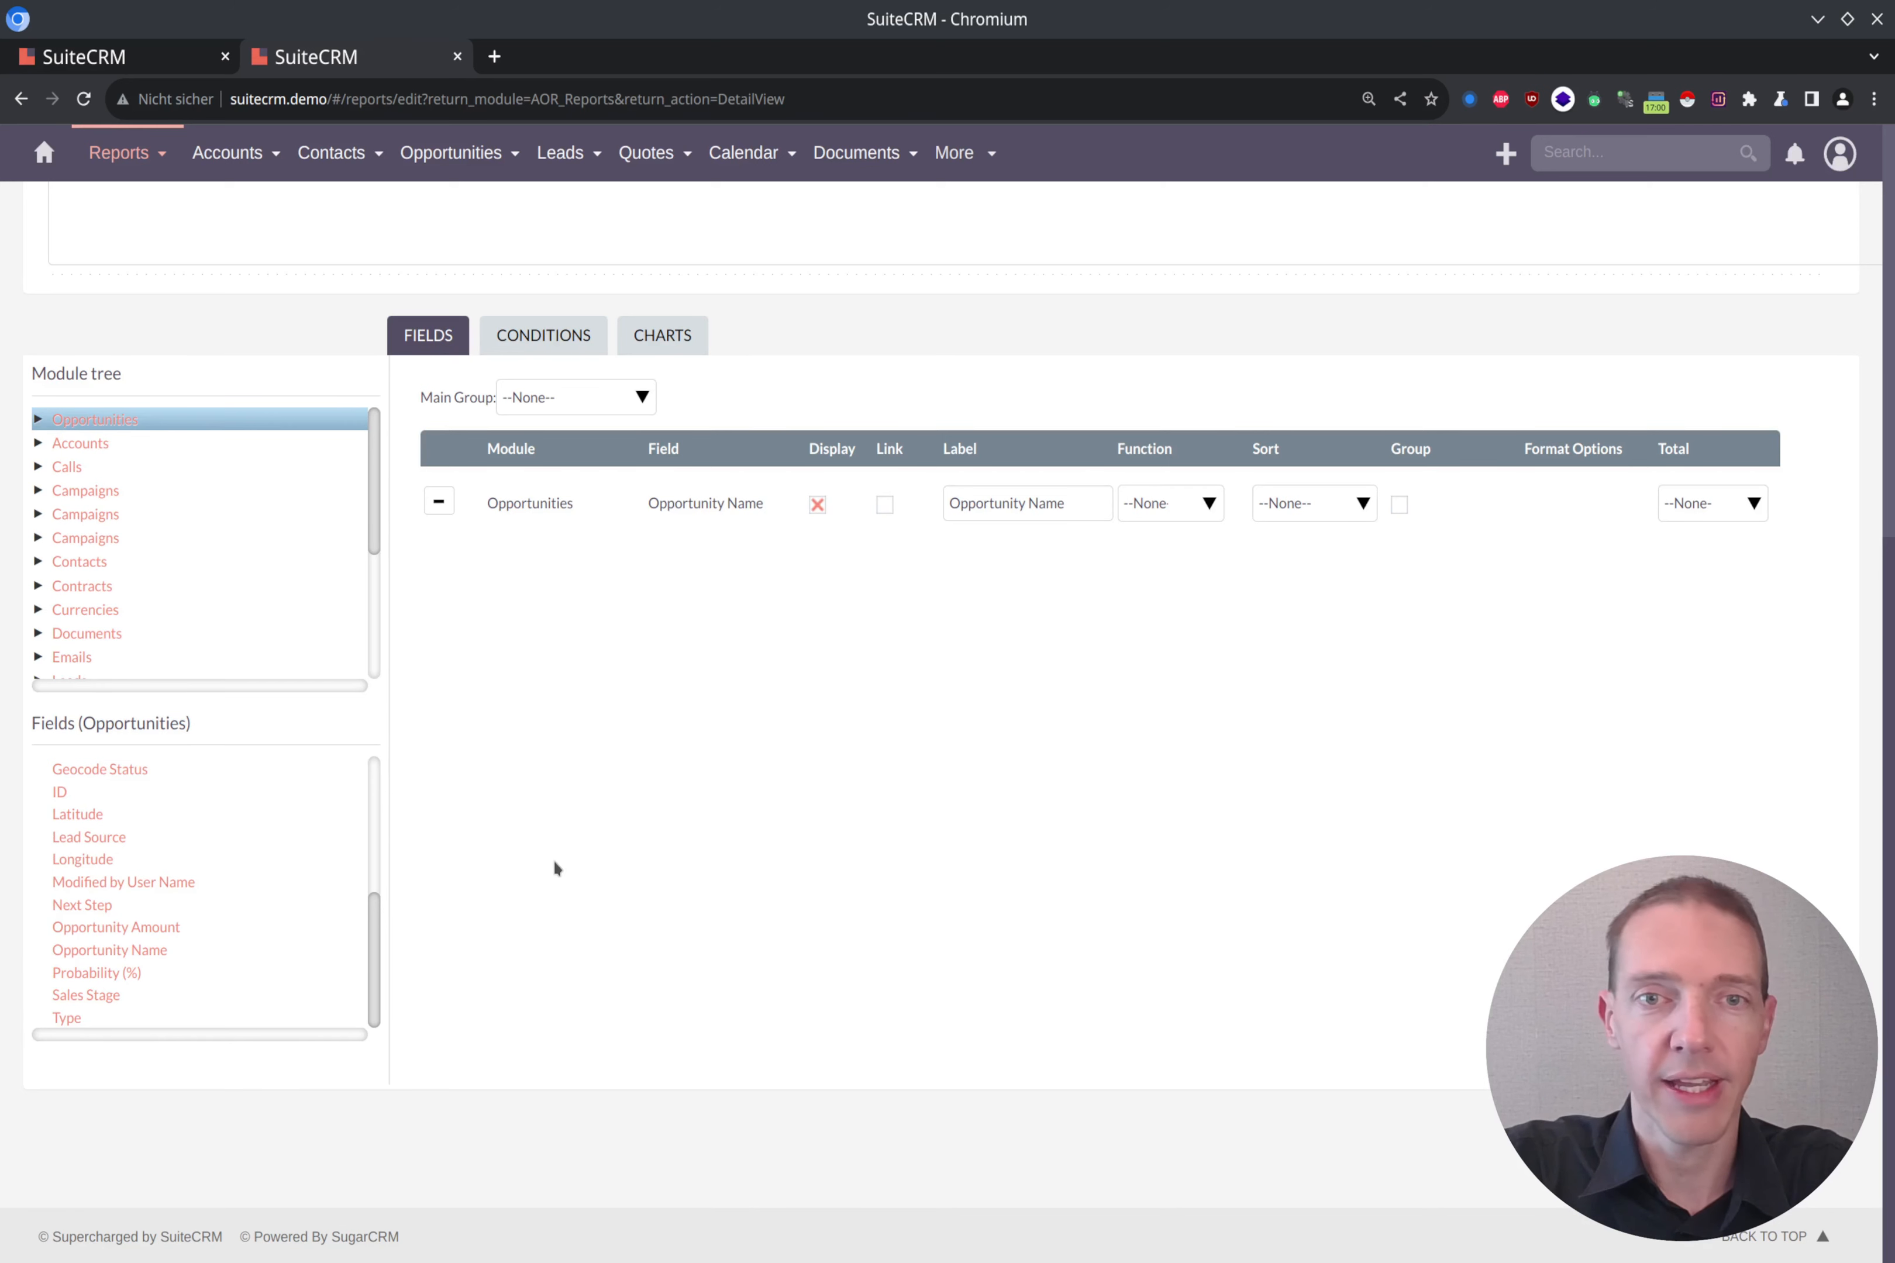
double_click(170, 930)
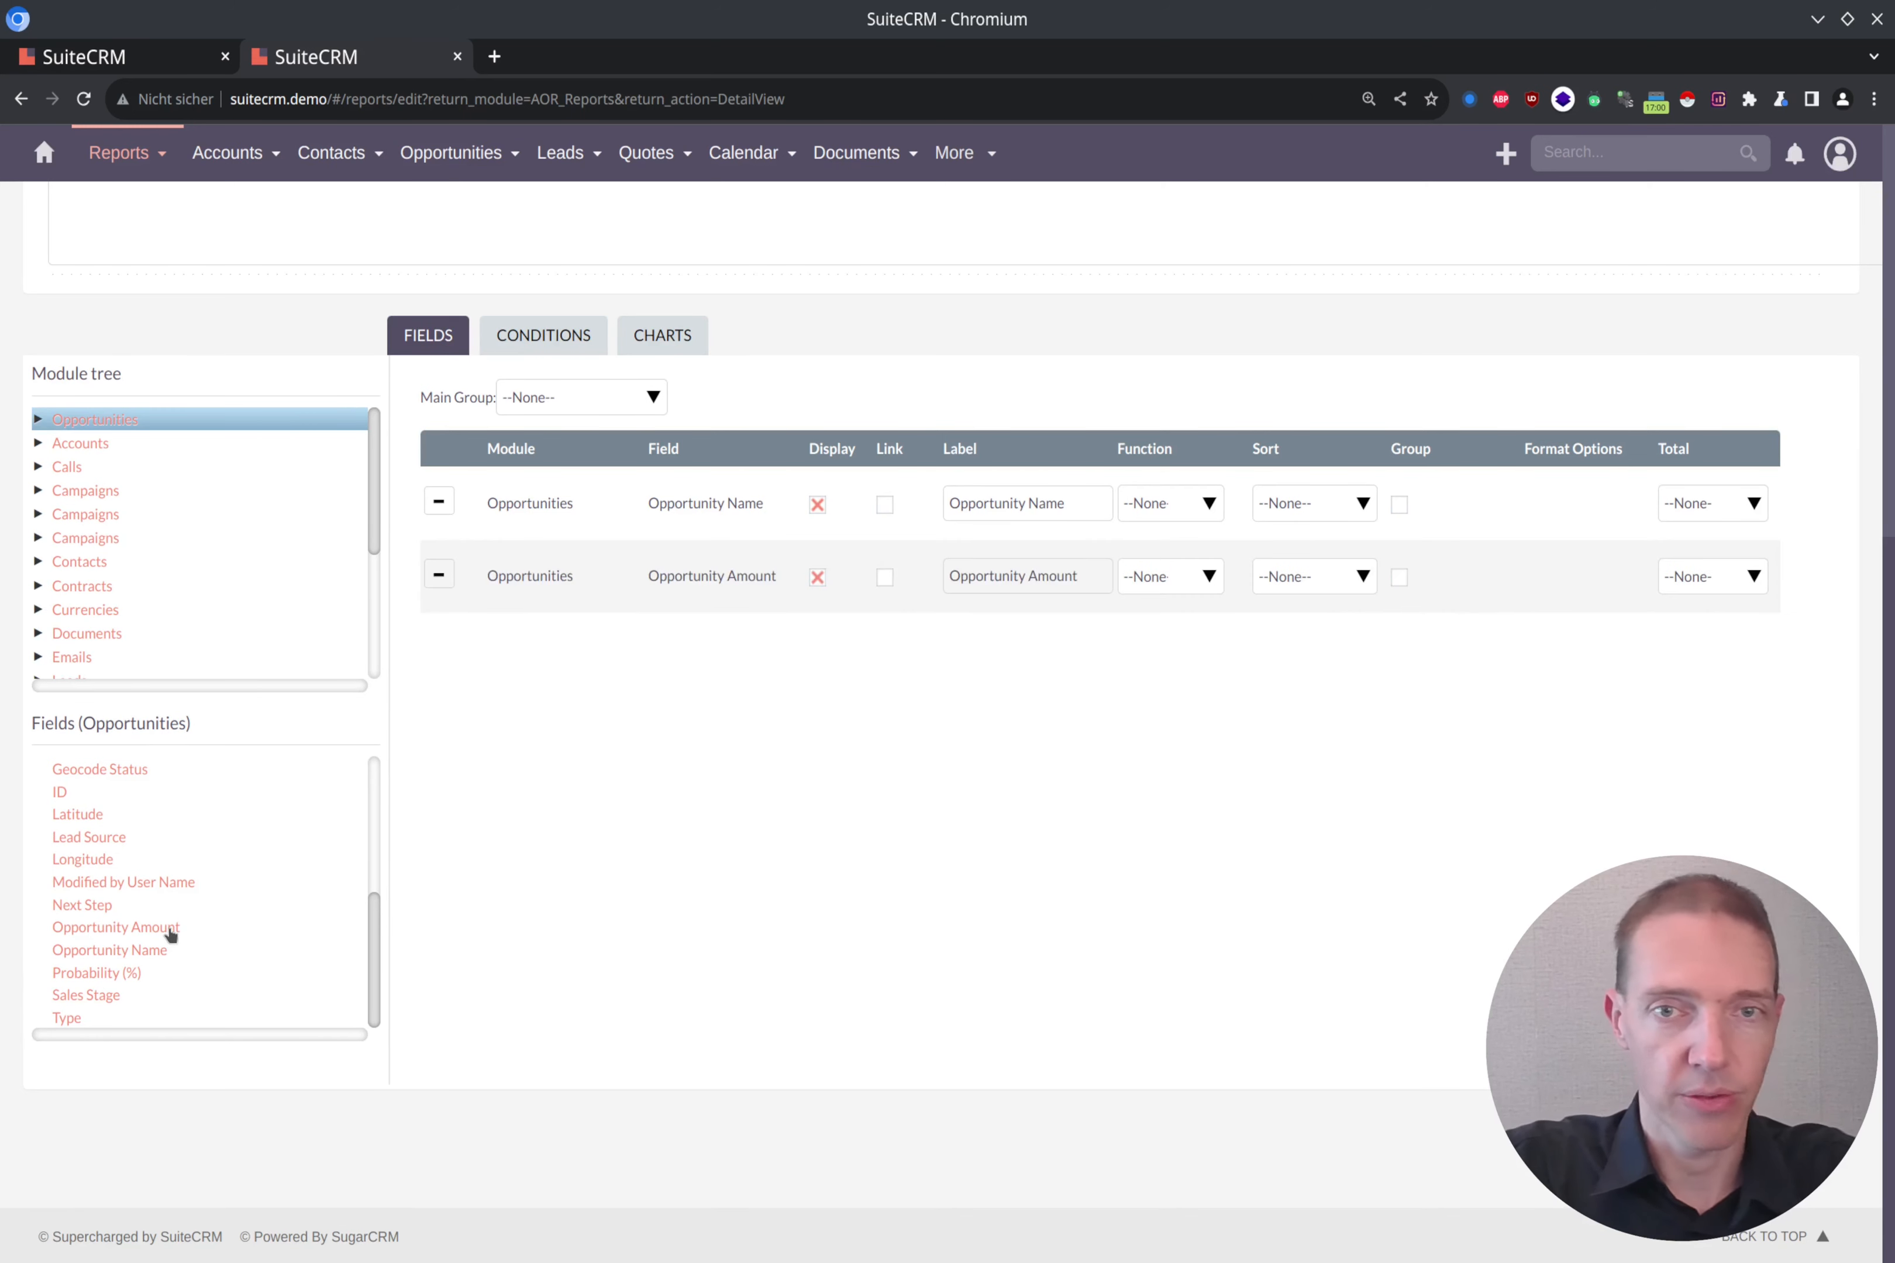
scroll(181, 897, up, 5)
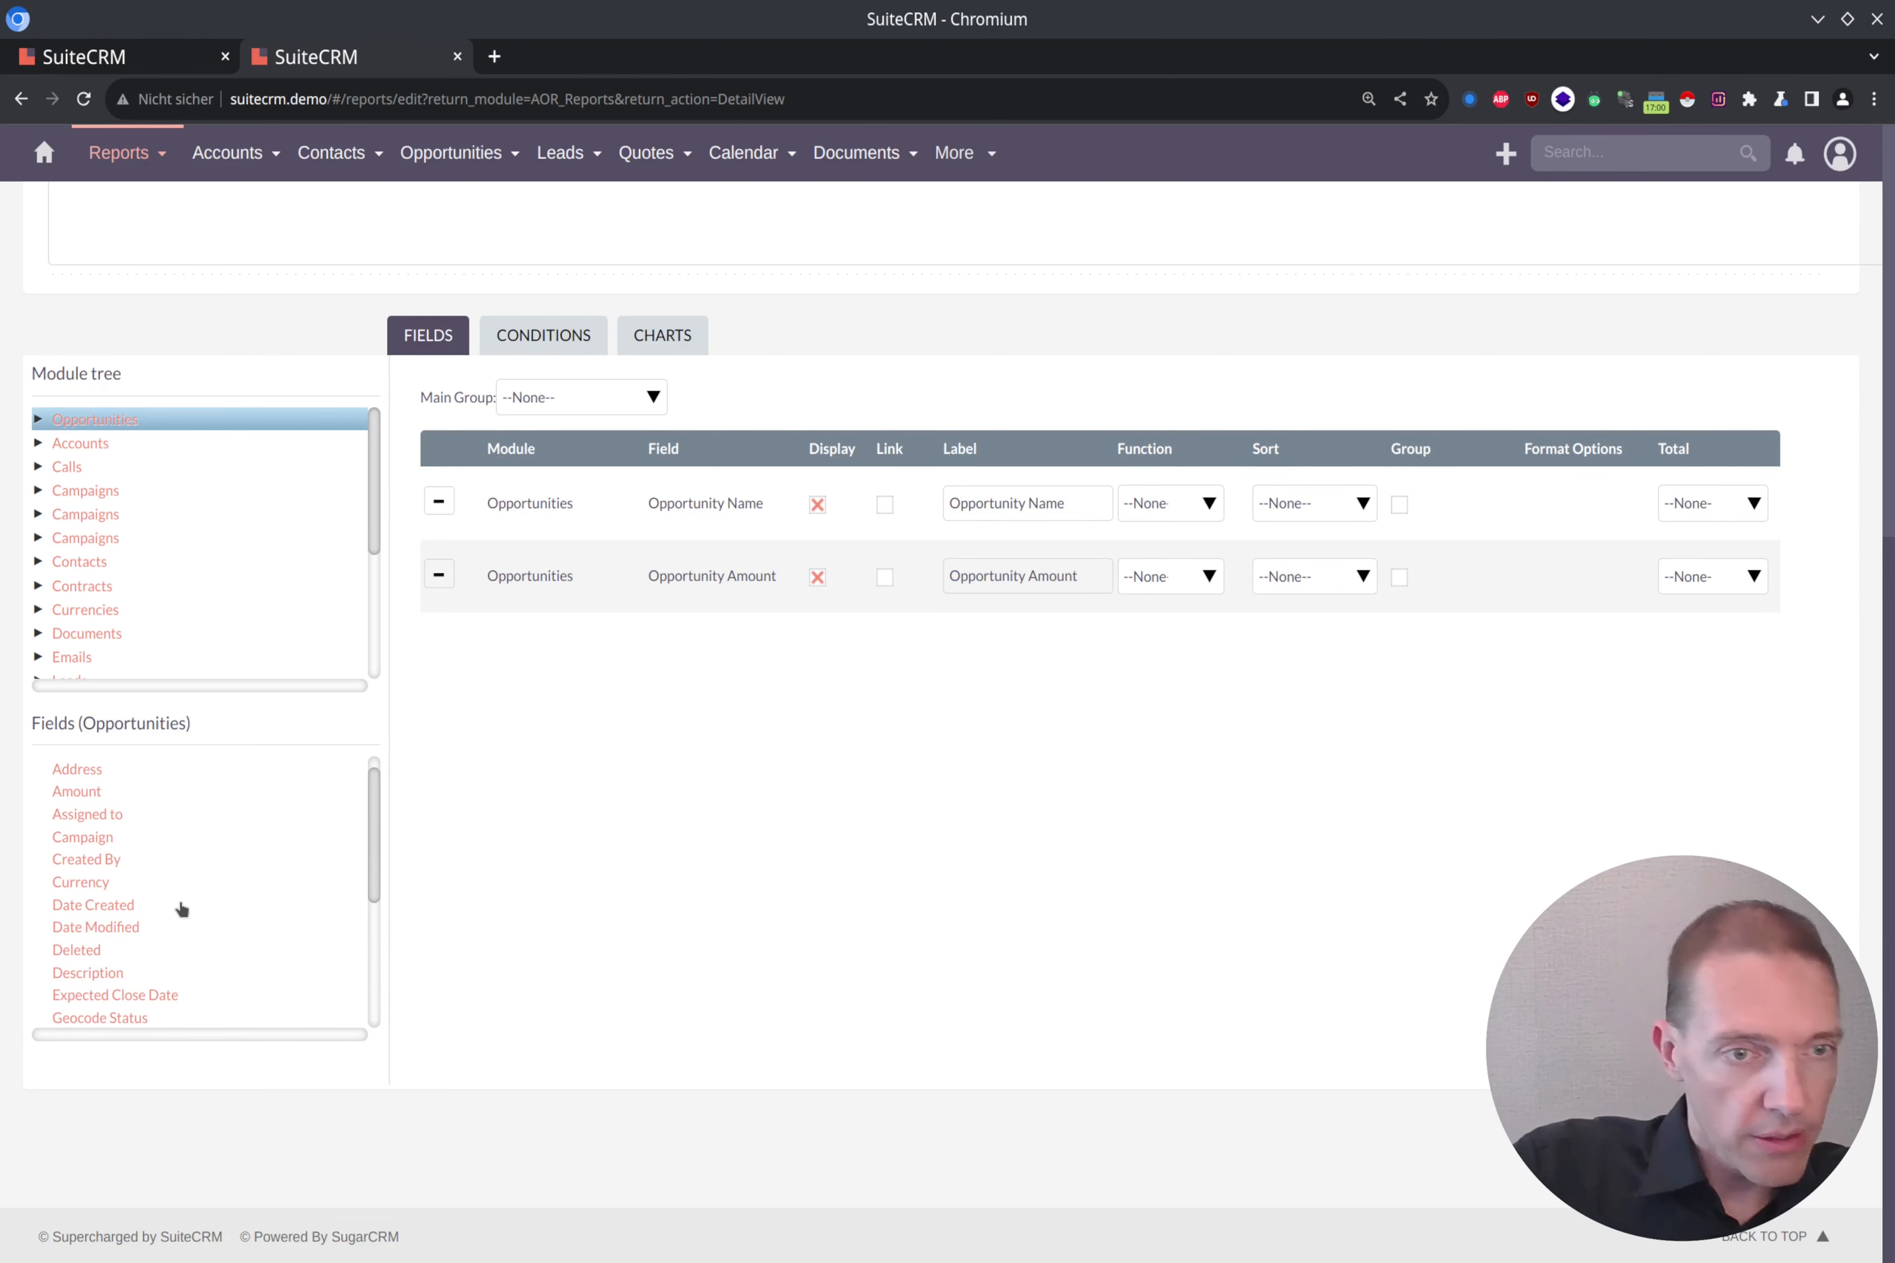
double_click(120, 996)
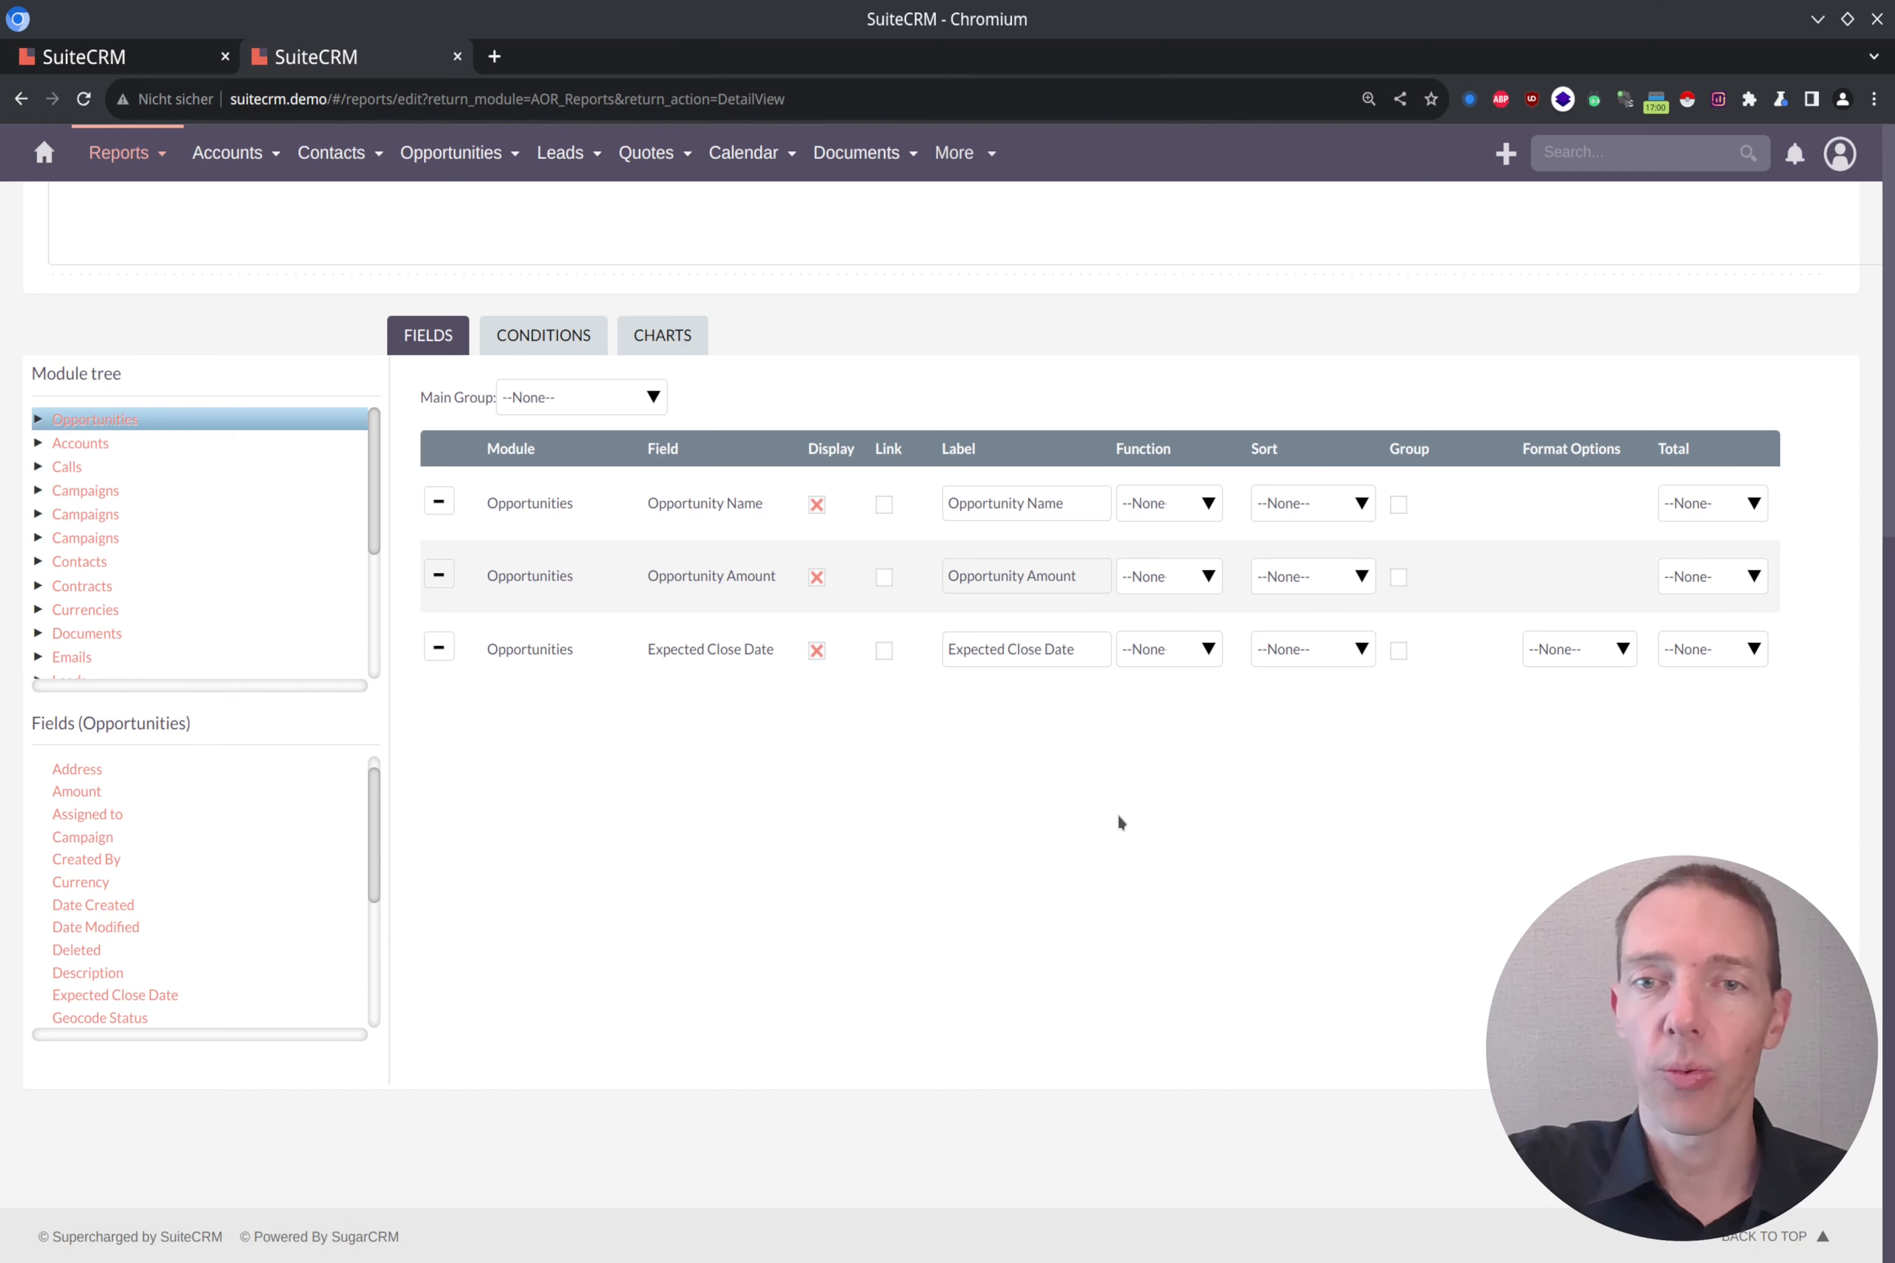
Step: Sort the report by Expected Close Date in ascending order and save it
click(1334, 652)
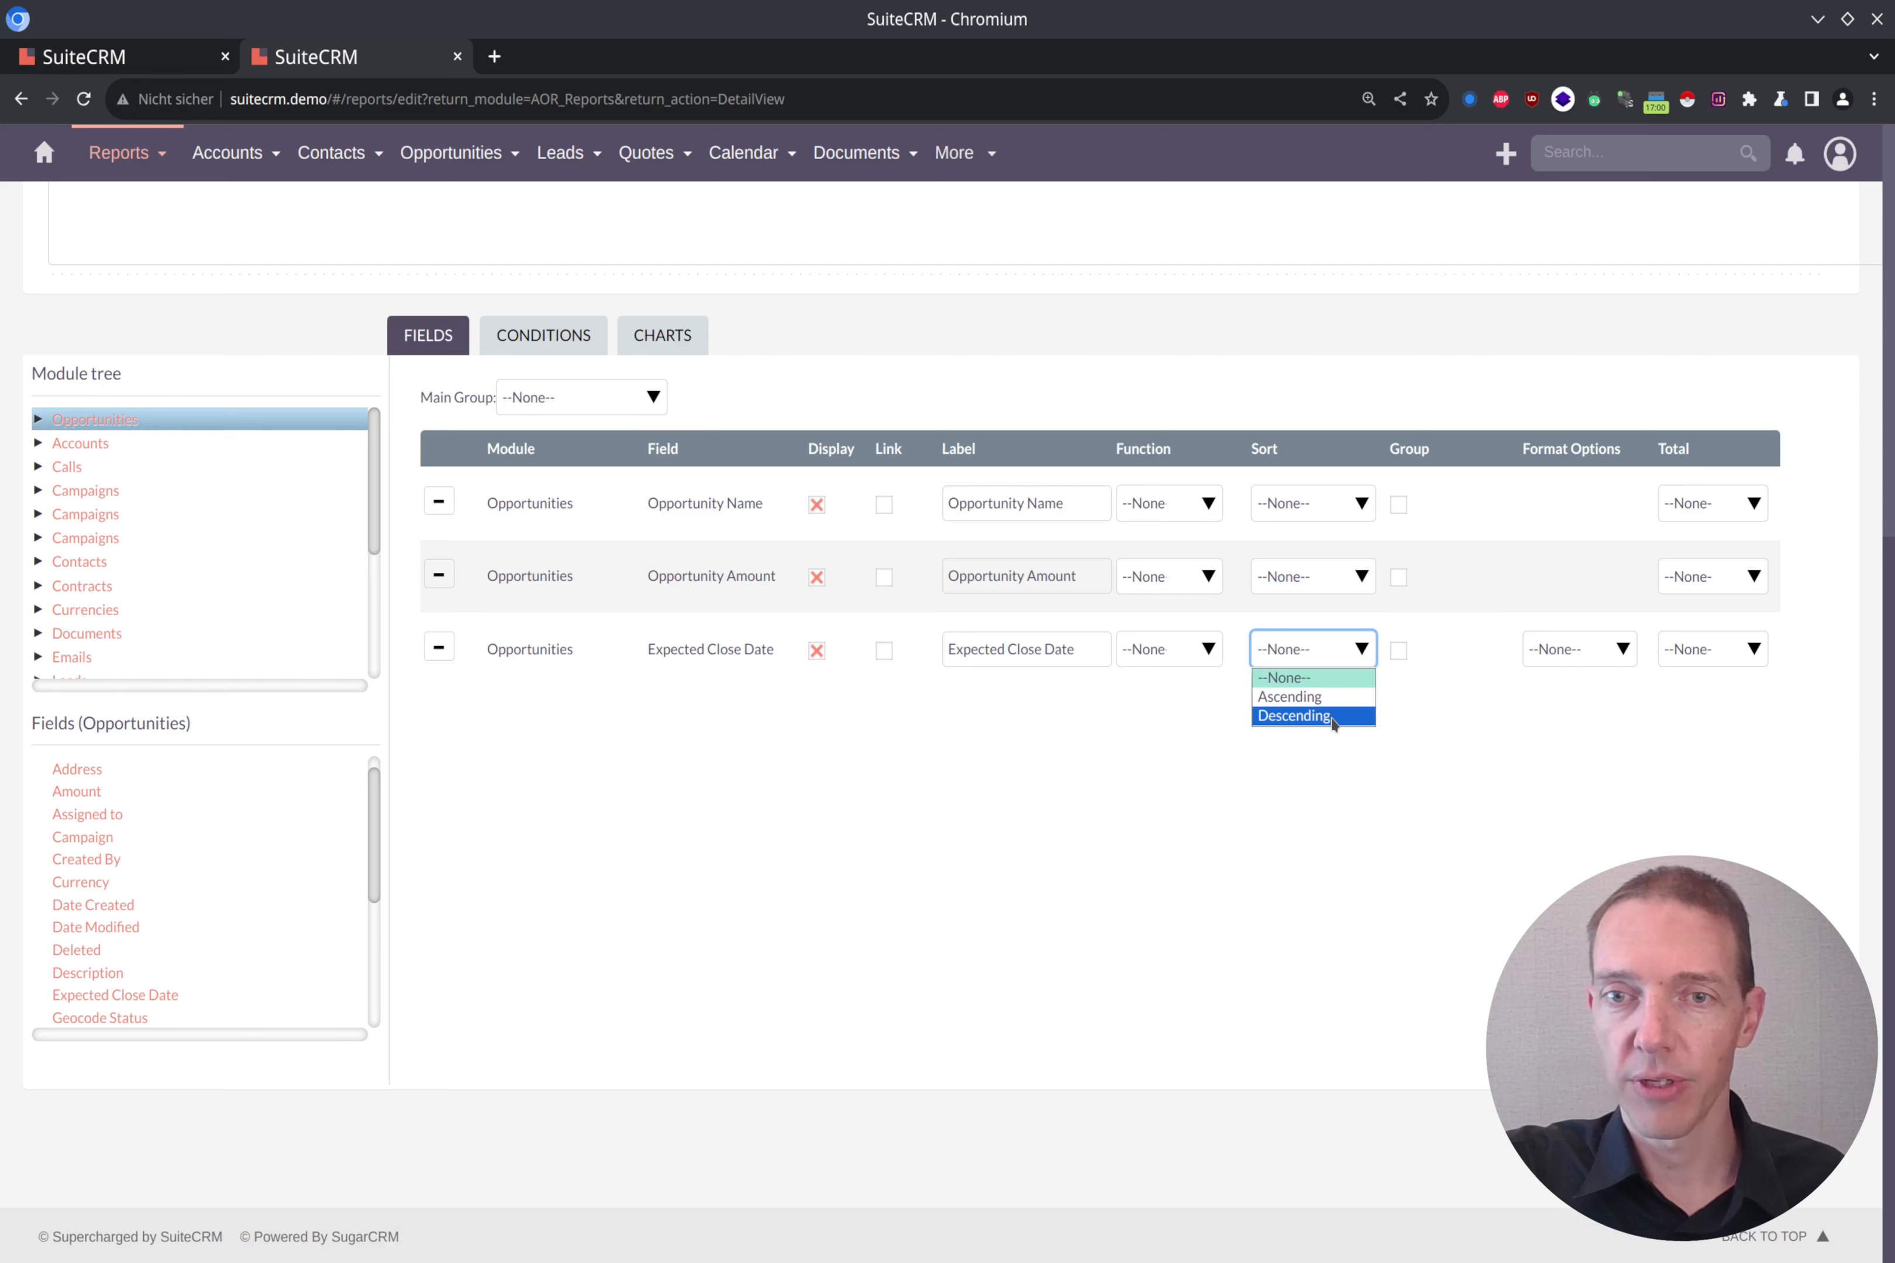
click(1329, 696)
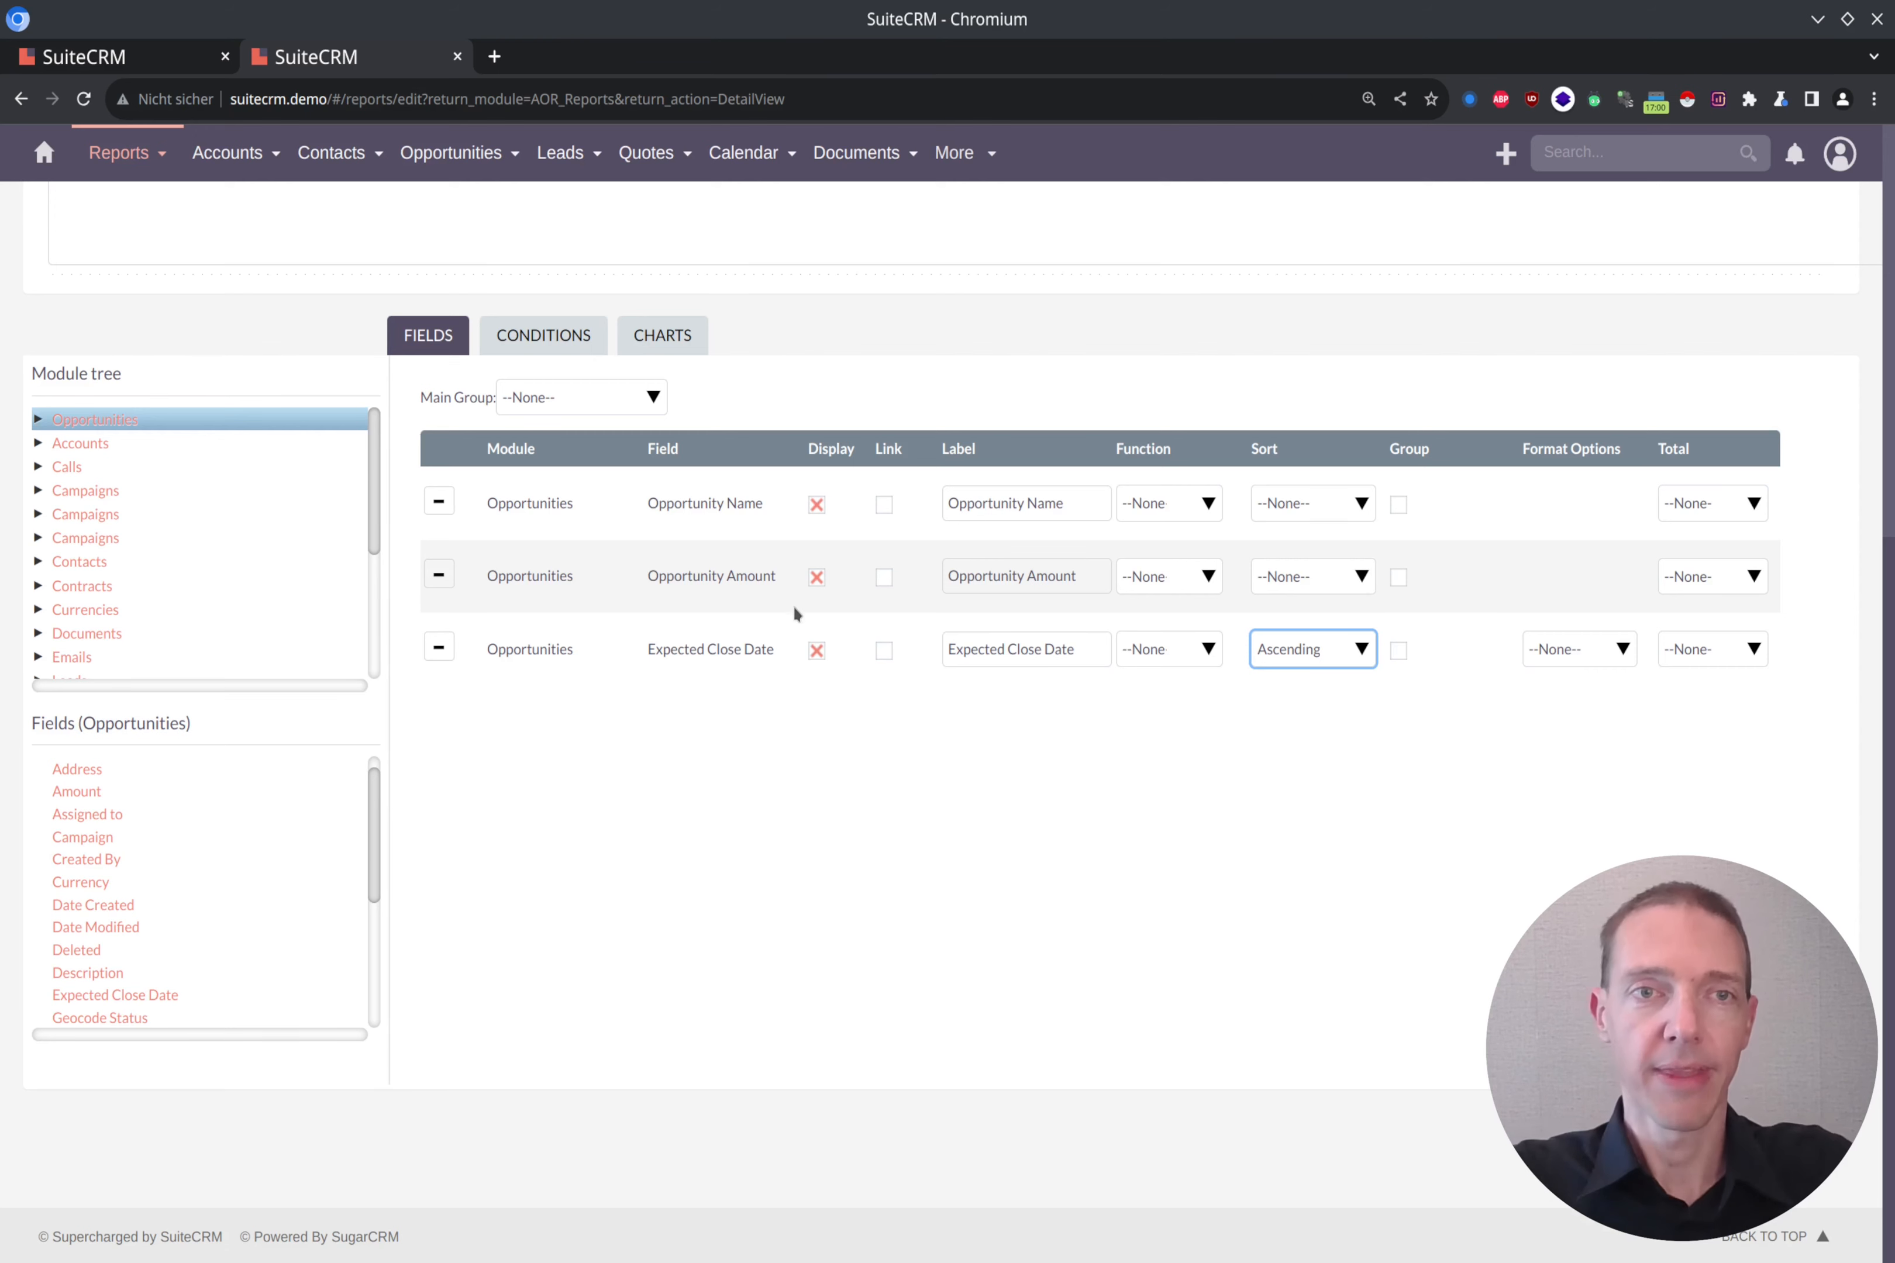
scroll(786, 607, up, 8)
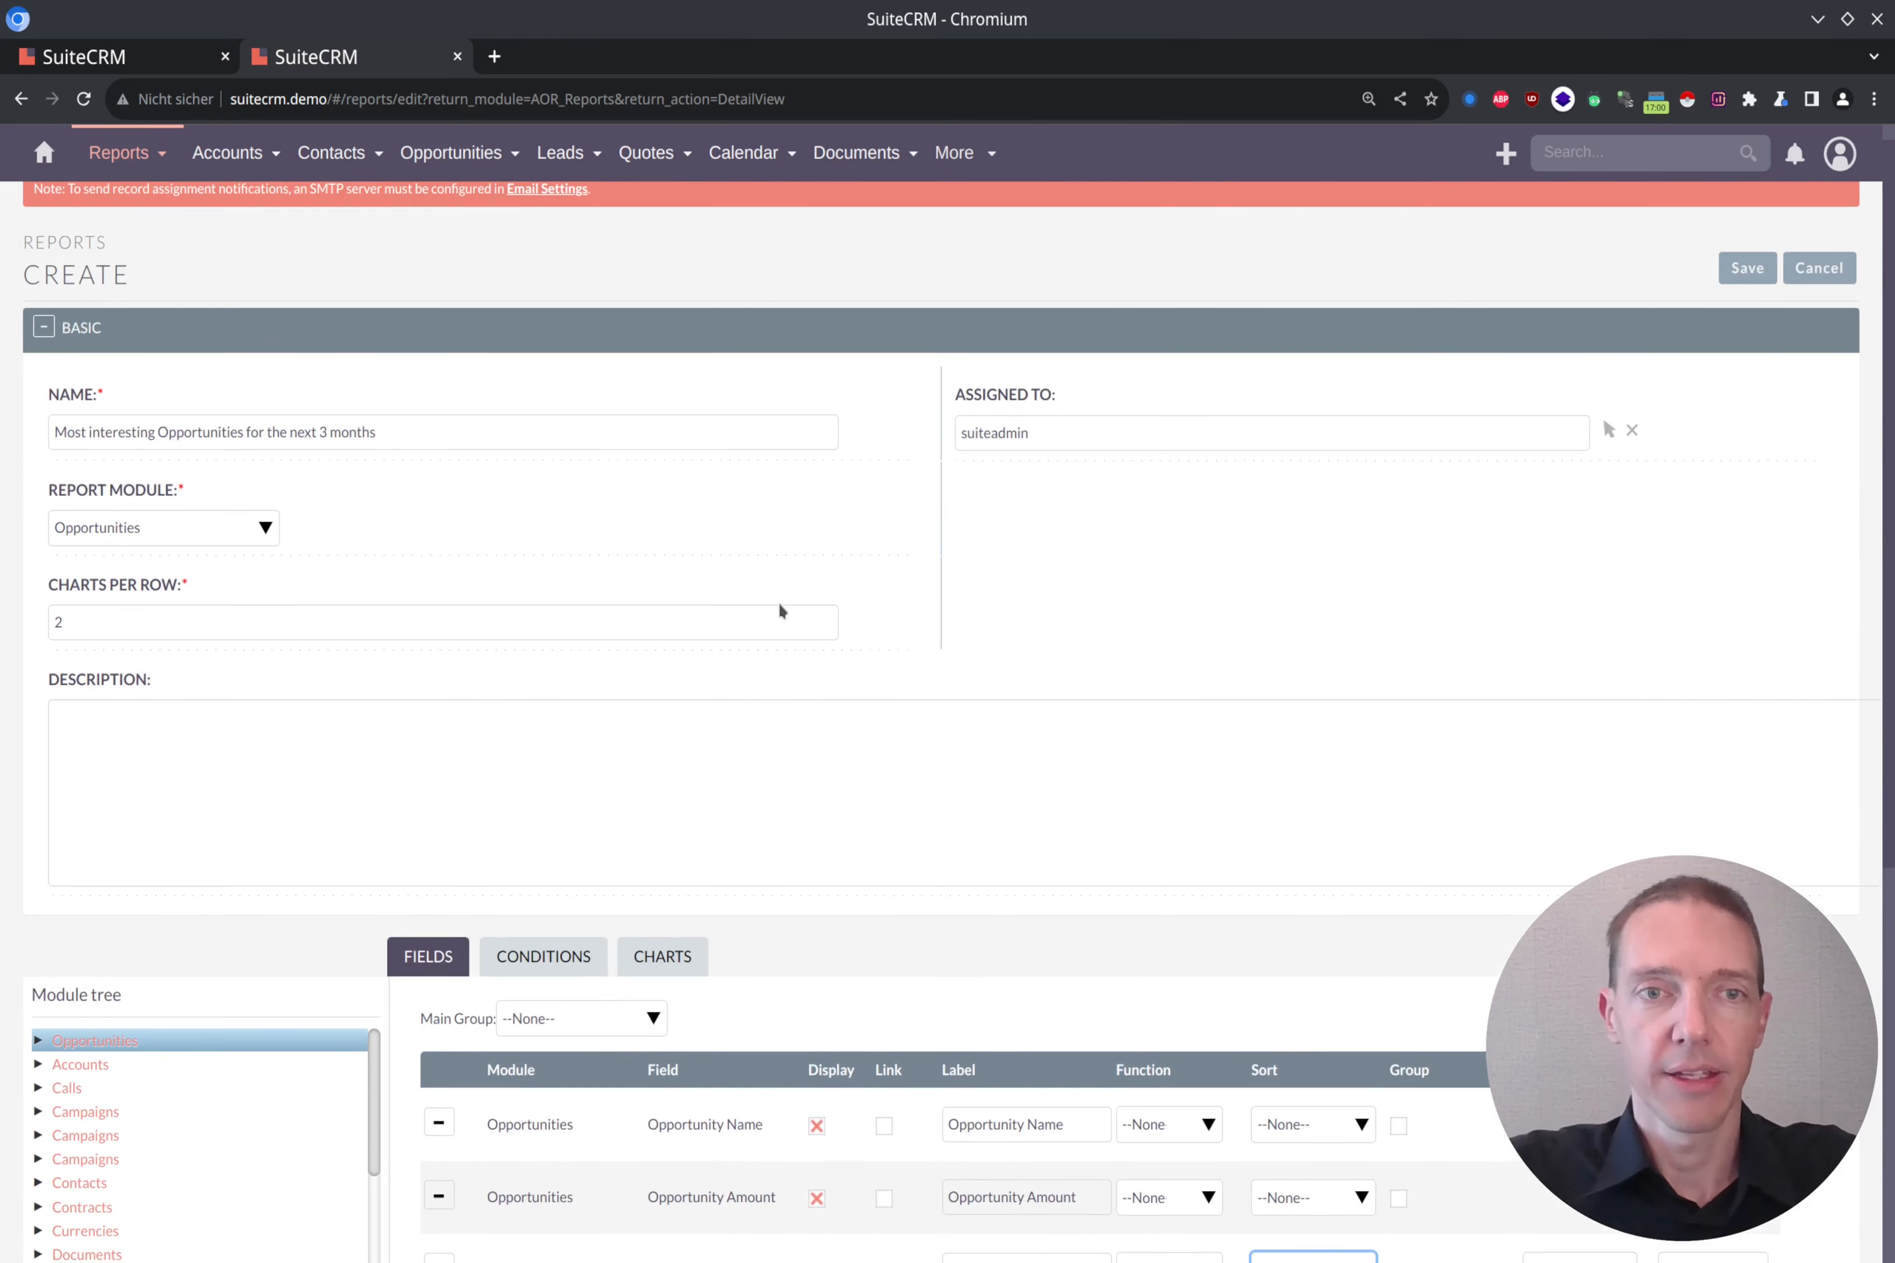
click(1761, 269)
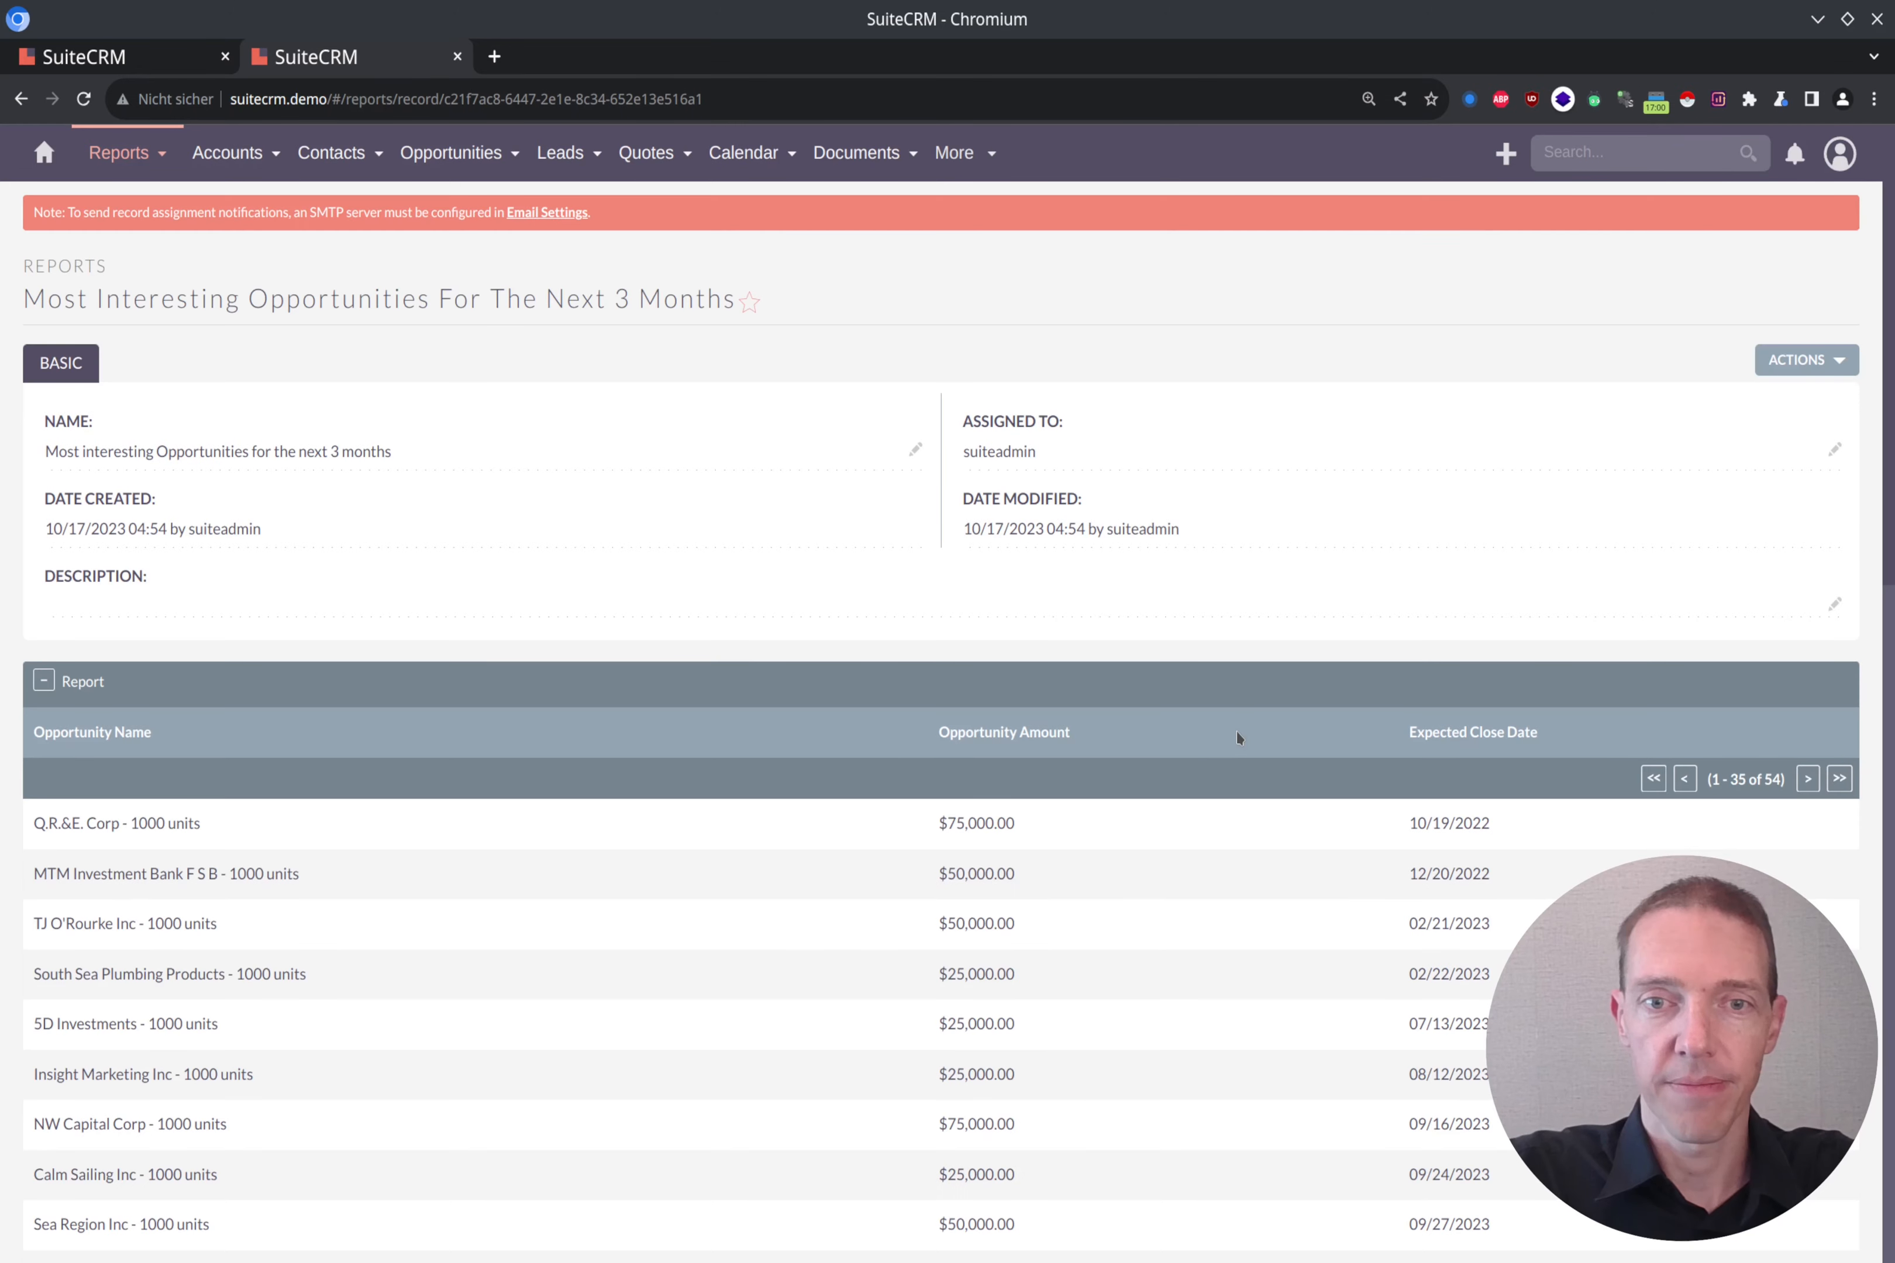
Step: Check the expected close dates in the report results, and reopen the report for editing
scroll(1483, 668, down, 3)
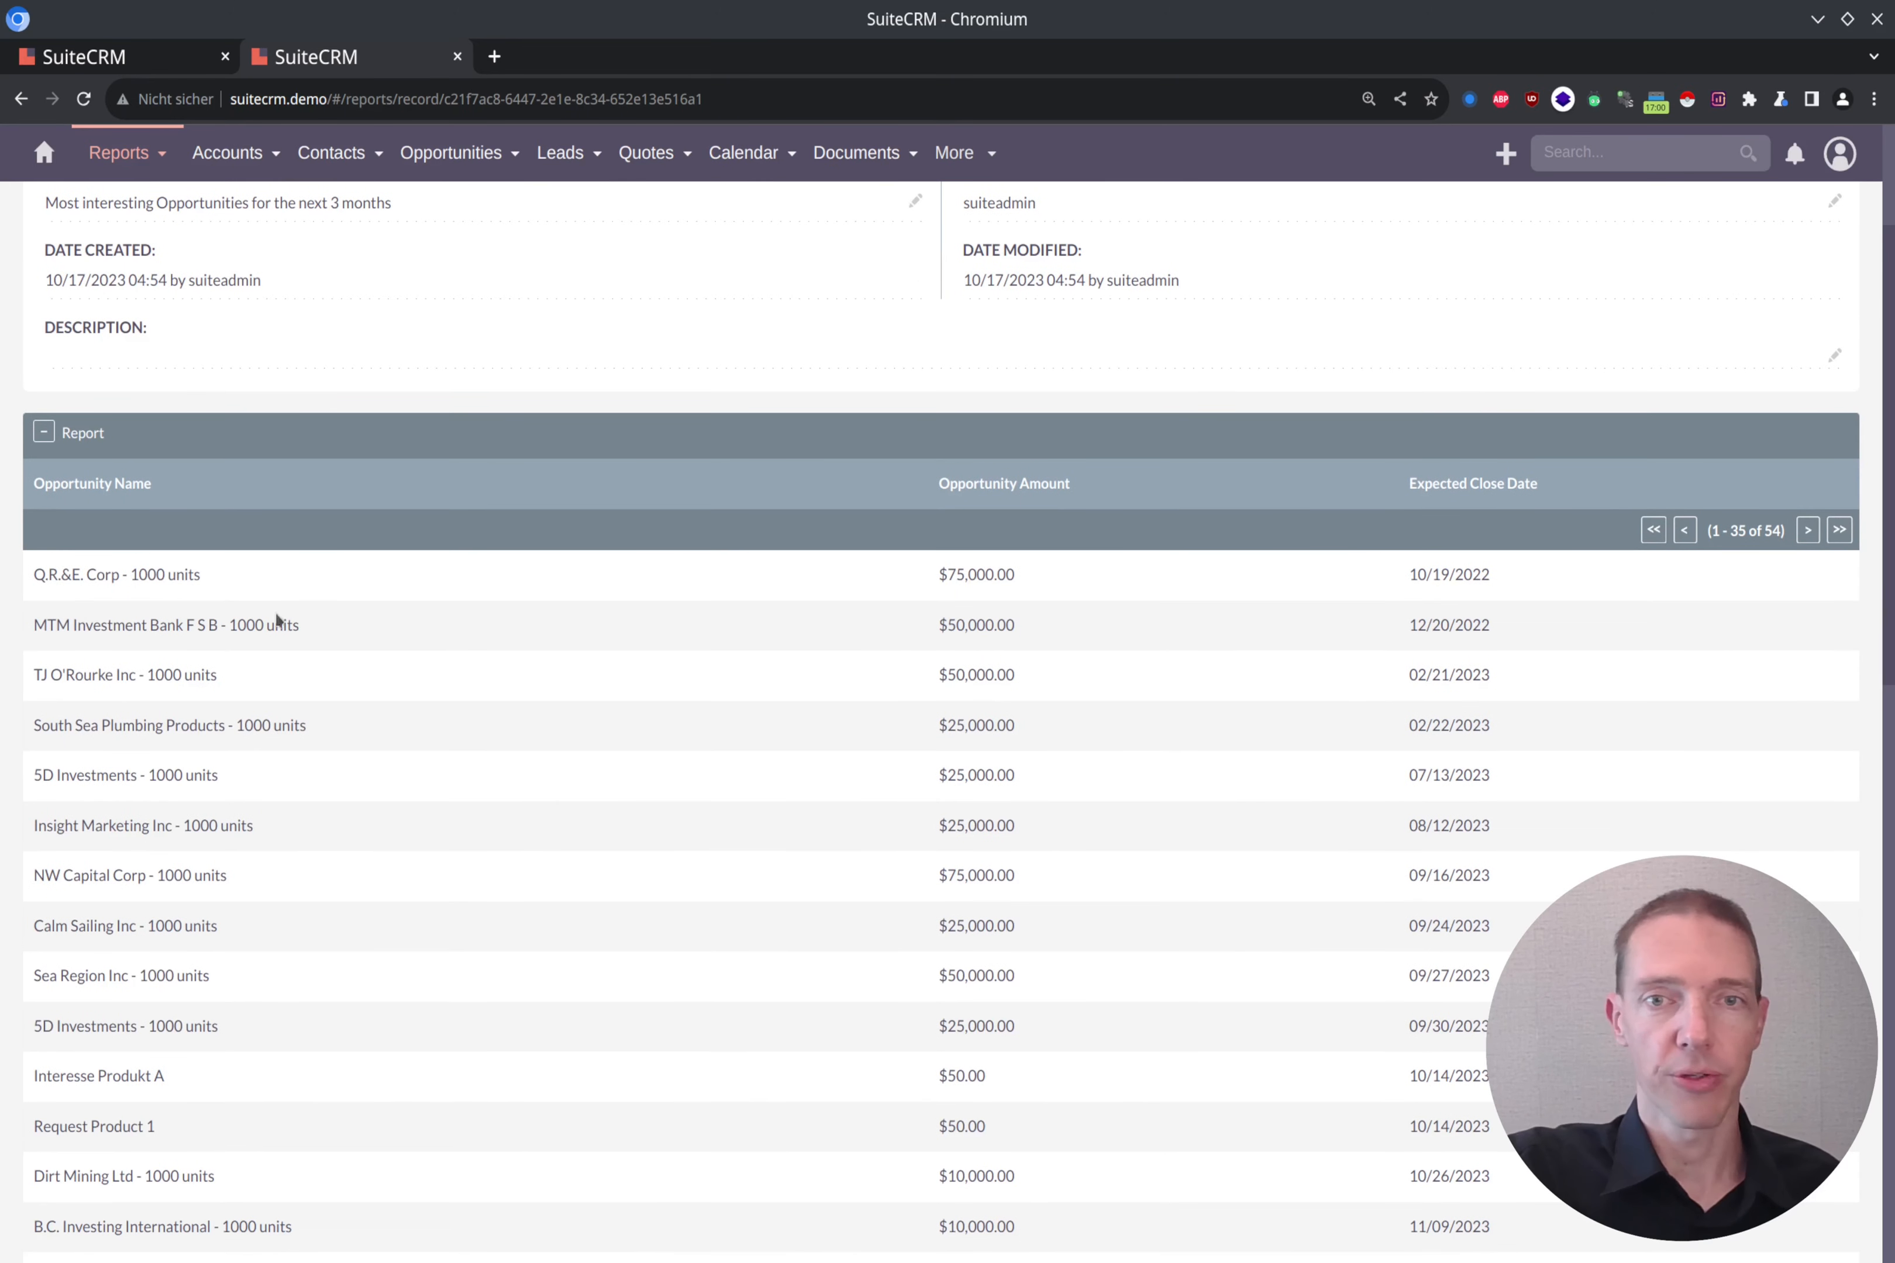
drag(1510, 572, 1368, 585)
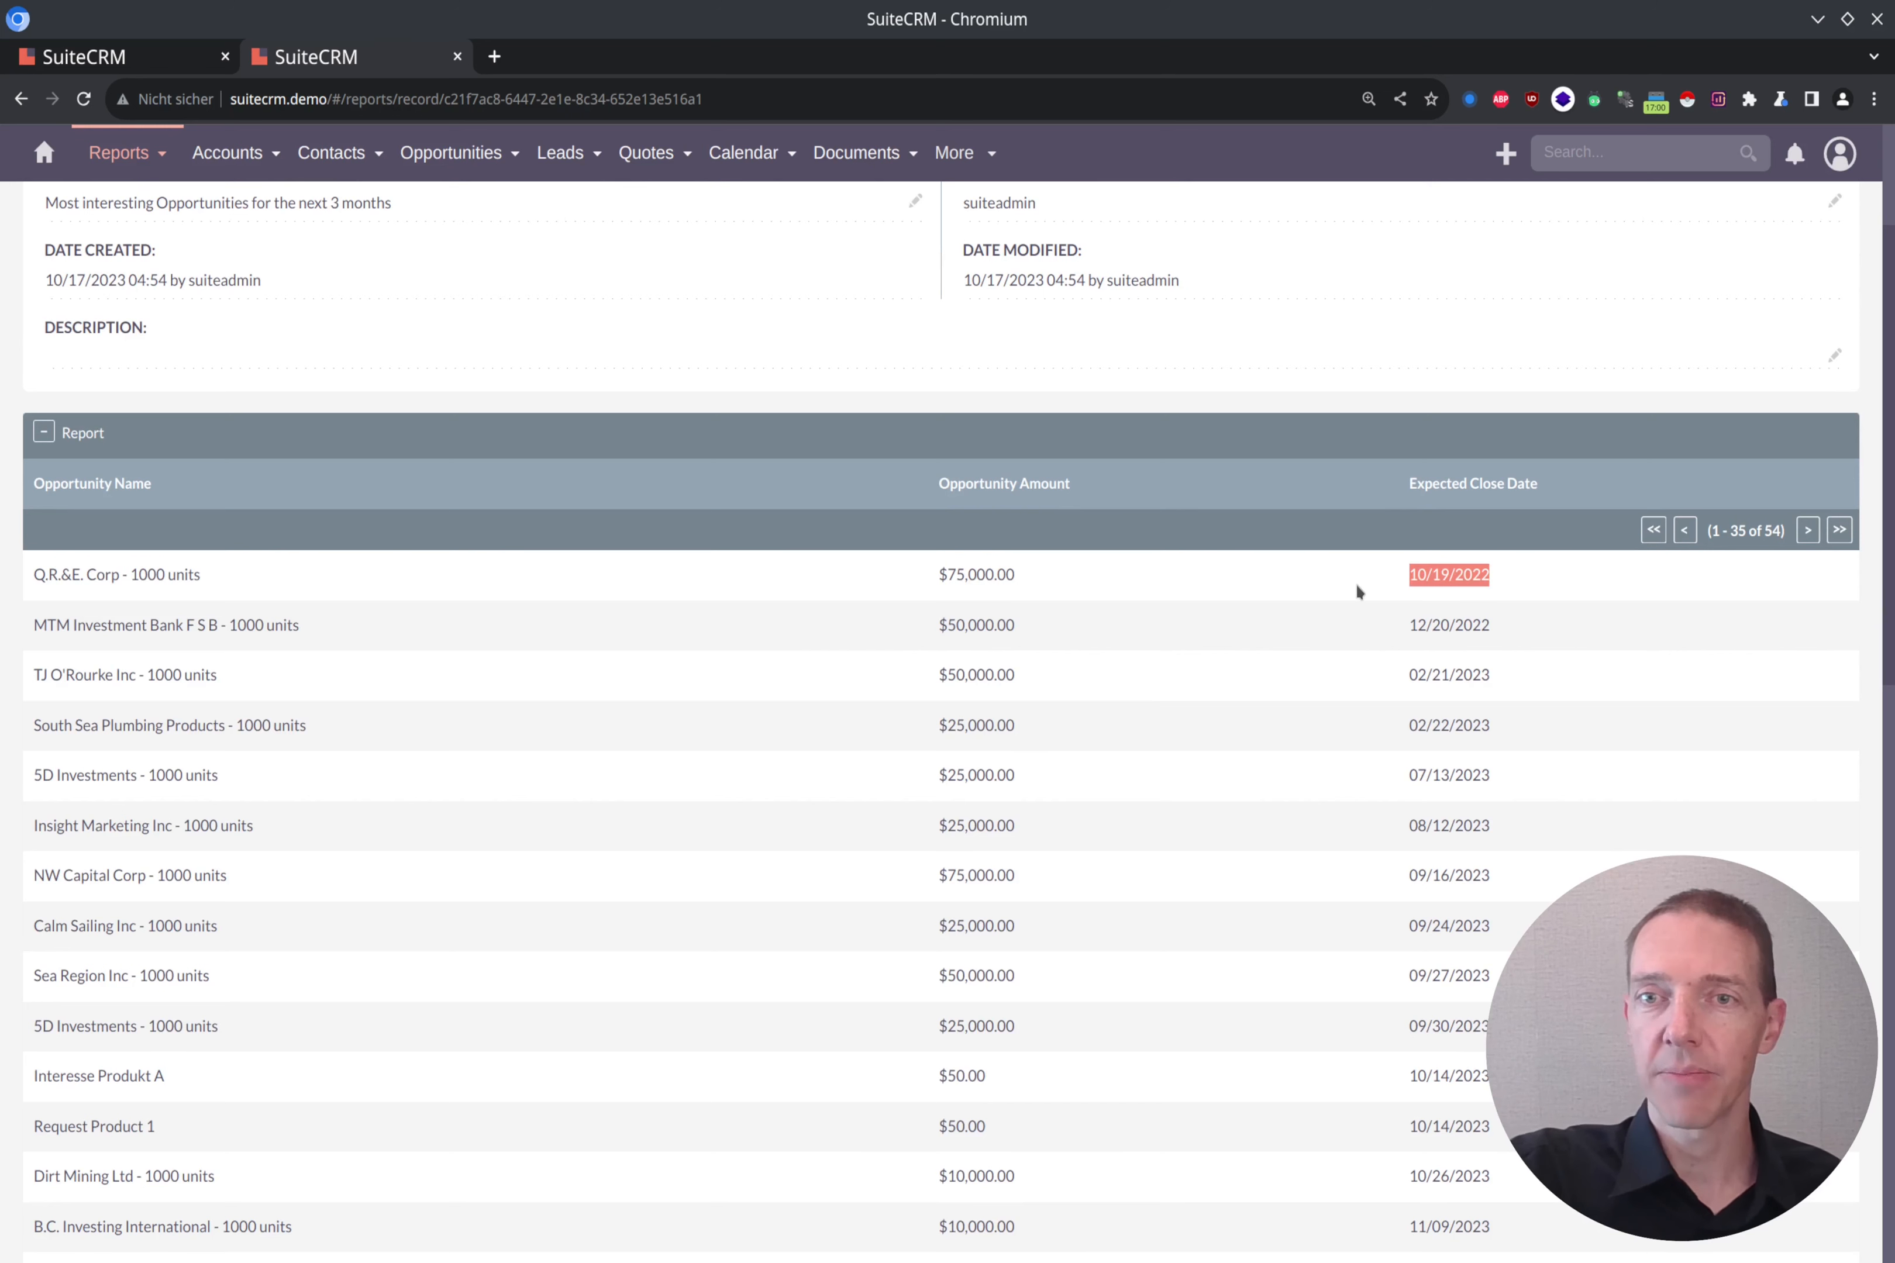
click(1543, 596)
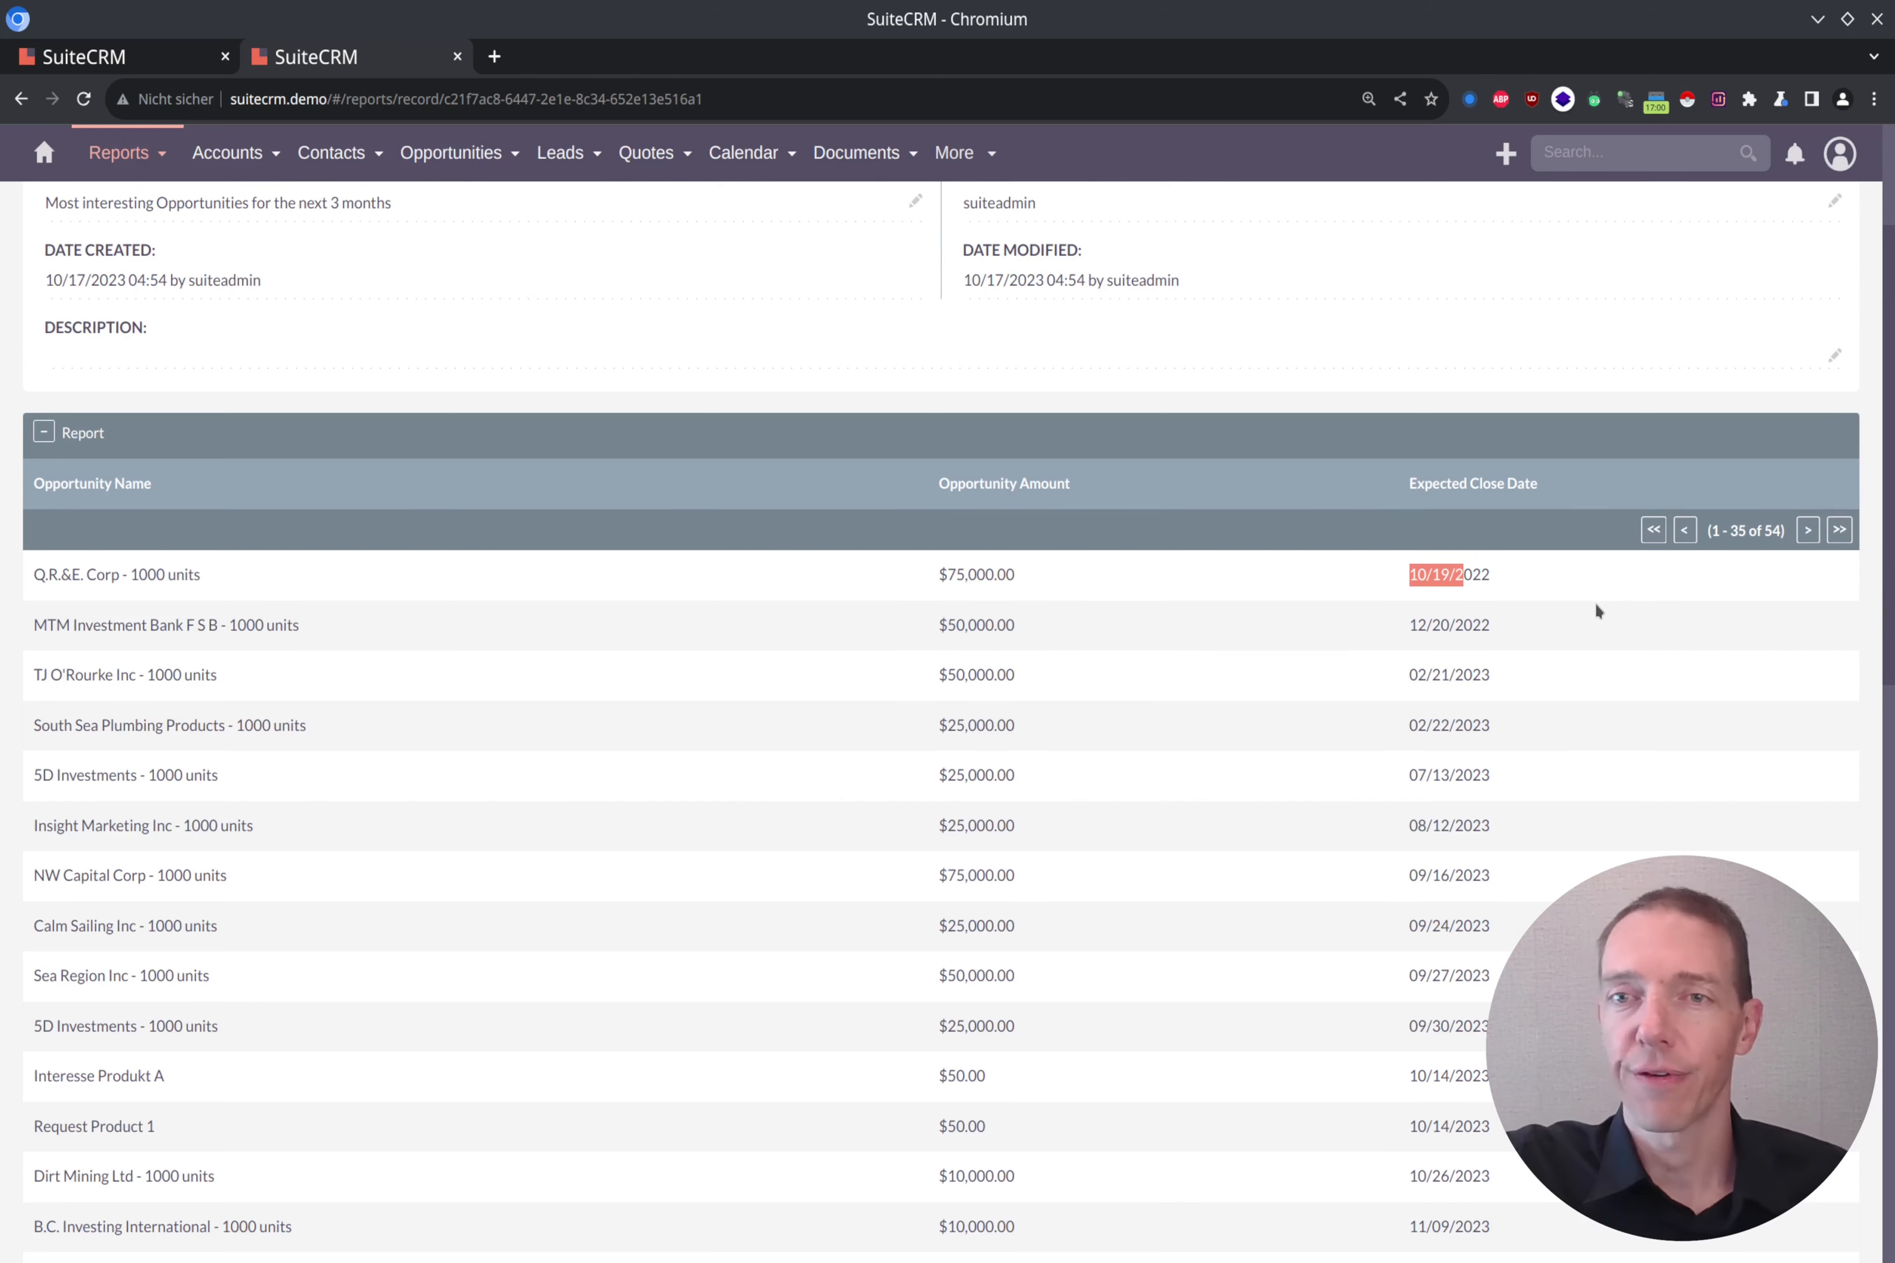
click(1502, 584)
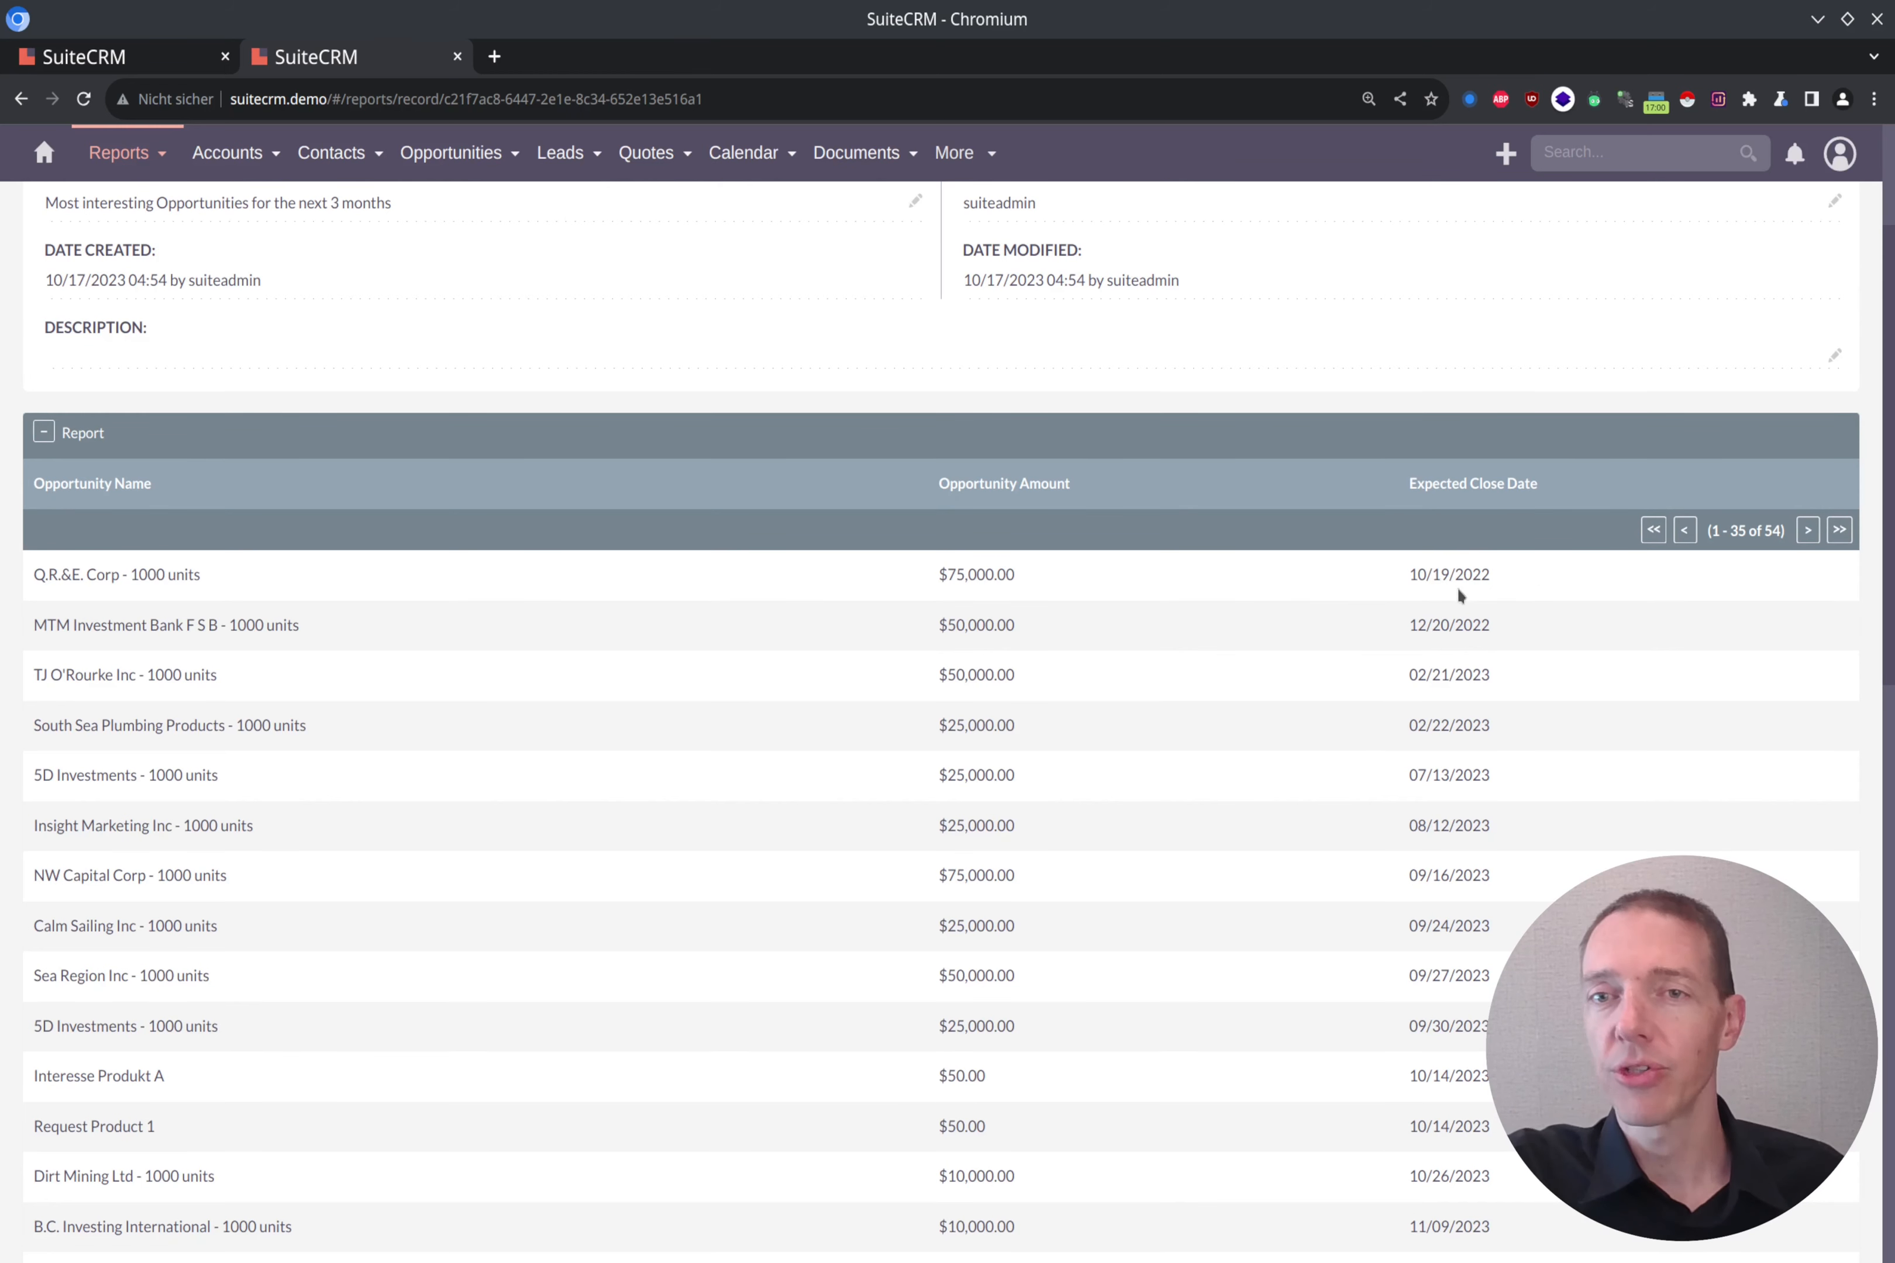
scroll(1280, 491, up, 3)
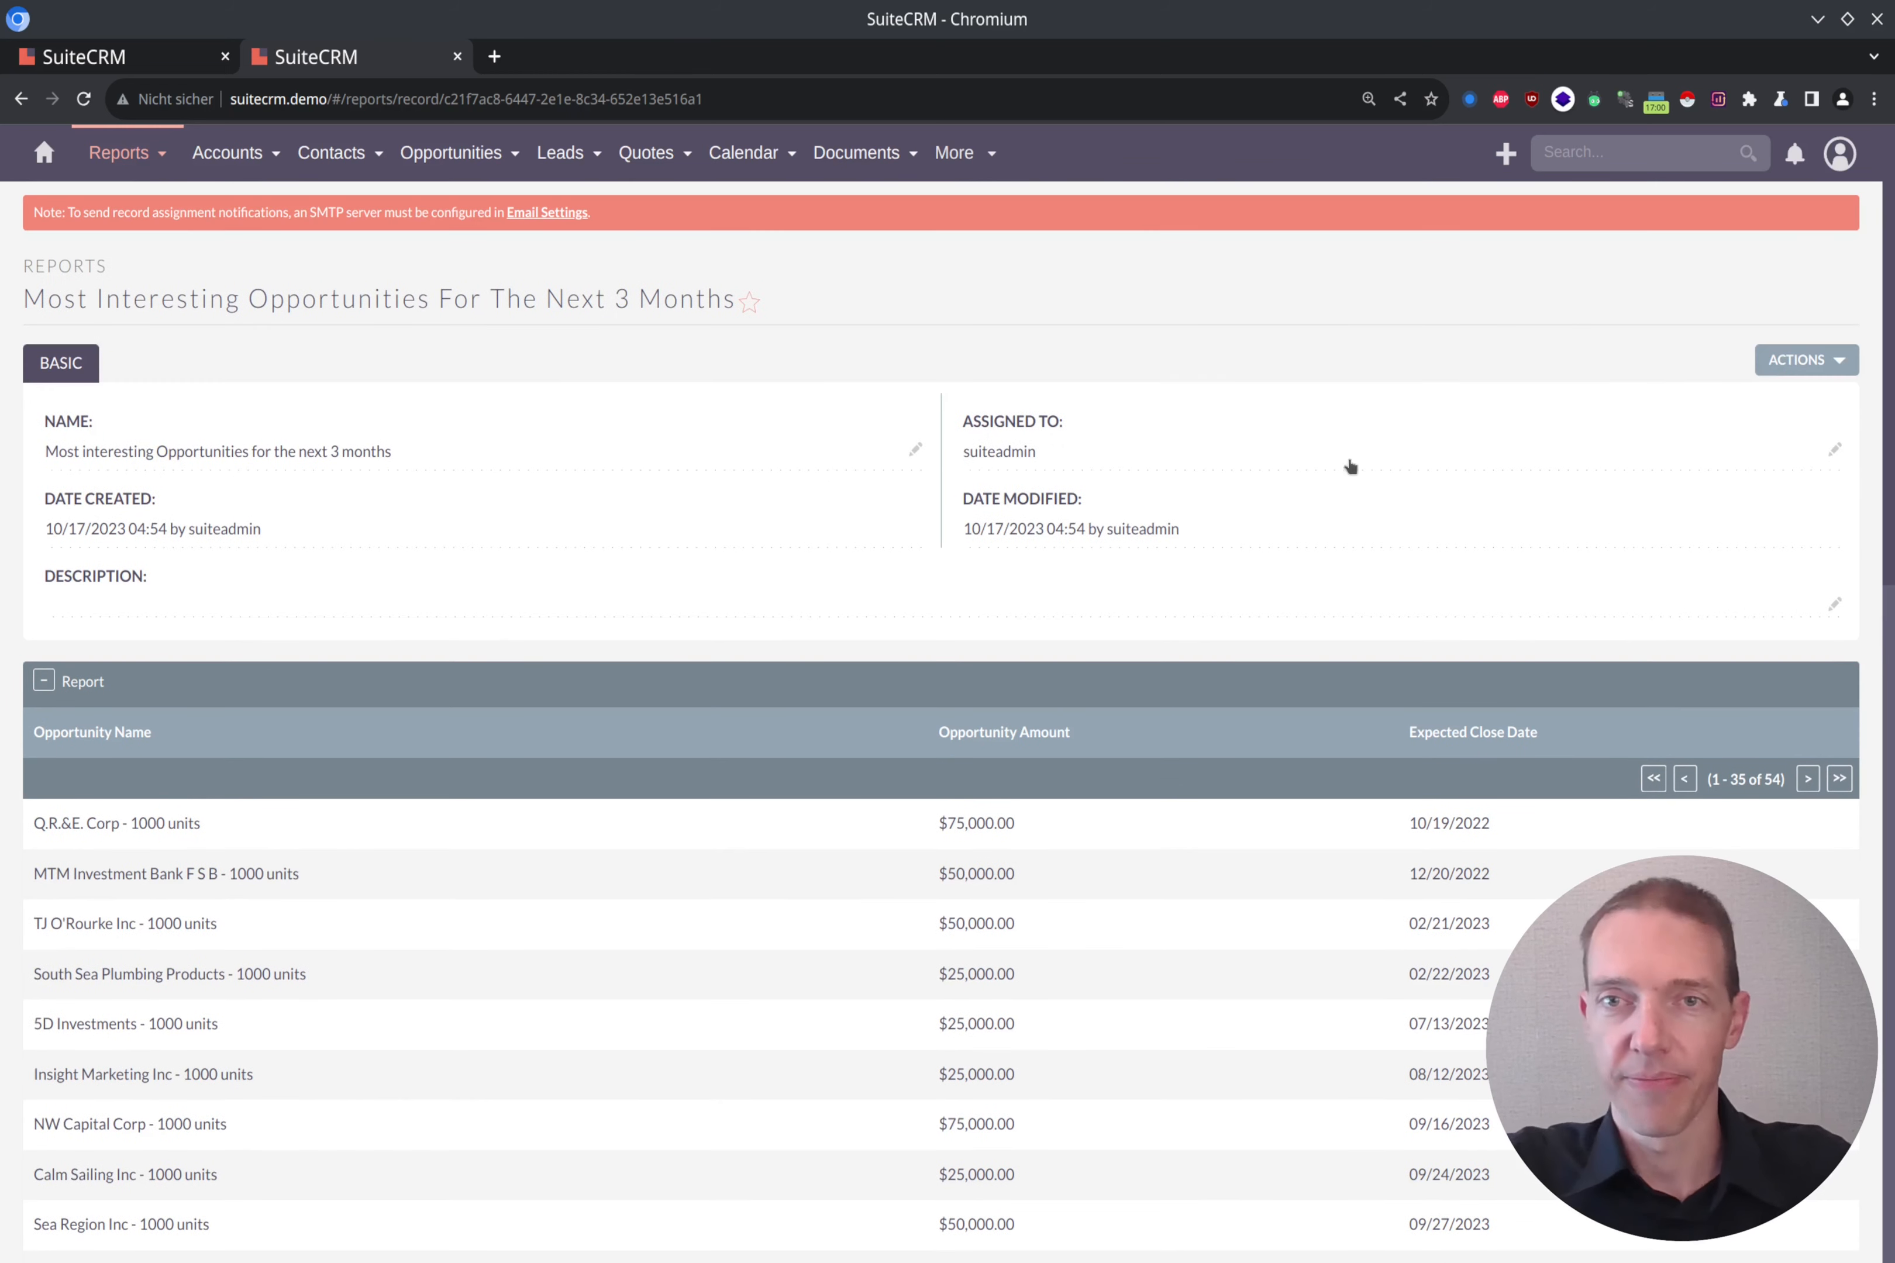
click(1806, 360)
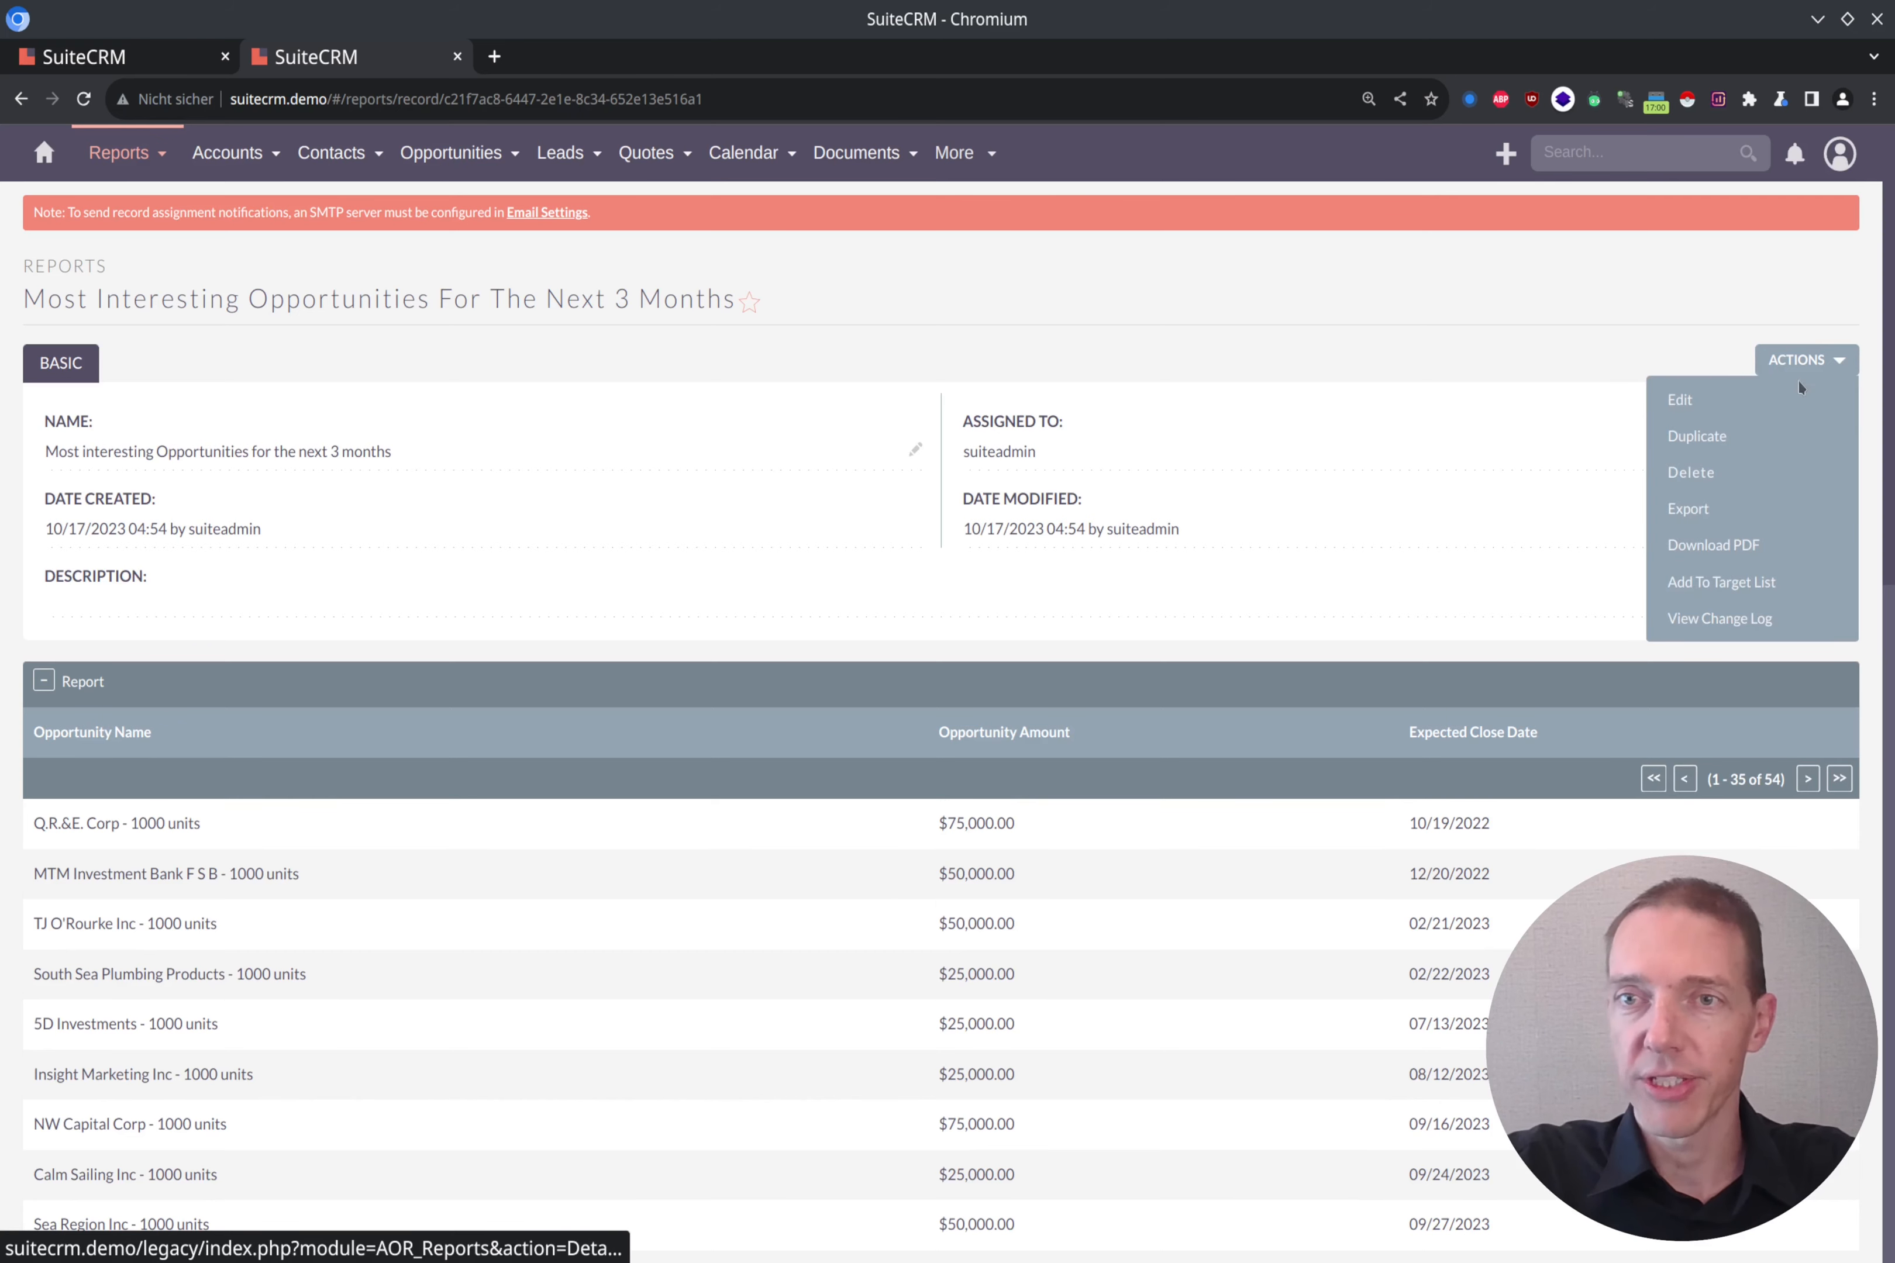
click(1723, 401)
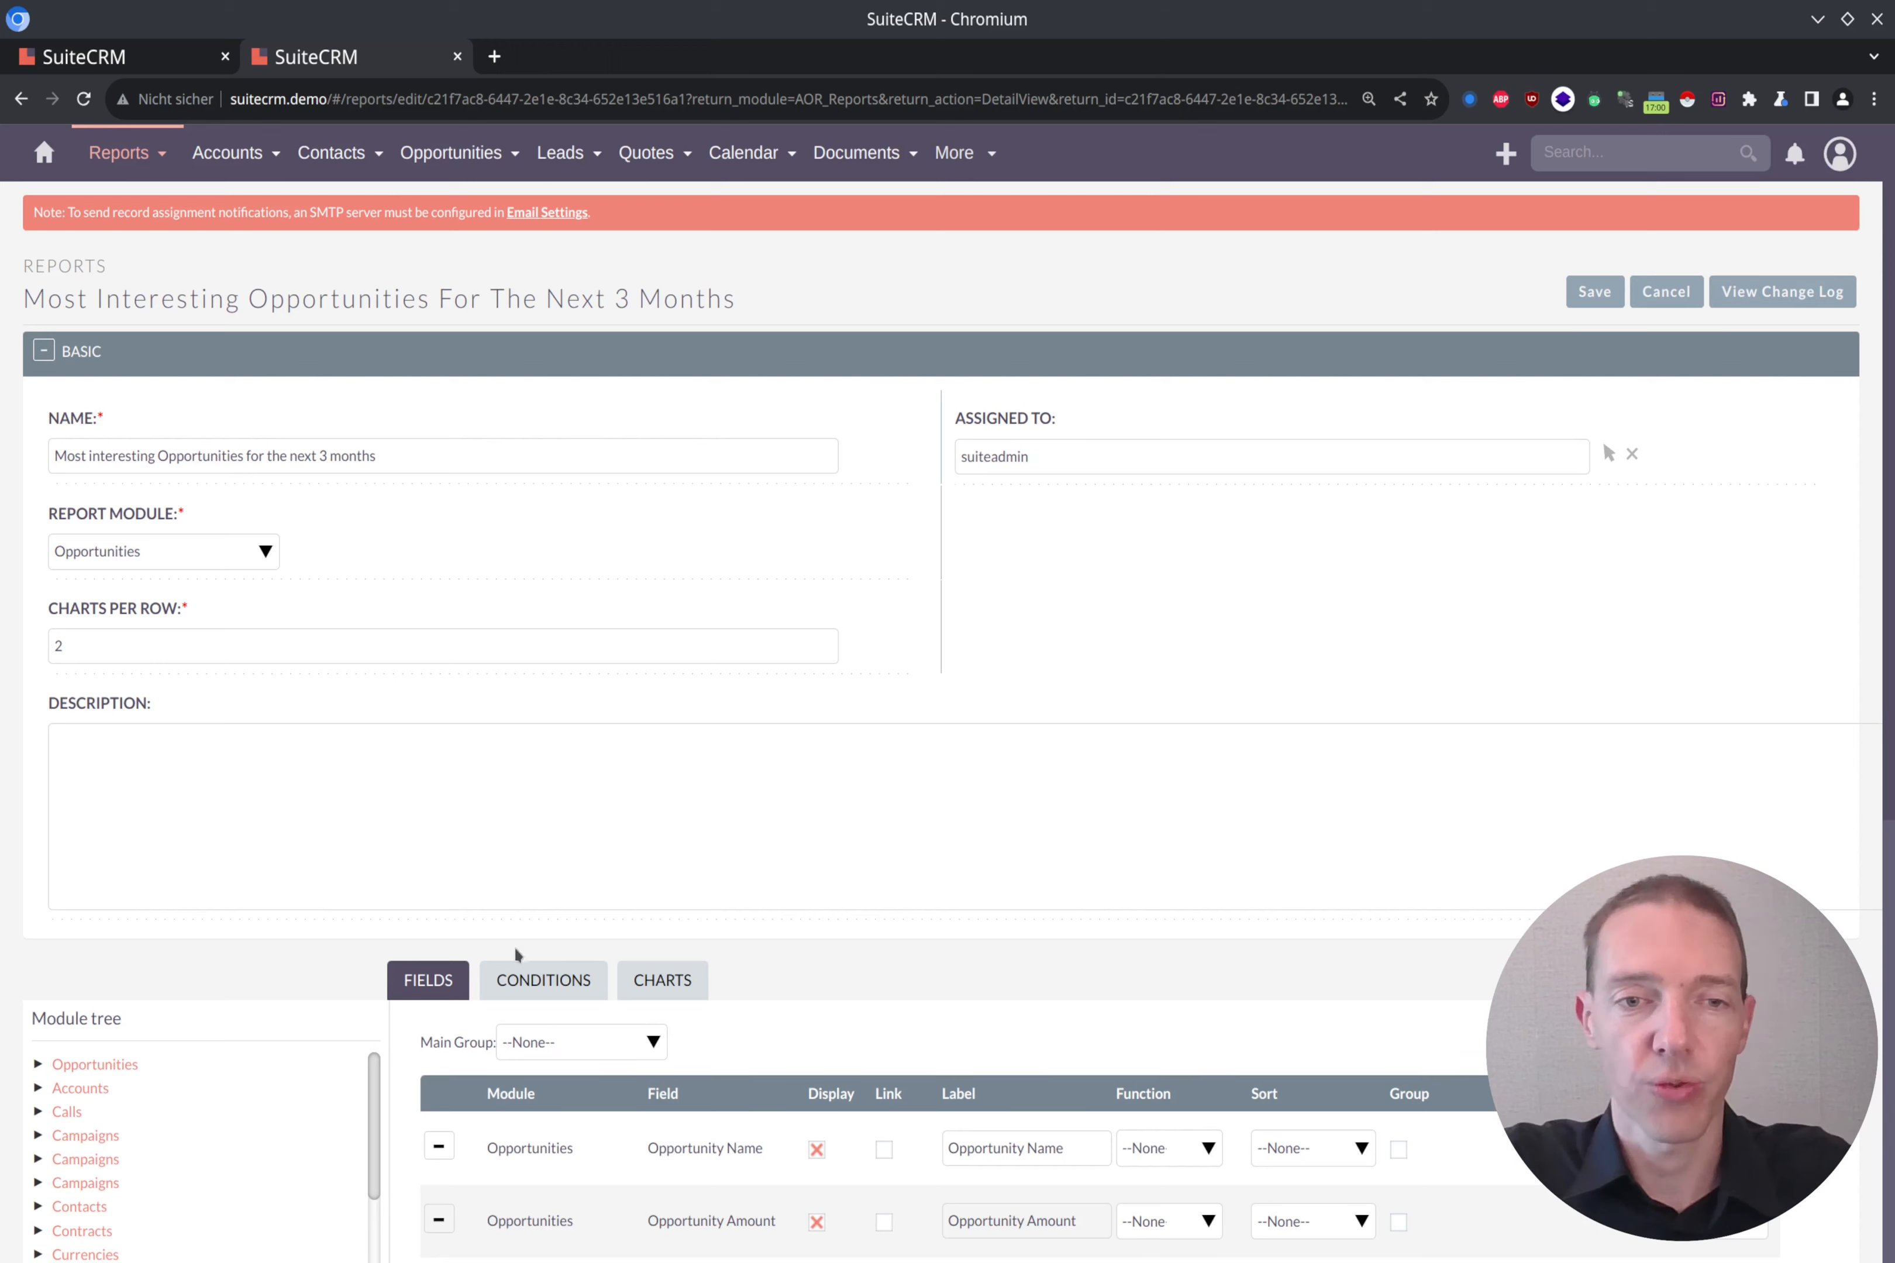
Step: Add two report conditions on the Expected Close Date field of the Opportunities module
click(540, 980)
scroll(1201, 770, down, 5)
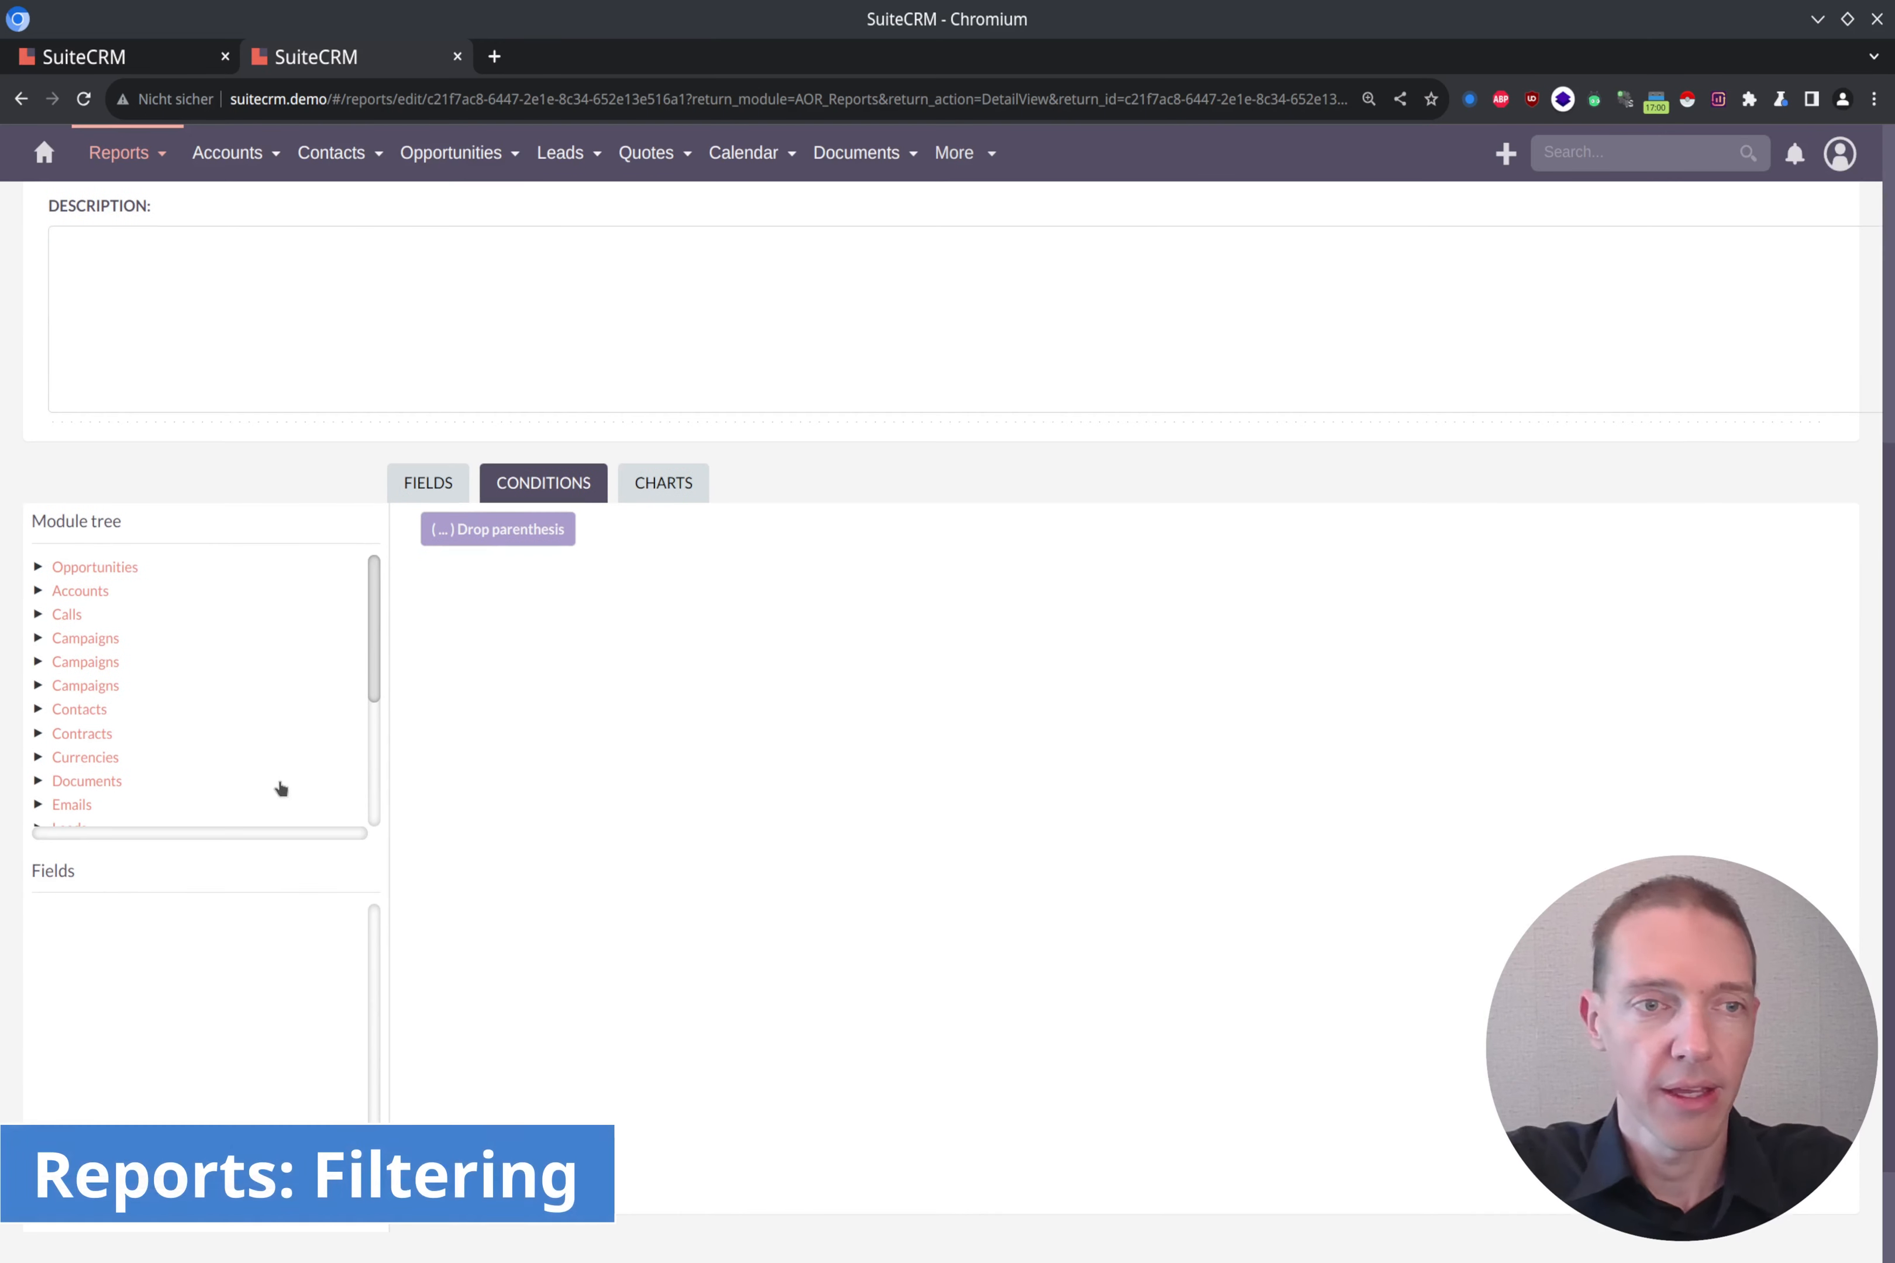
click(79, 570)
scroll(314, 938, down, 3)
scroll(131, 986, up, 2)
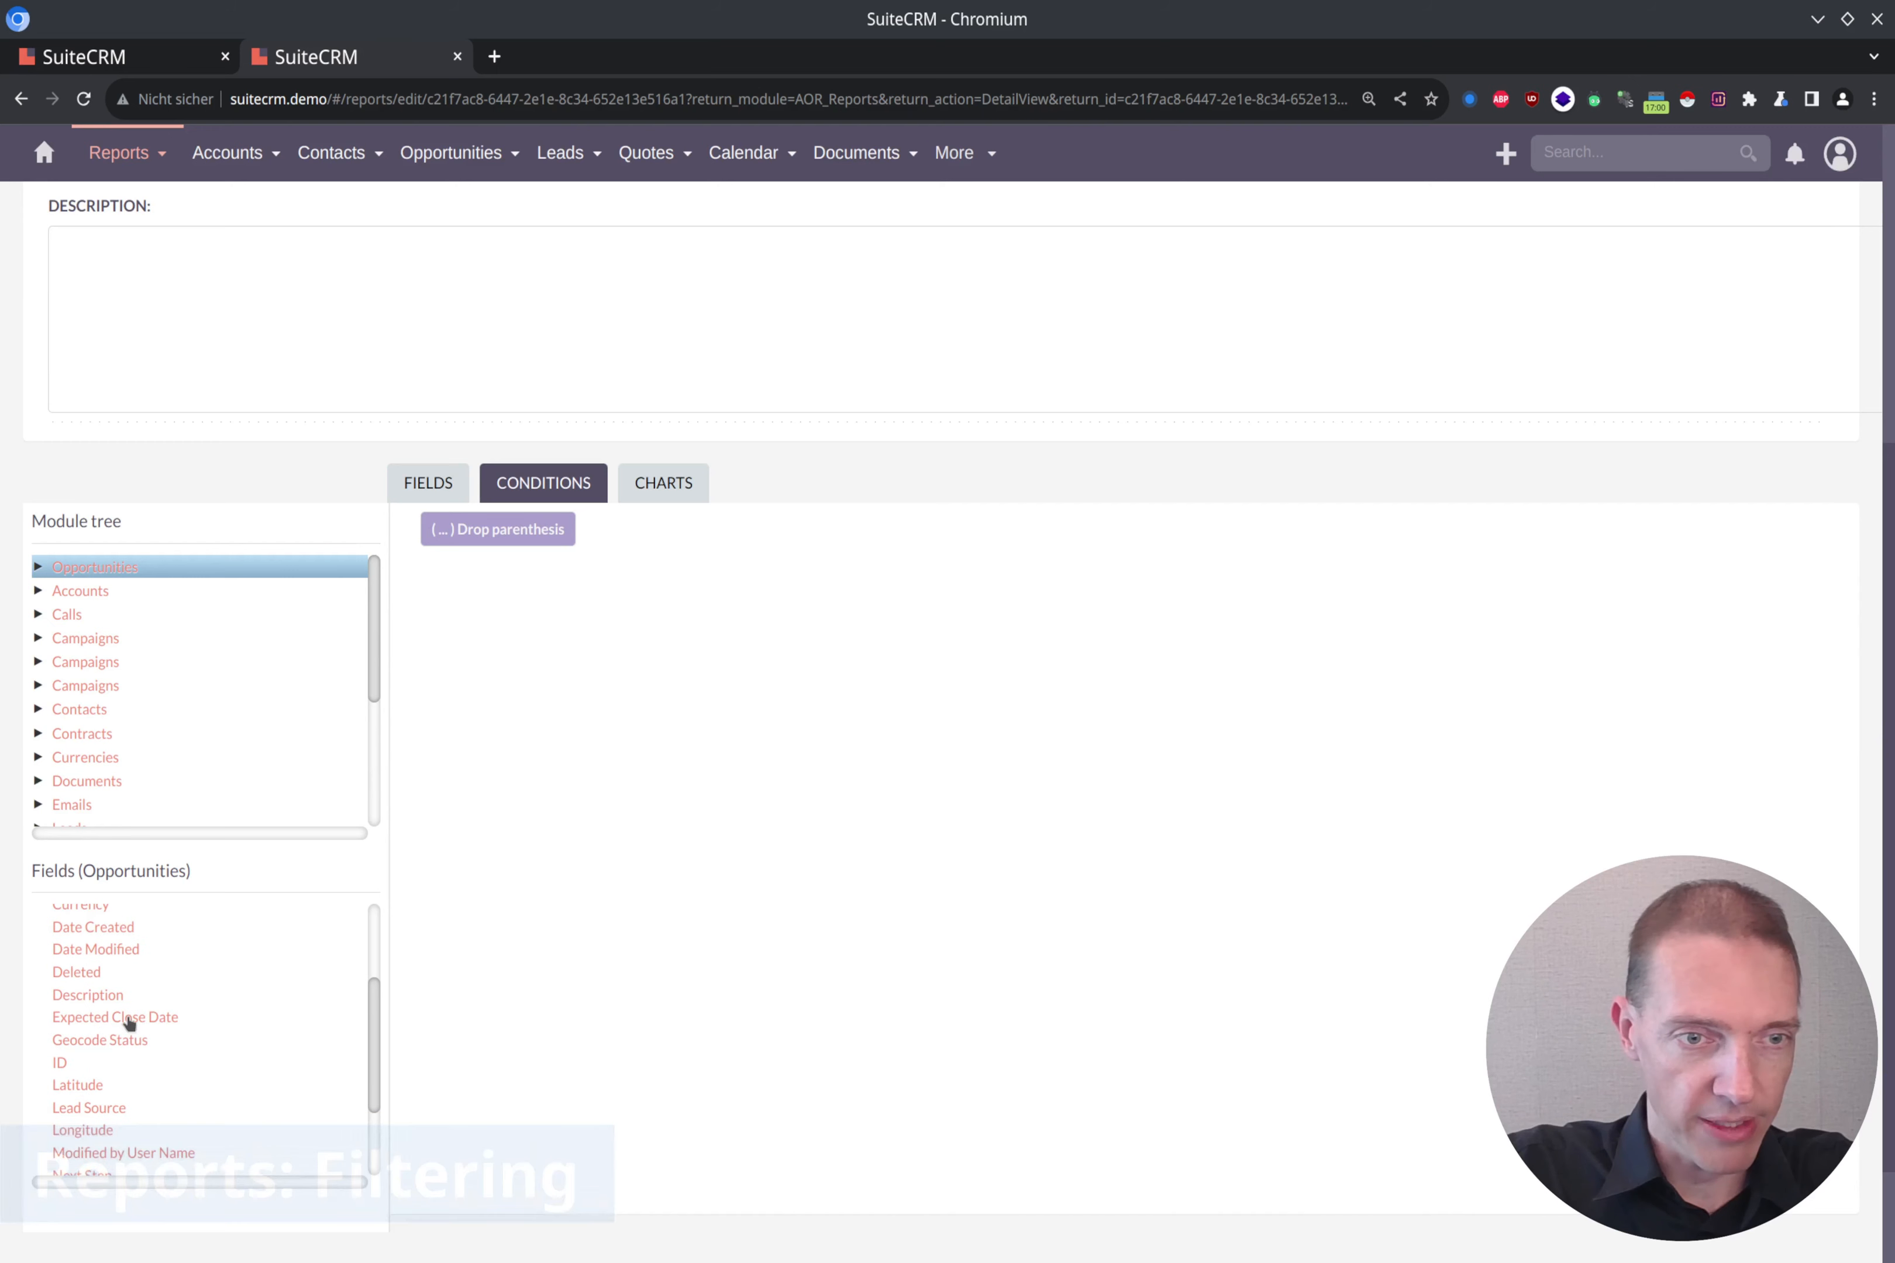
click(130, 1019)
click(145, 1019)
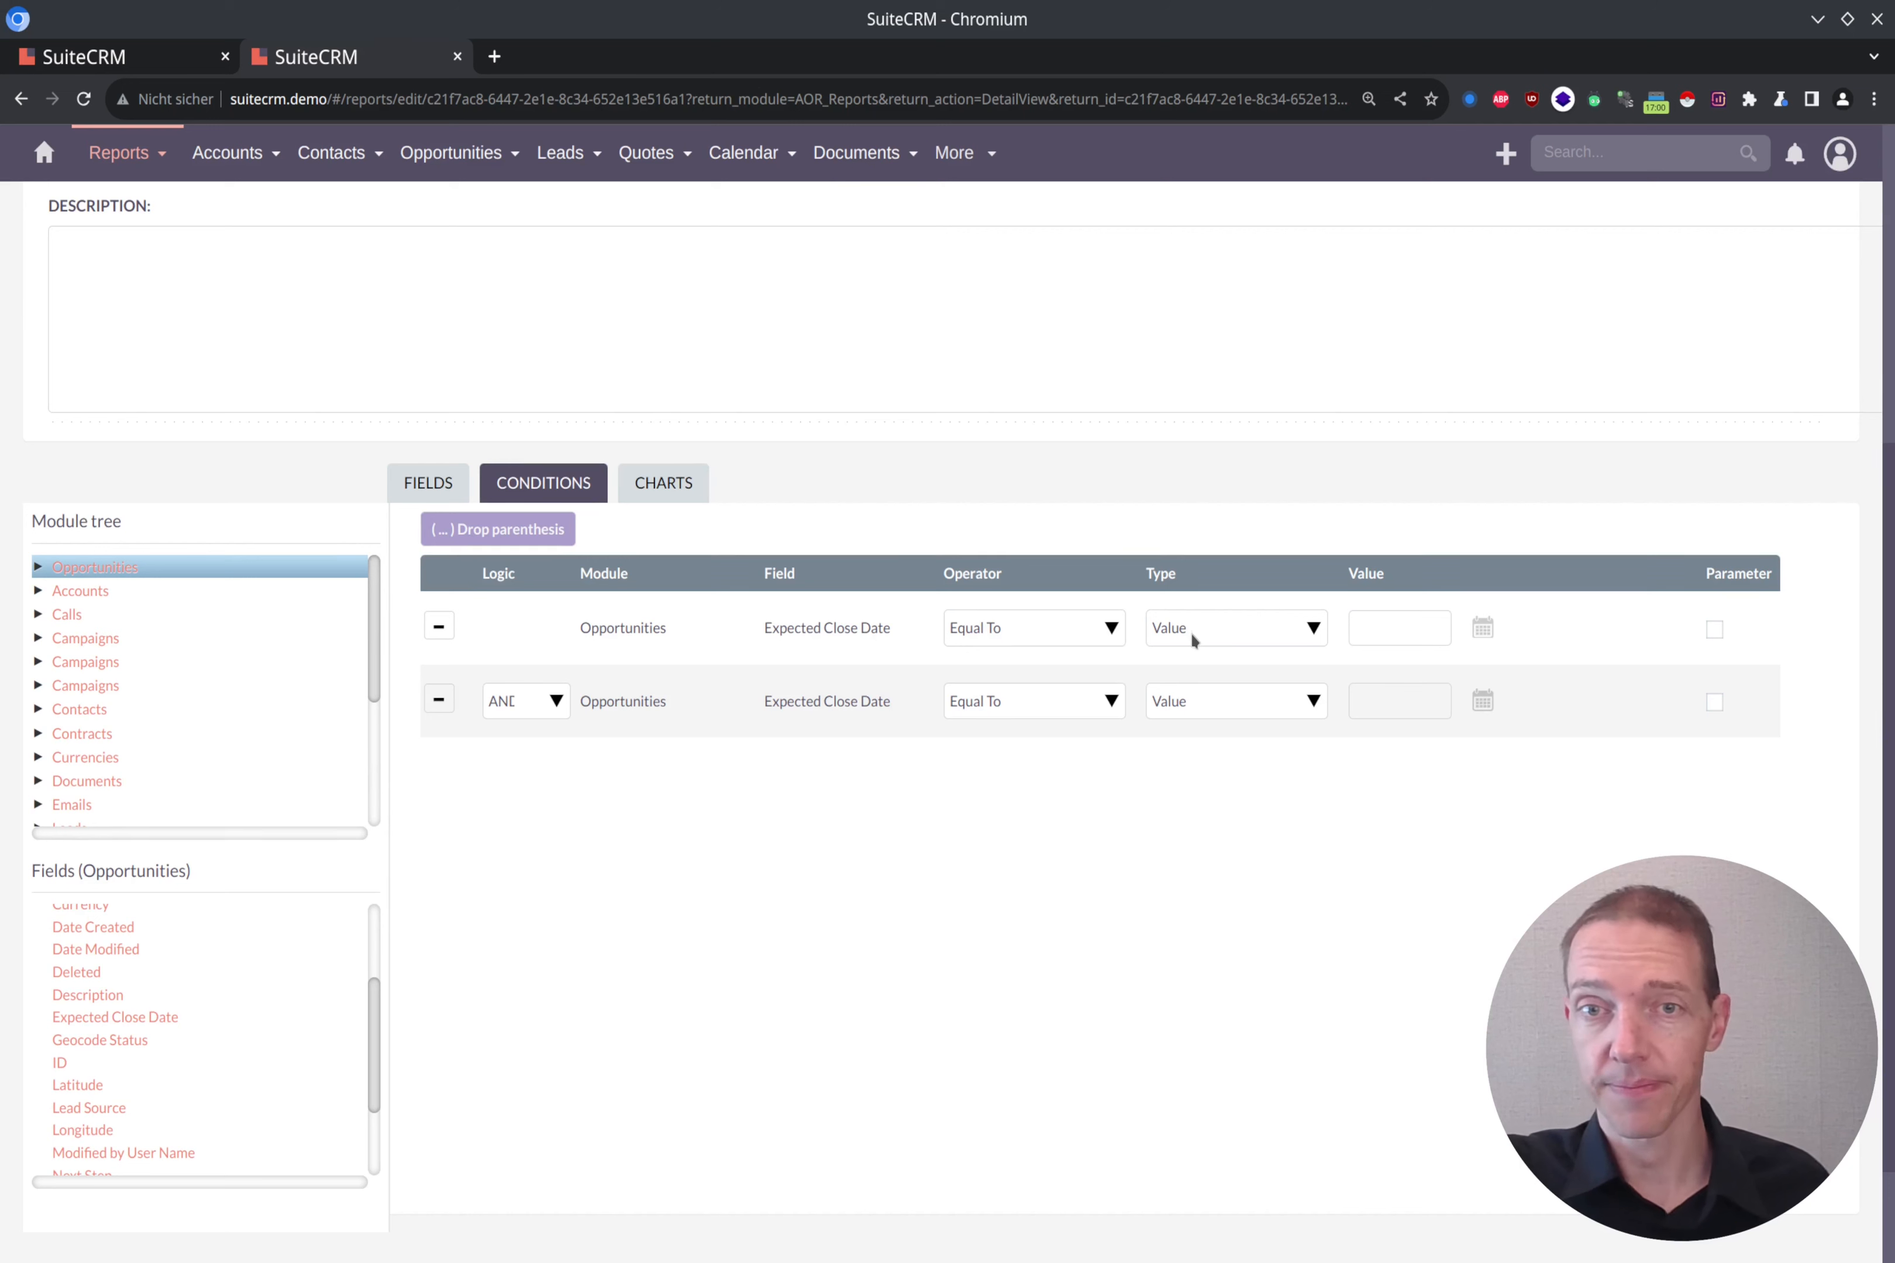
Step: Set the first Expected Close Date condition to Greater Than or Equal To with type Date and value Now
click(1098, 636)
click(1098, 636)
click(1098, 635)
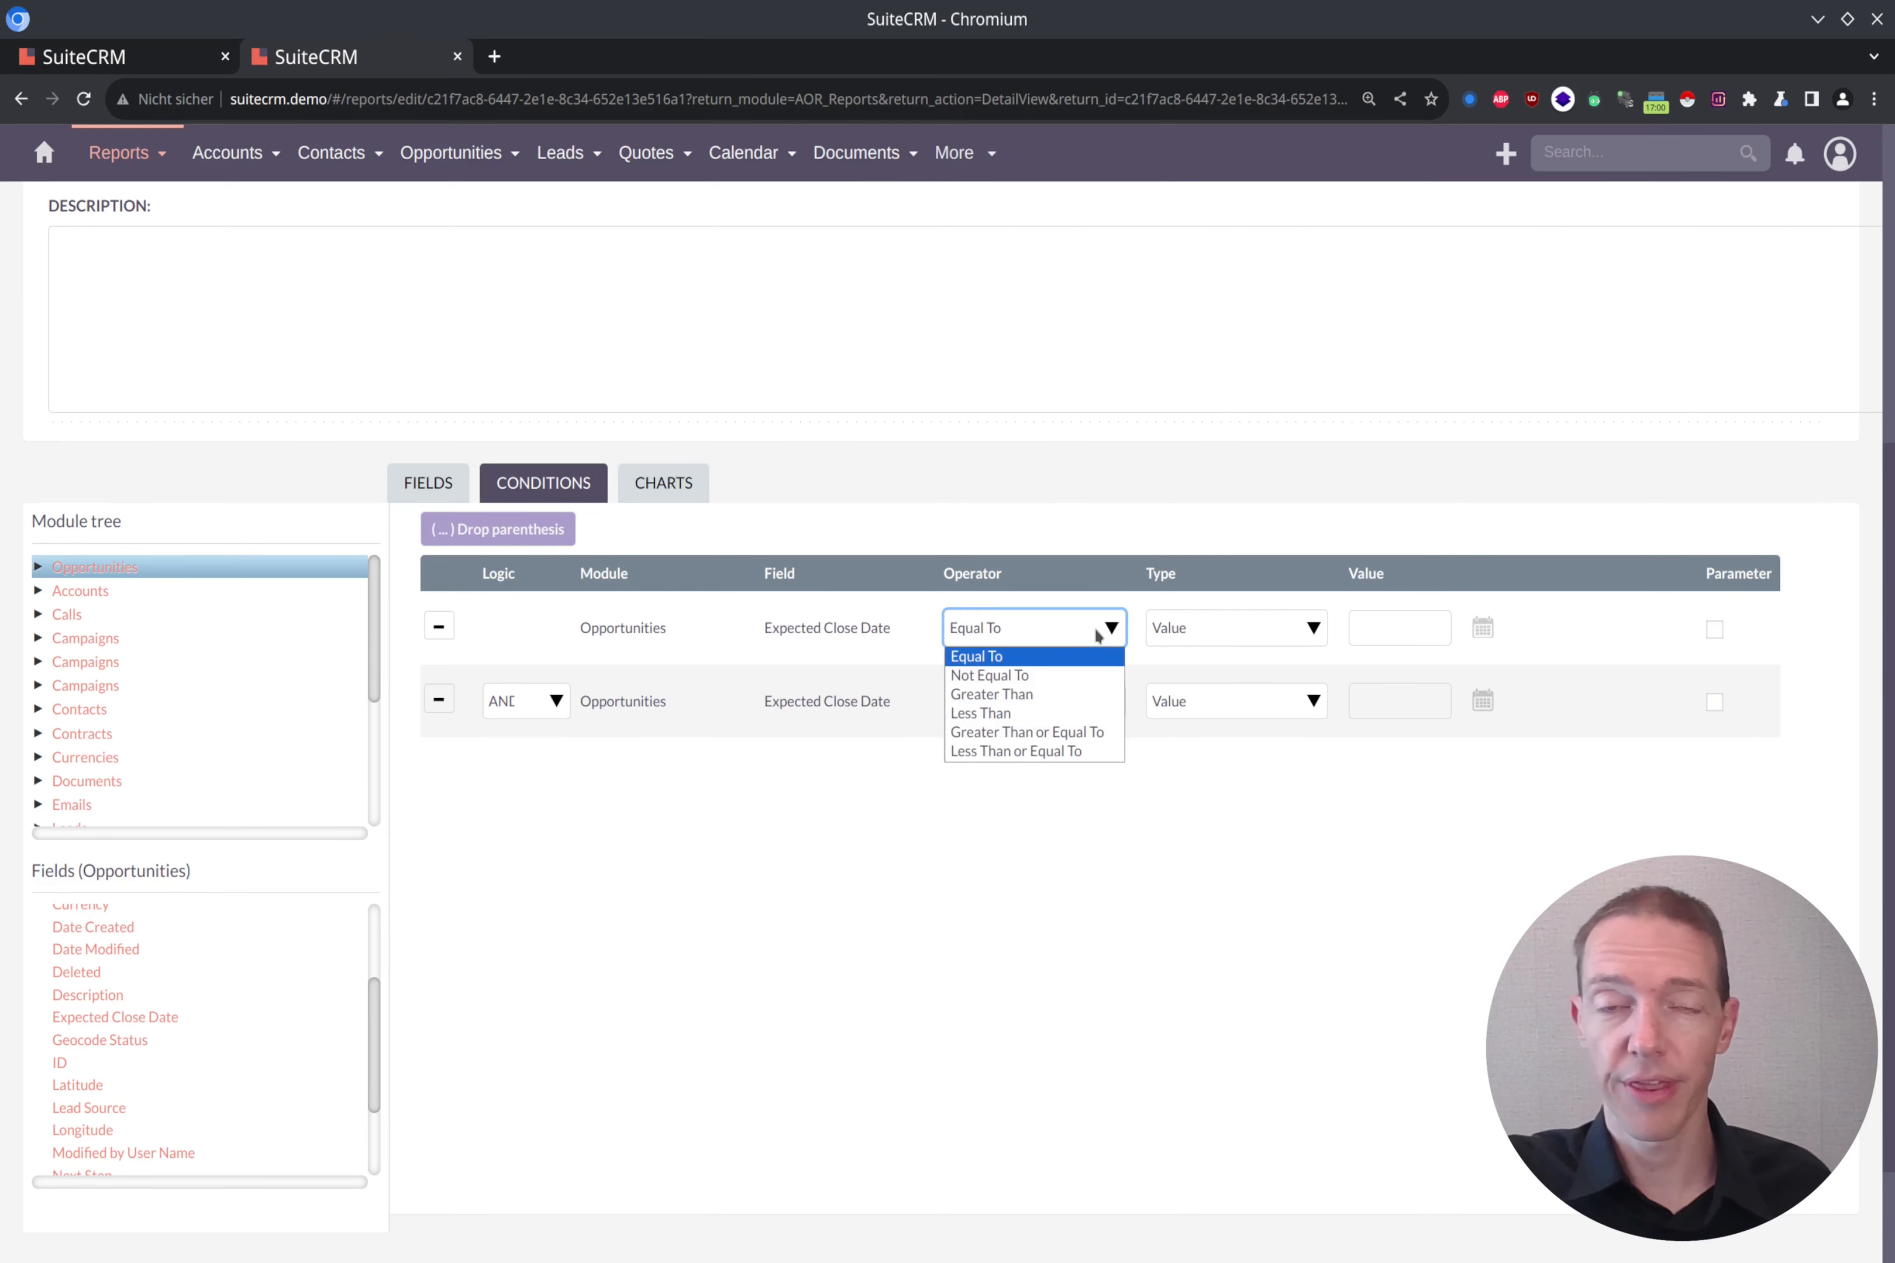
click(1098, 739)
click(1314, 631)
click(1245, 701)
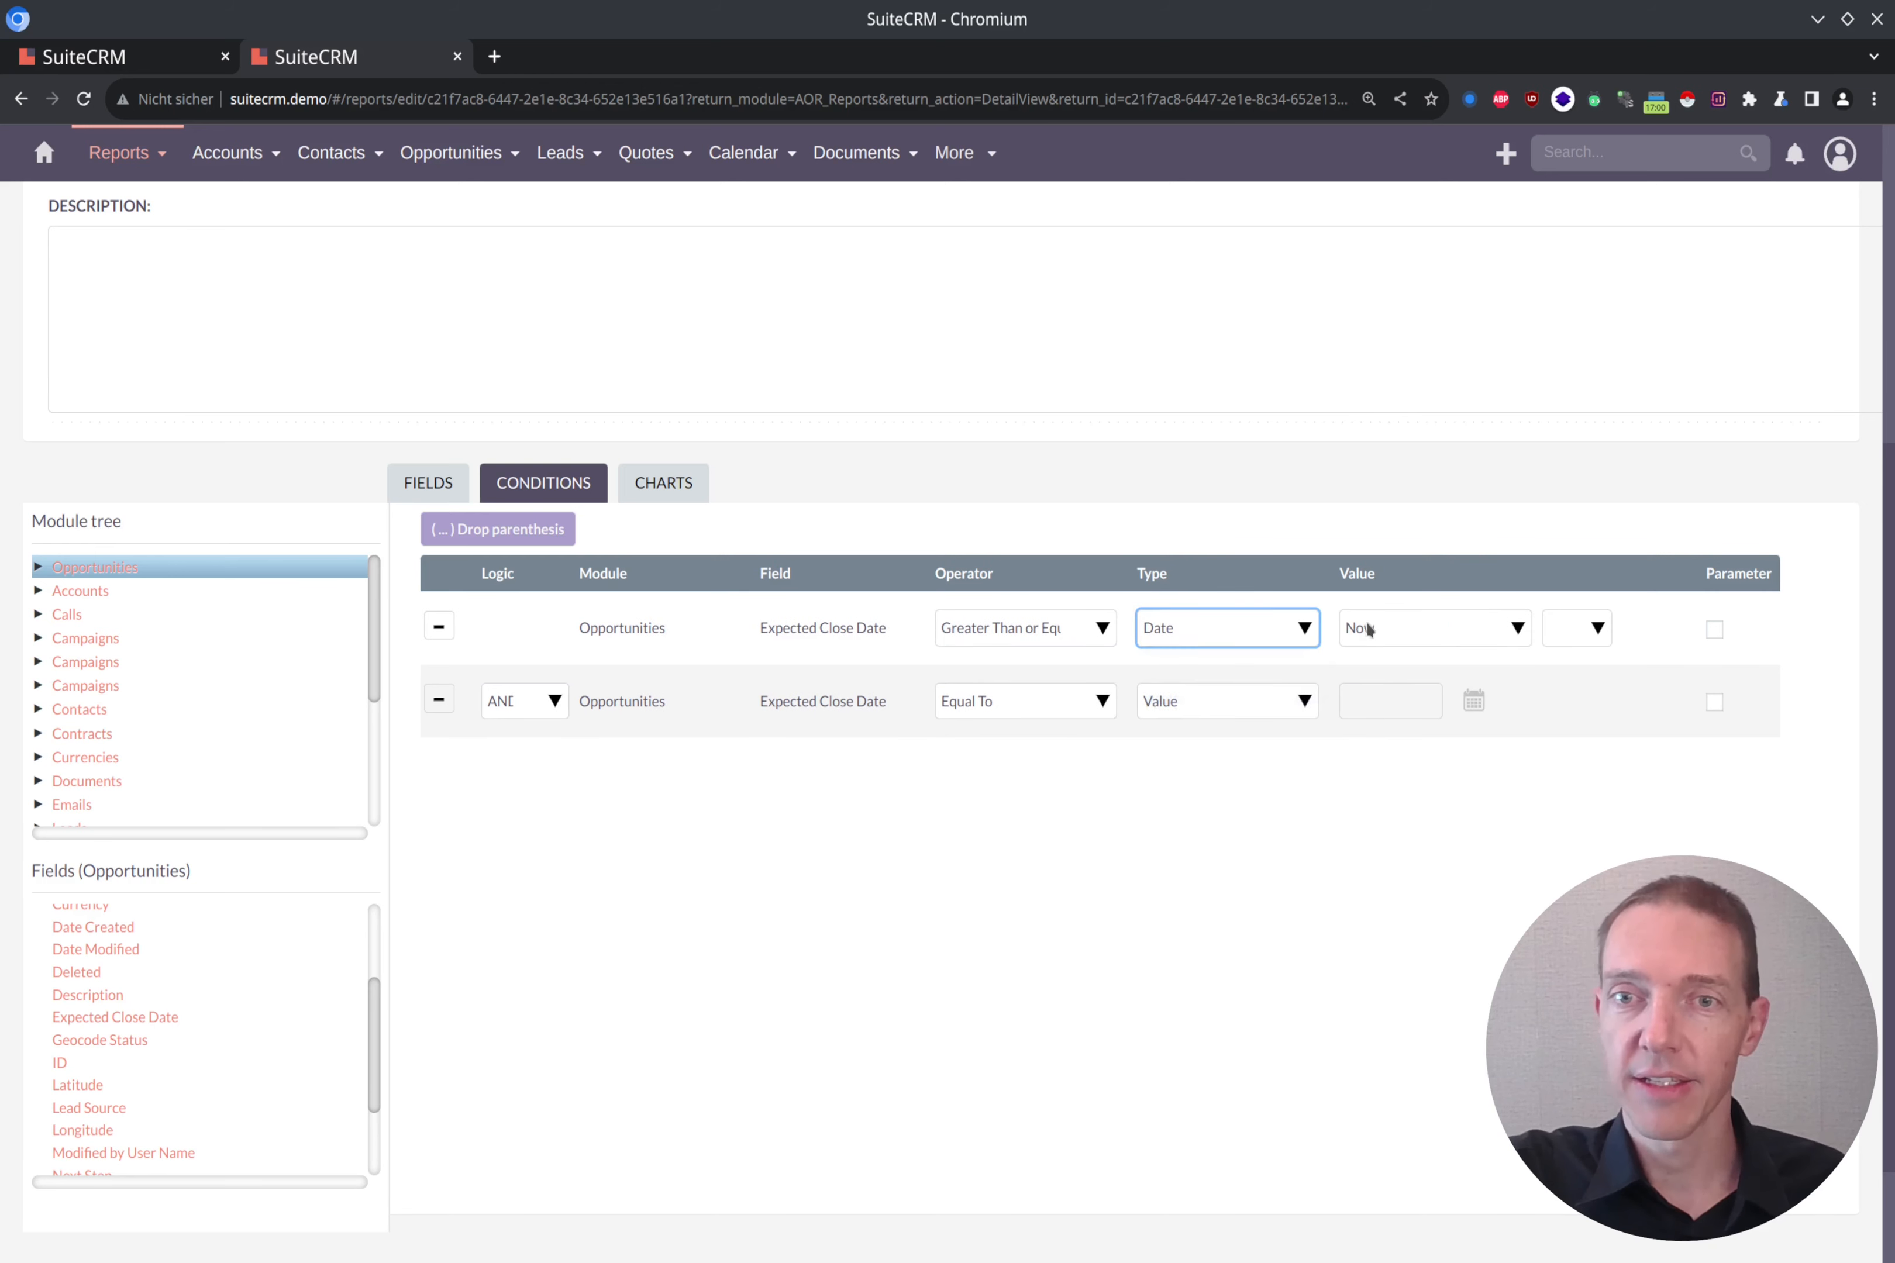
Step: Set the second Expected Close Date condition to Less Than or Equal To with type Date and value Now + 3 Months
click(1085, 713)
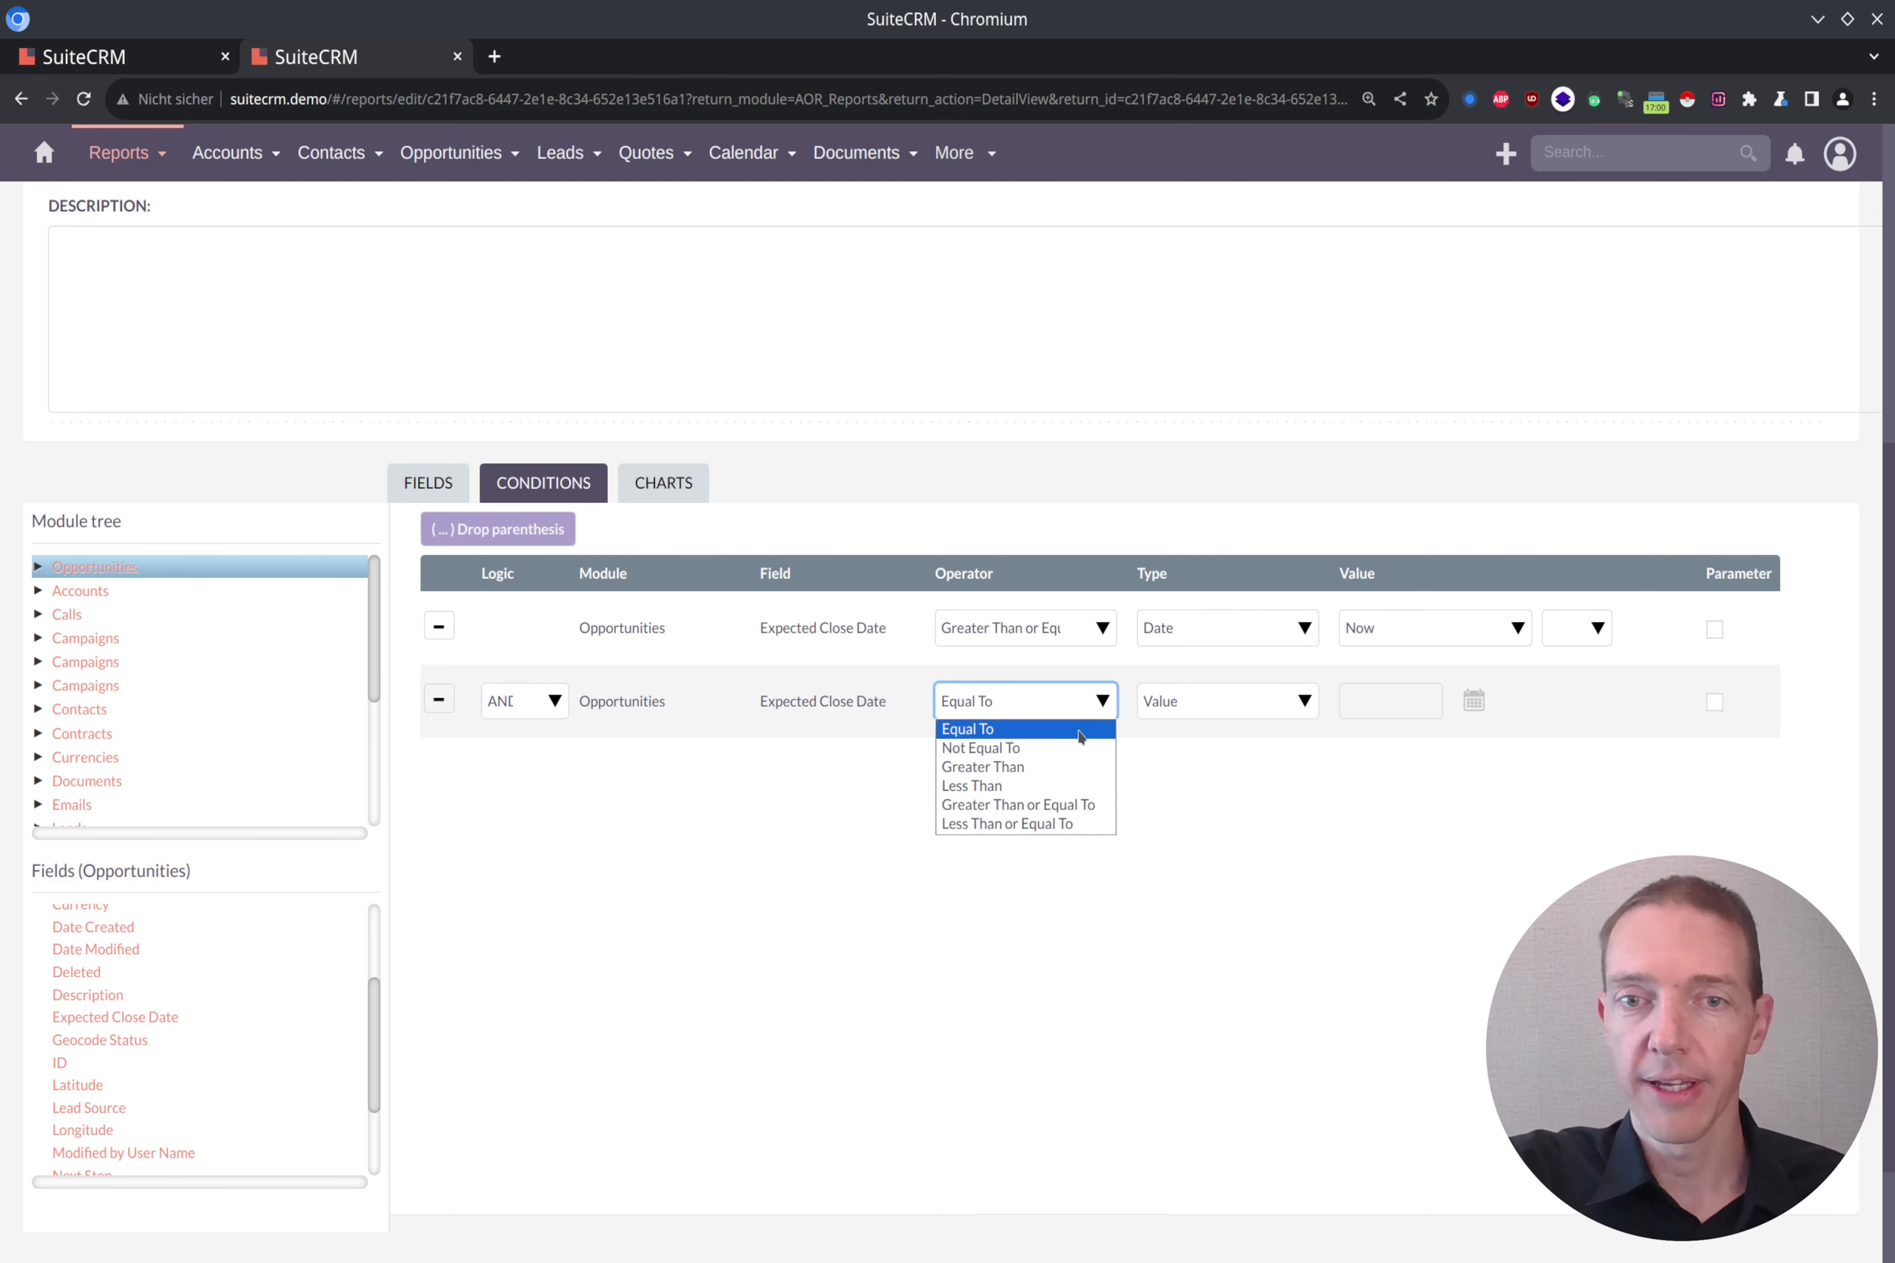
click(1076, 824)
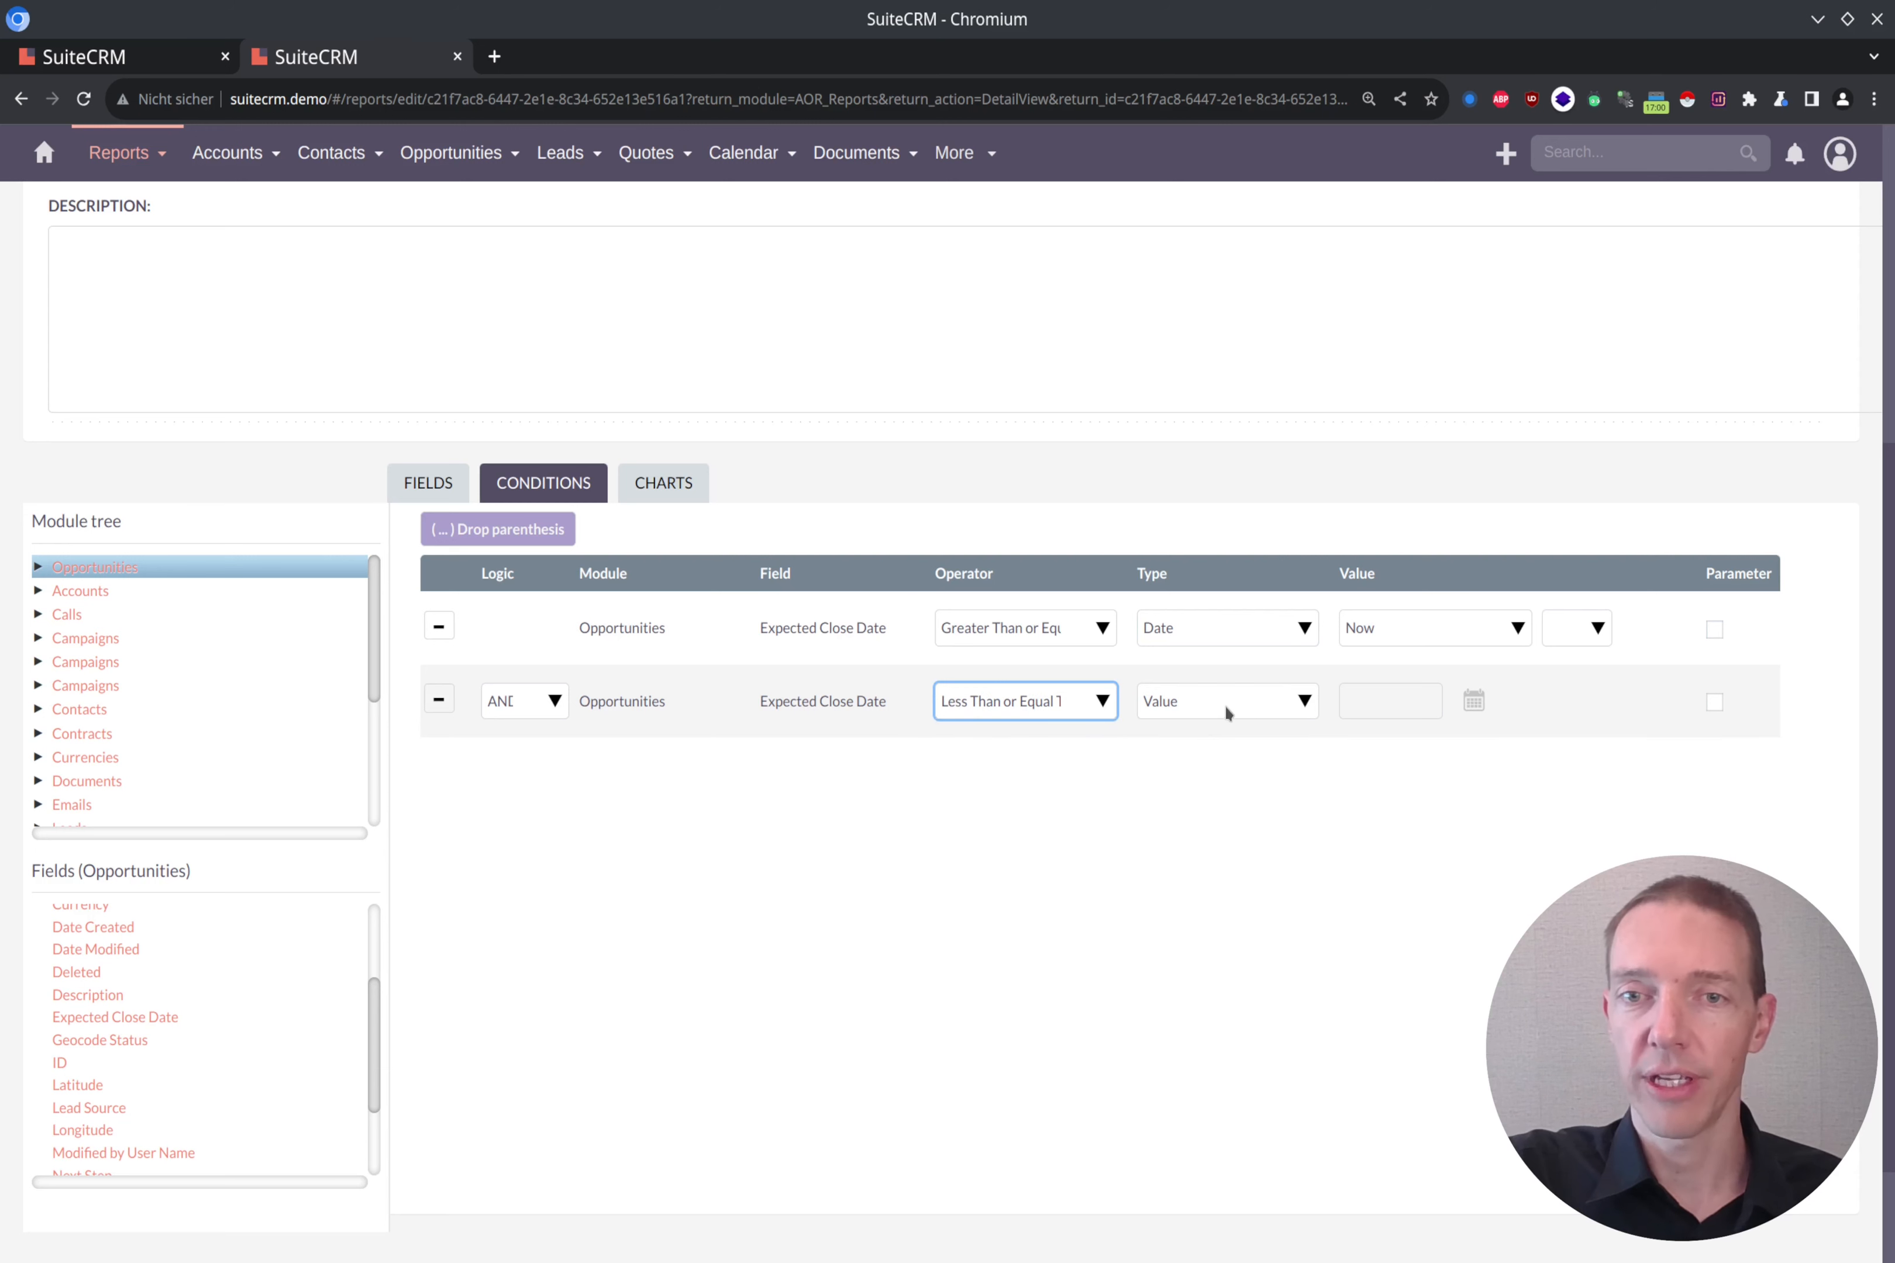
click(1225, 704)
click(1199, 769)
click(1577, 701)
click(1562, 750)
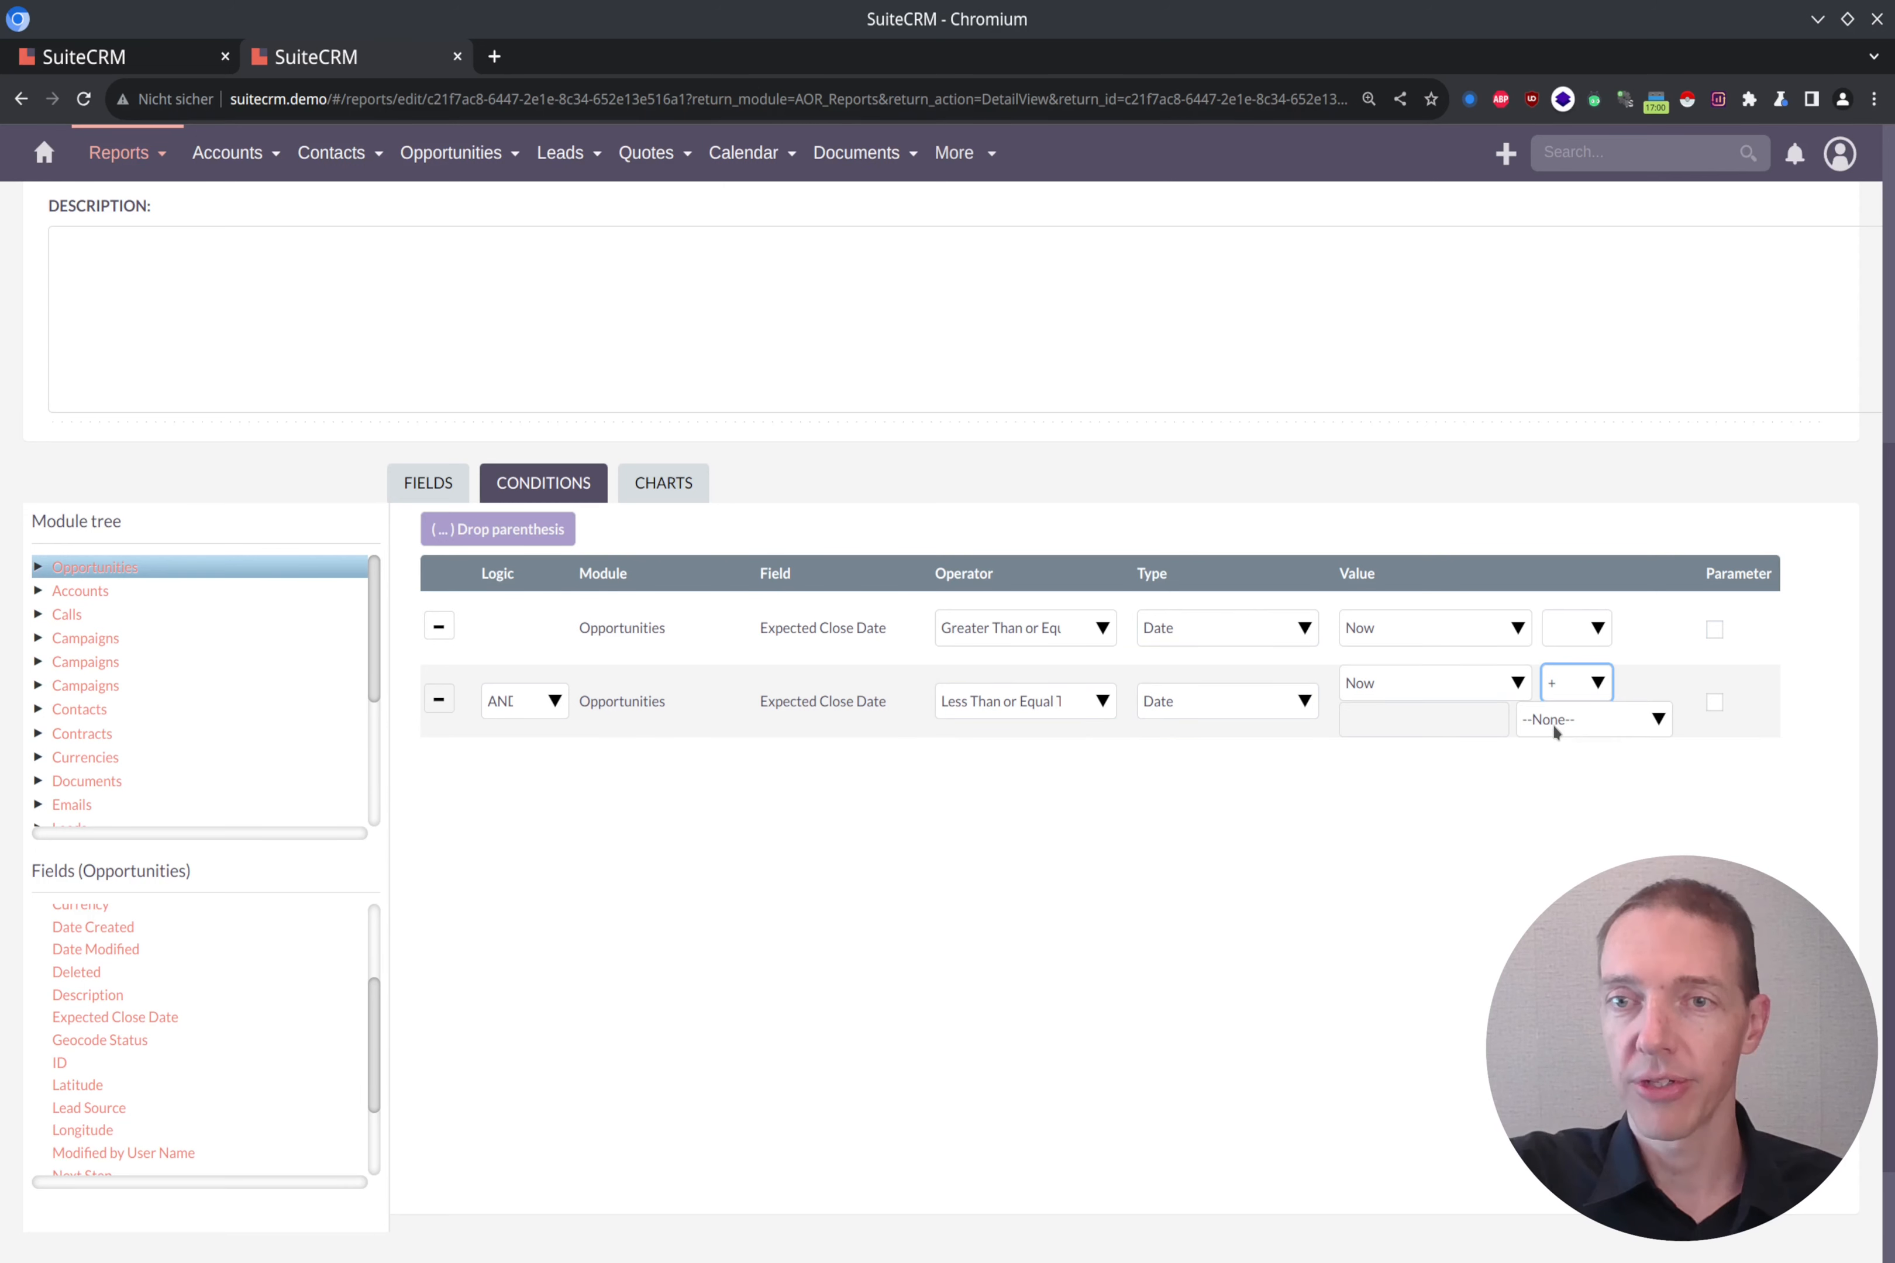
click(1394, 726)
text(3)
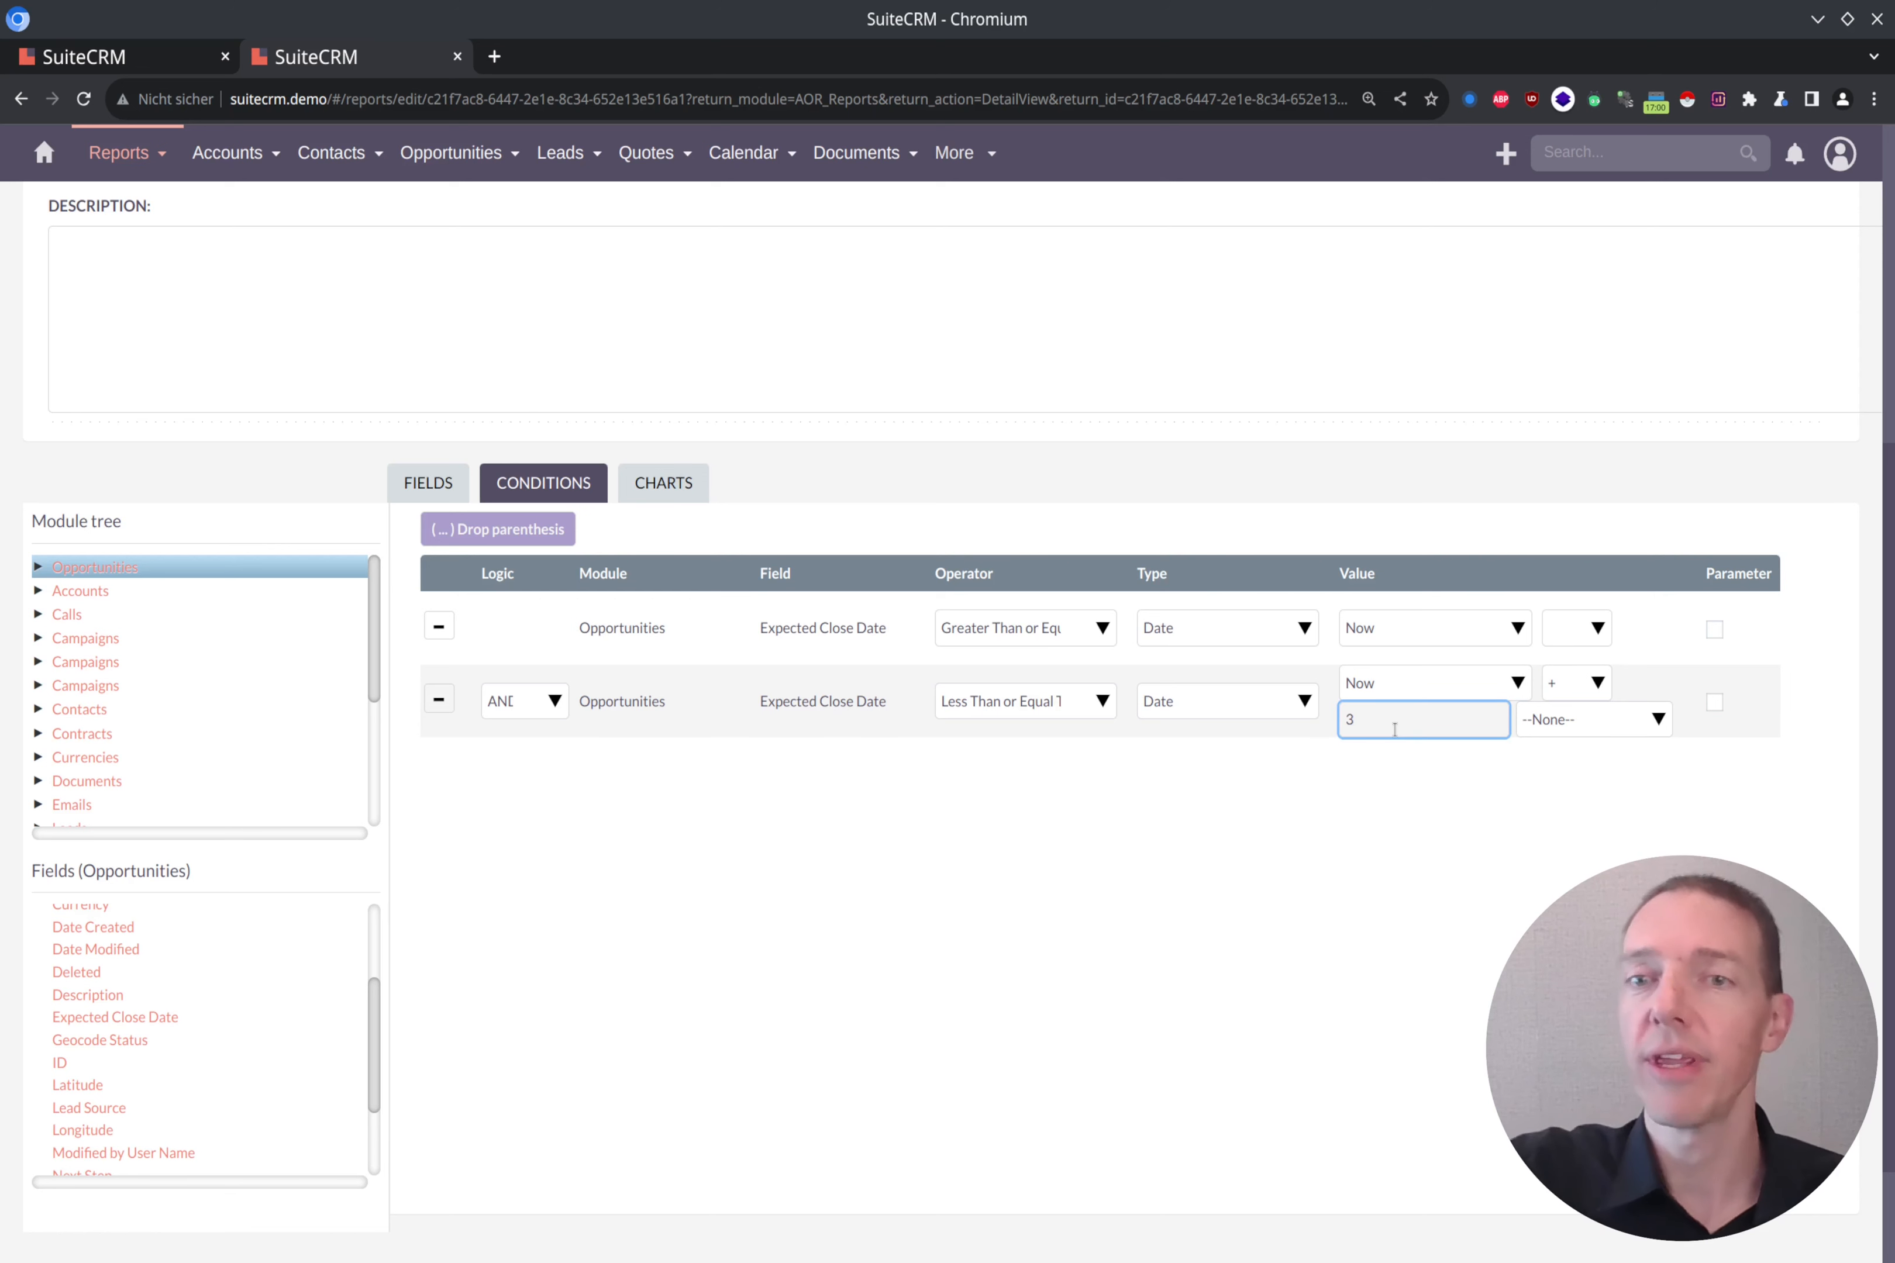
click(1549, 721)
click(1570, 842)
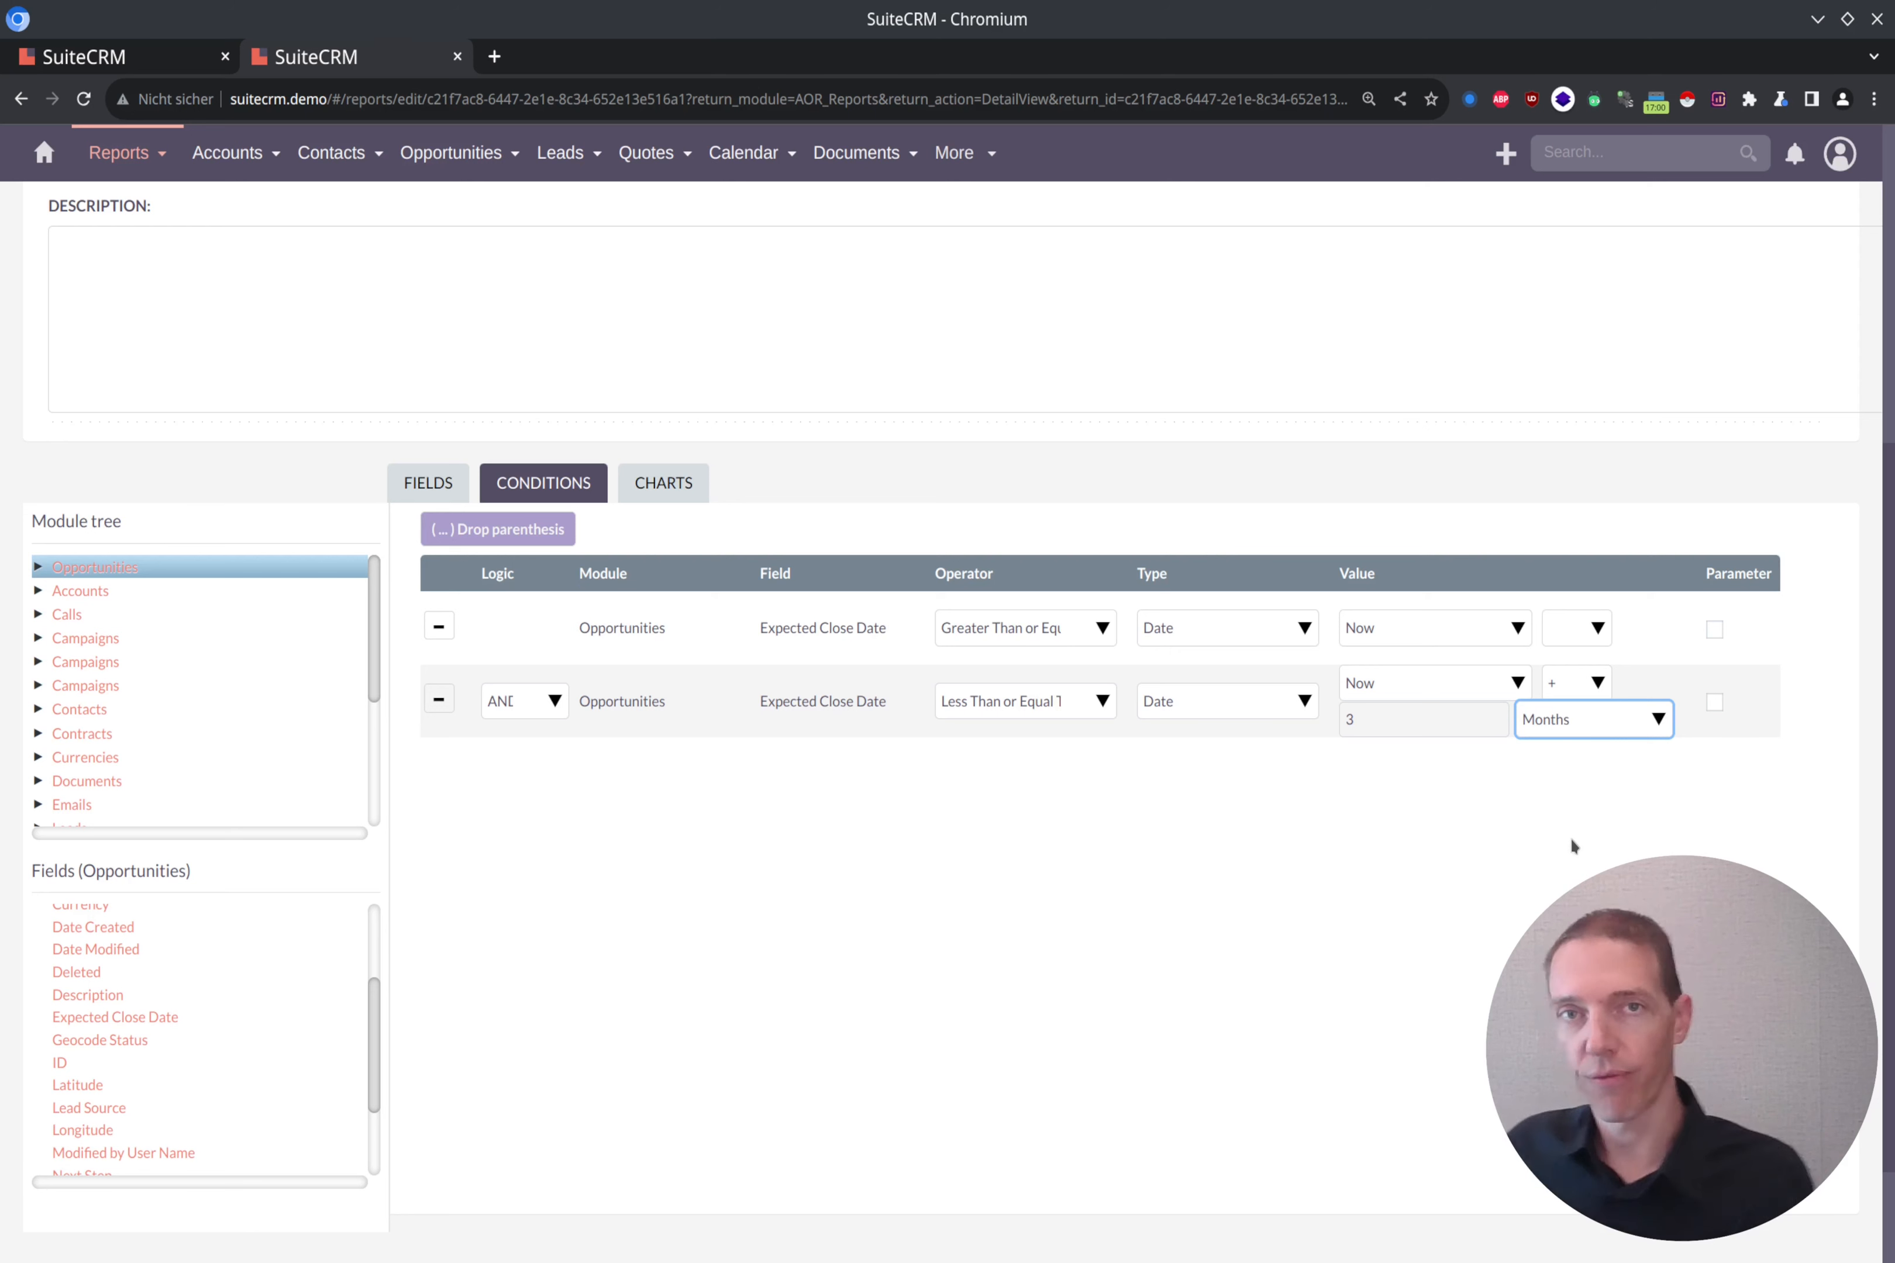
click(1570, 836)
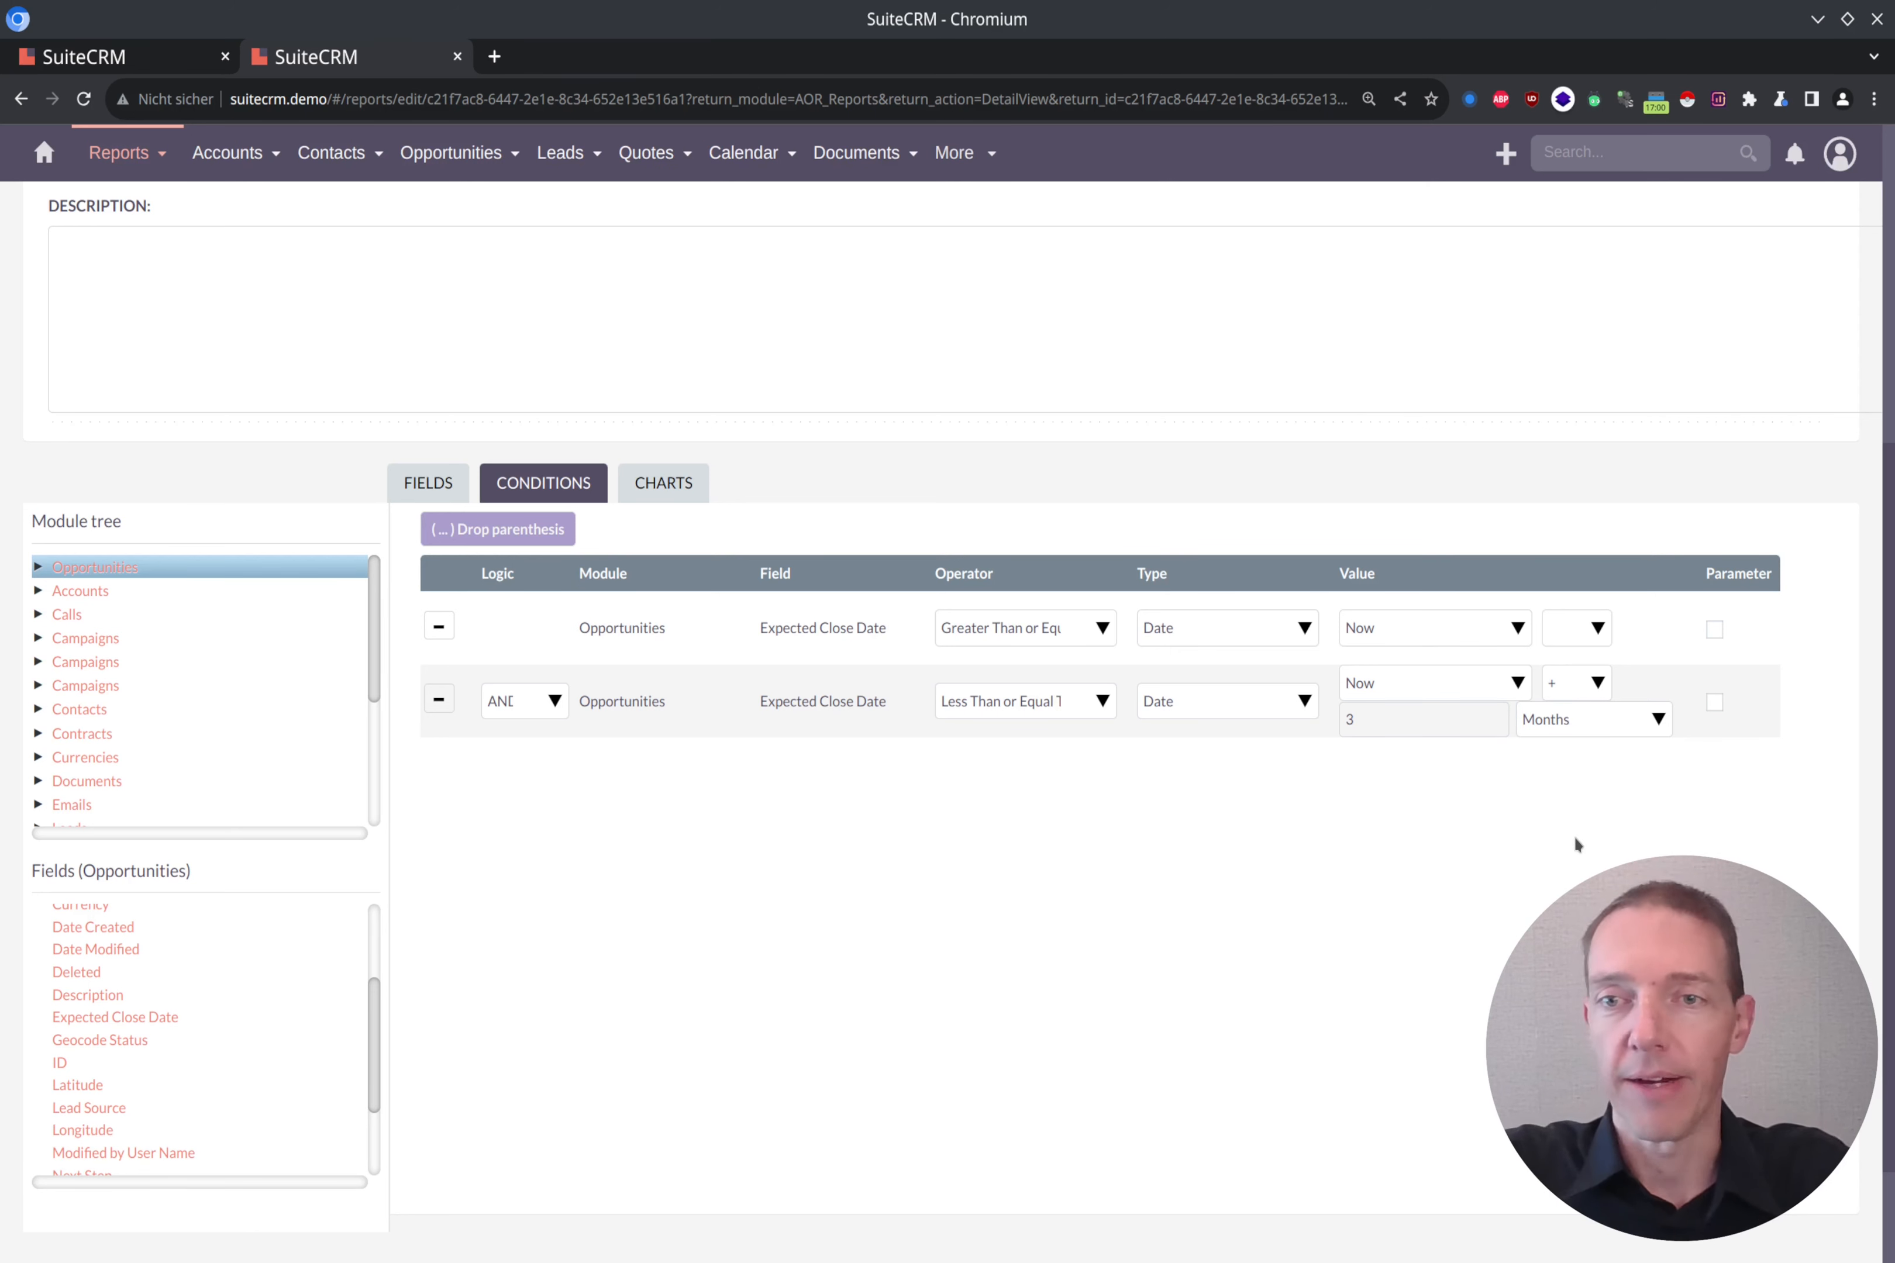
Step: Save the report and check the first and last expected close dates in its results
scroll(978, 888, up, 5)
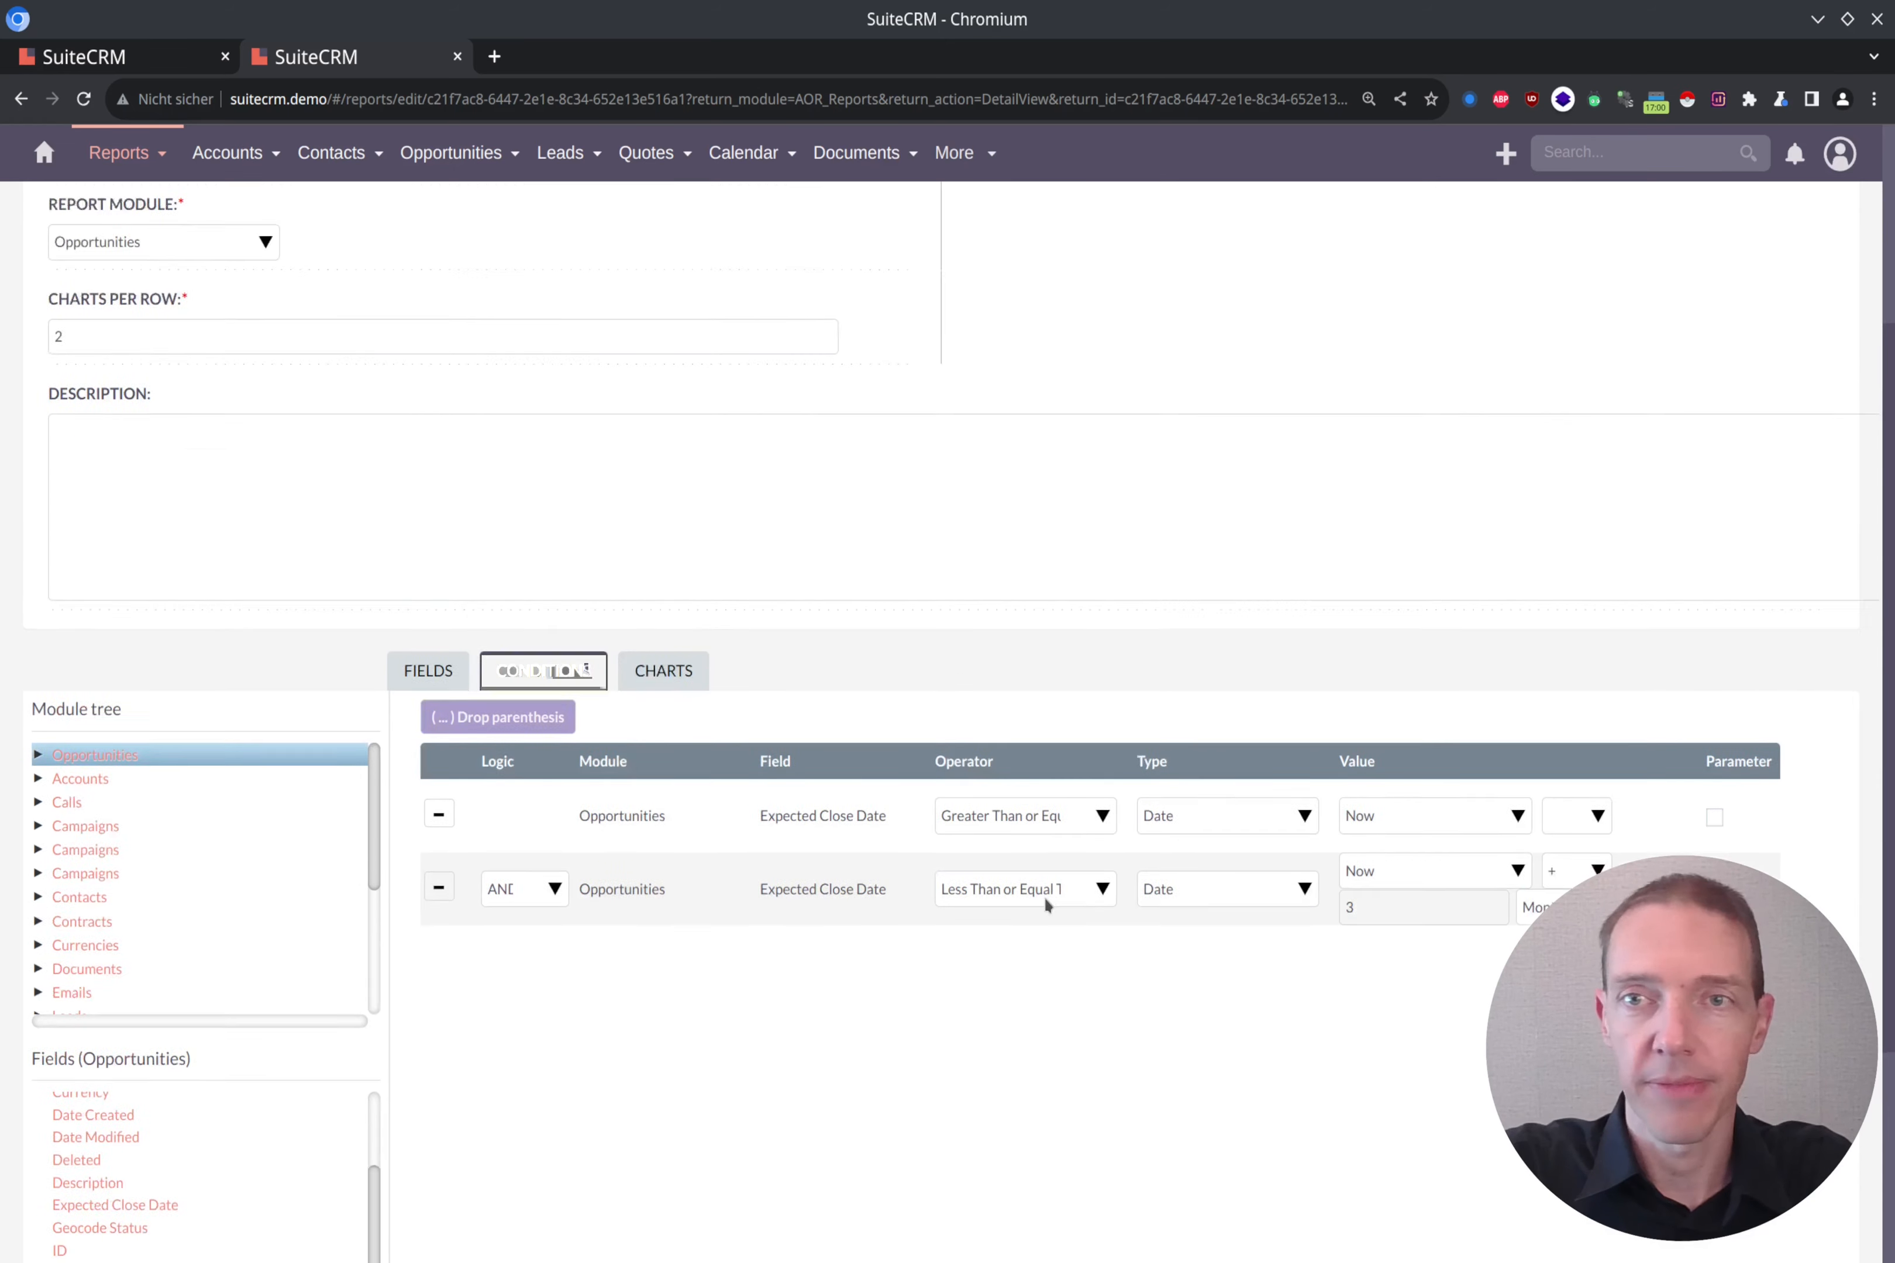
click(1598, 303)
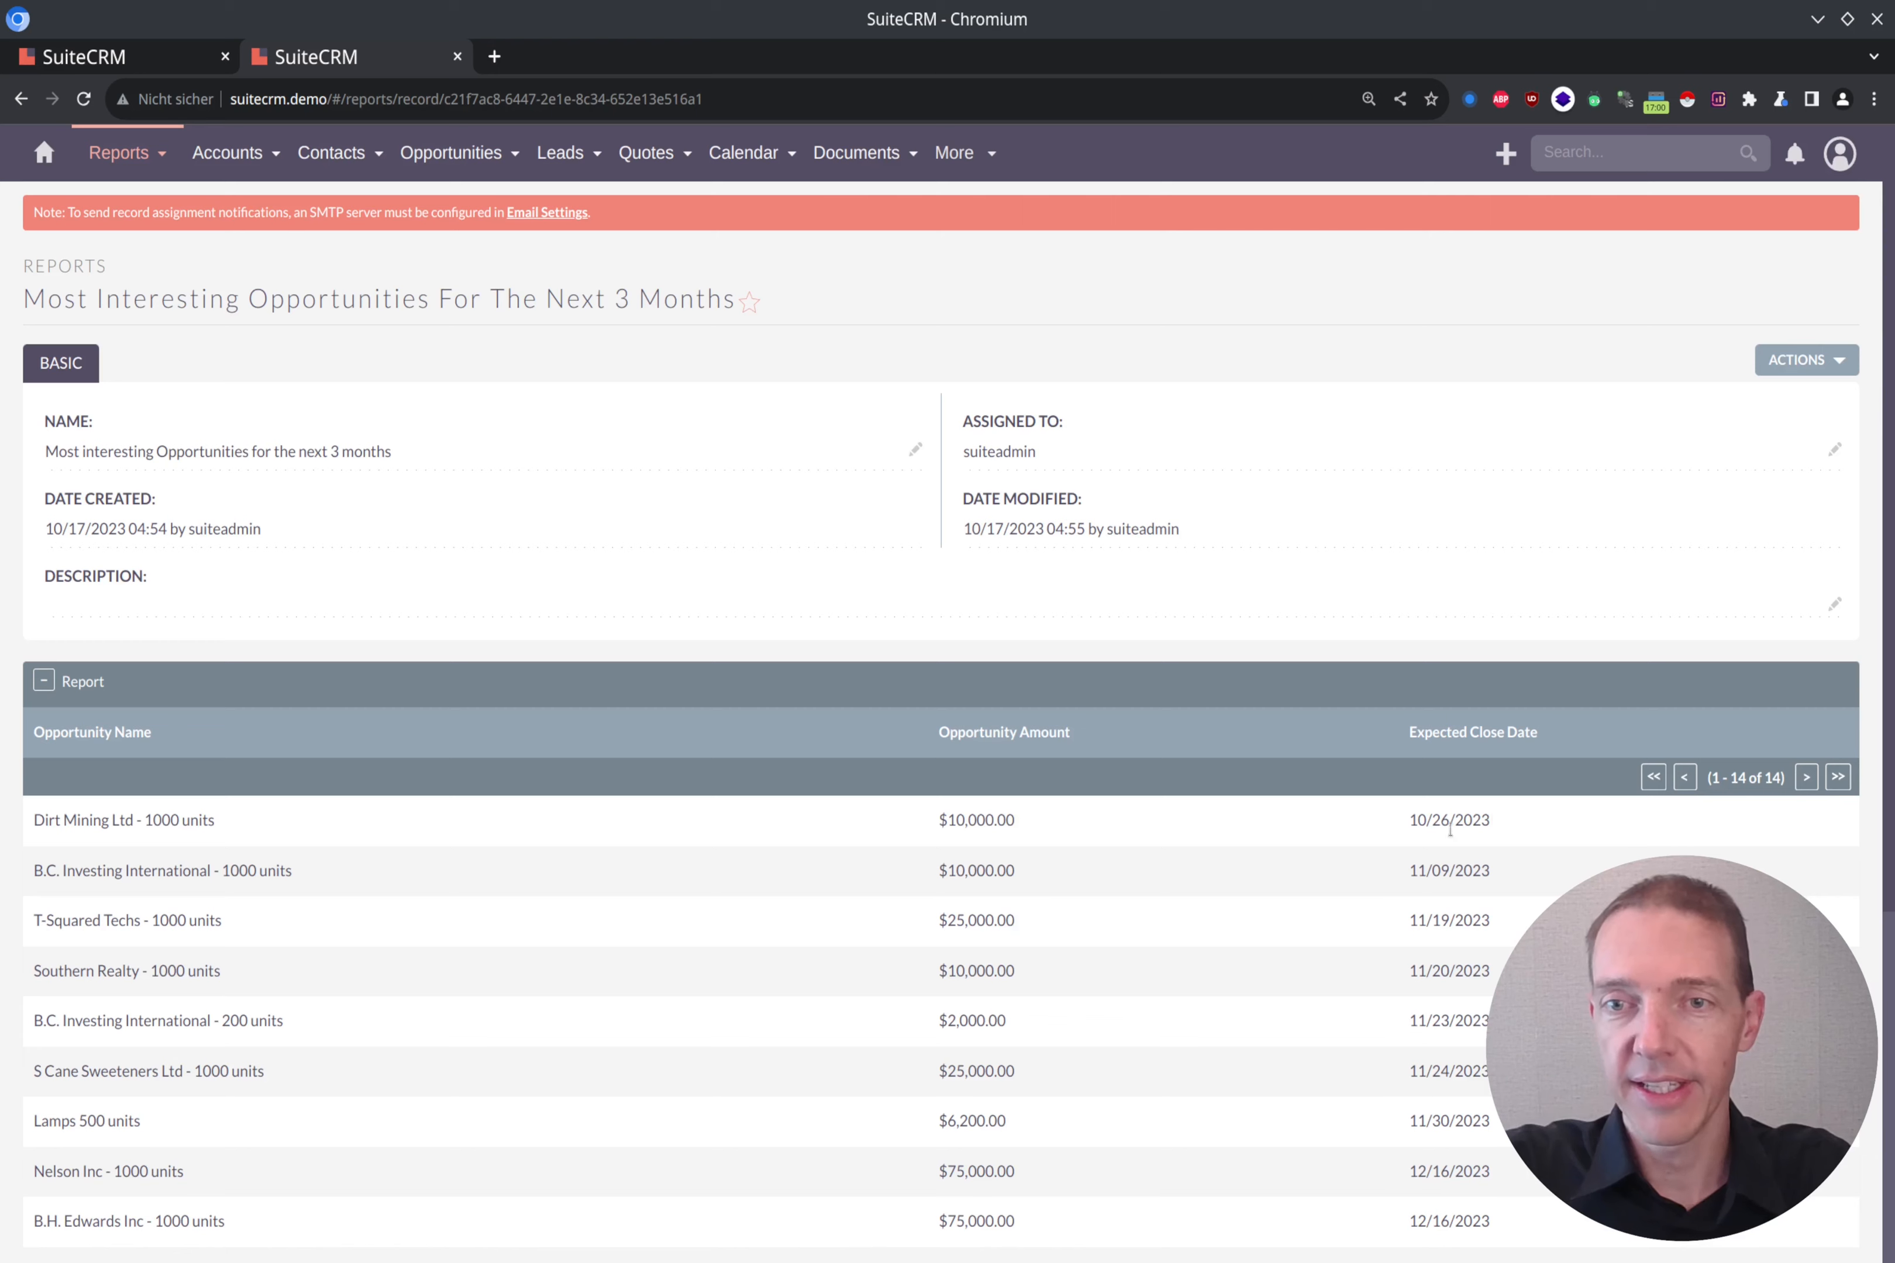
drag(1502, 814, 1421, 800)
scroll(1421, 800, down, 6)
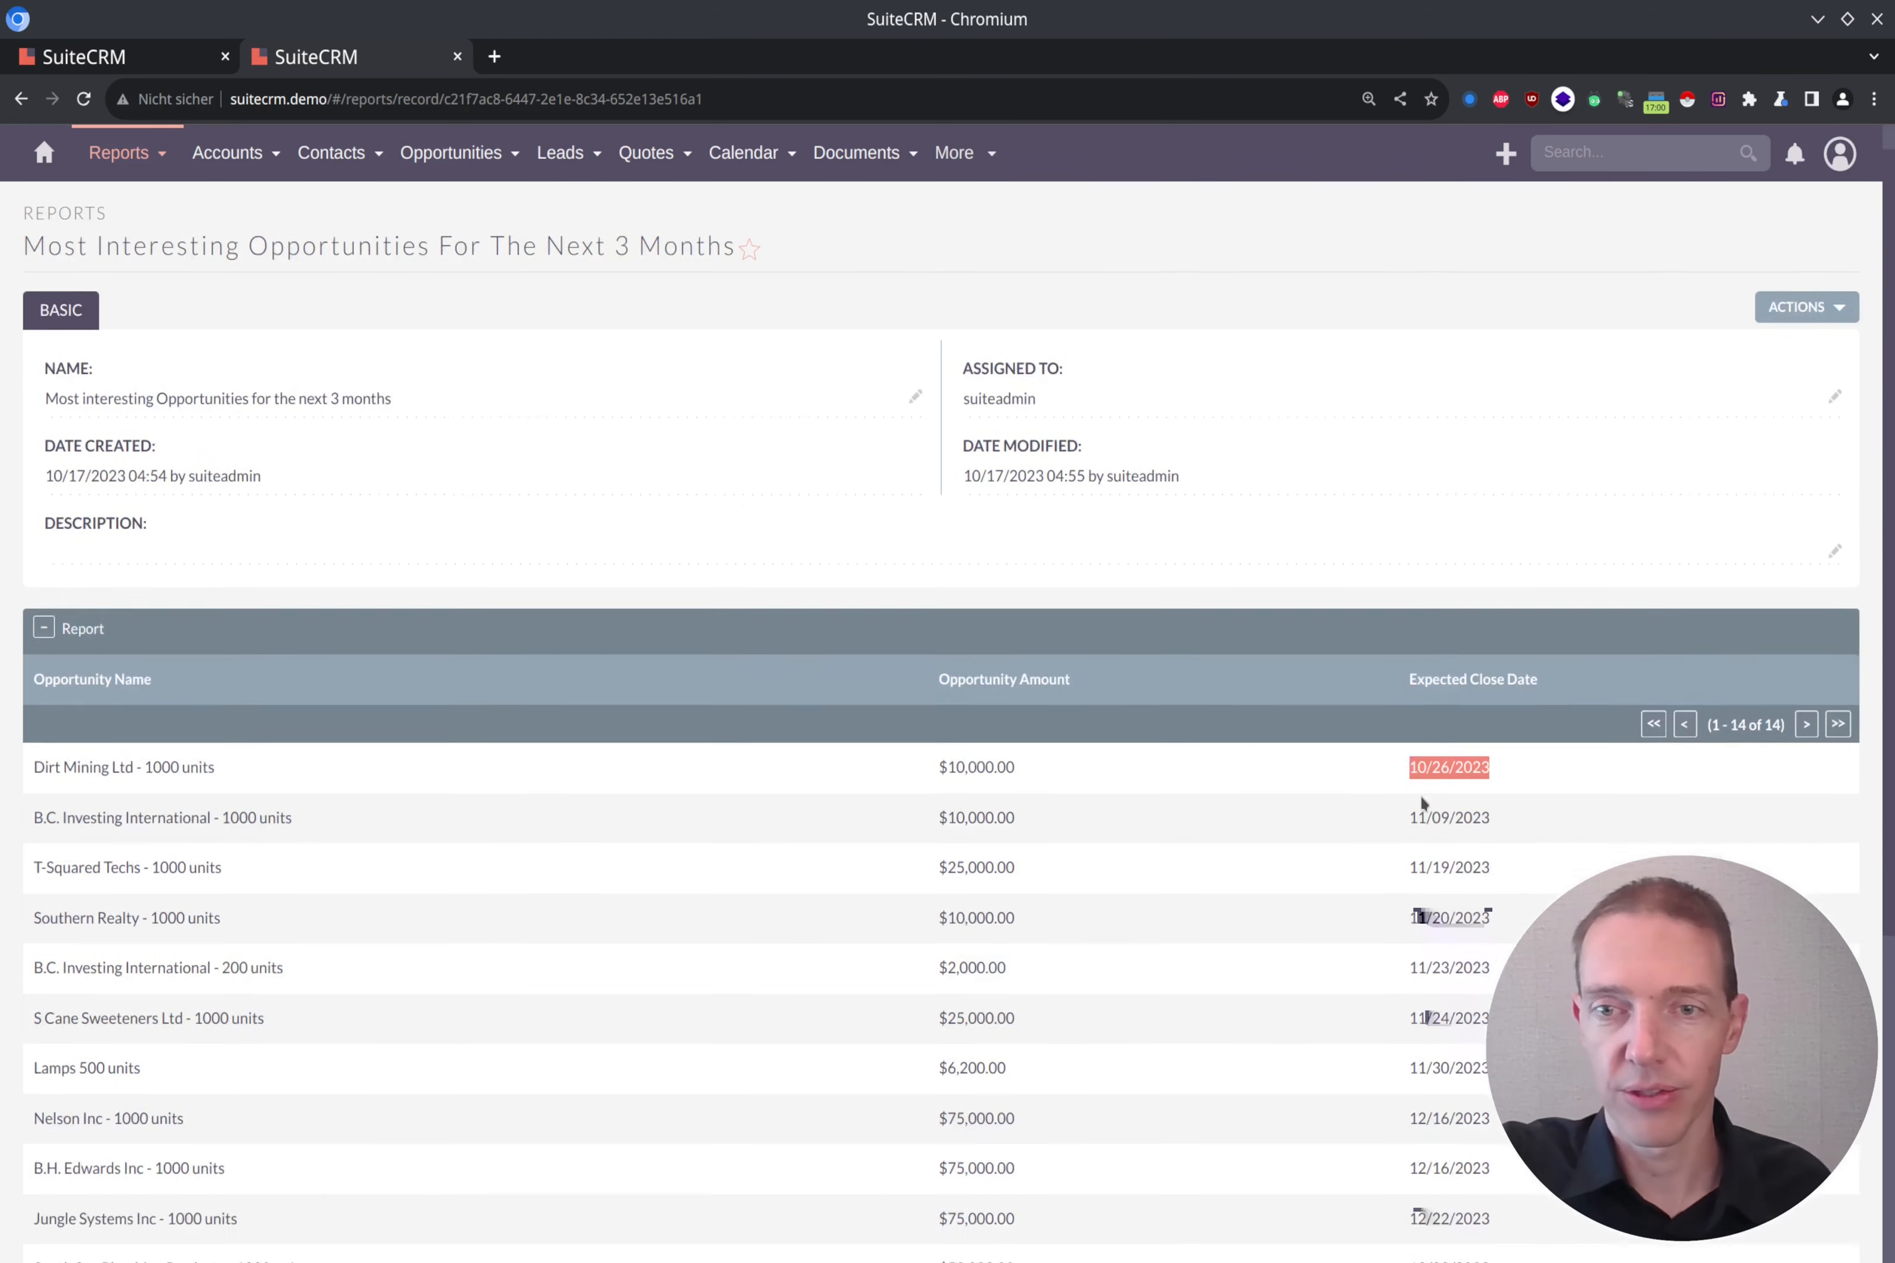
drag(1503, 964, 1381, 959)
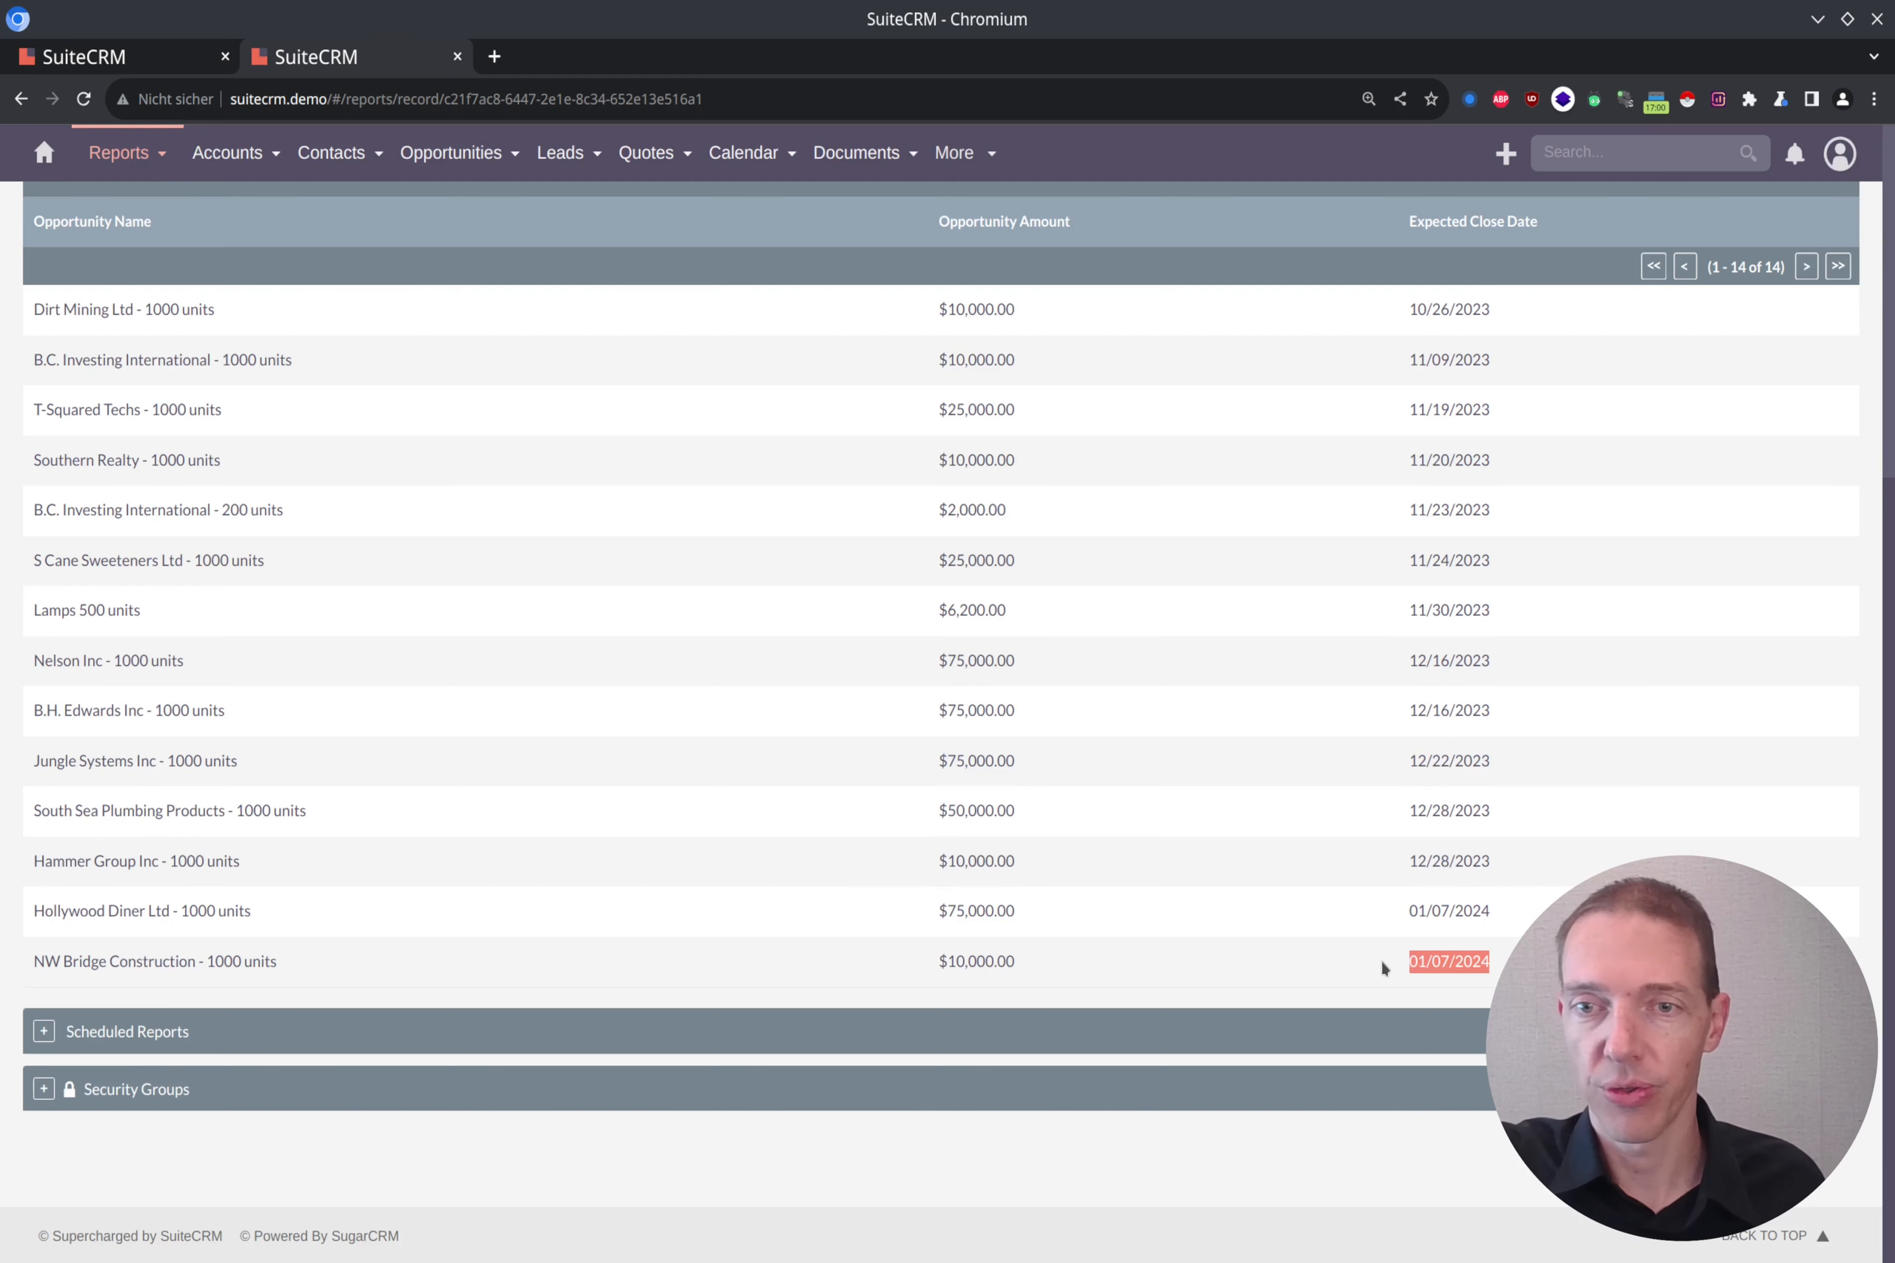
click(1460, 911)
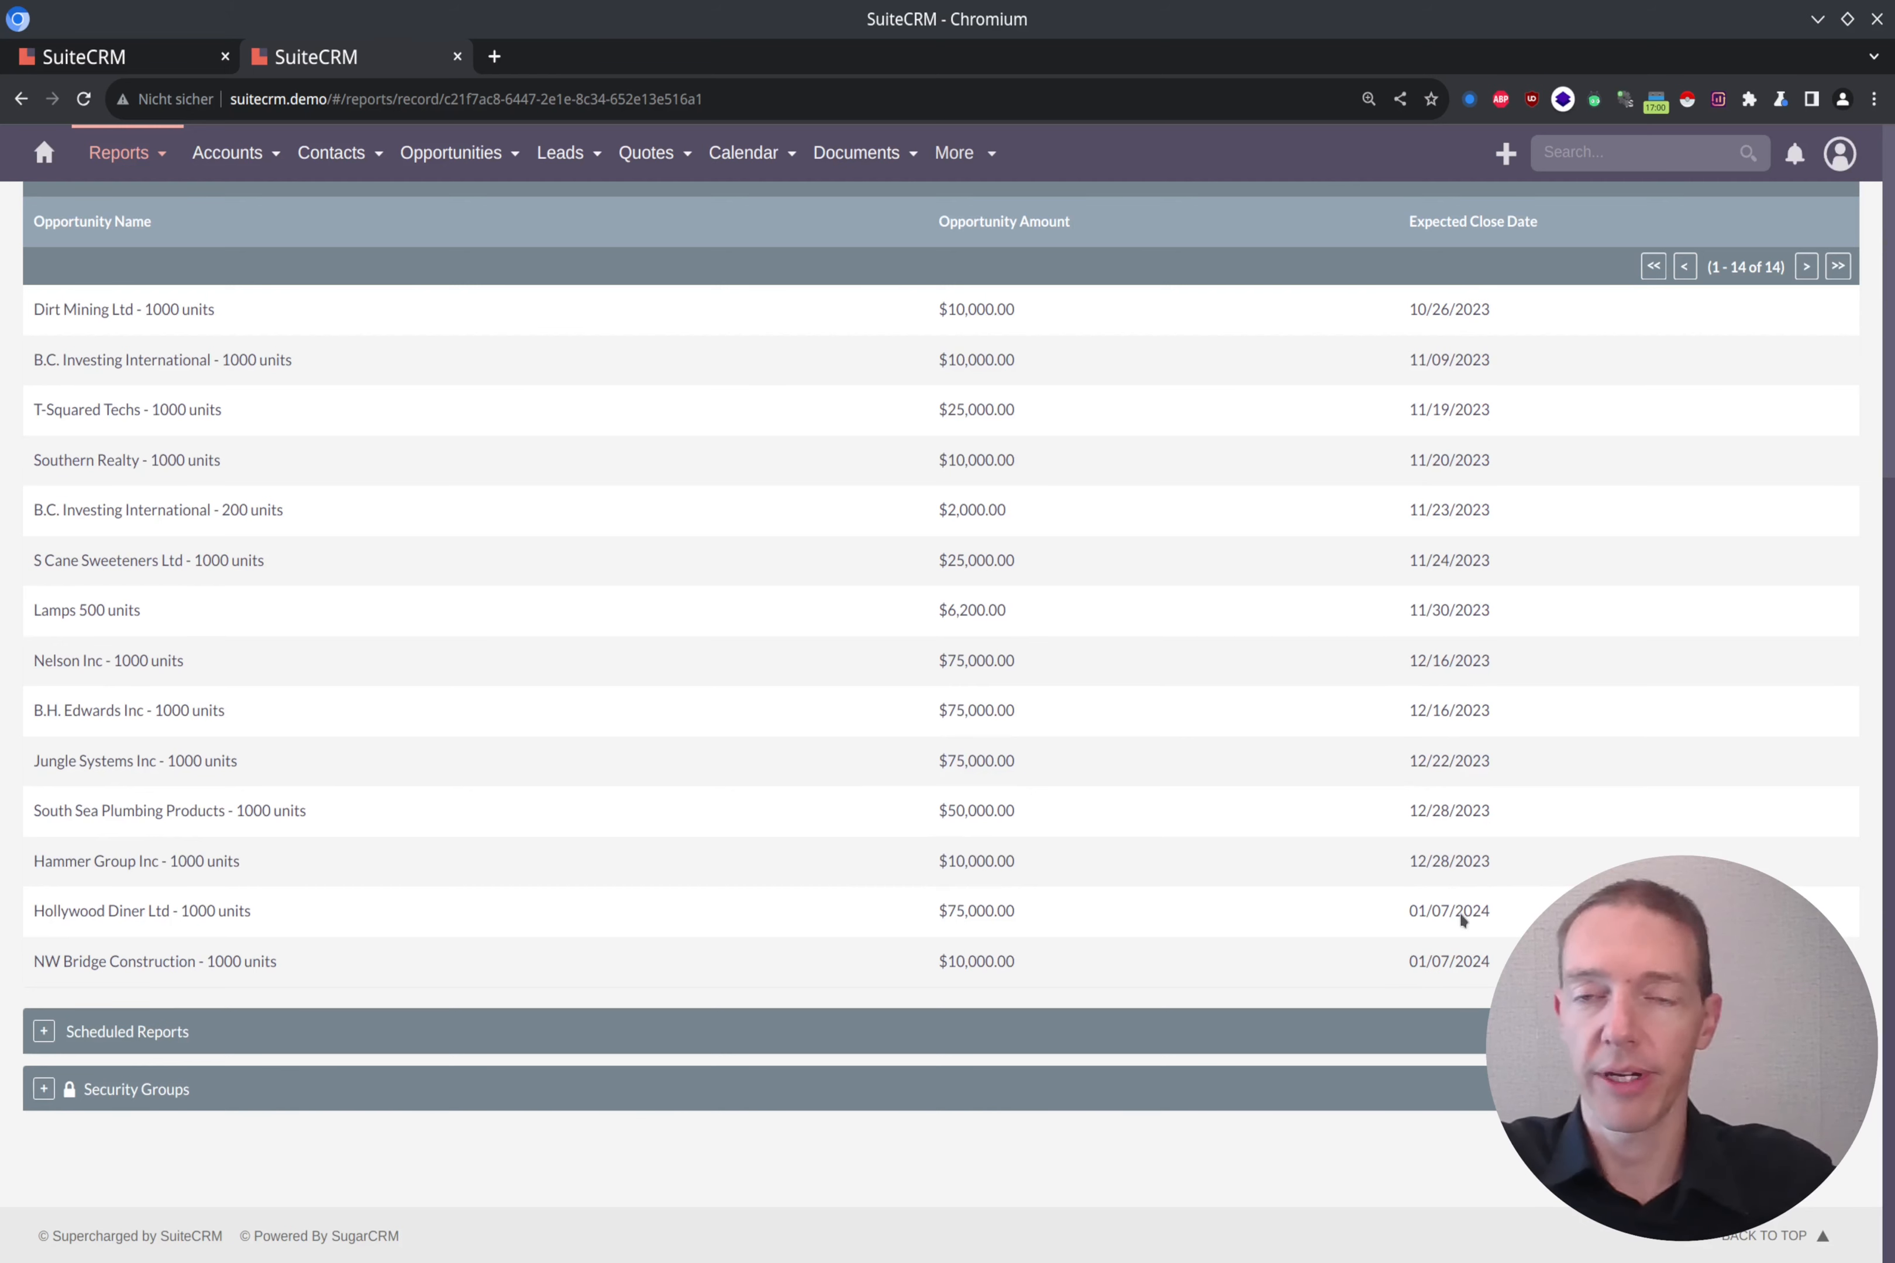
scroll(1457, 869, up, 2)
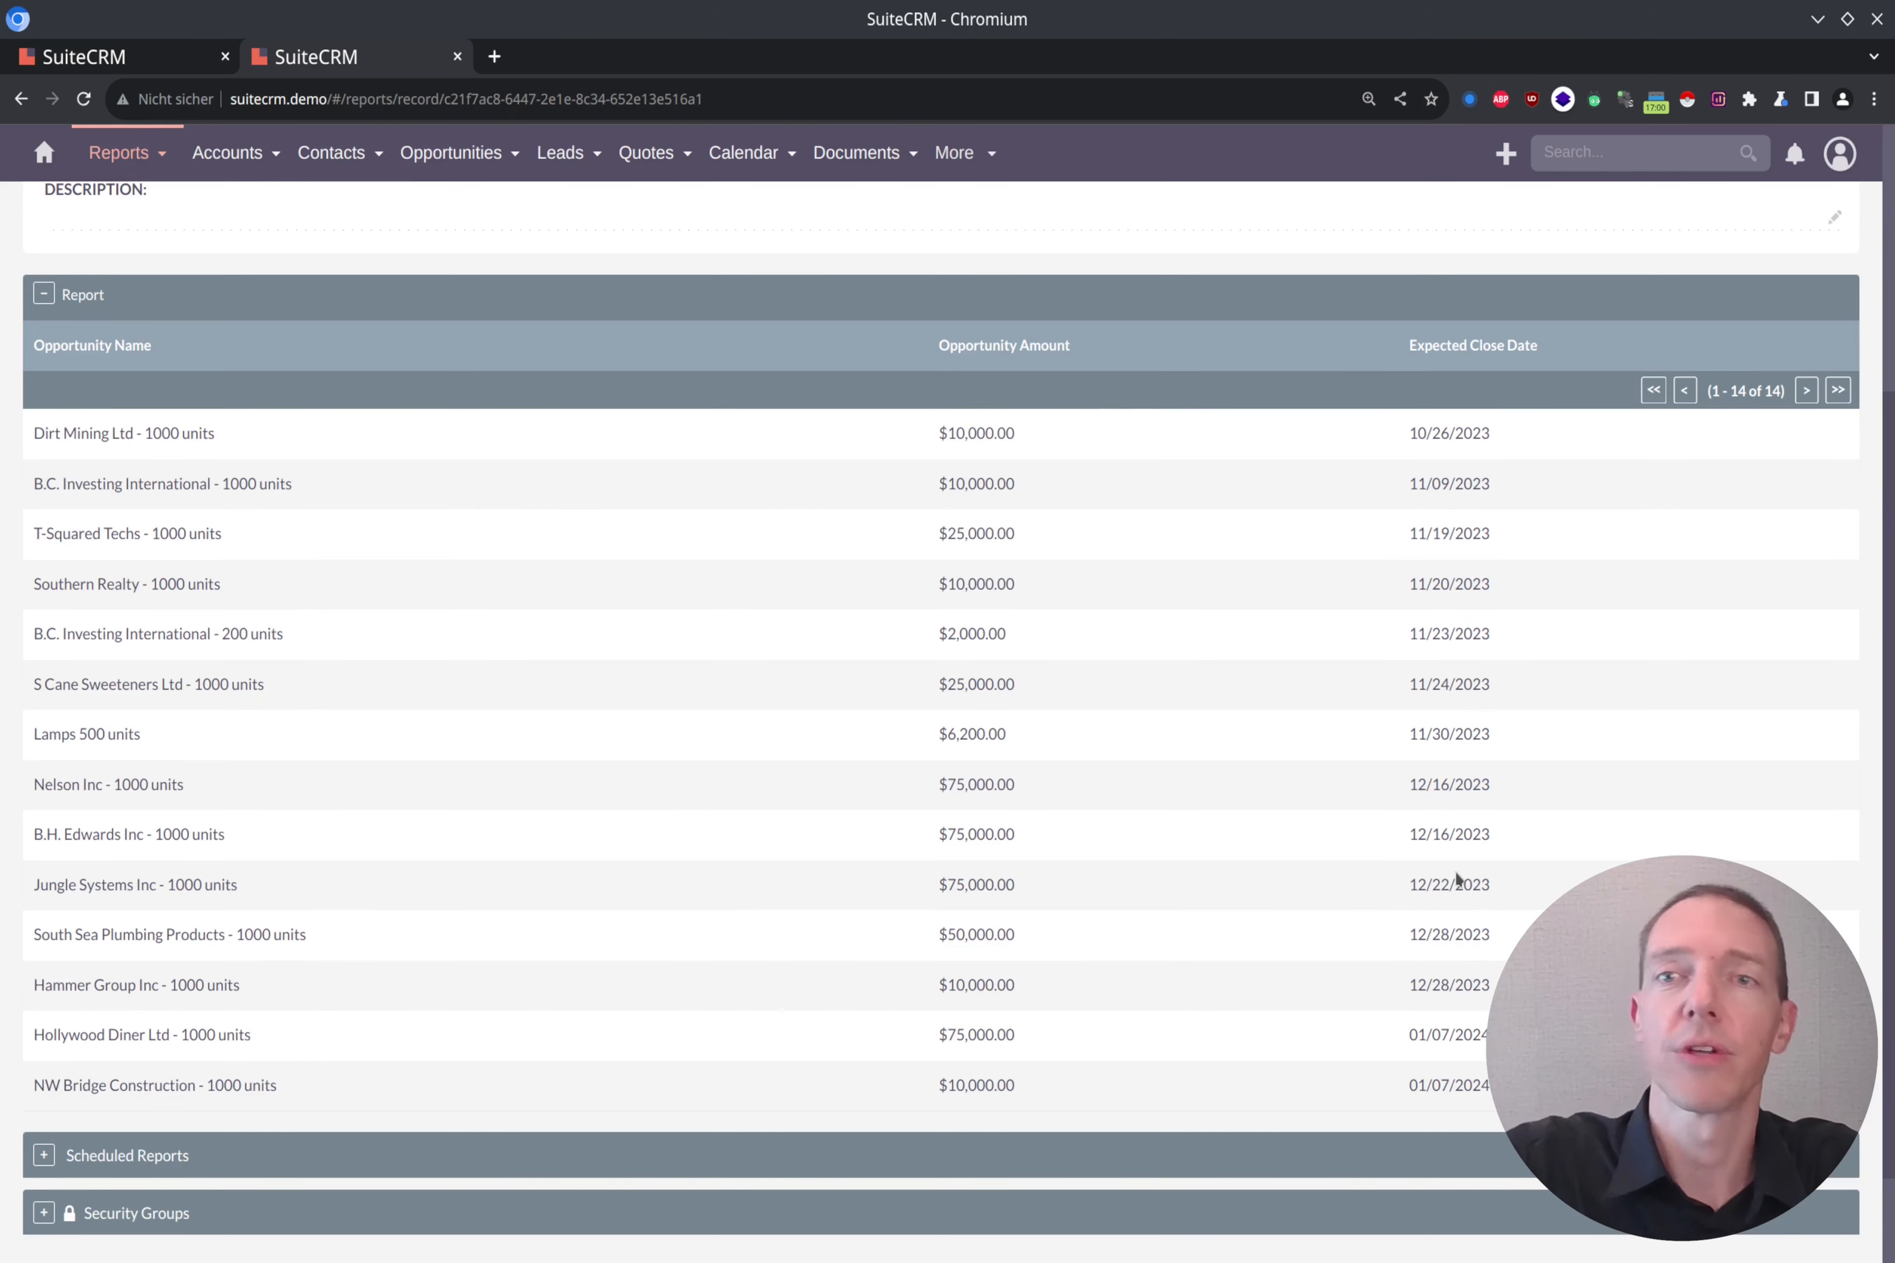
scroll(1457, 879, up, 5)
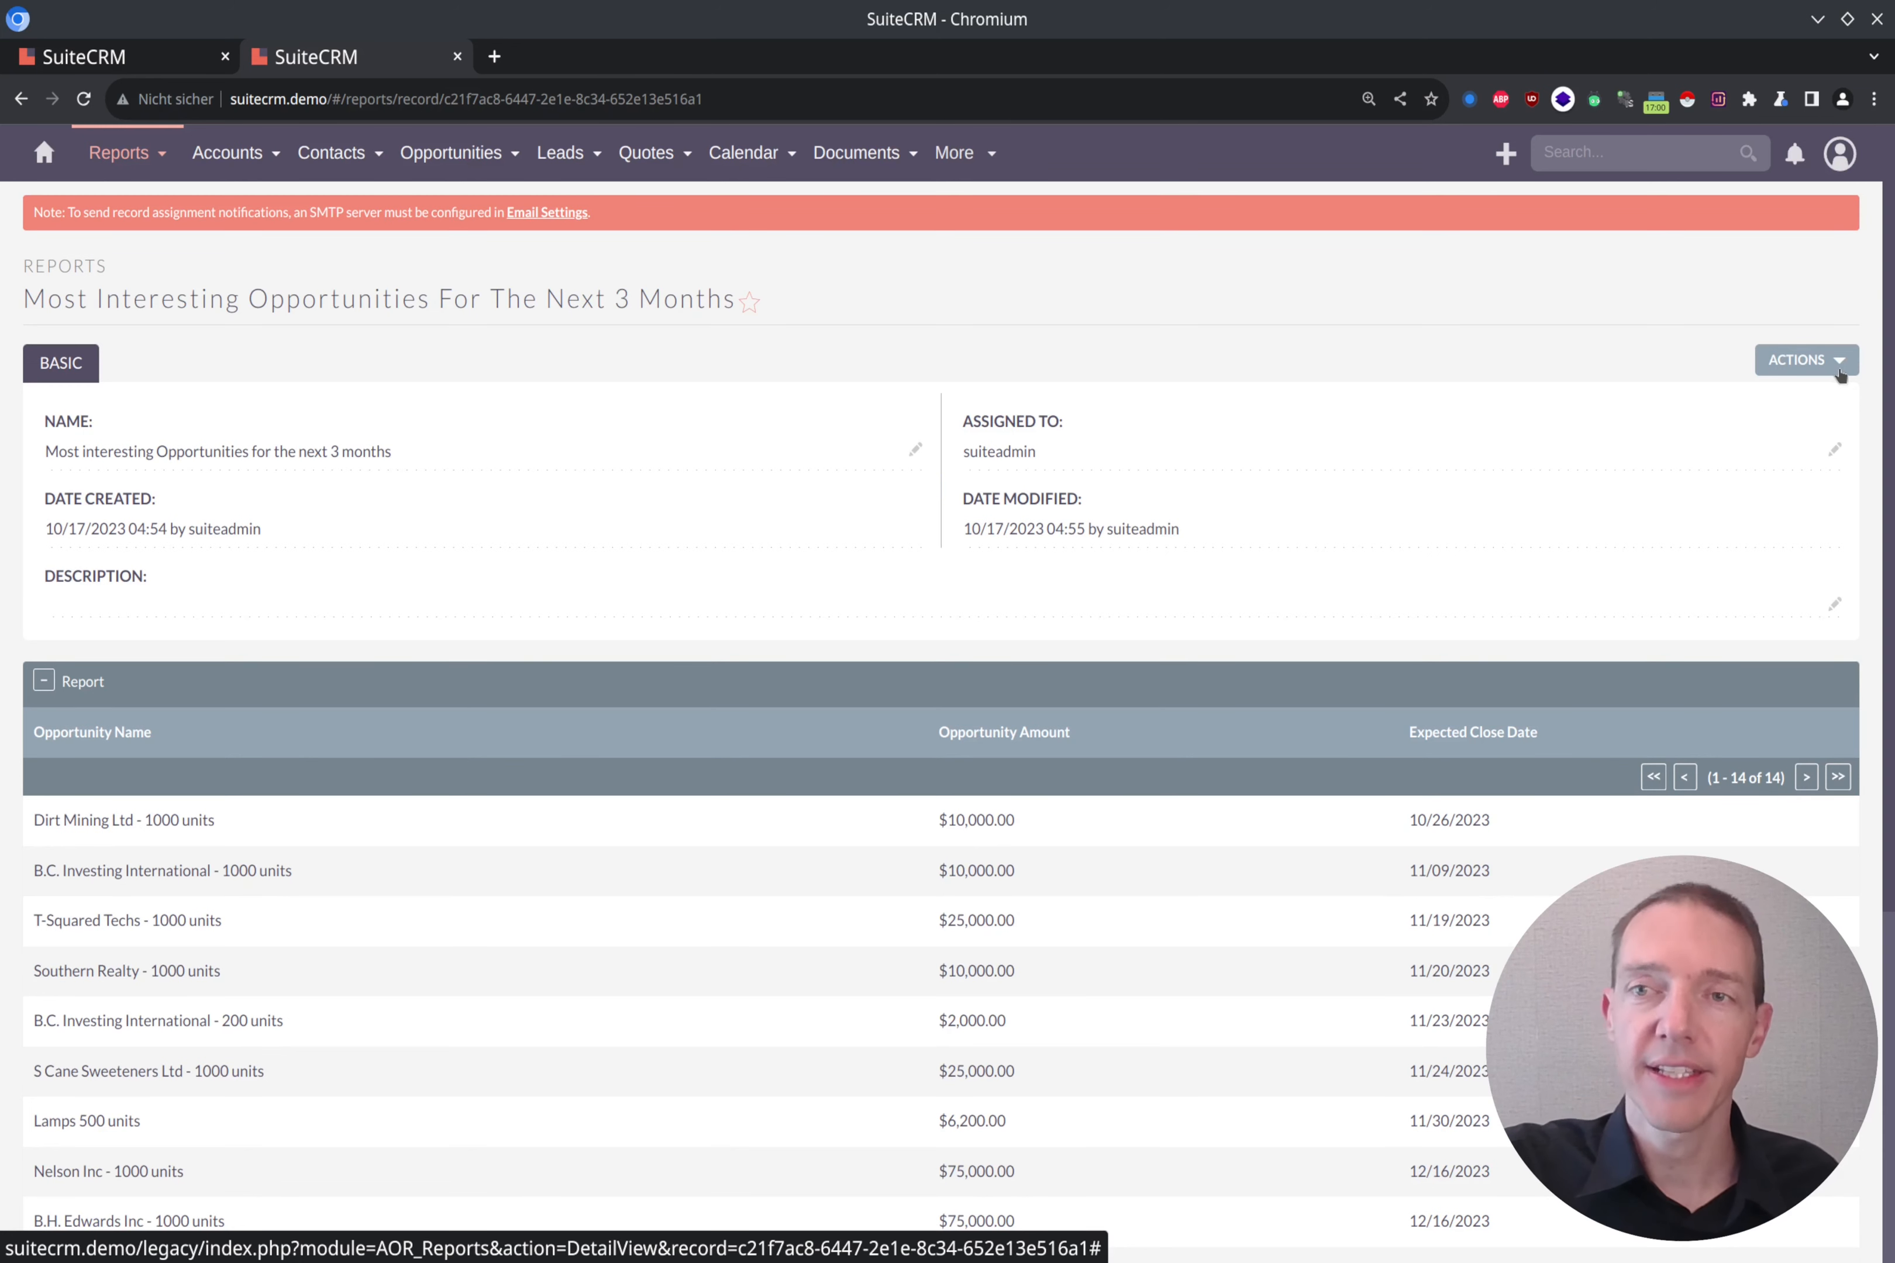
Step: Reopen the report for editing and enable the link option on the Opportunity Name field
click(1841, 363)
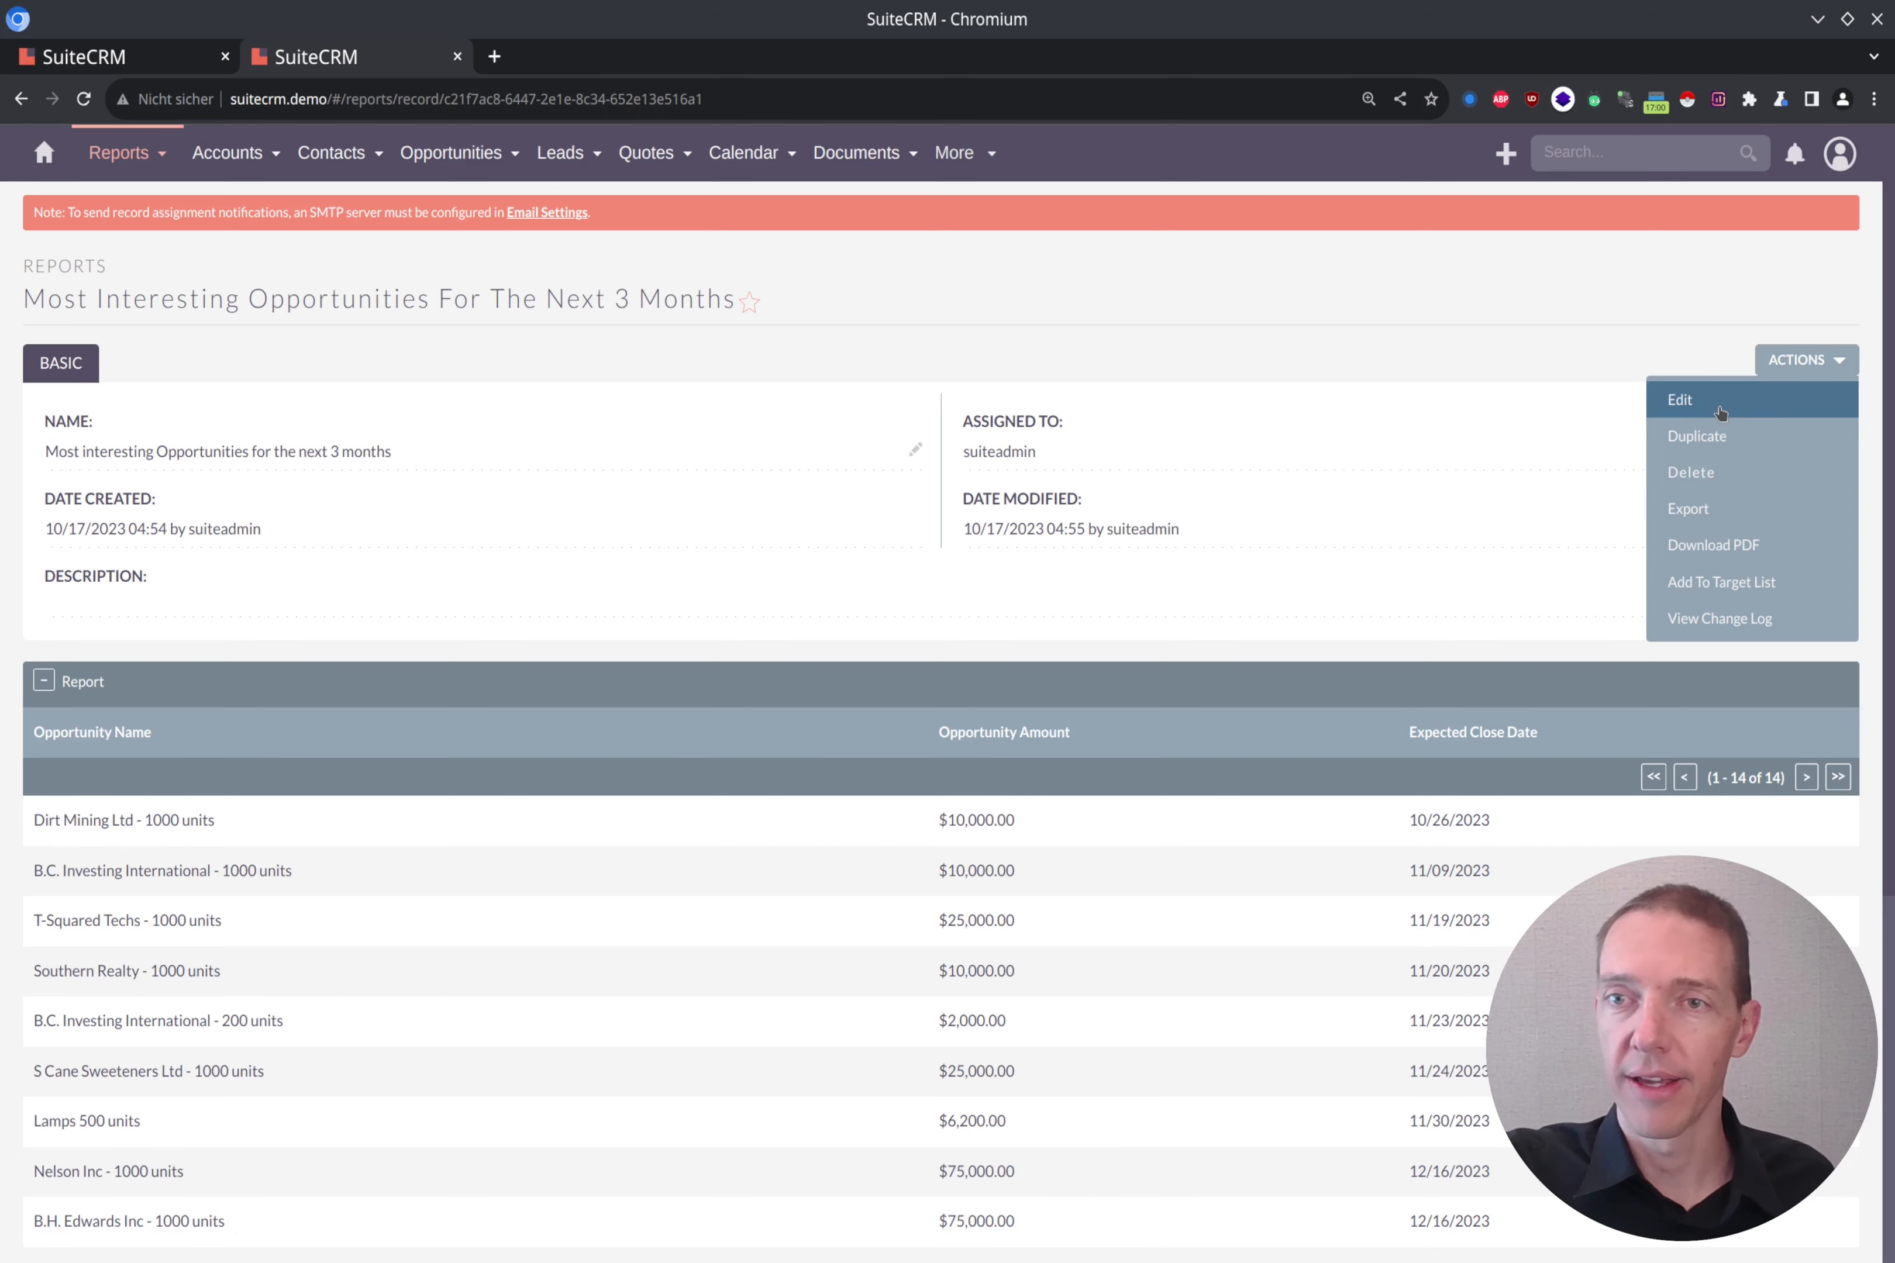
click(1750, 412)
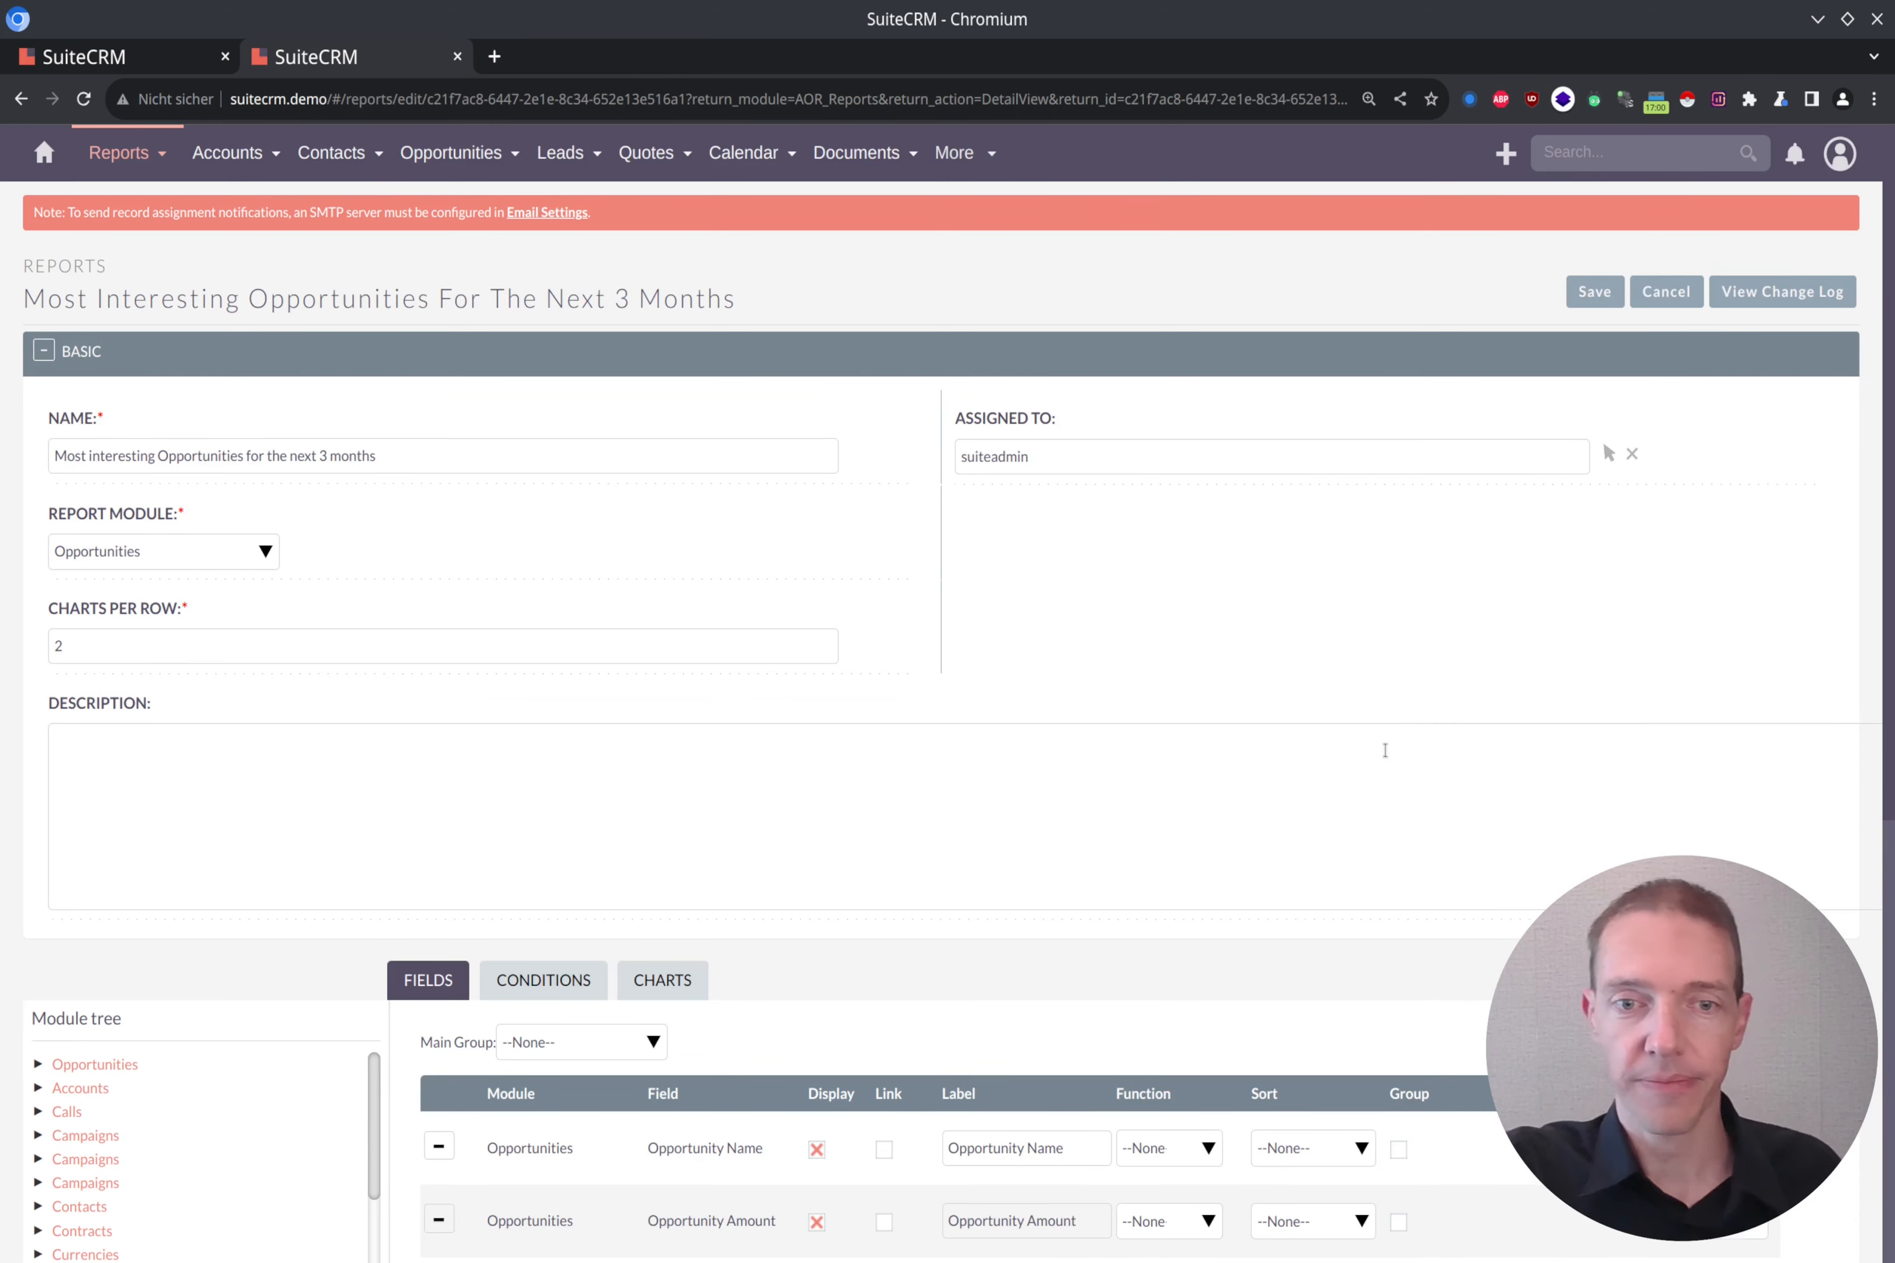
scroll(1386, 744, down, 5)
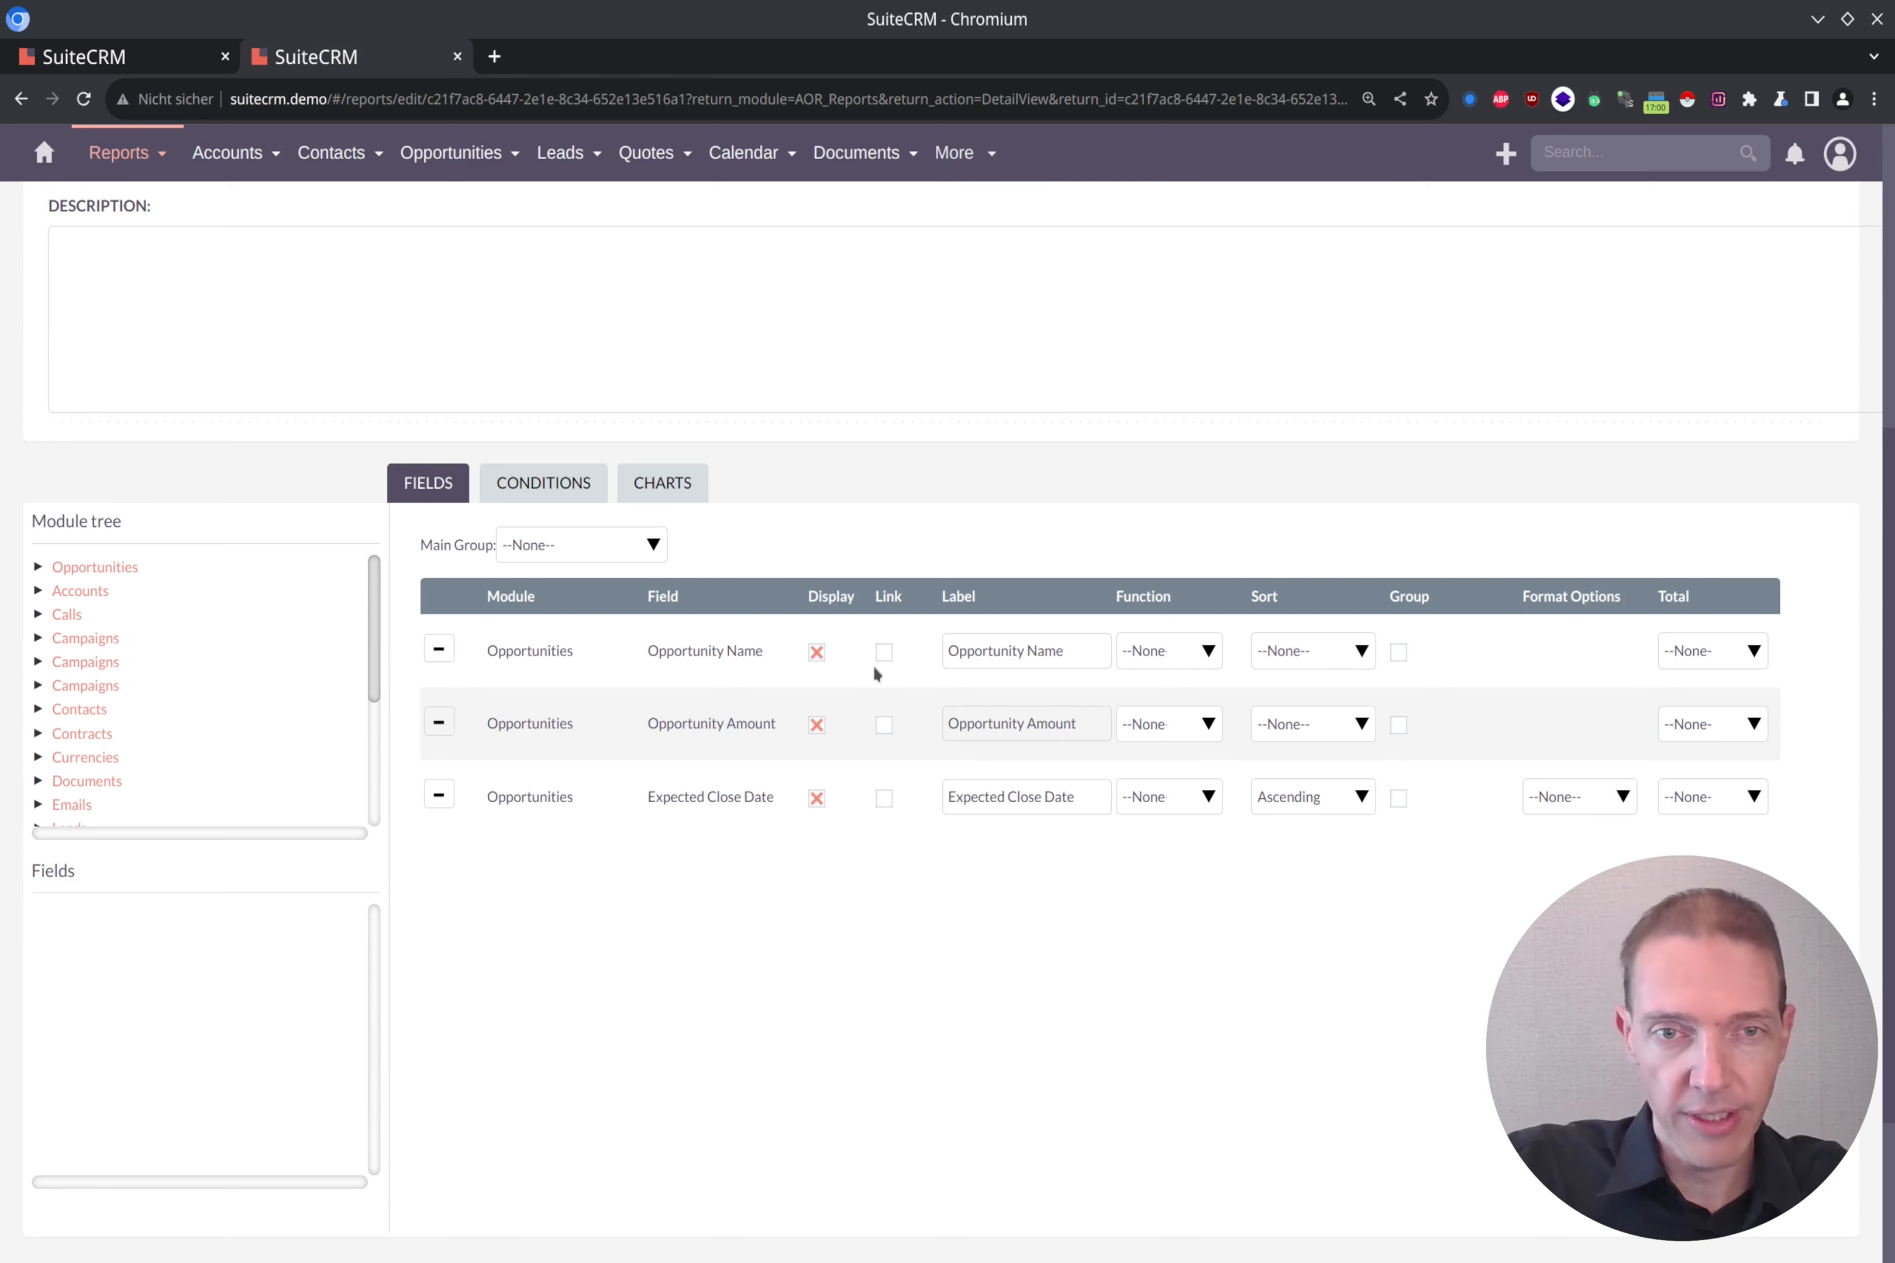
click(884, 653)
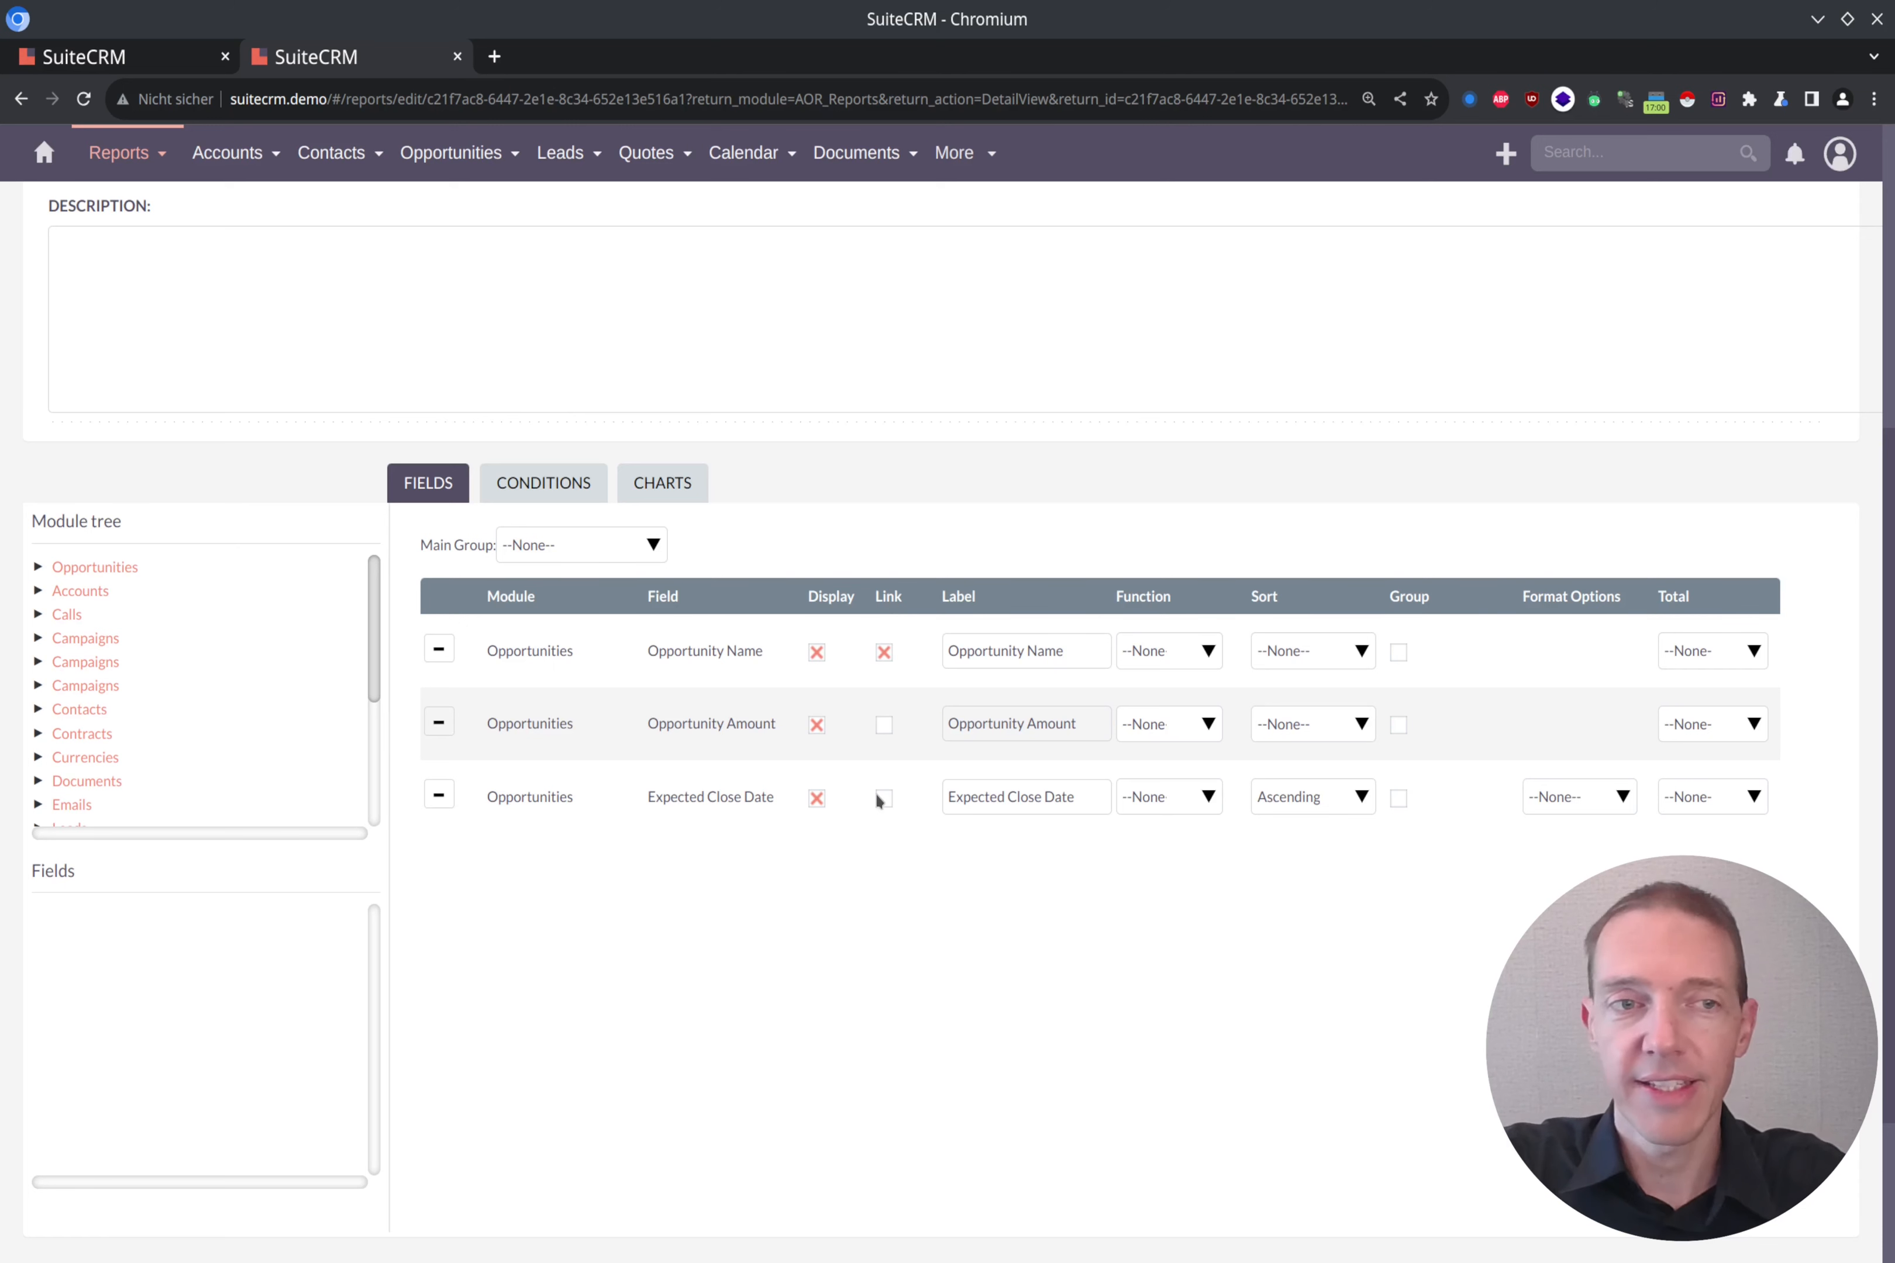
click(70, 570)
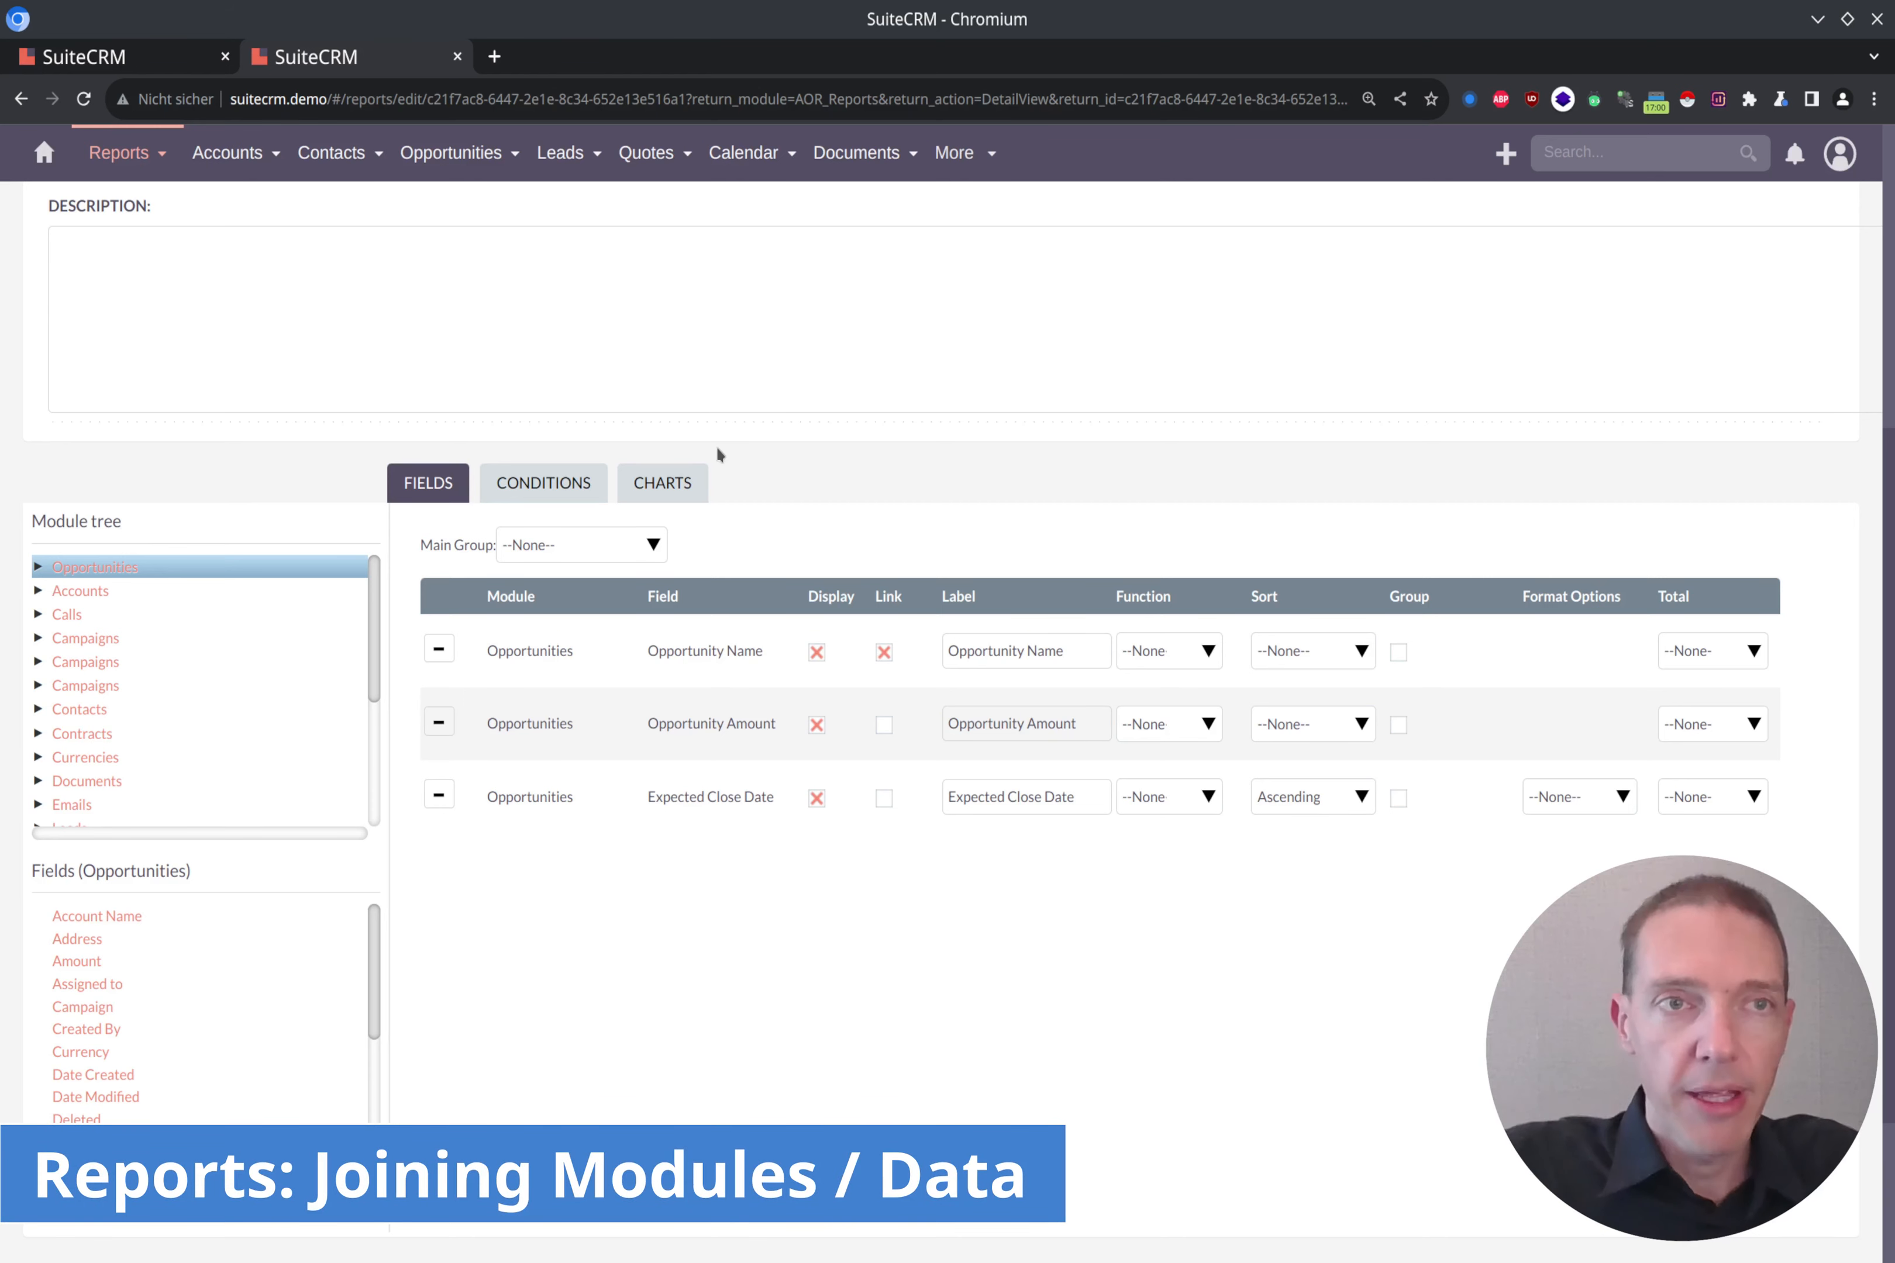
Step: Open the T-Squared Techs - 1000 units opportunity in a new tab and examine its account and related records
click(141, 65)
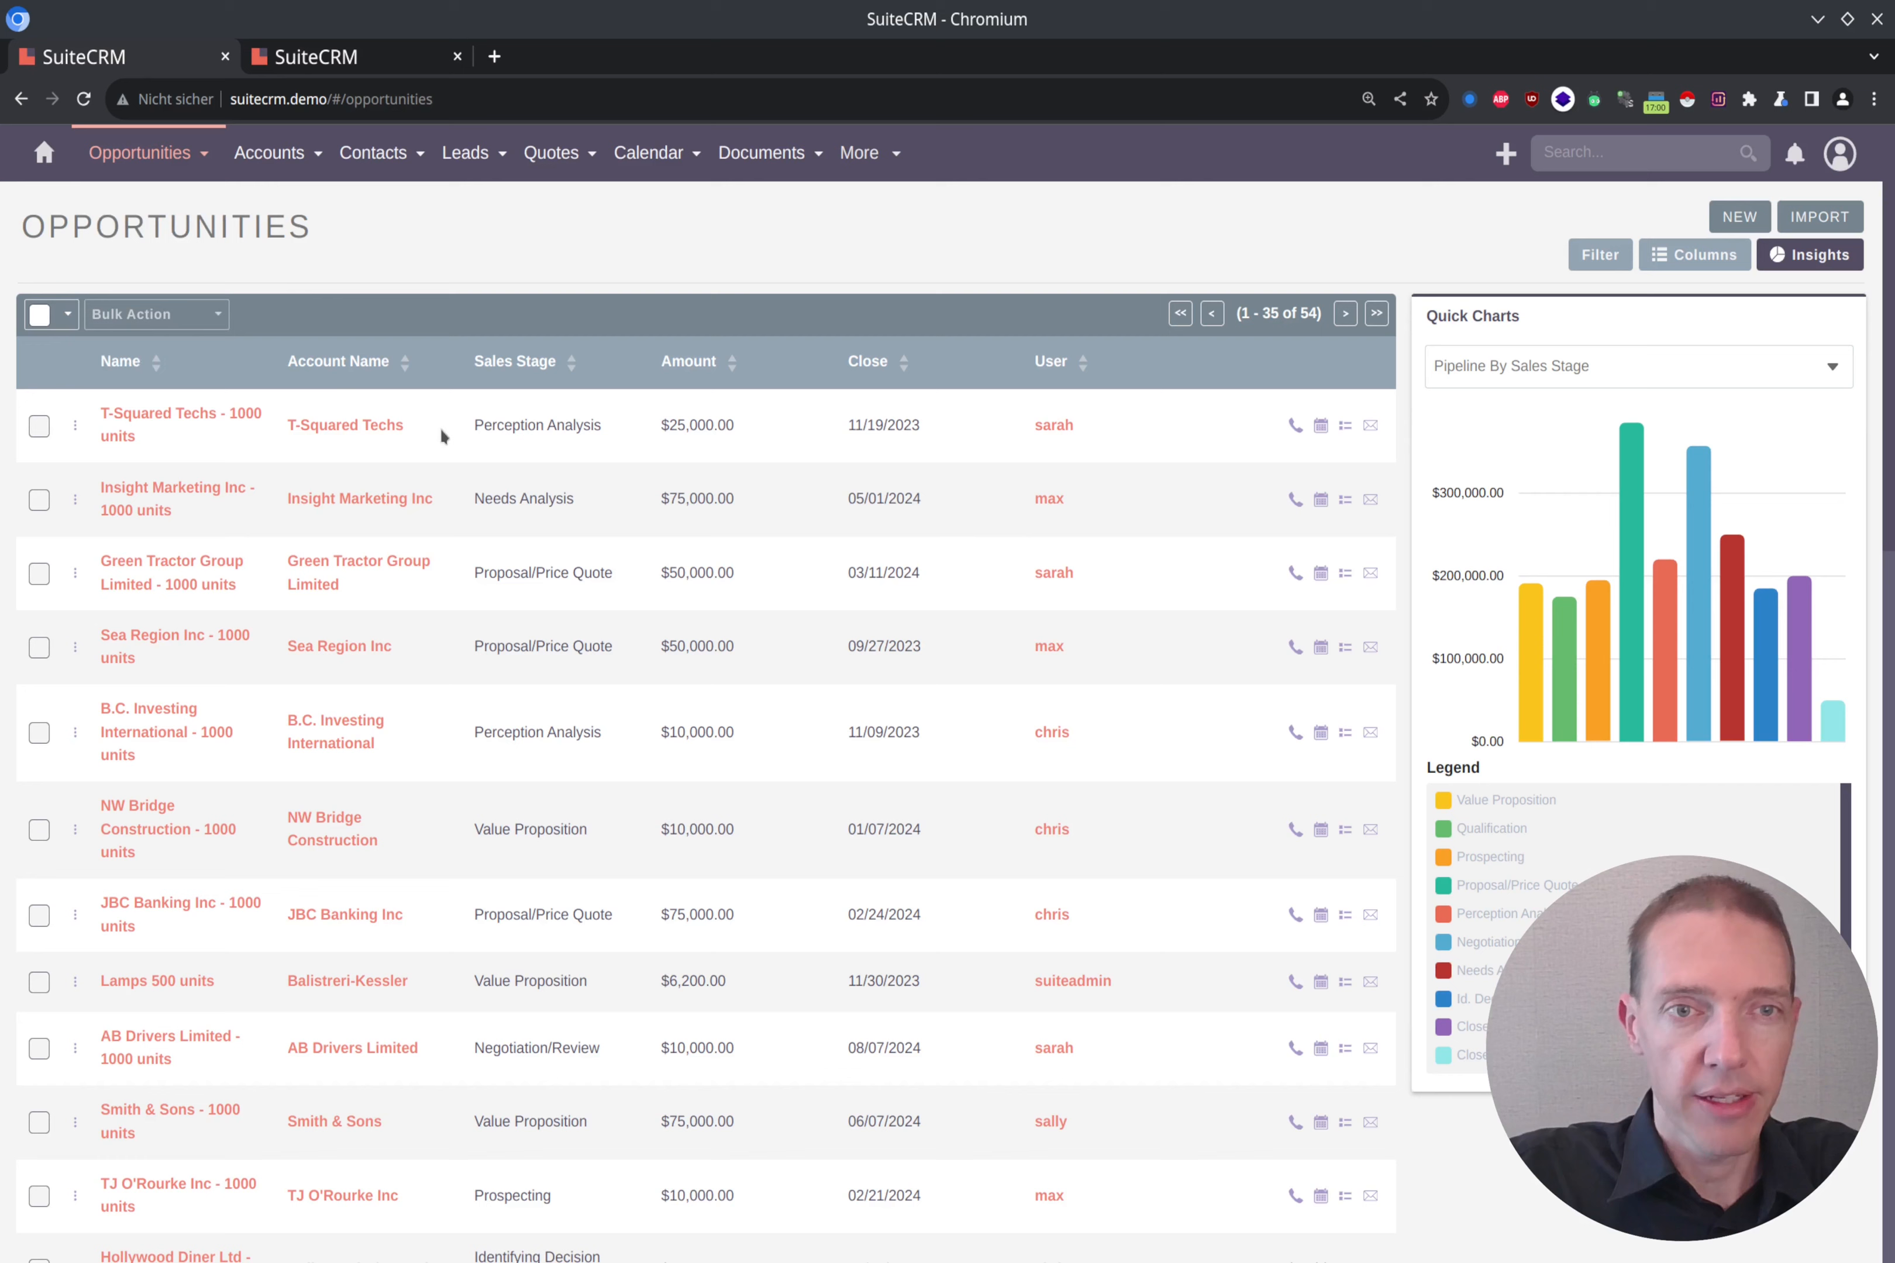
middle_click(153, 420)
click(608, 69)
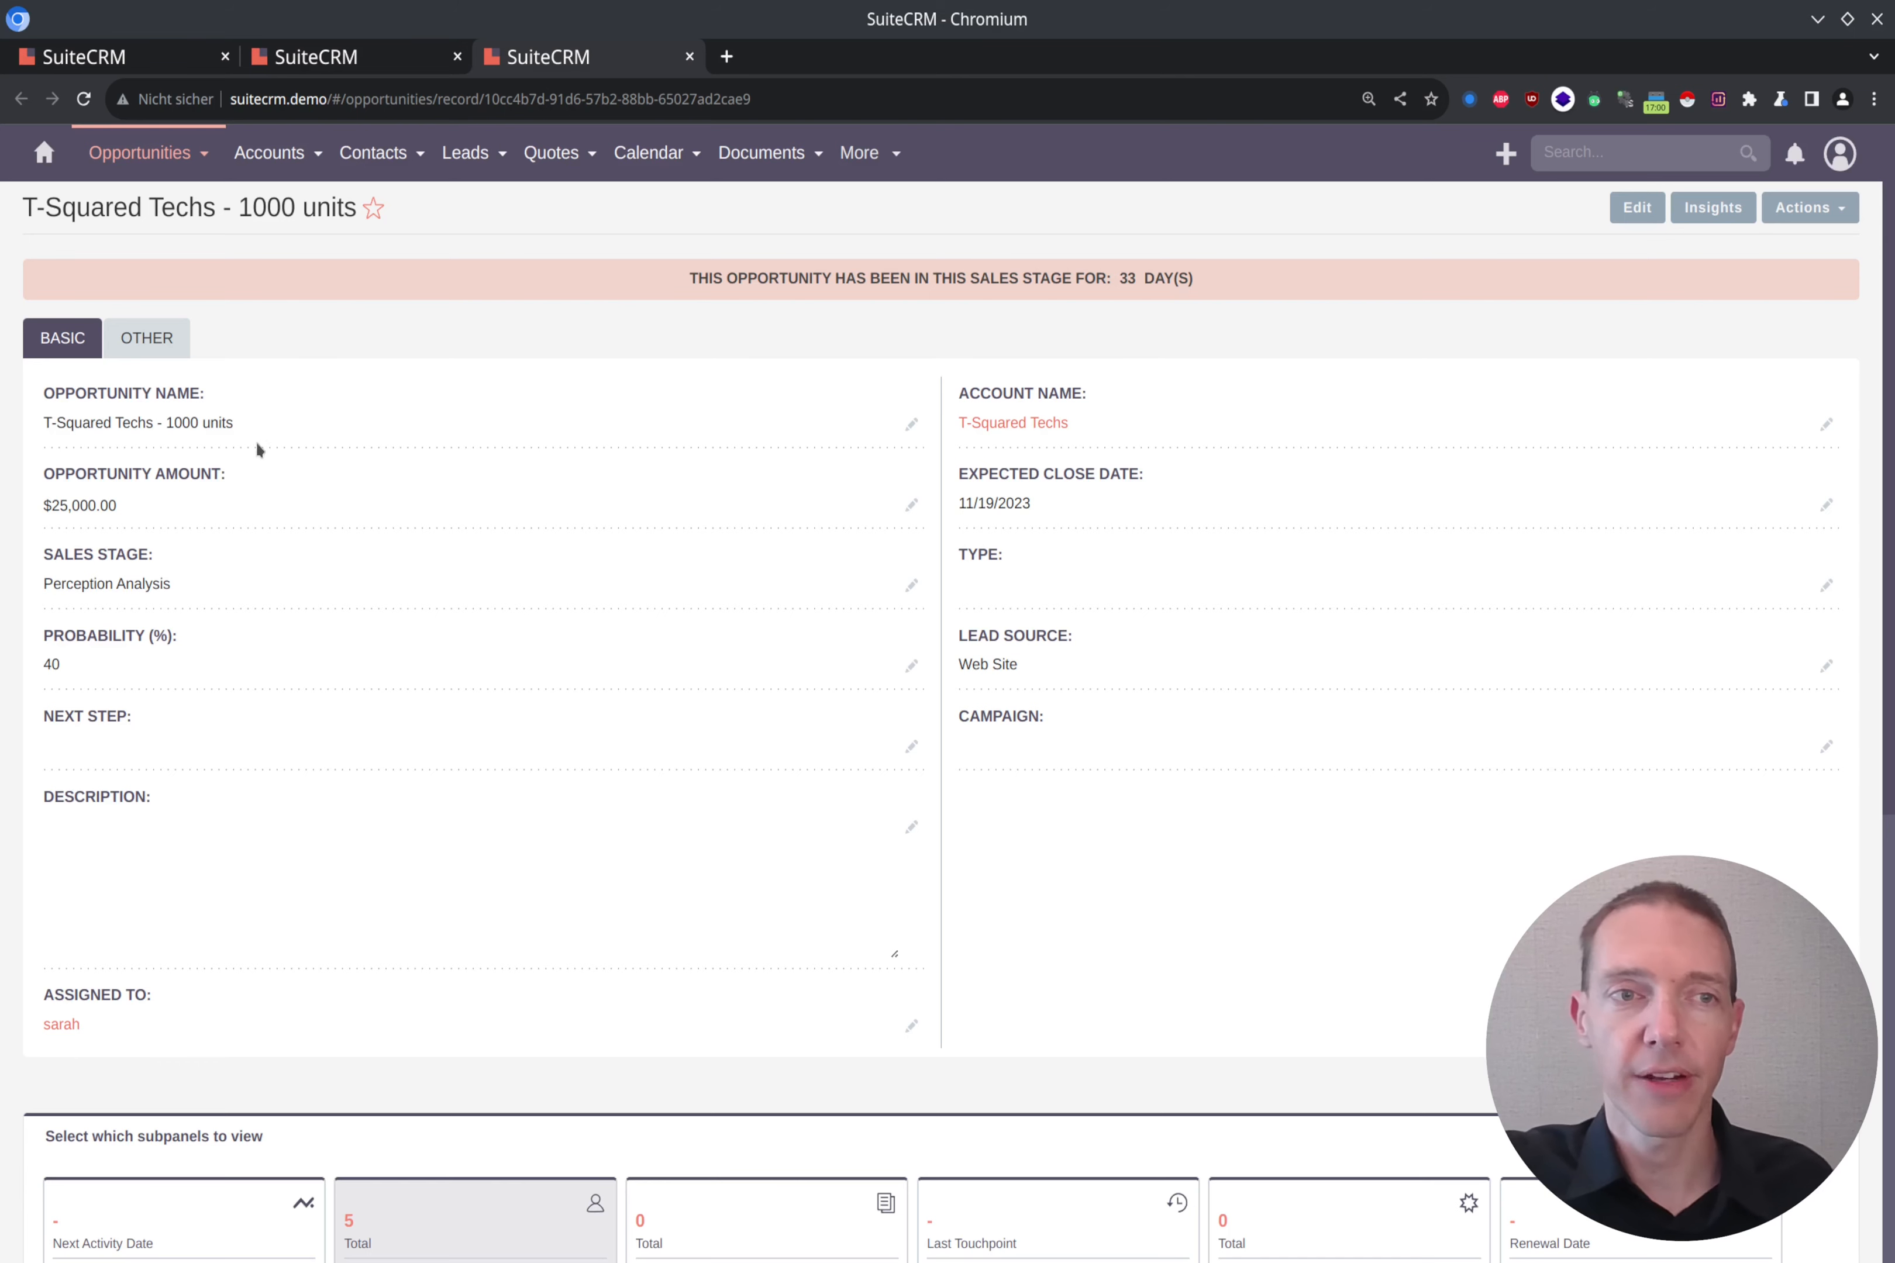
scroll(339, 518, down, 3)
scroll(344, 545, down, 6)
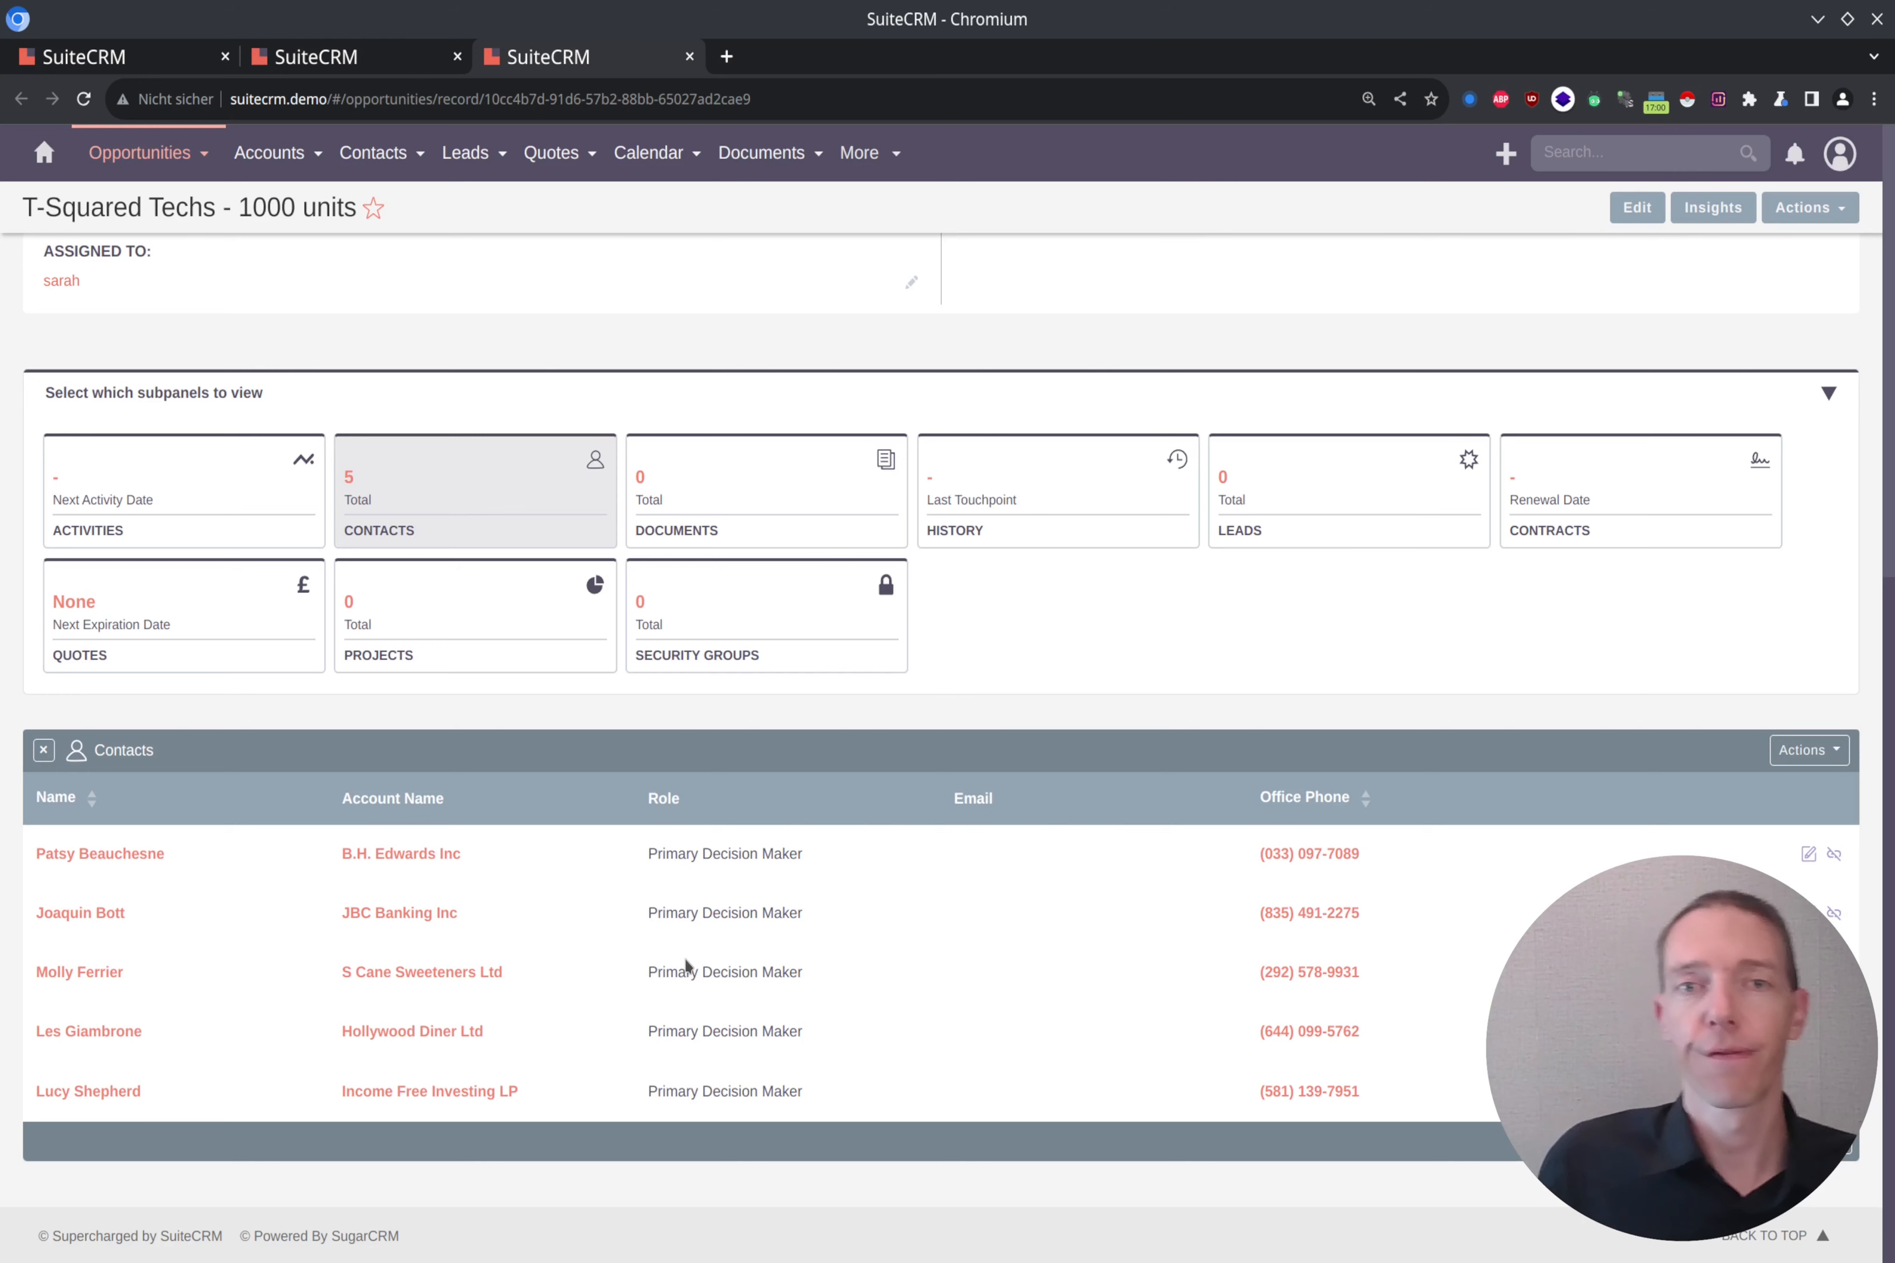
scroll(749, 952, up, 9)
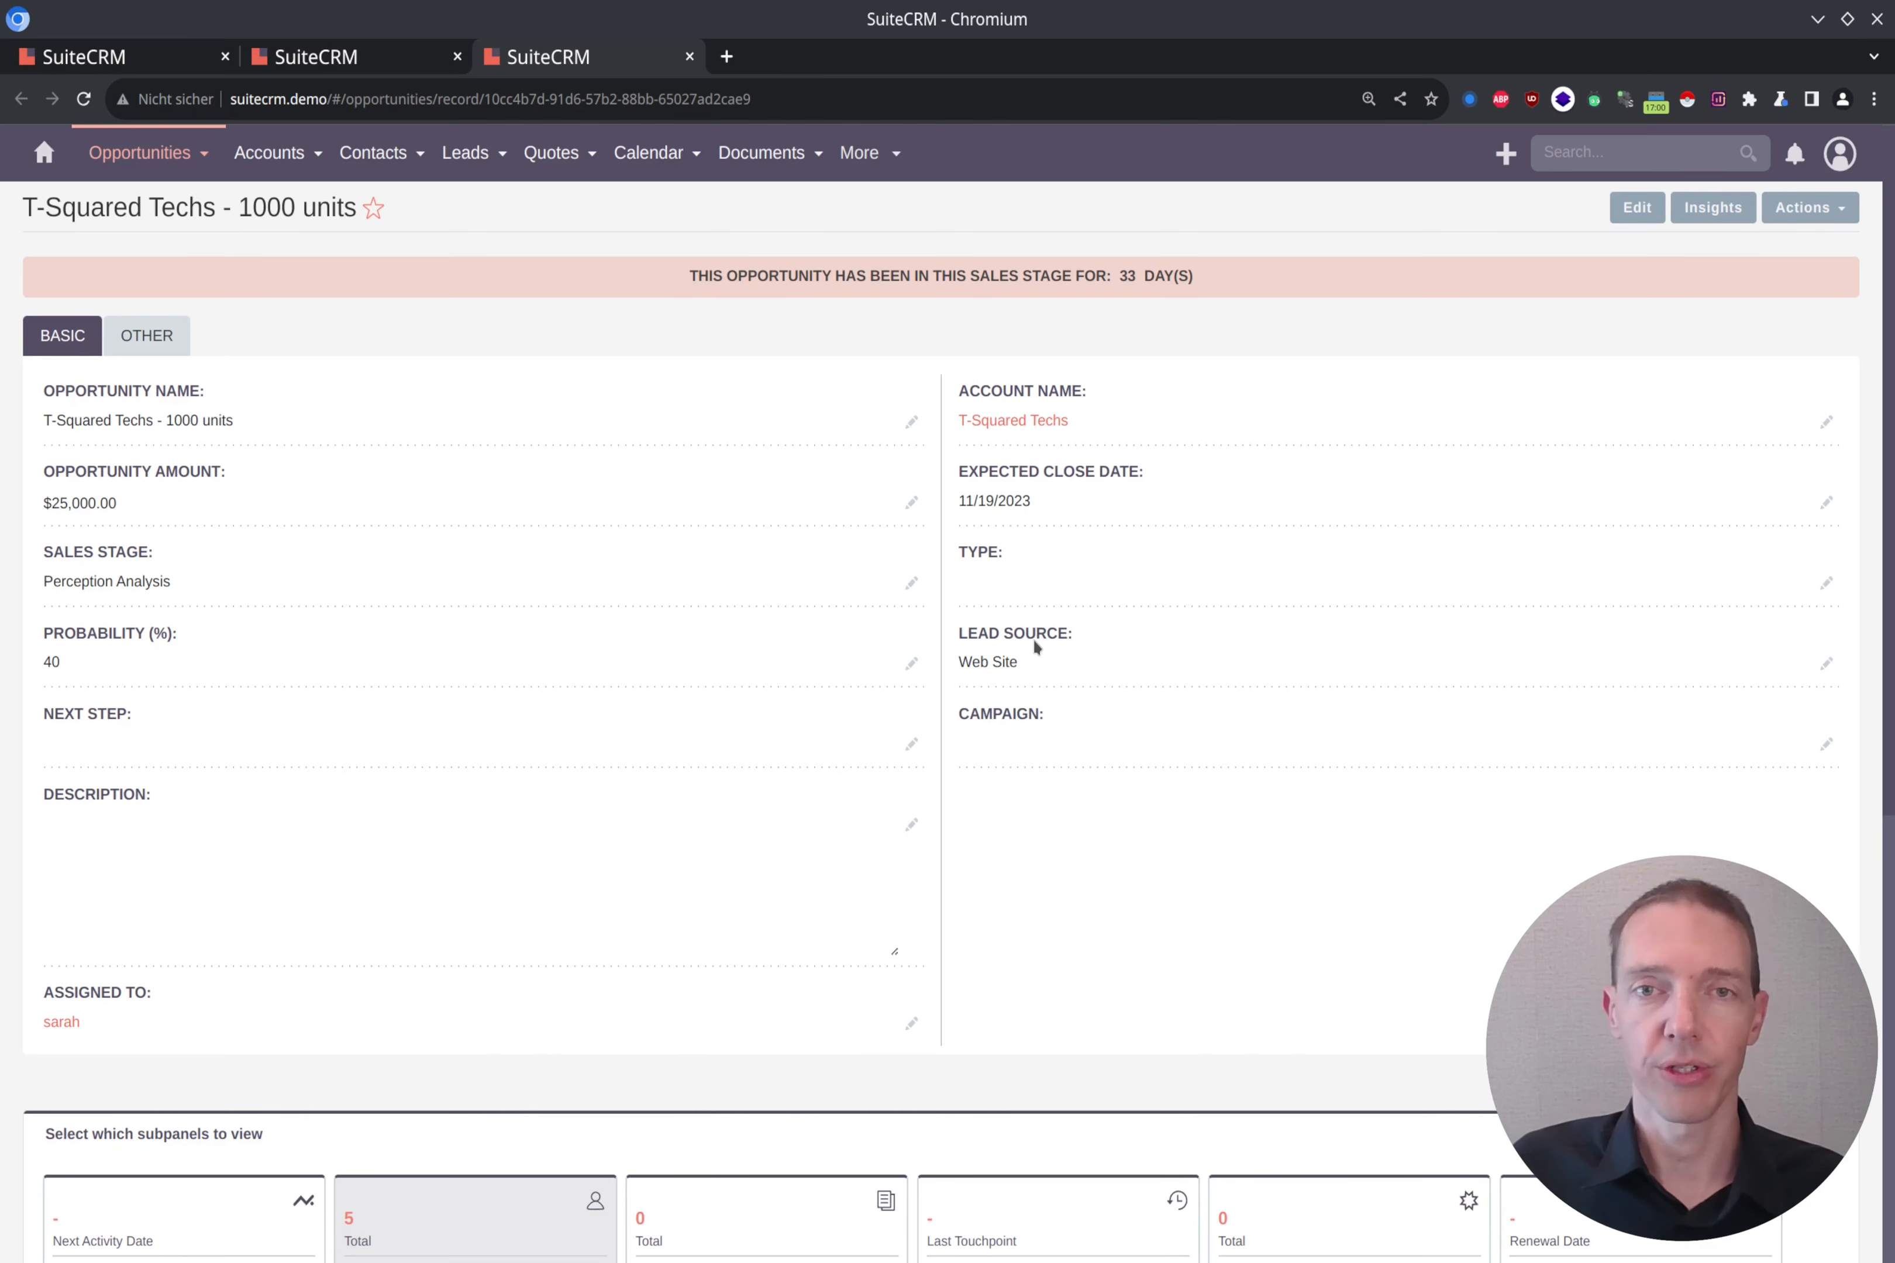
scroll(1033, 638, down, 9)
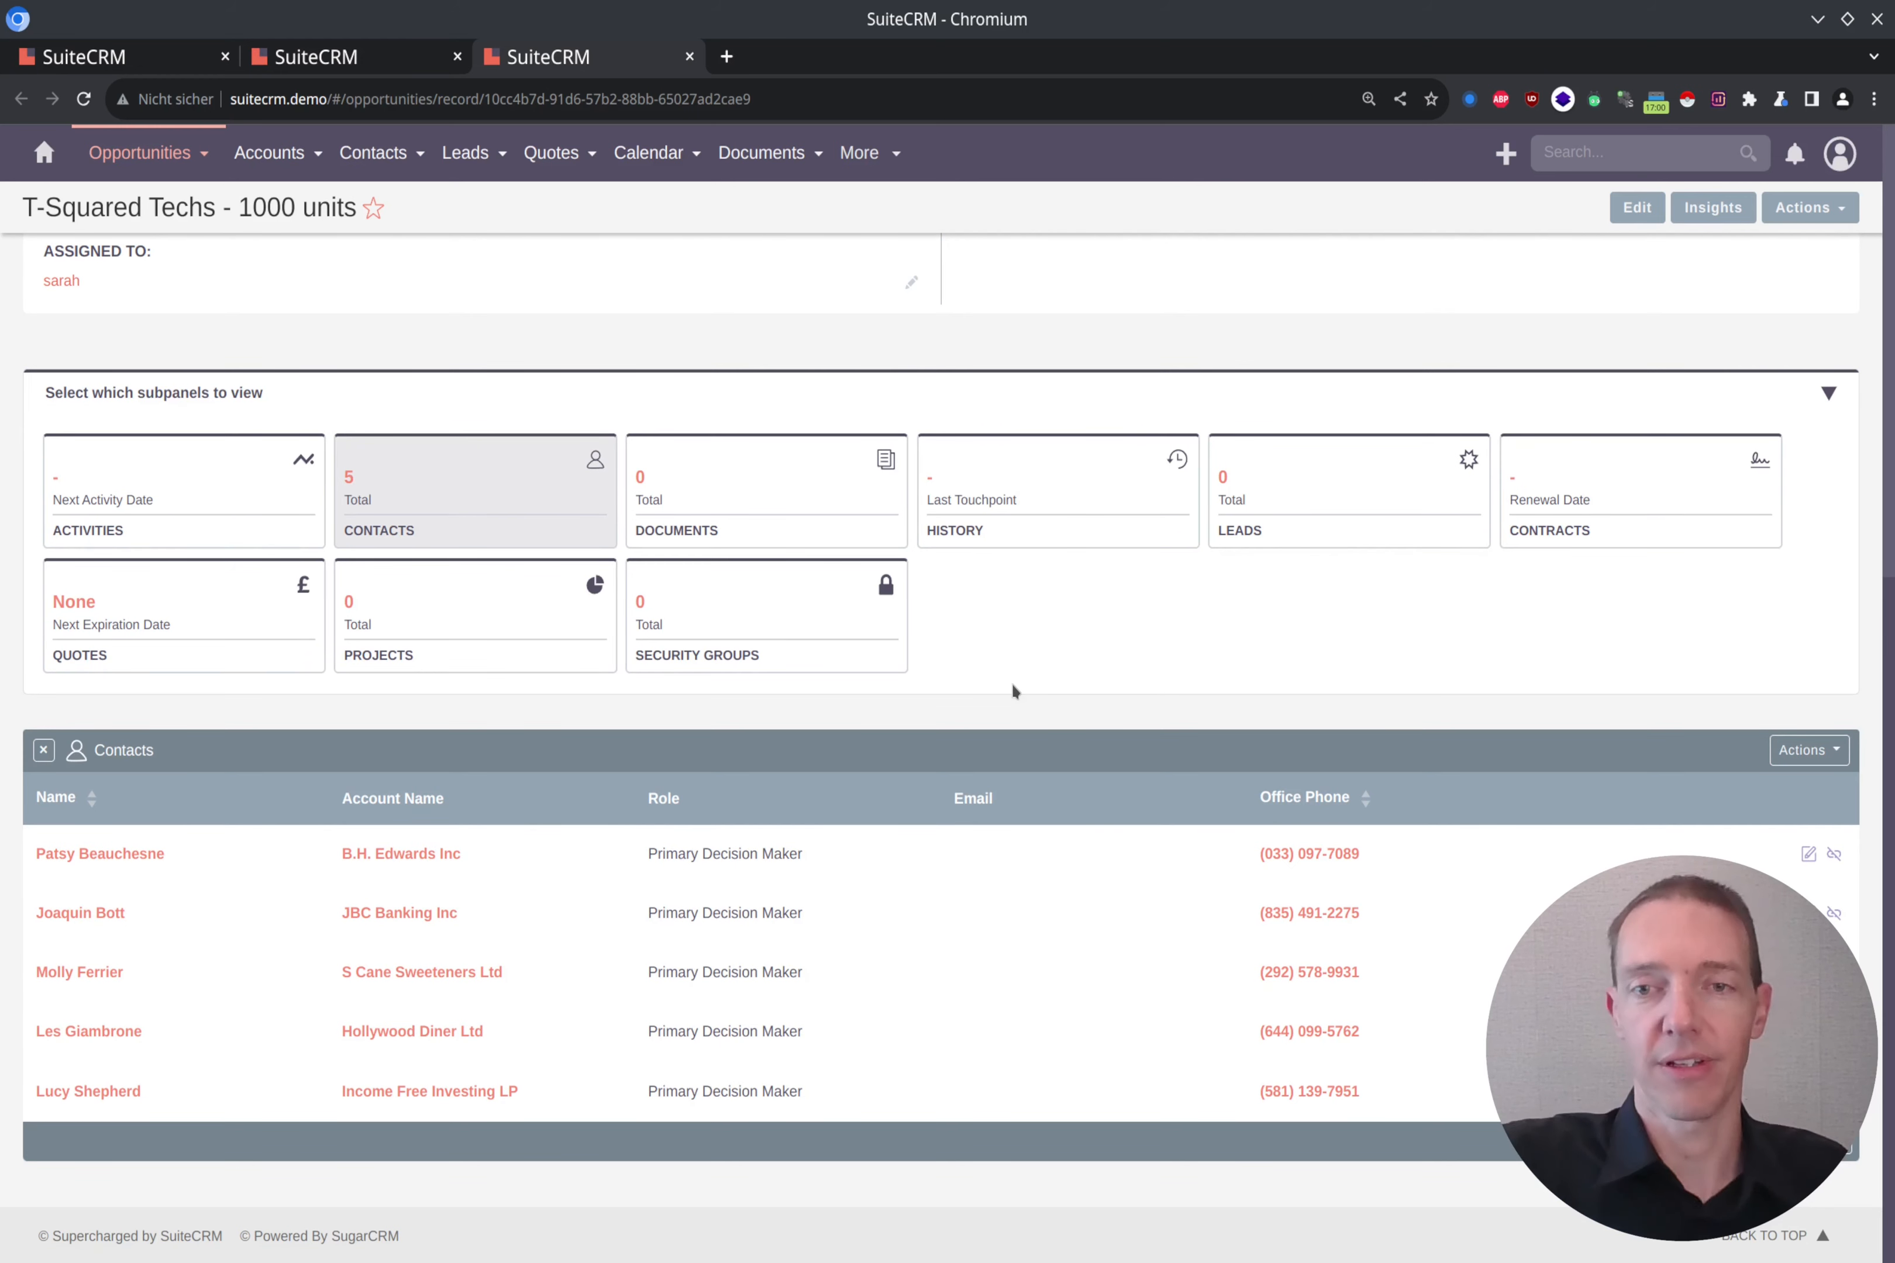
scroll(903, 699, up, 9)
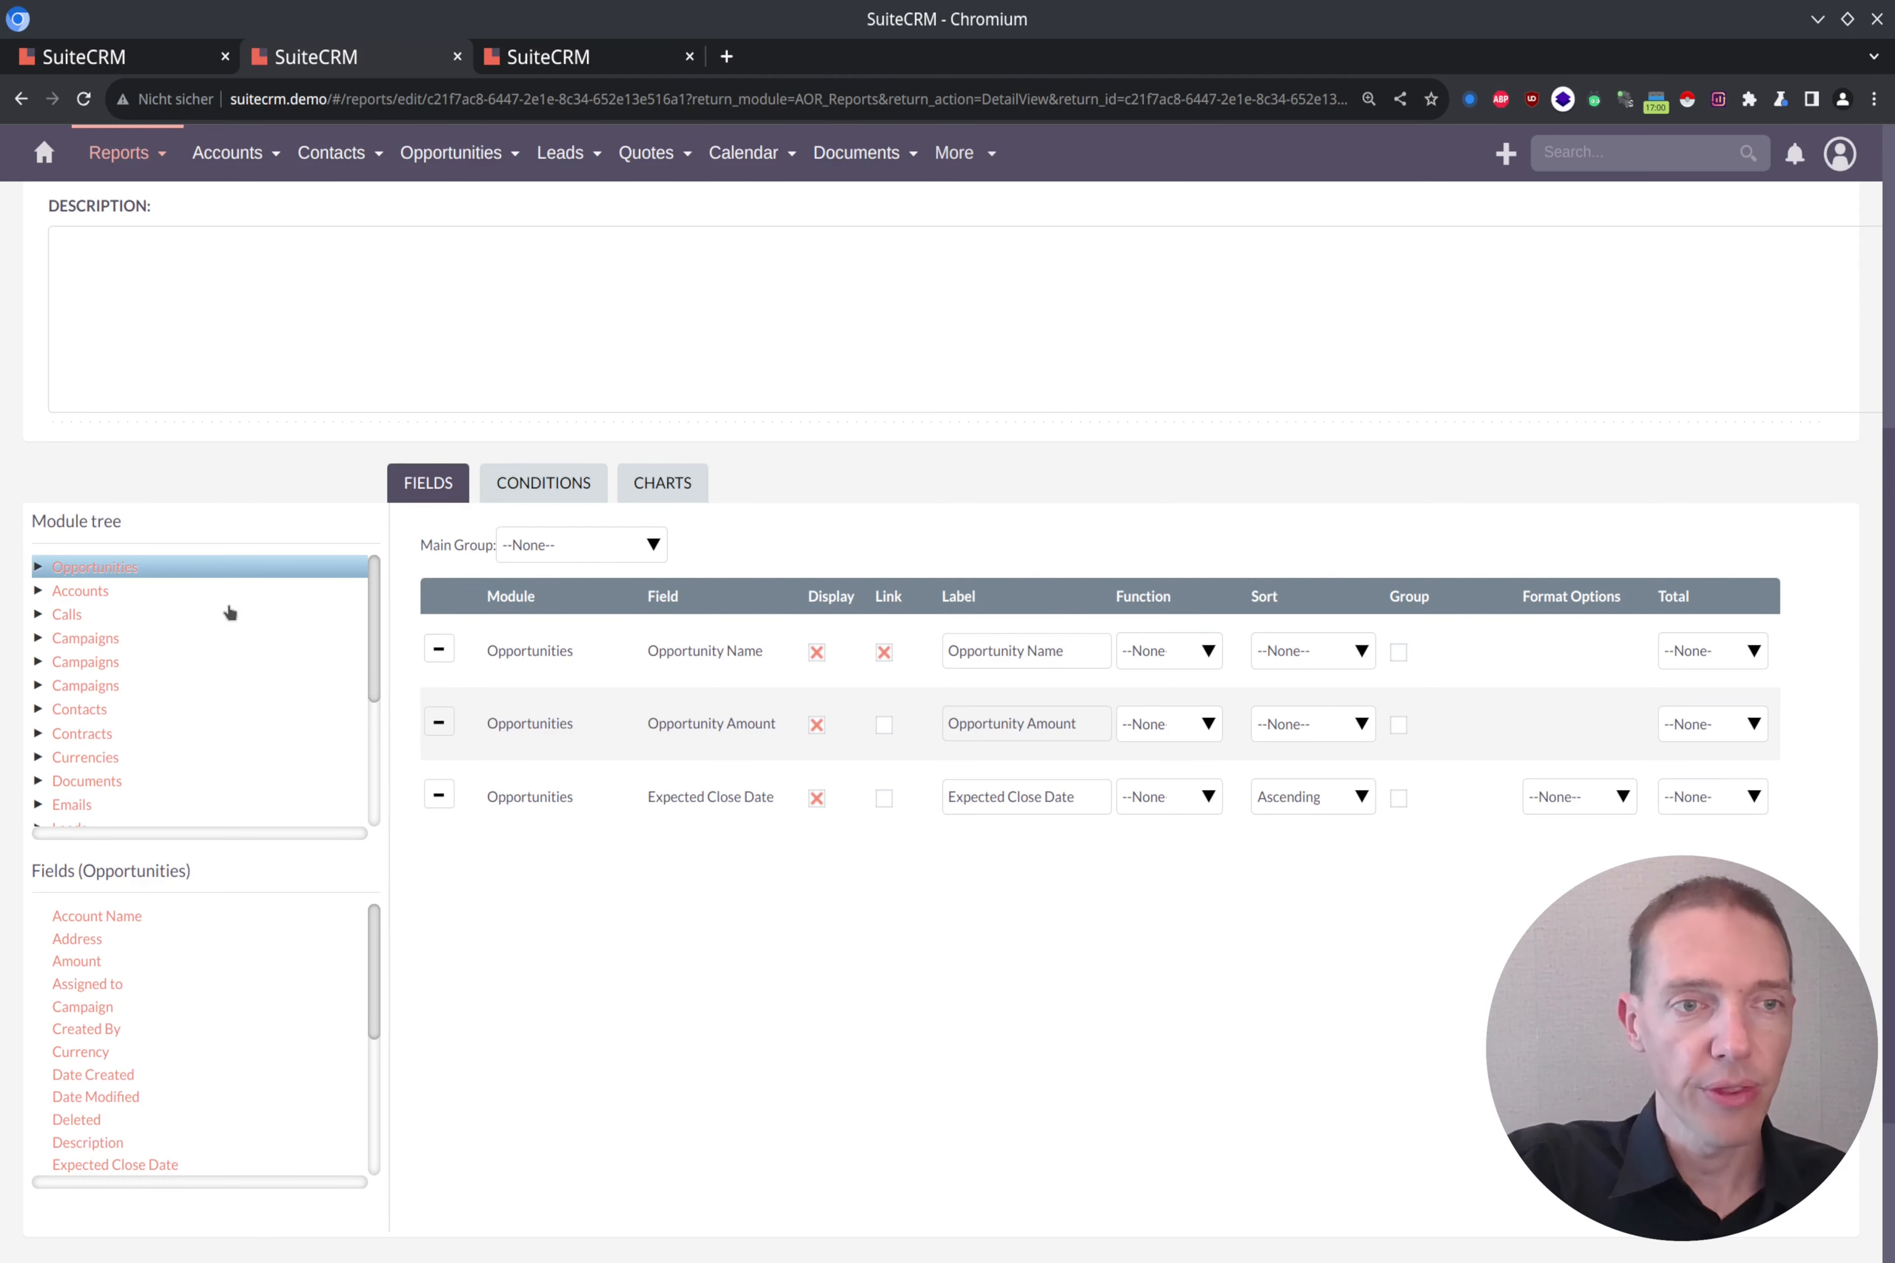
Step: Add the Name field of the Accounts module related to Opportunities to the report, with its link option enabled
click(38, 568)
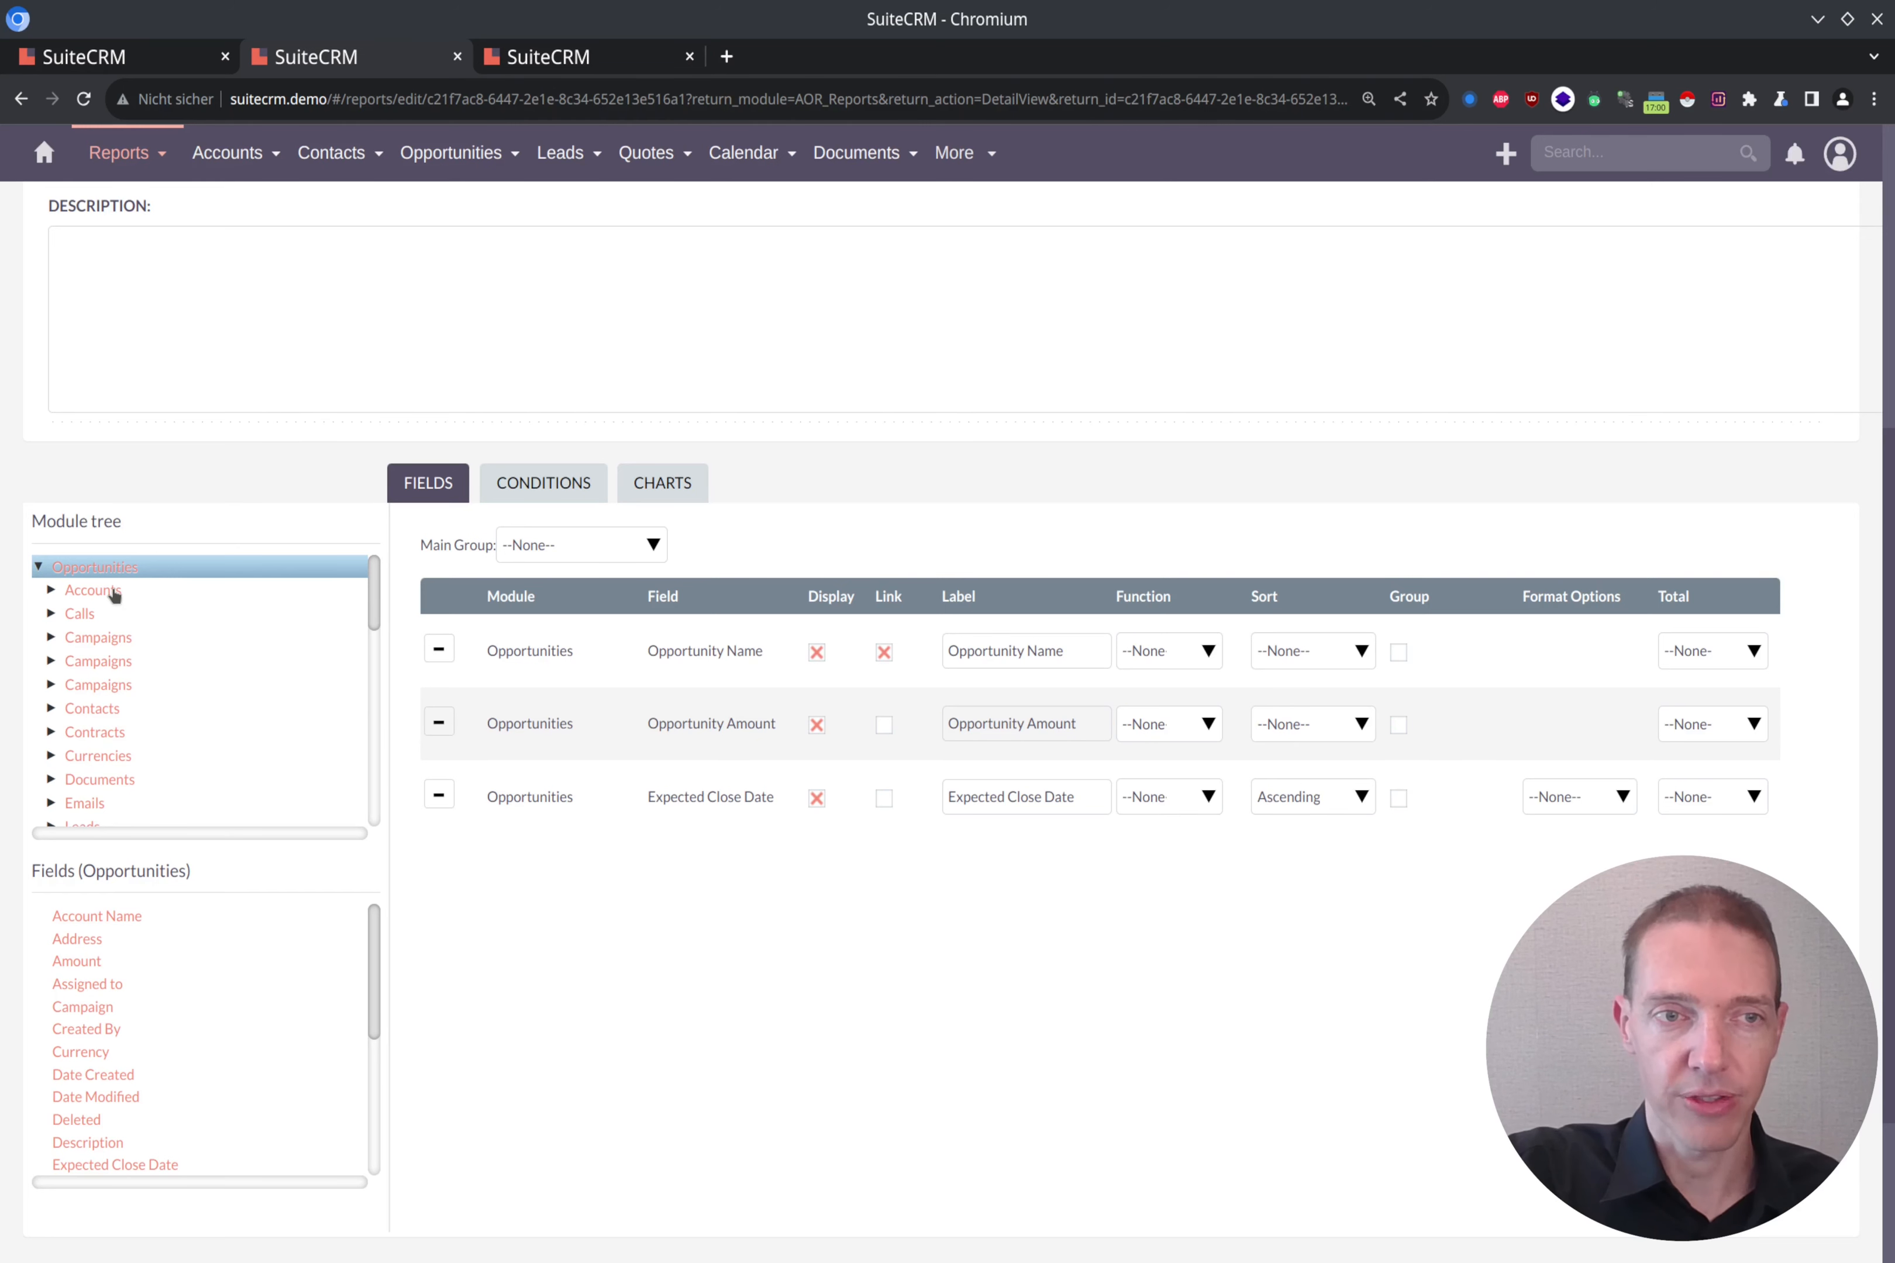
click(91, 590)
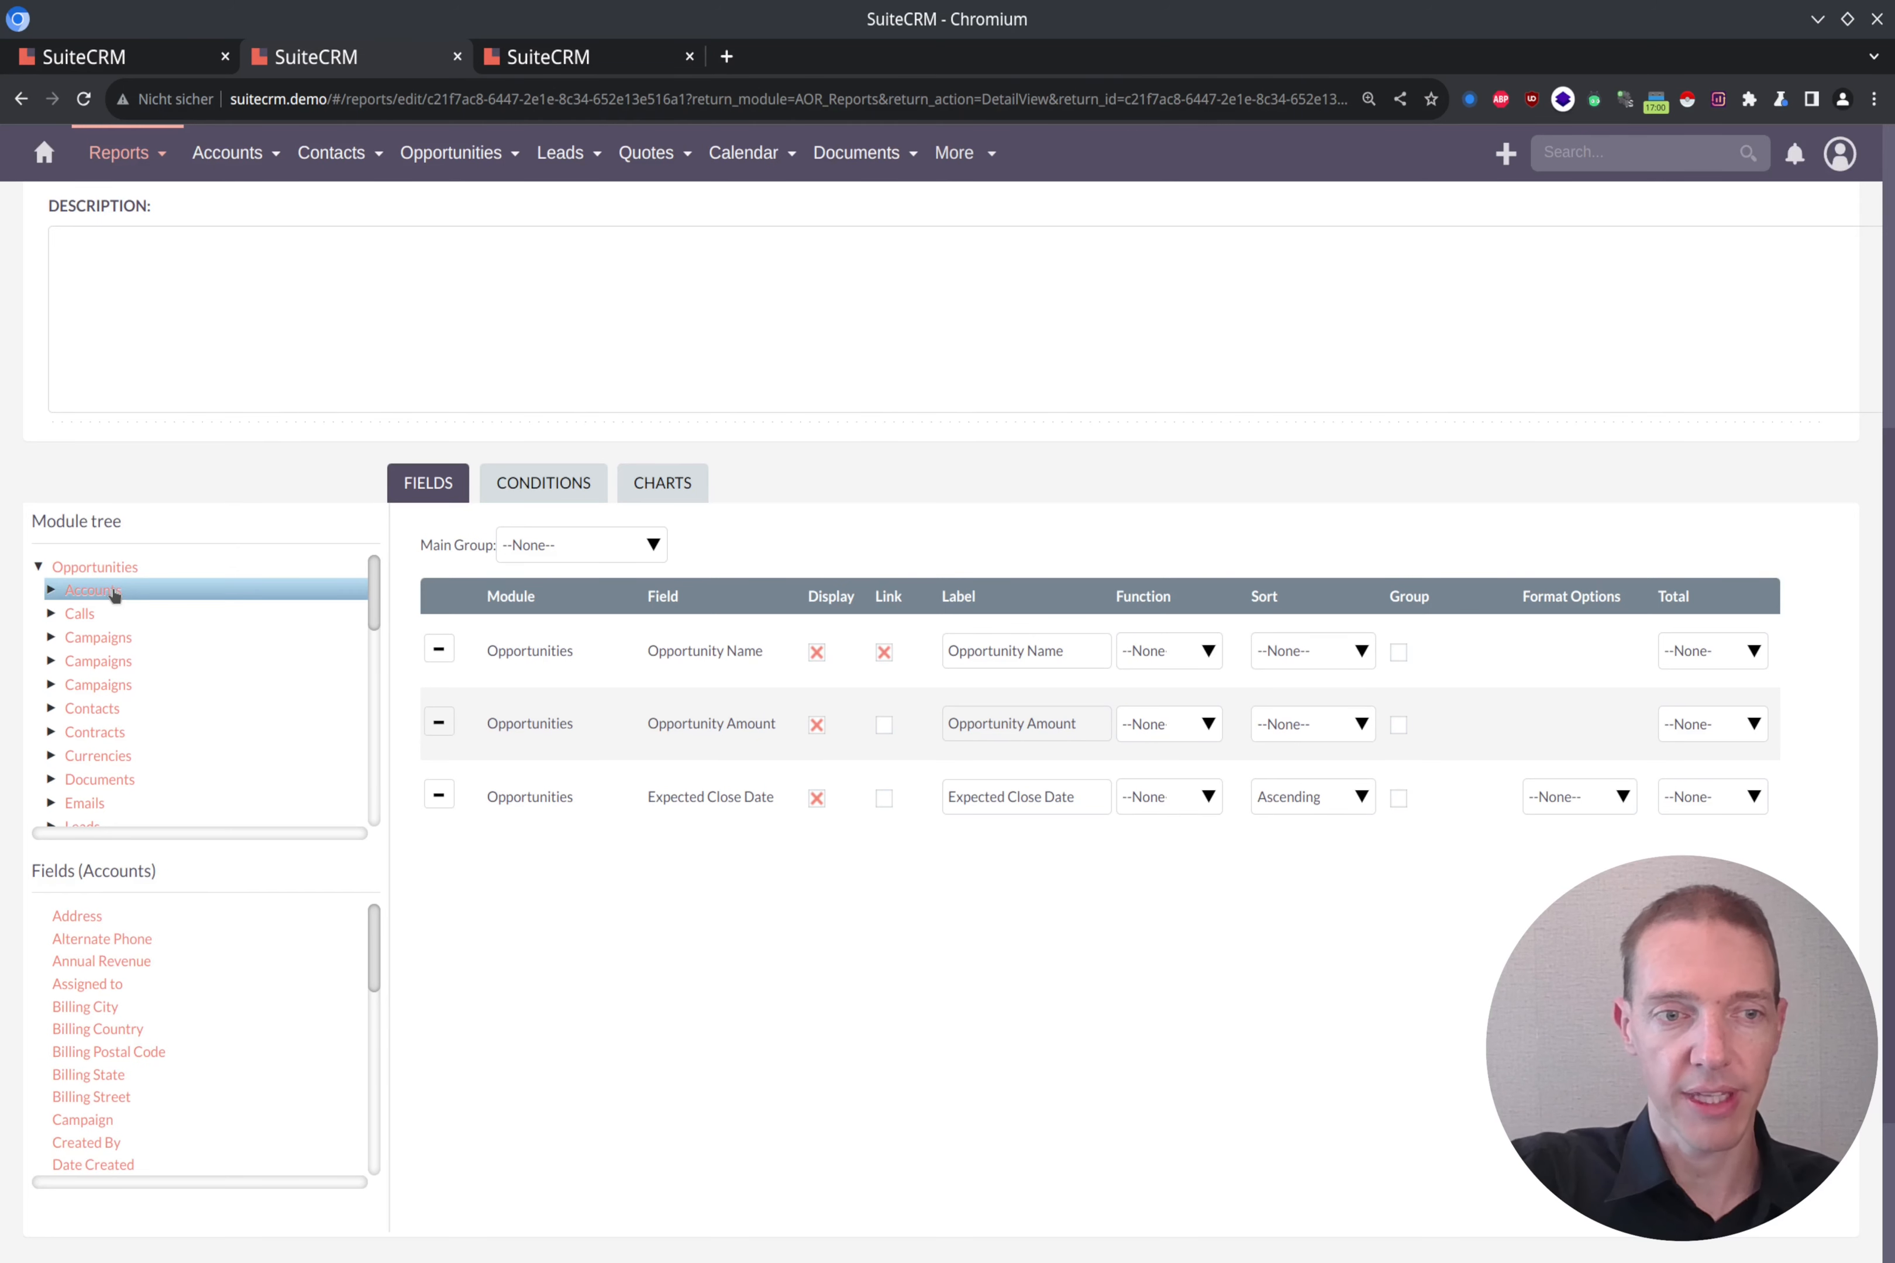
scroll(510, 847, down, 3)
scroll(220, 748, down, 4)
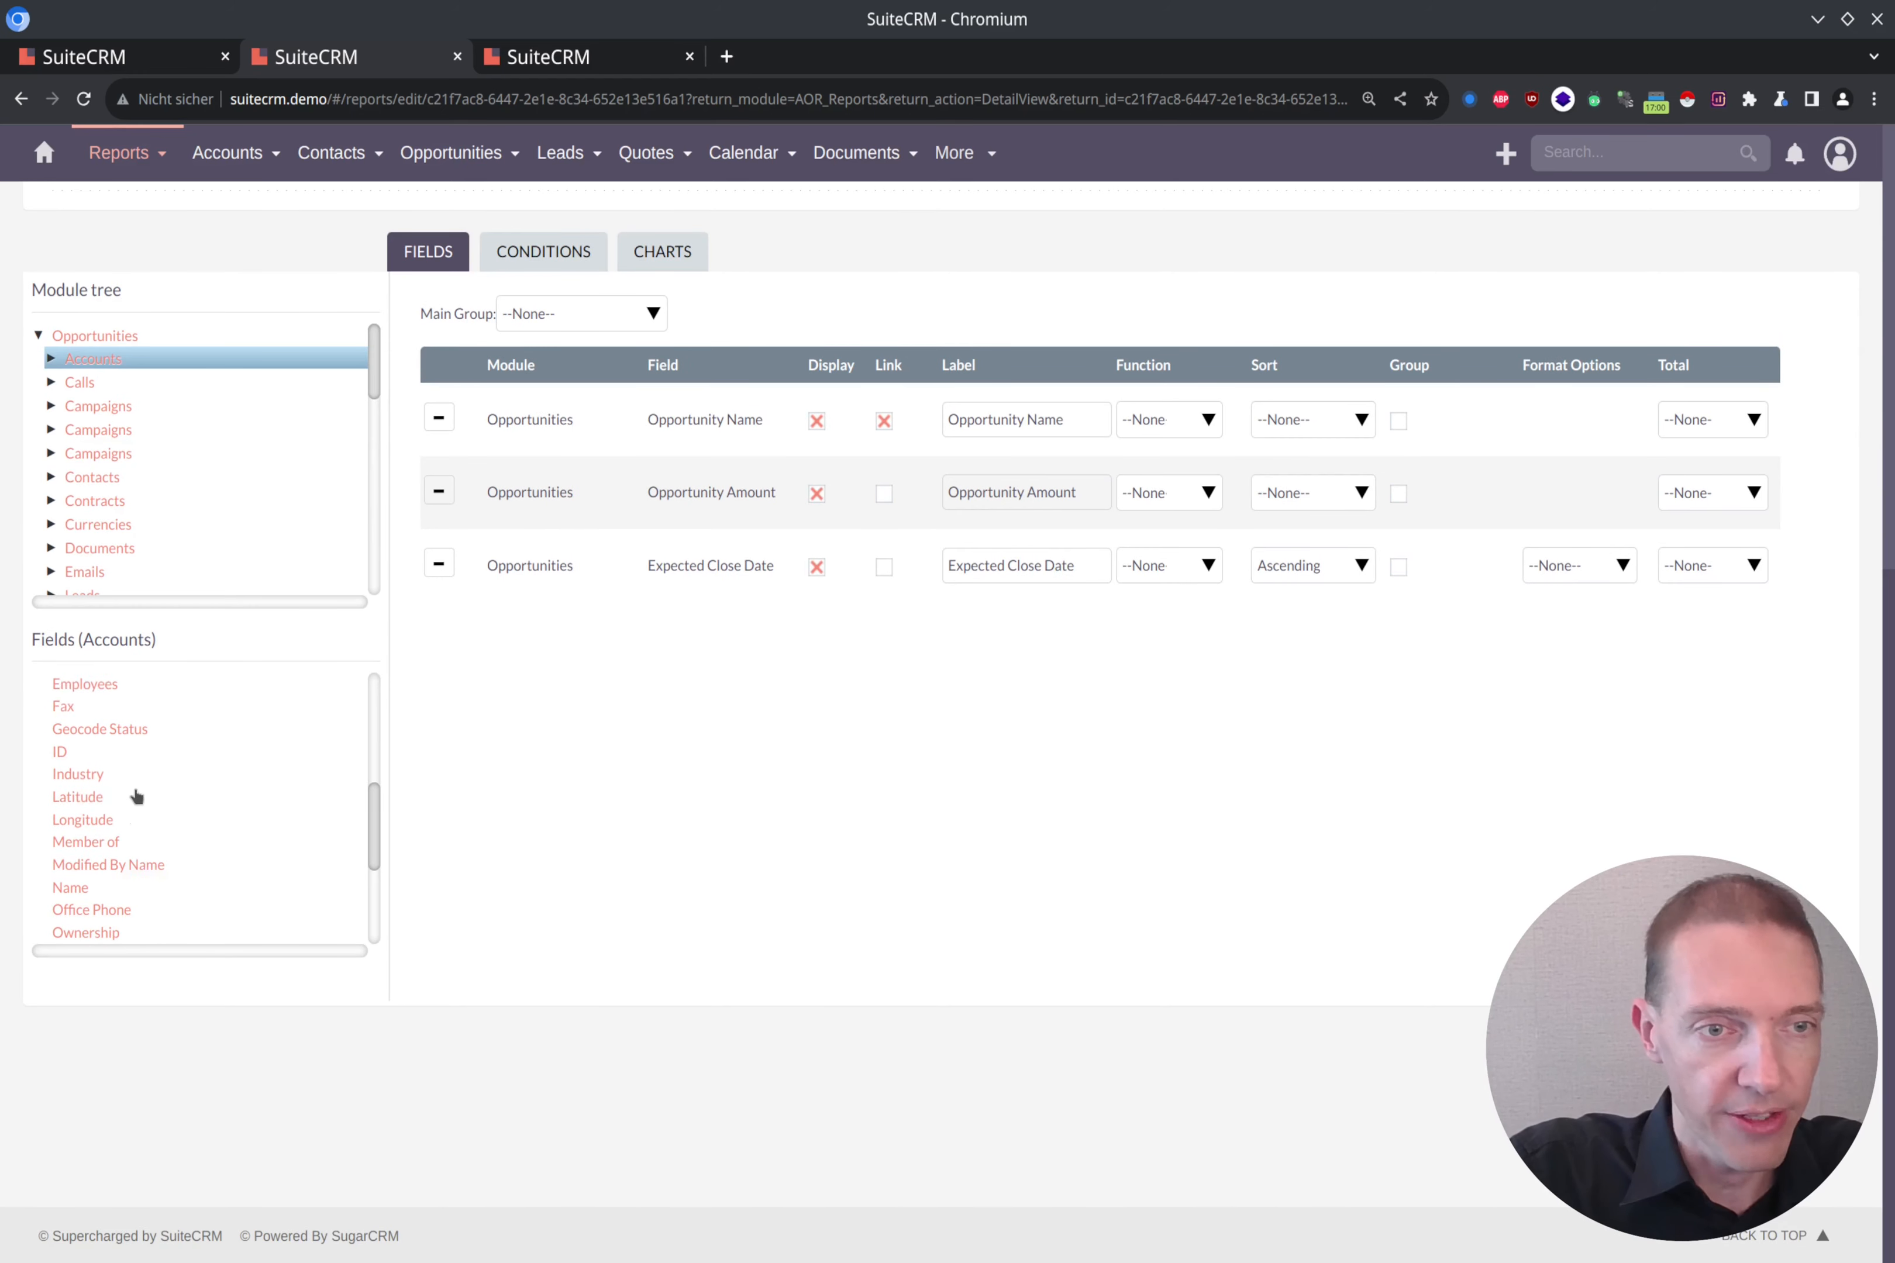
scroll(136, 798, up, 2)
scroll(149, 744, down, 5)
scroll(148, 743, down, 1)
scroll(149, 743, up, 5)
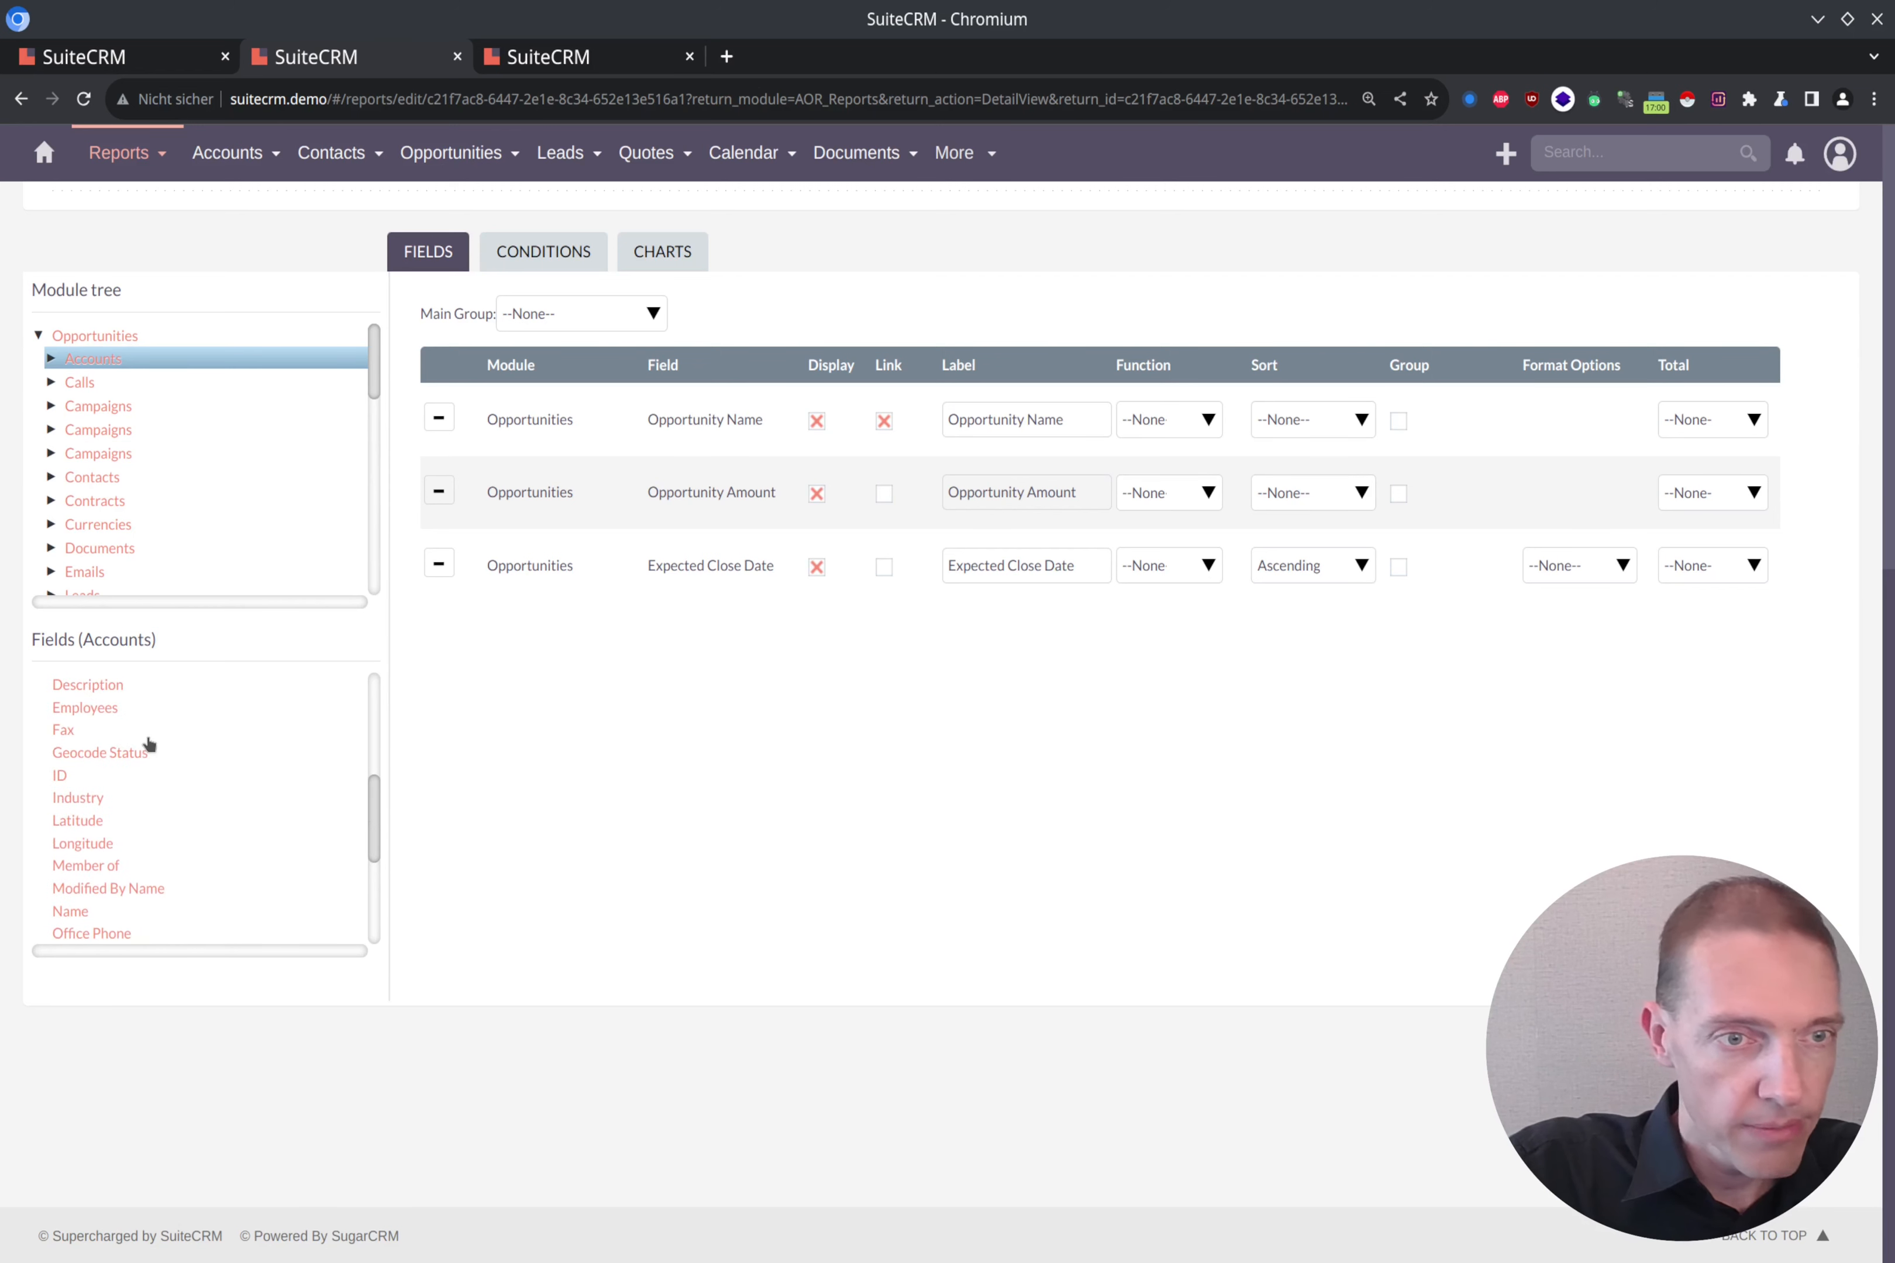
scroll(149, 744, up, 4)
scroll(149, 742, down, 4)
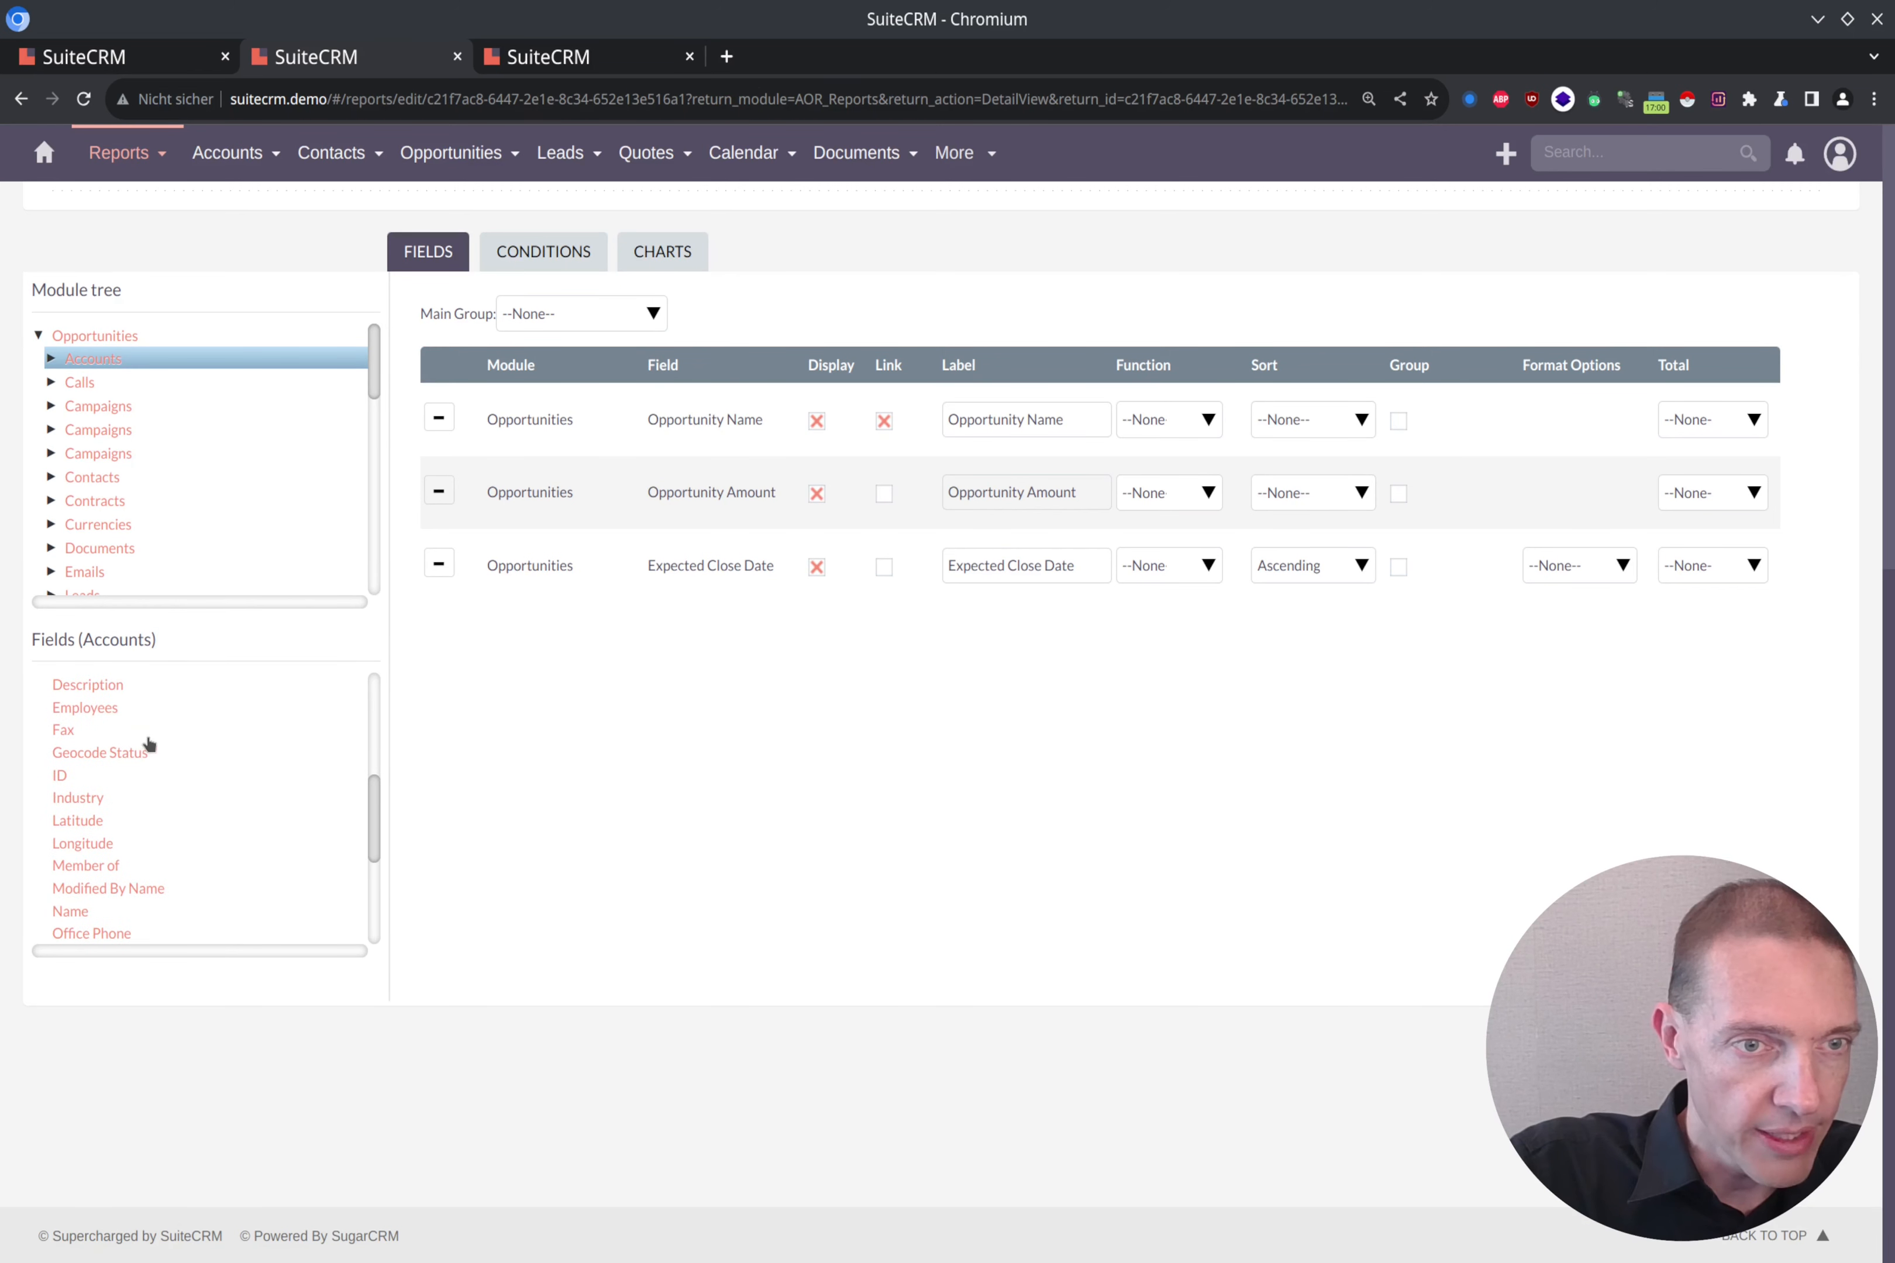
click(72, 913)
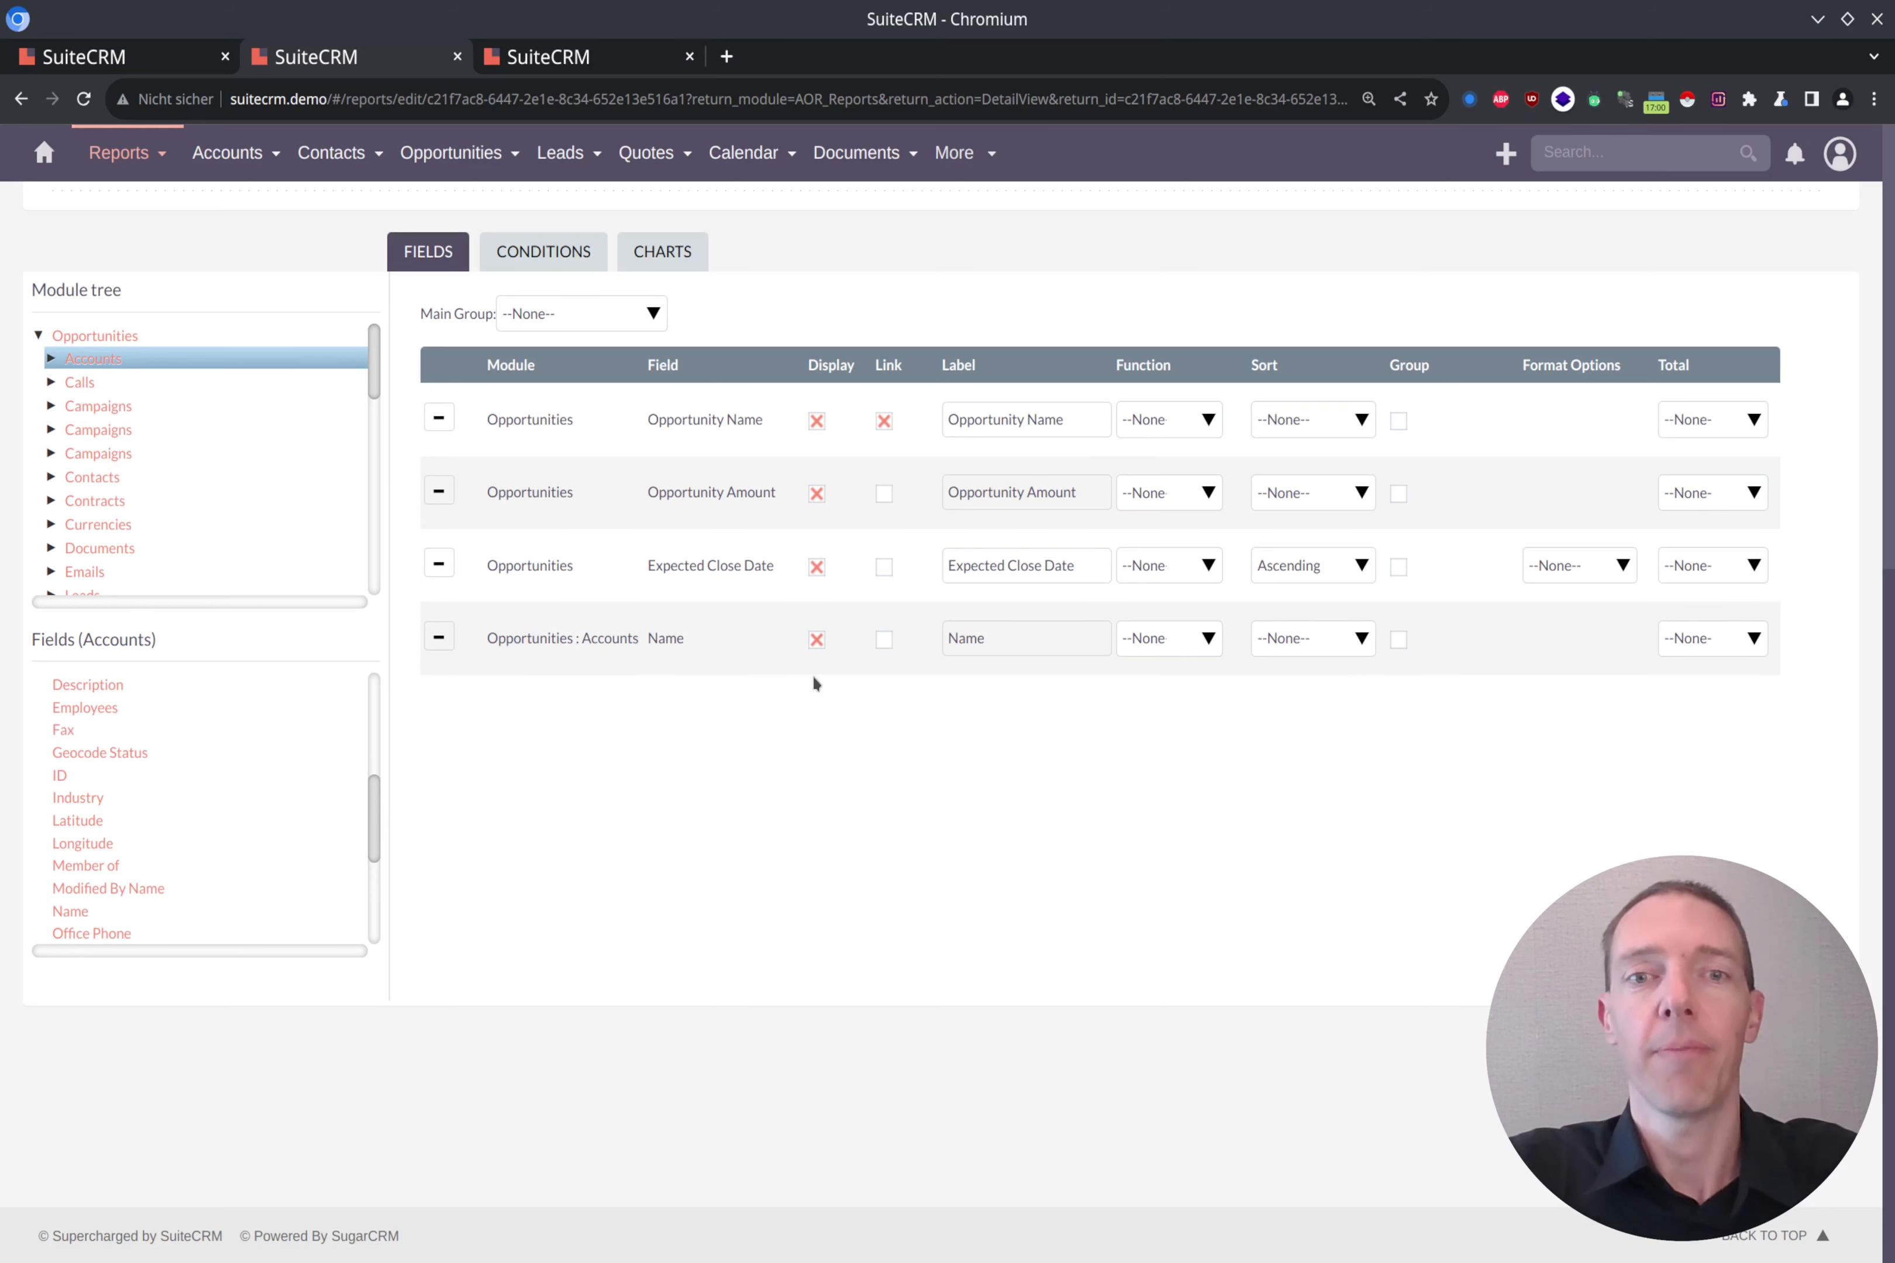
click(884, 640)
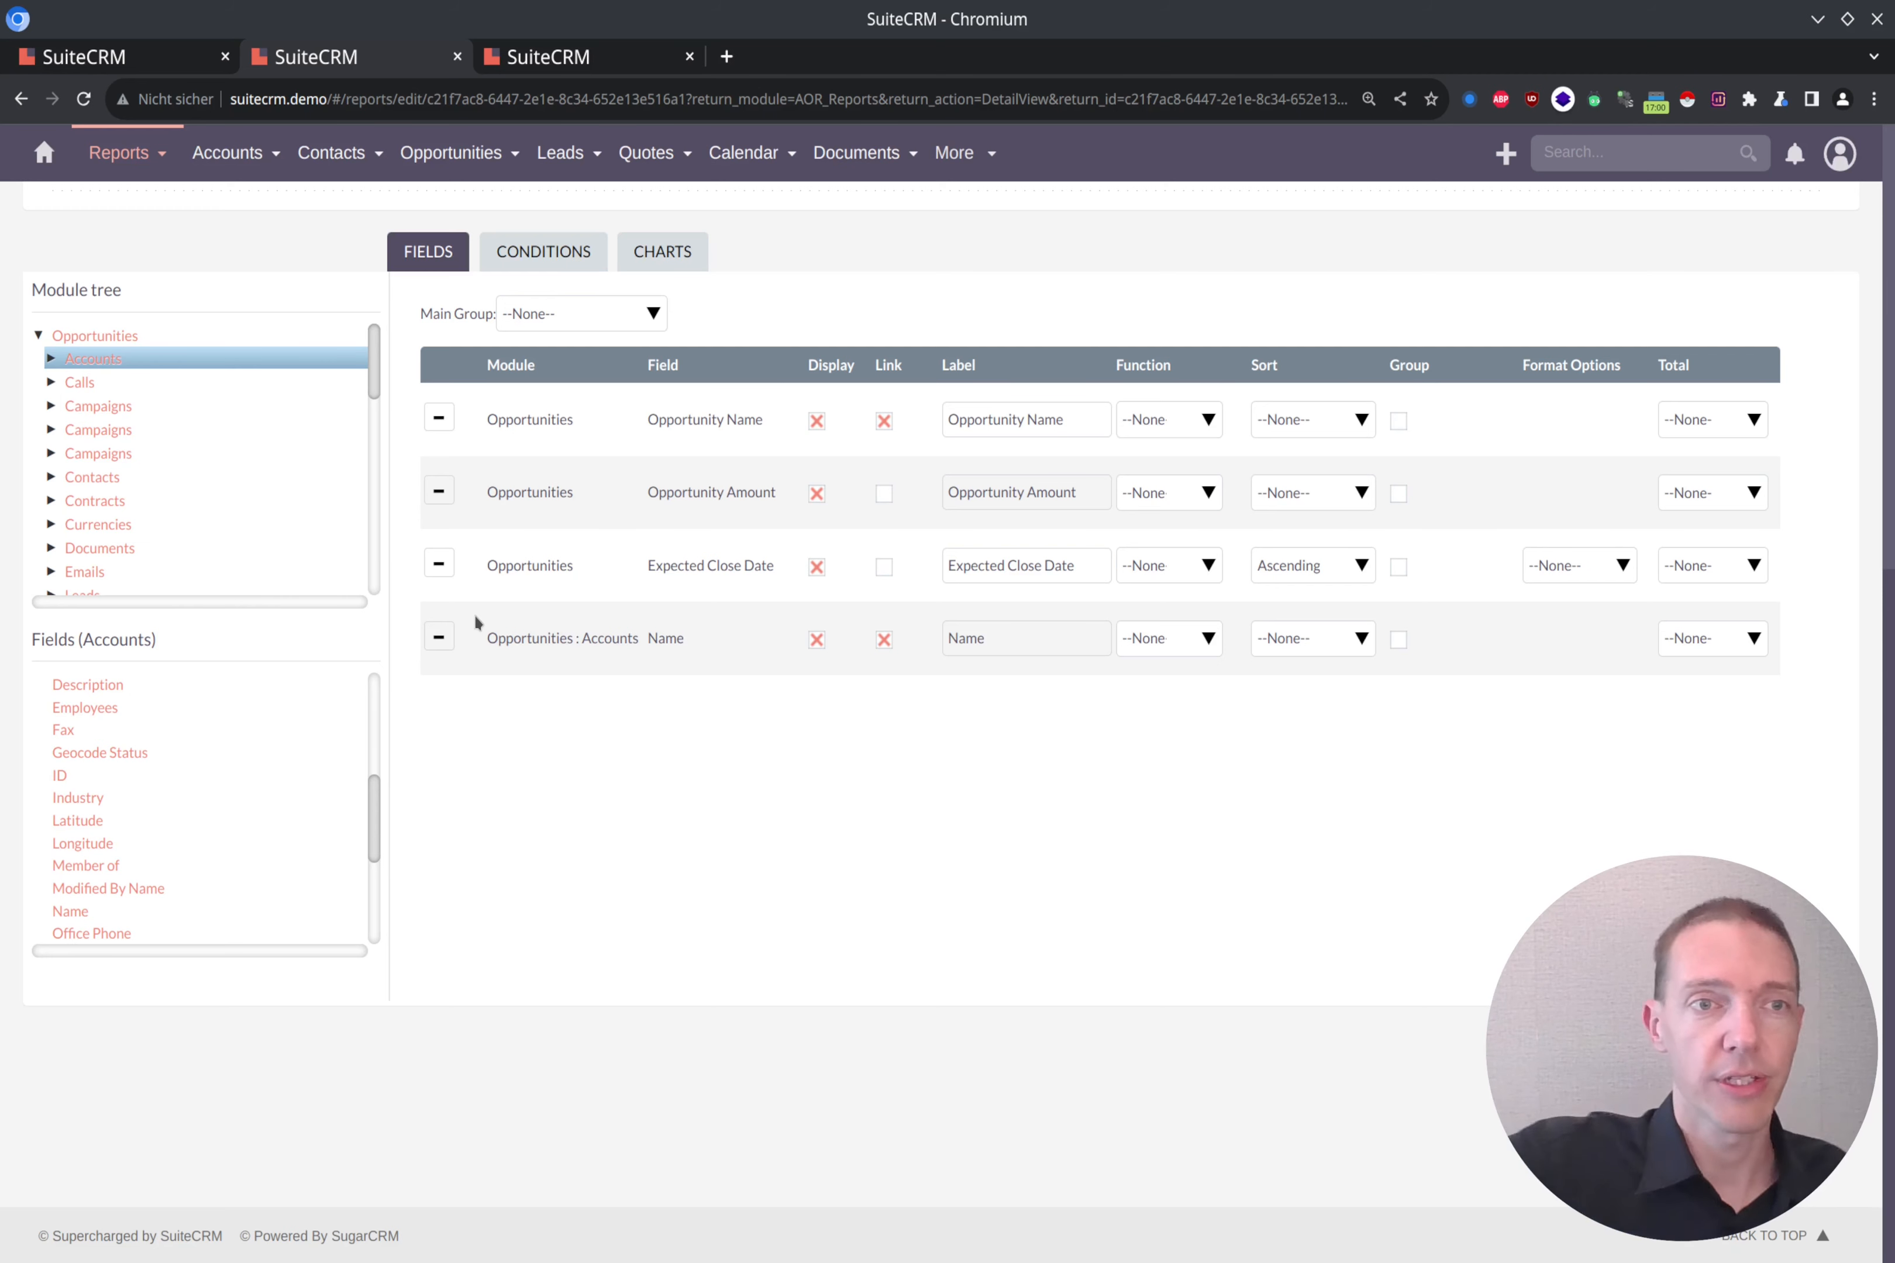
click(50, 359)
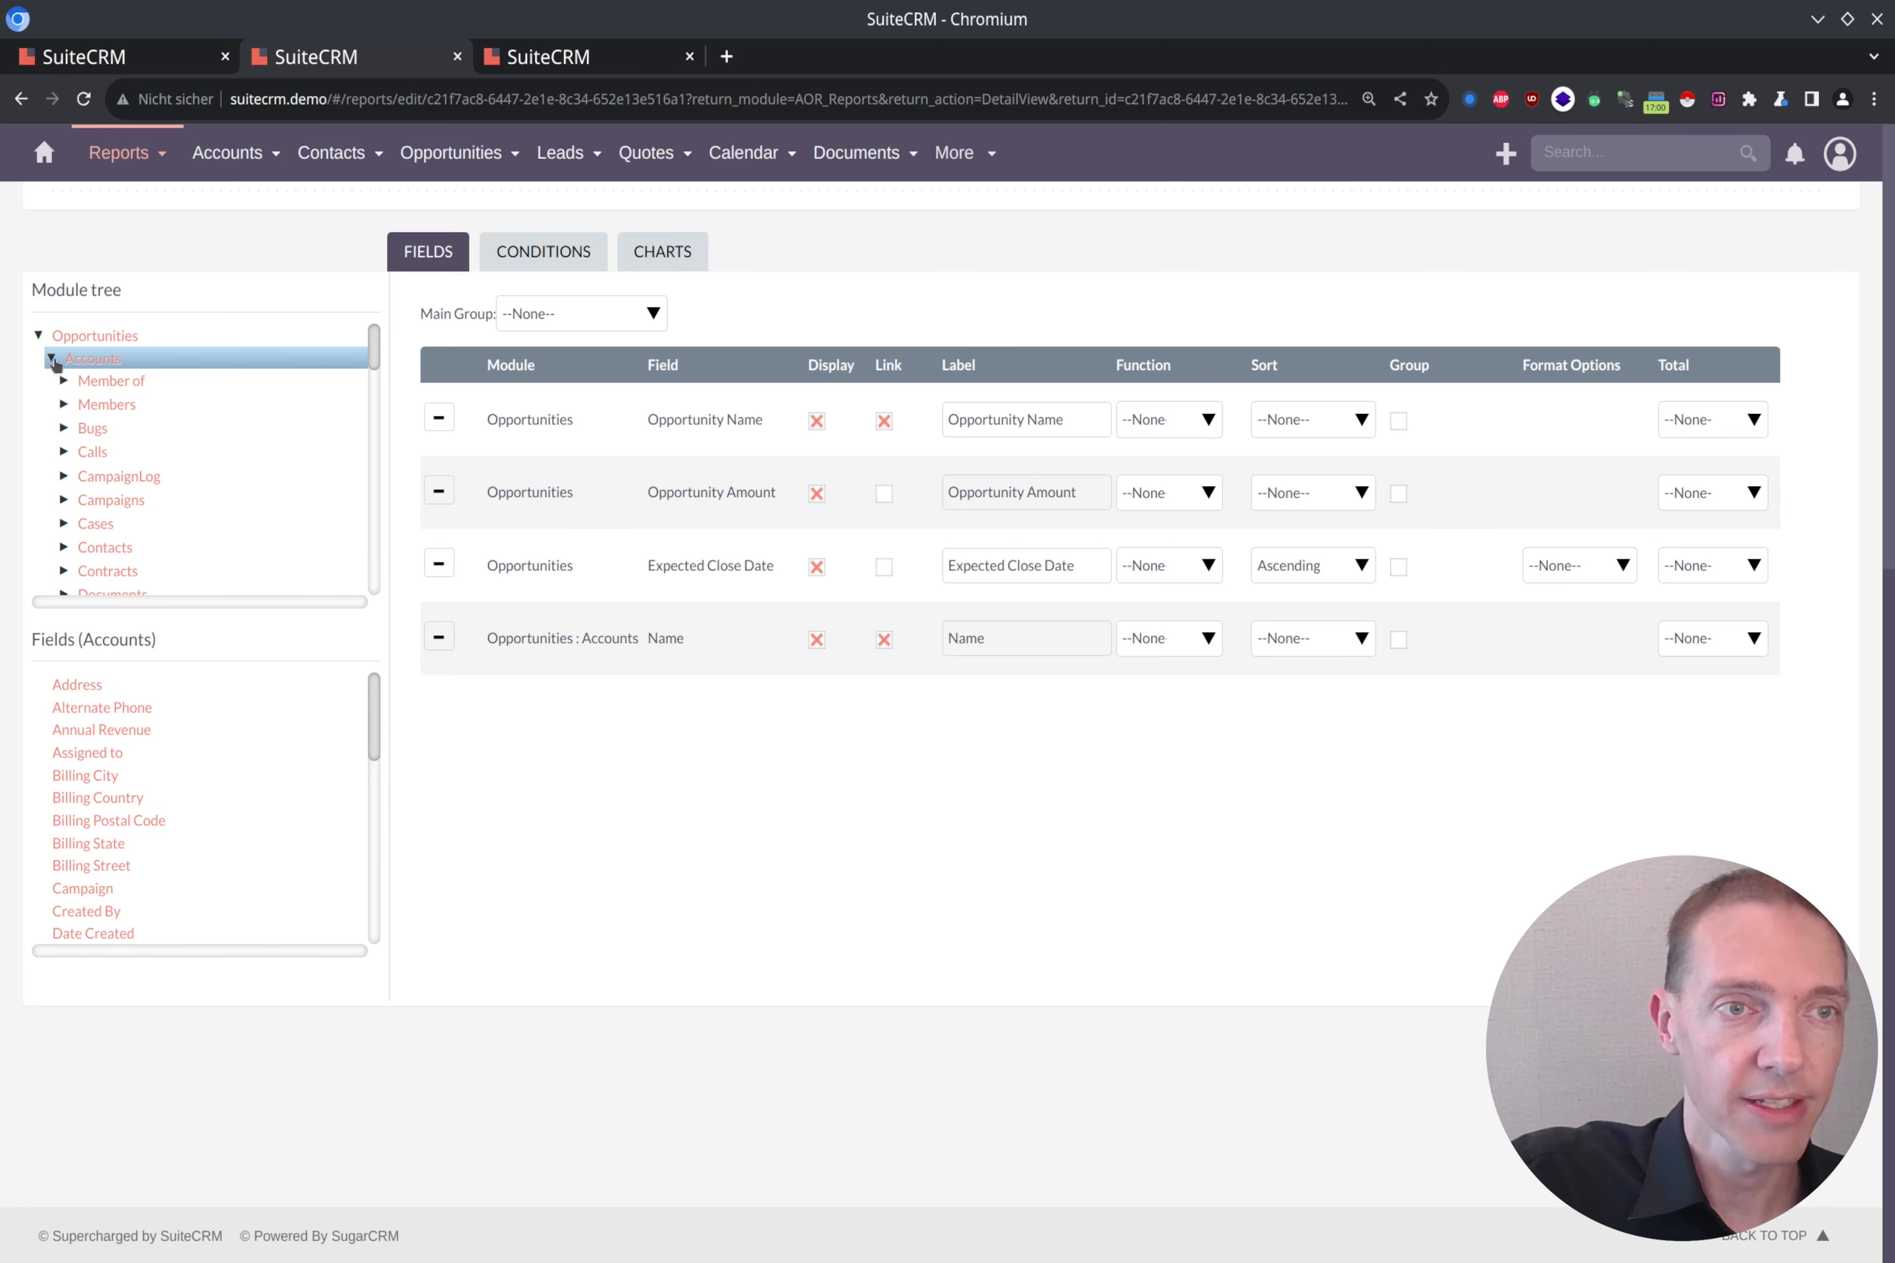
click(50, 358)
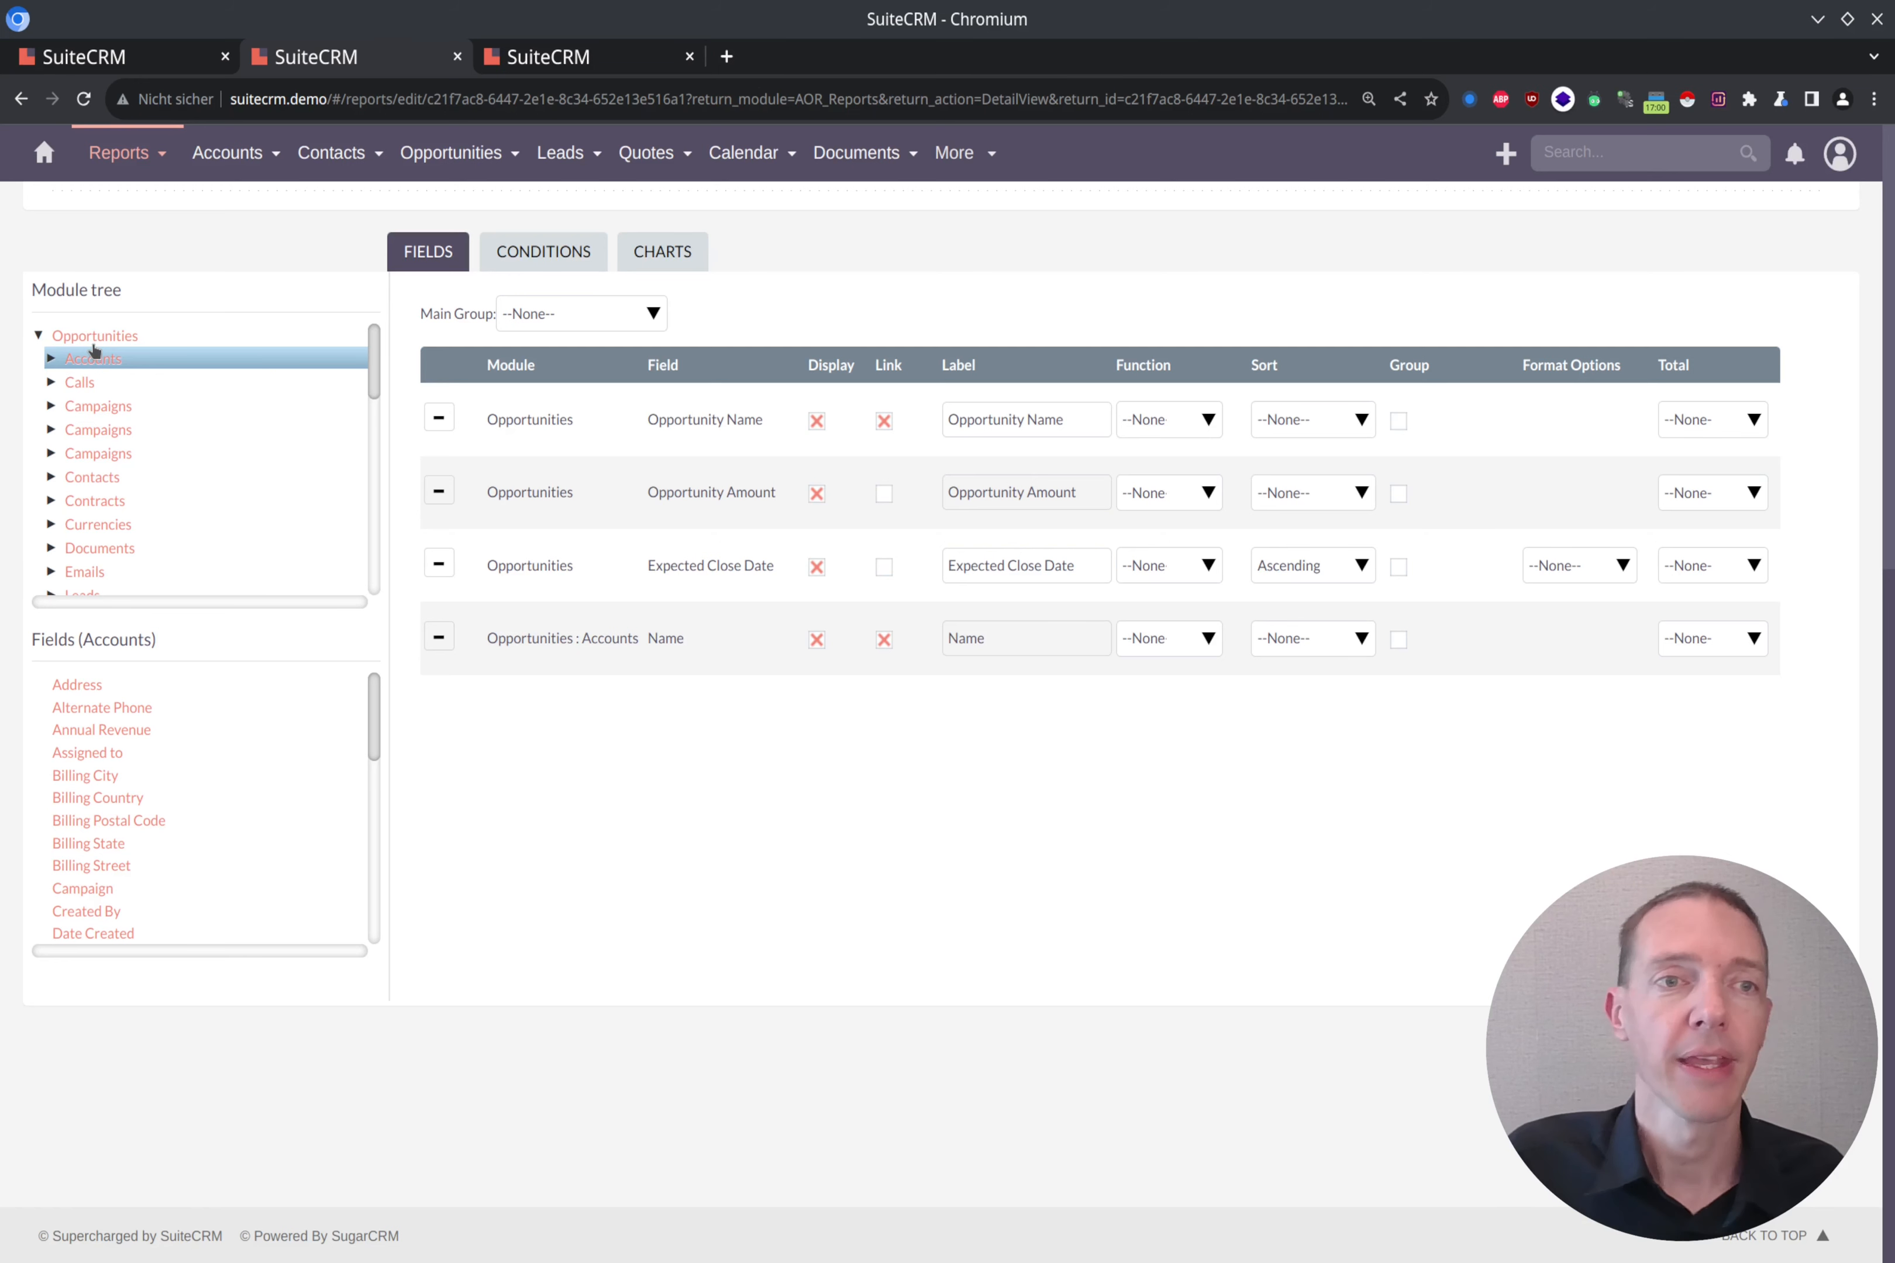
Step: Add the First Name, Last Name and Office Phone fields of the Contacts module related to Opportunities to the report
click(106, 481)
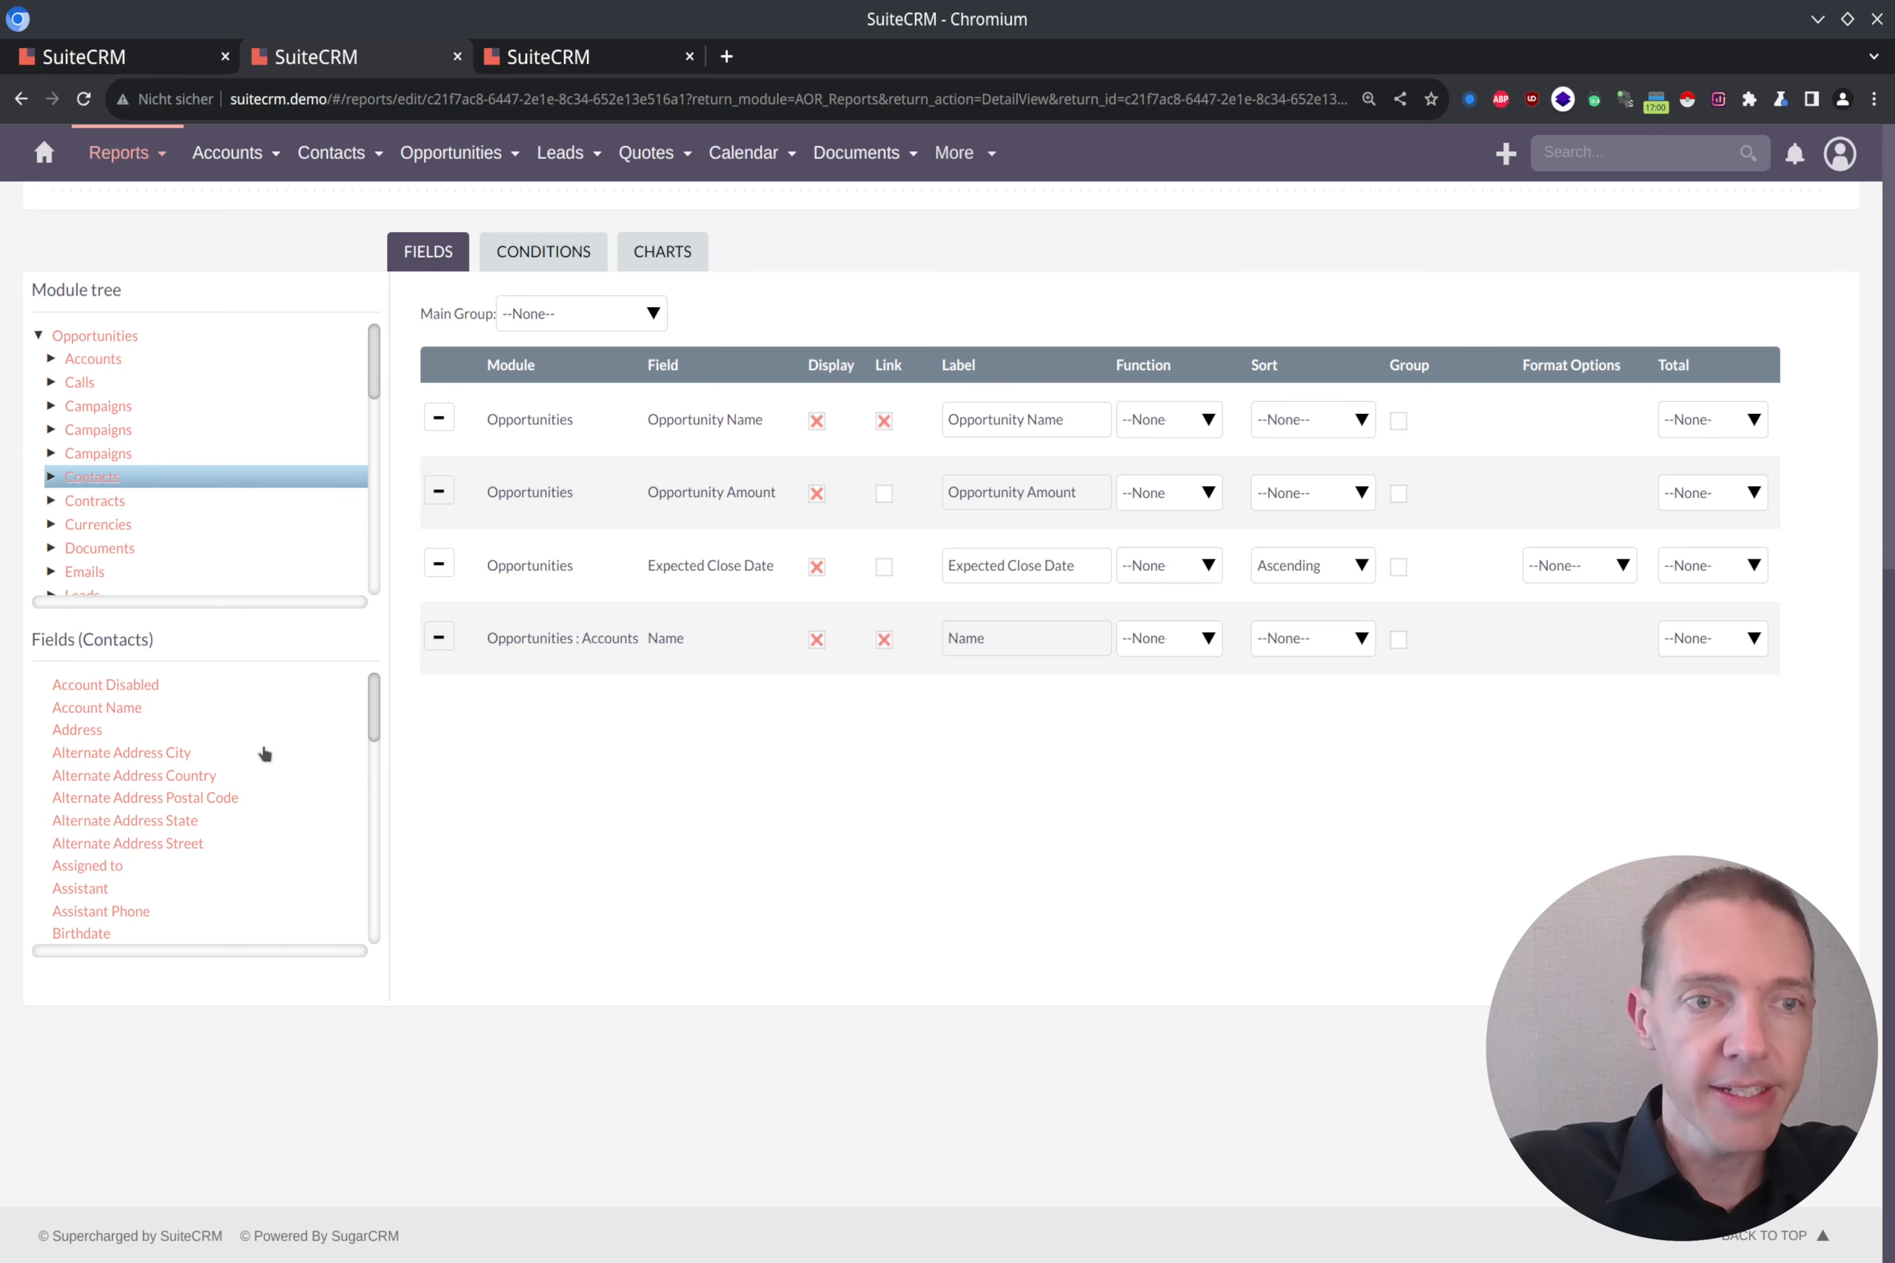
scroll(220, 764, down, 5)
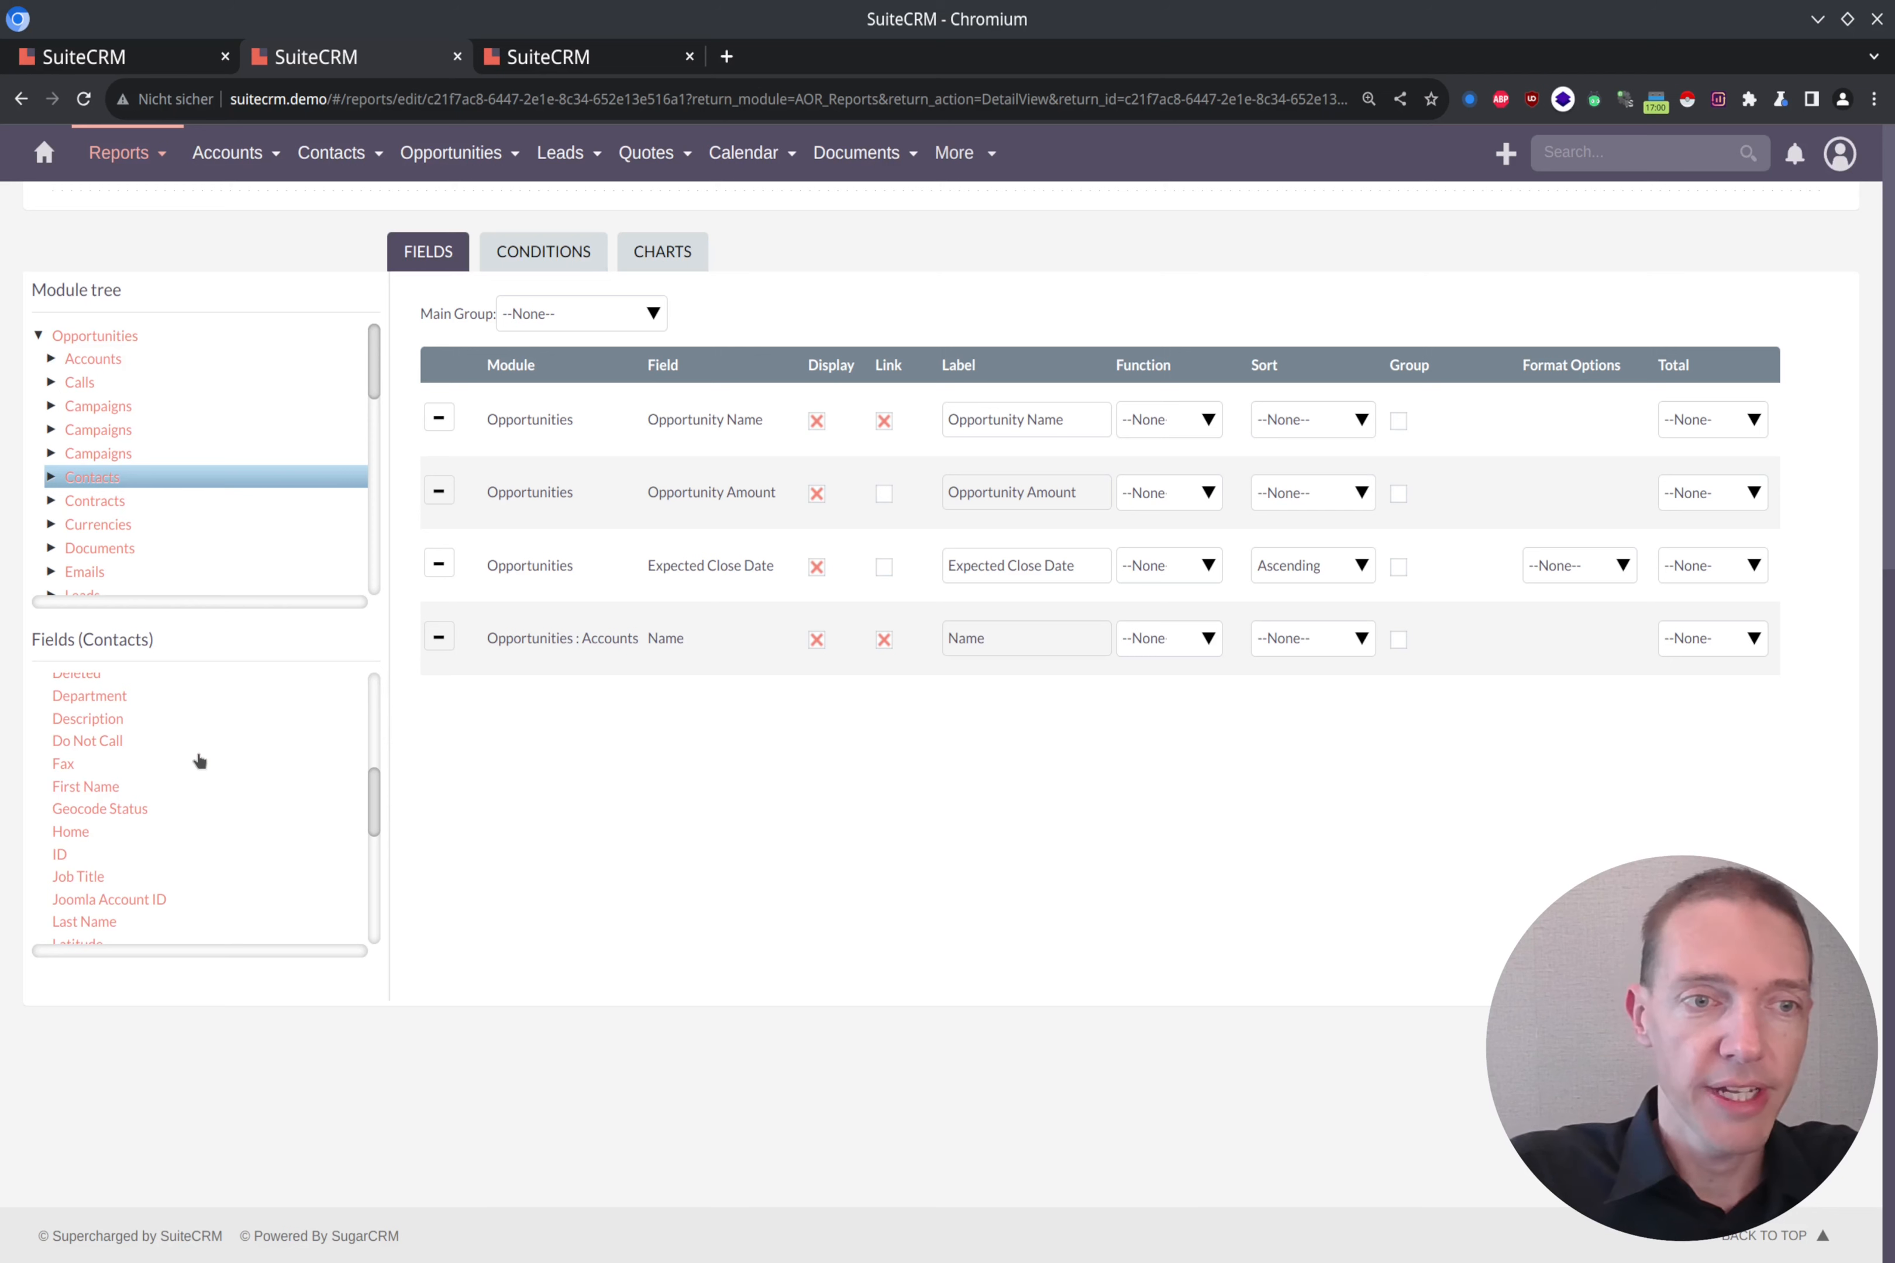
double_click(94, 784)
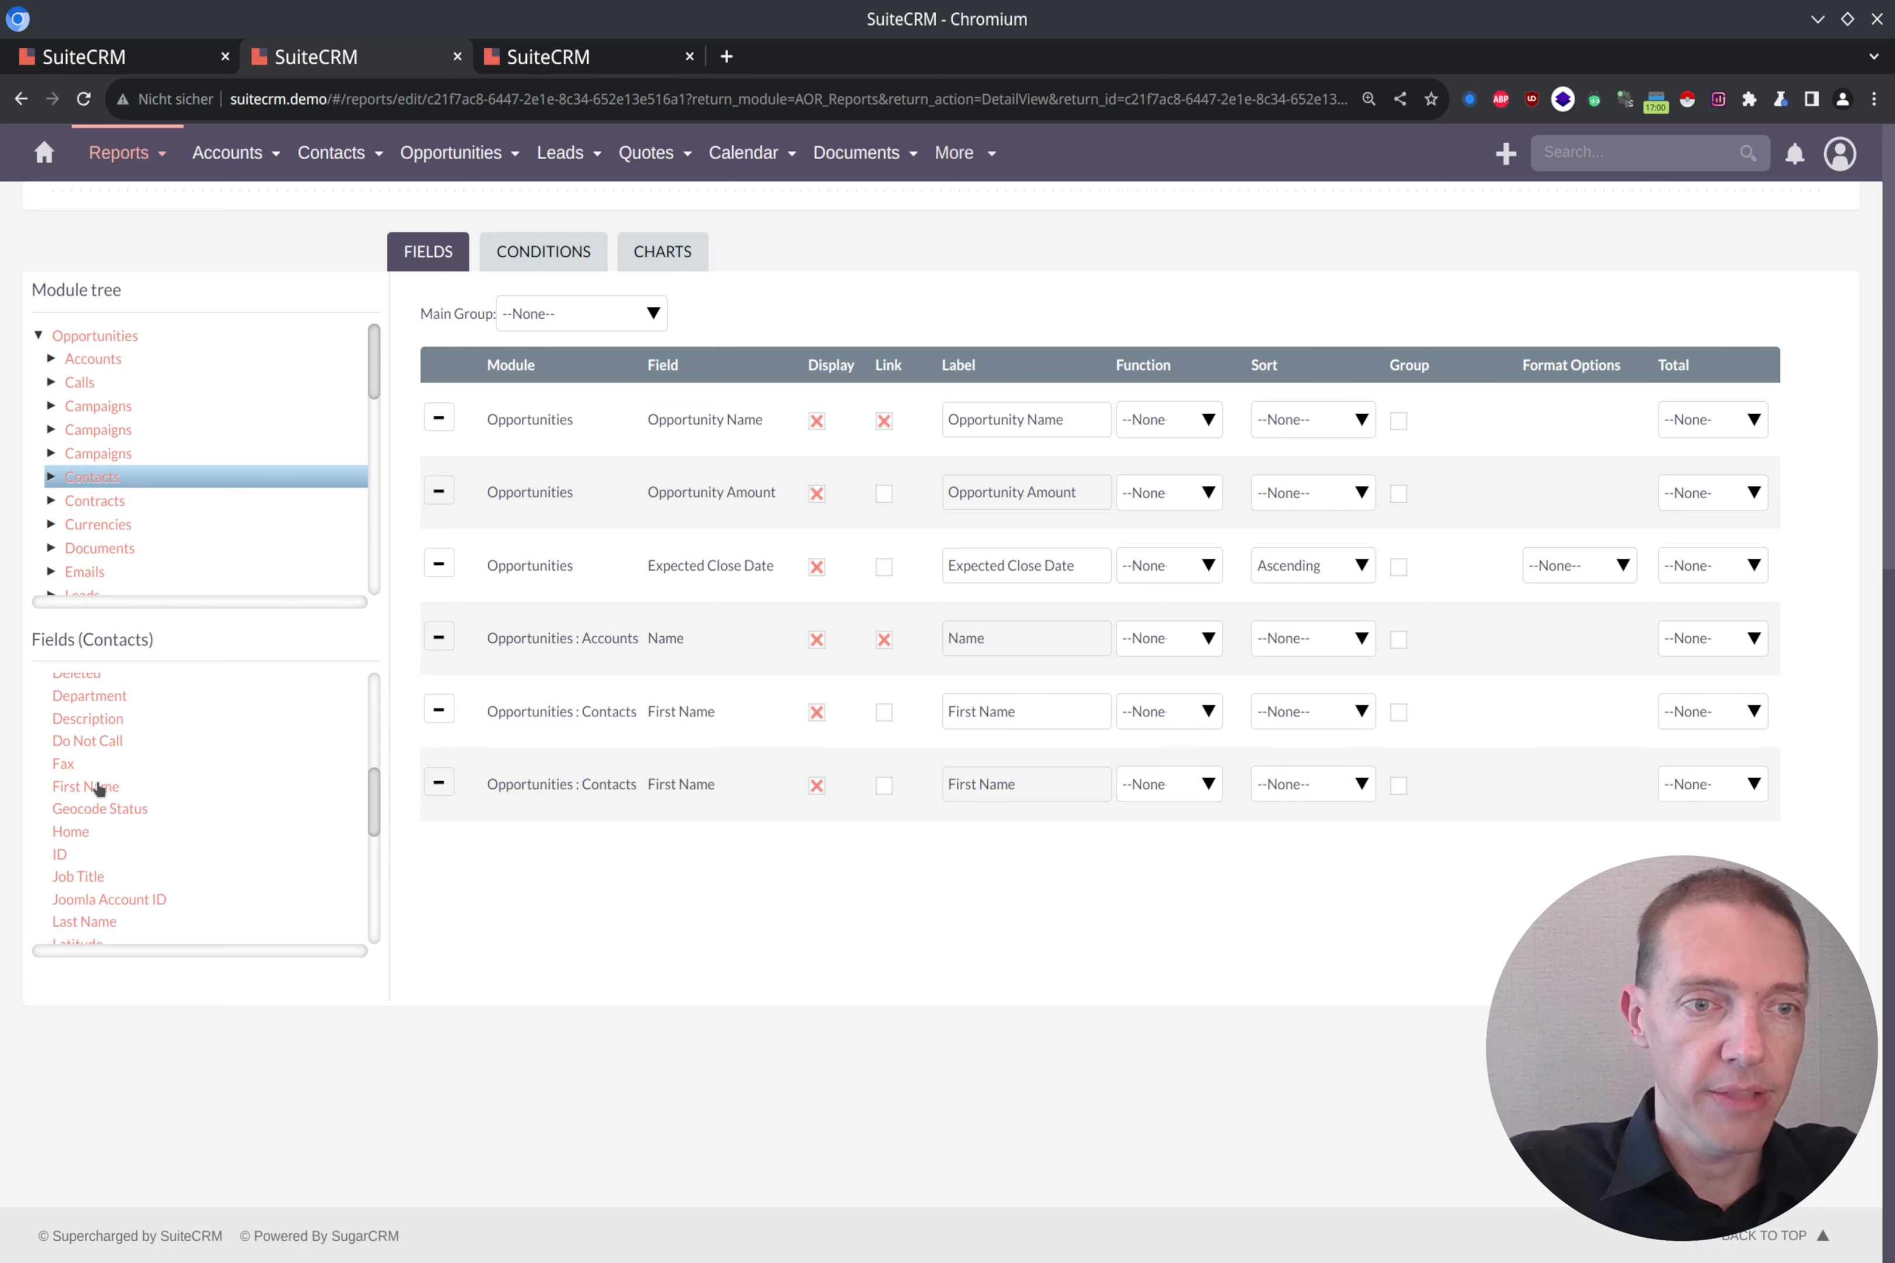
scroll(158, 812, down, 2)
double_click(106, 803)
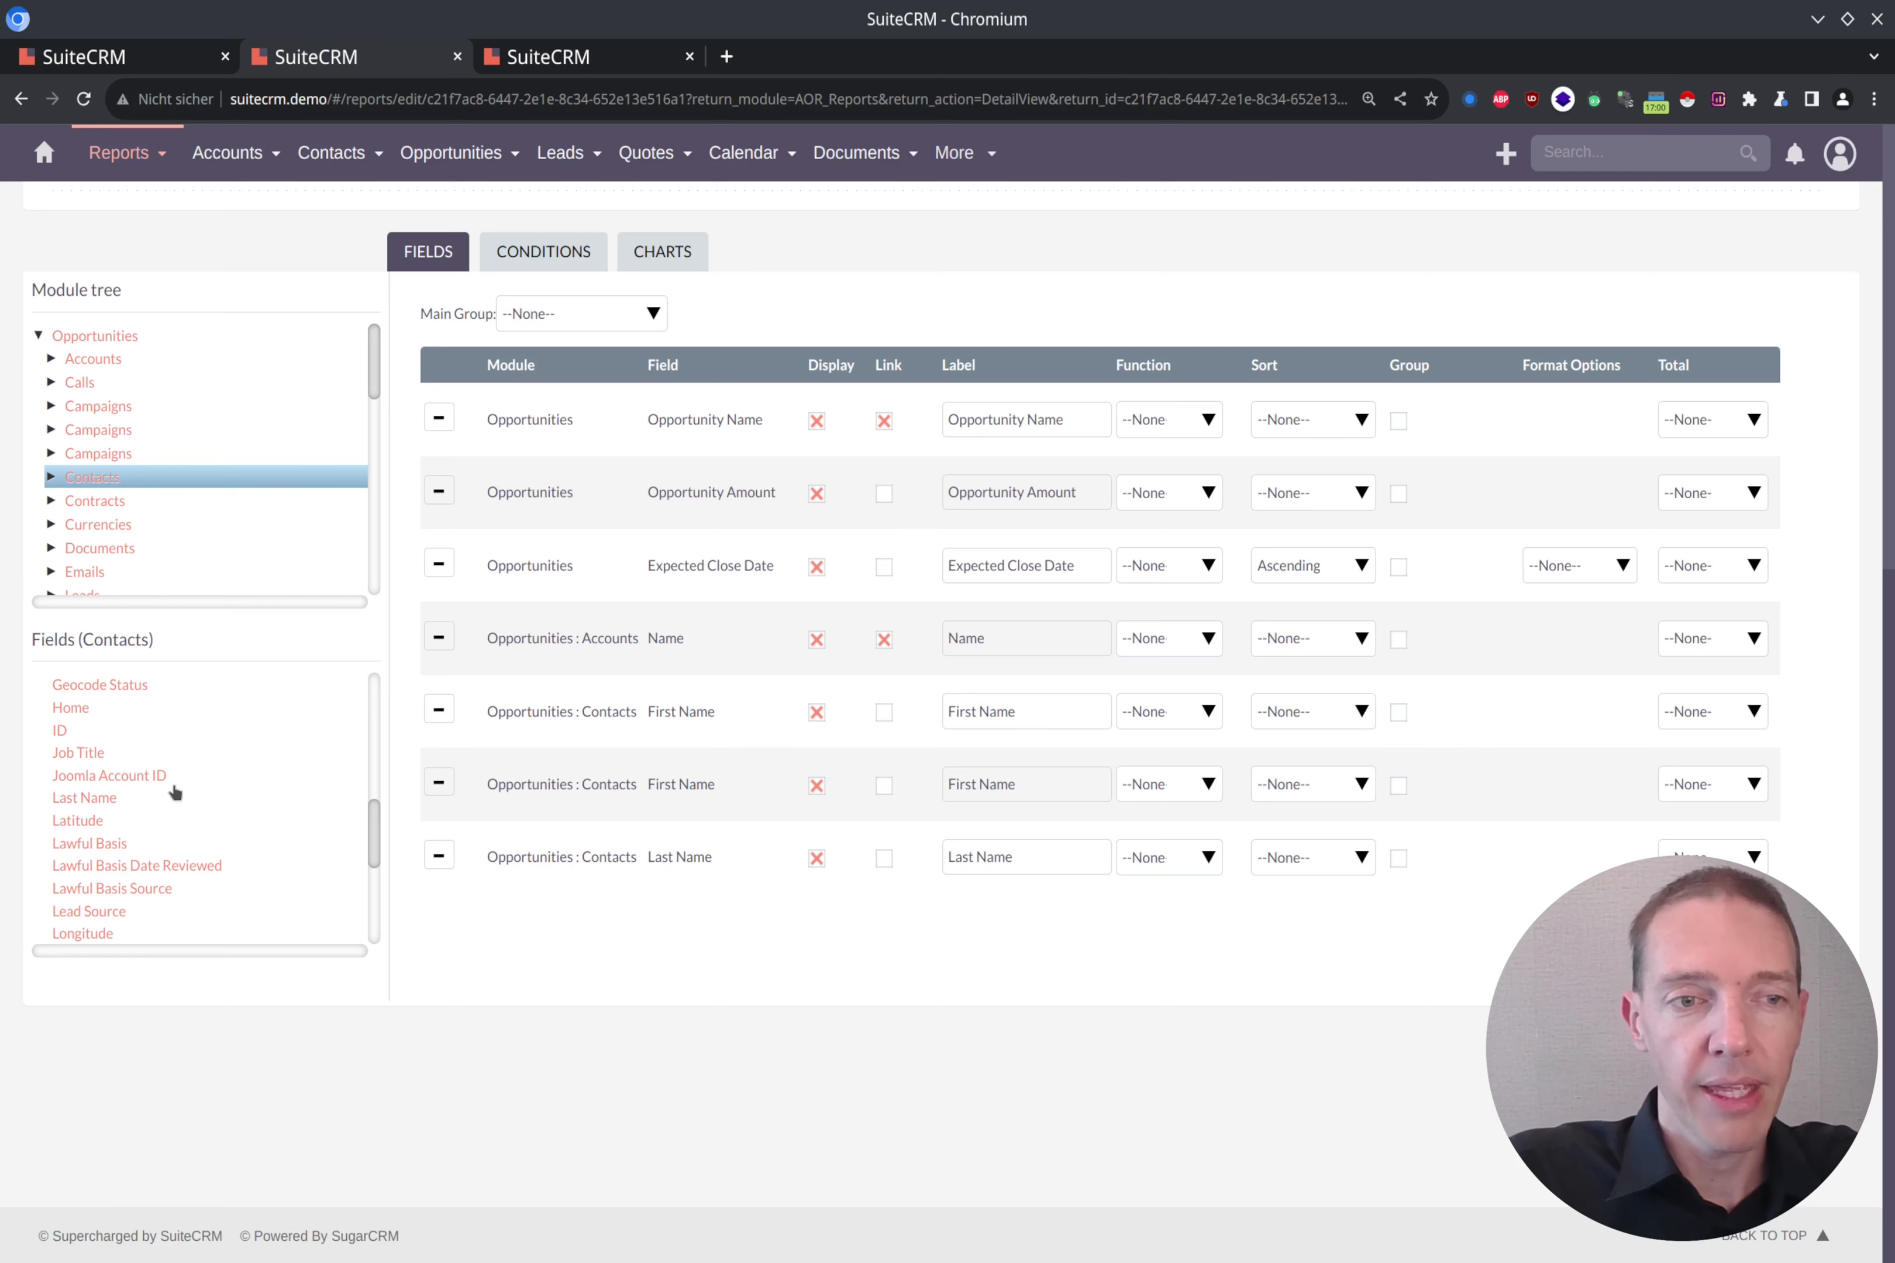
scroll(174, 780, down, 3)
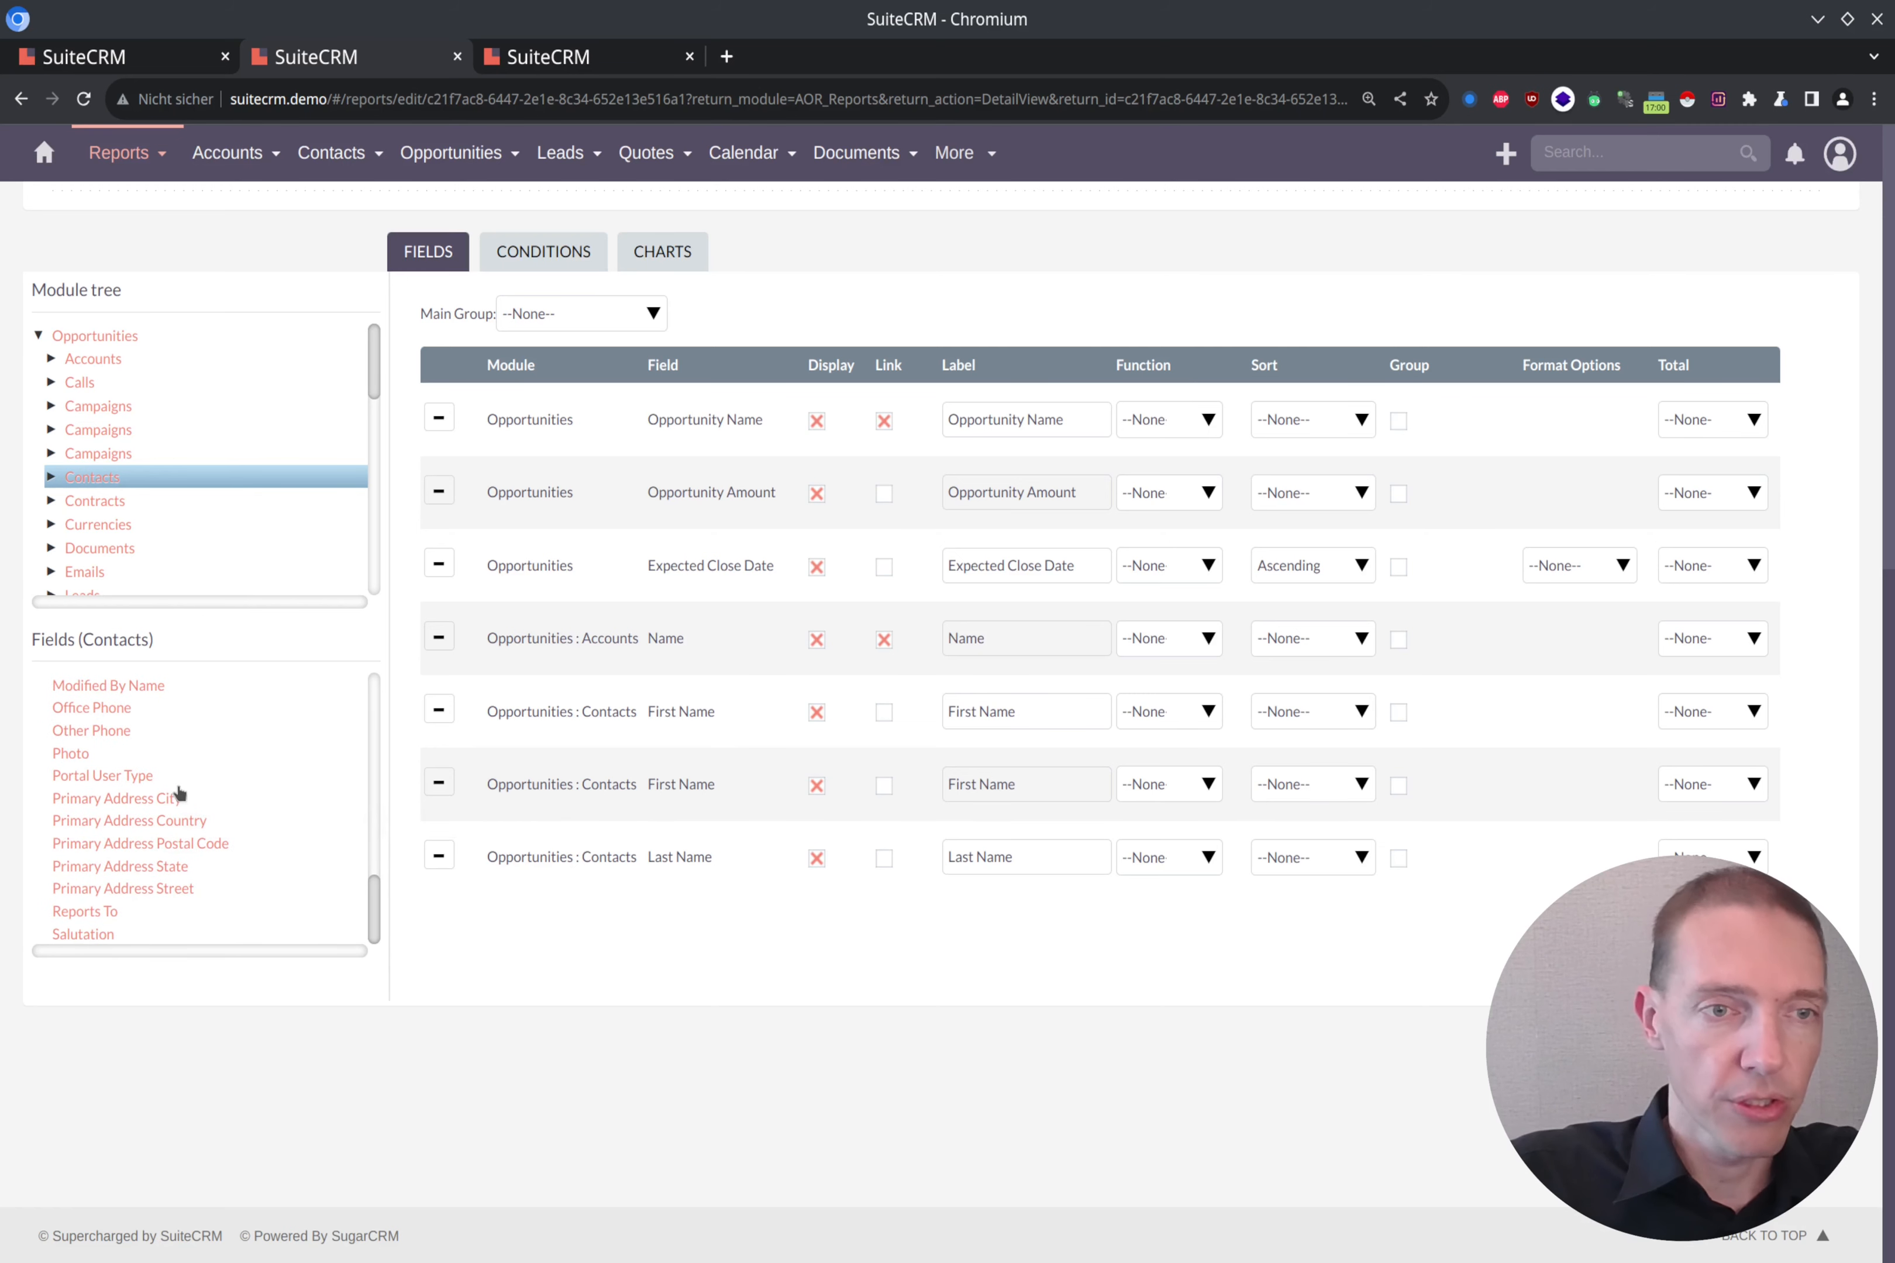
double_click(122, 716)
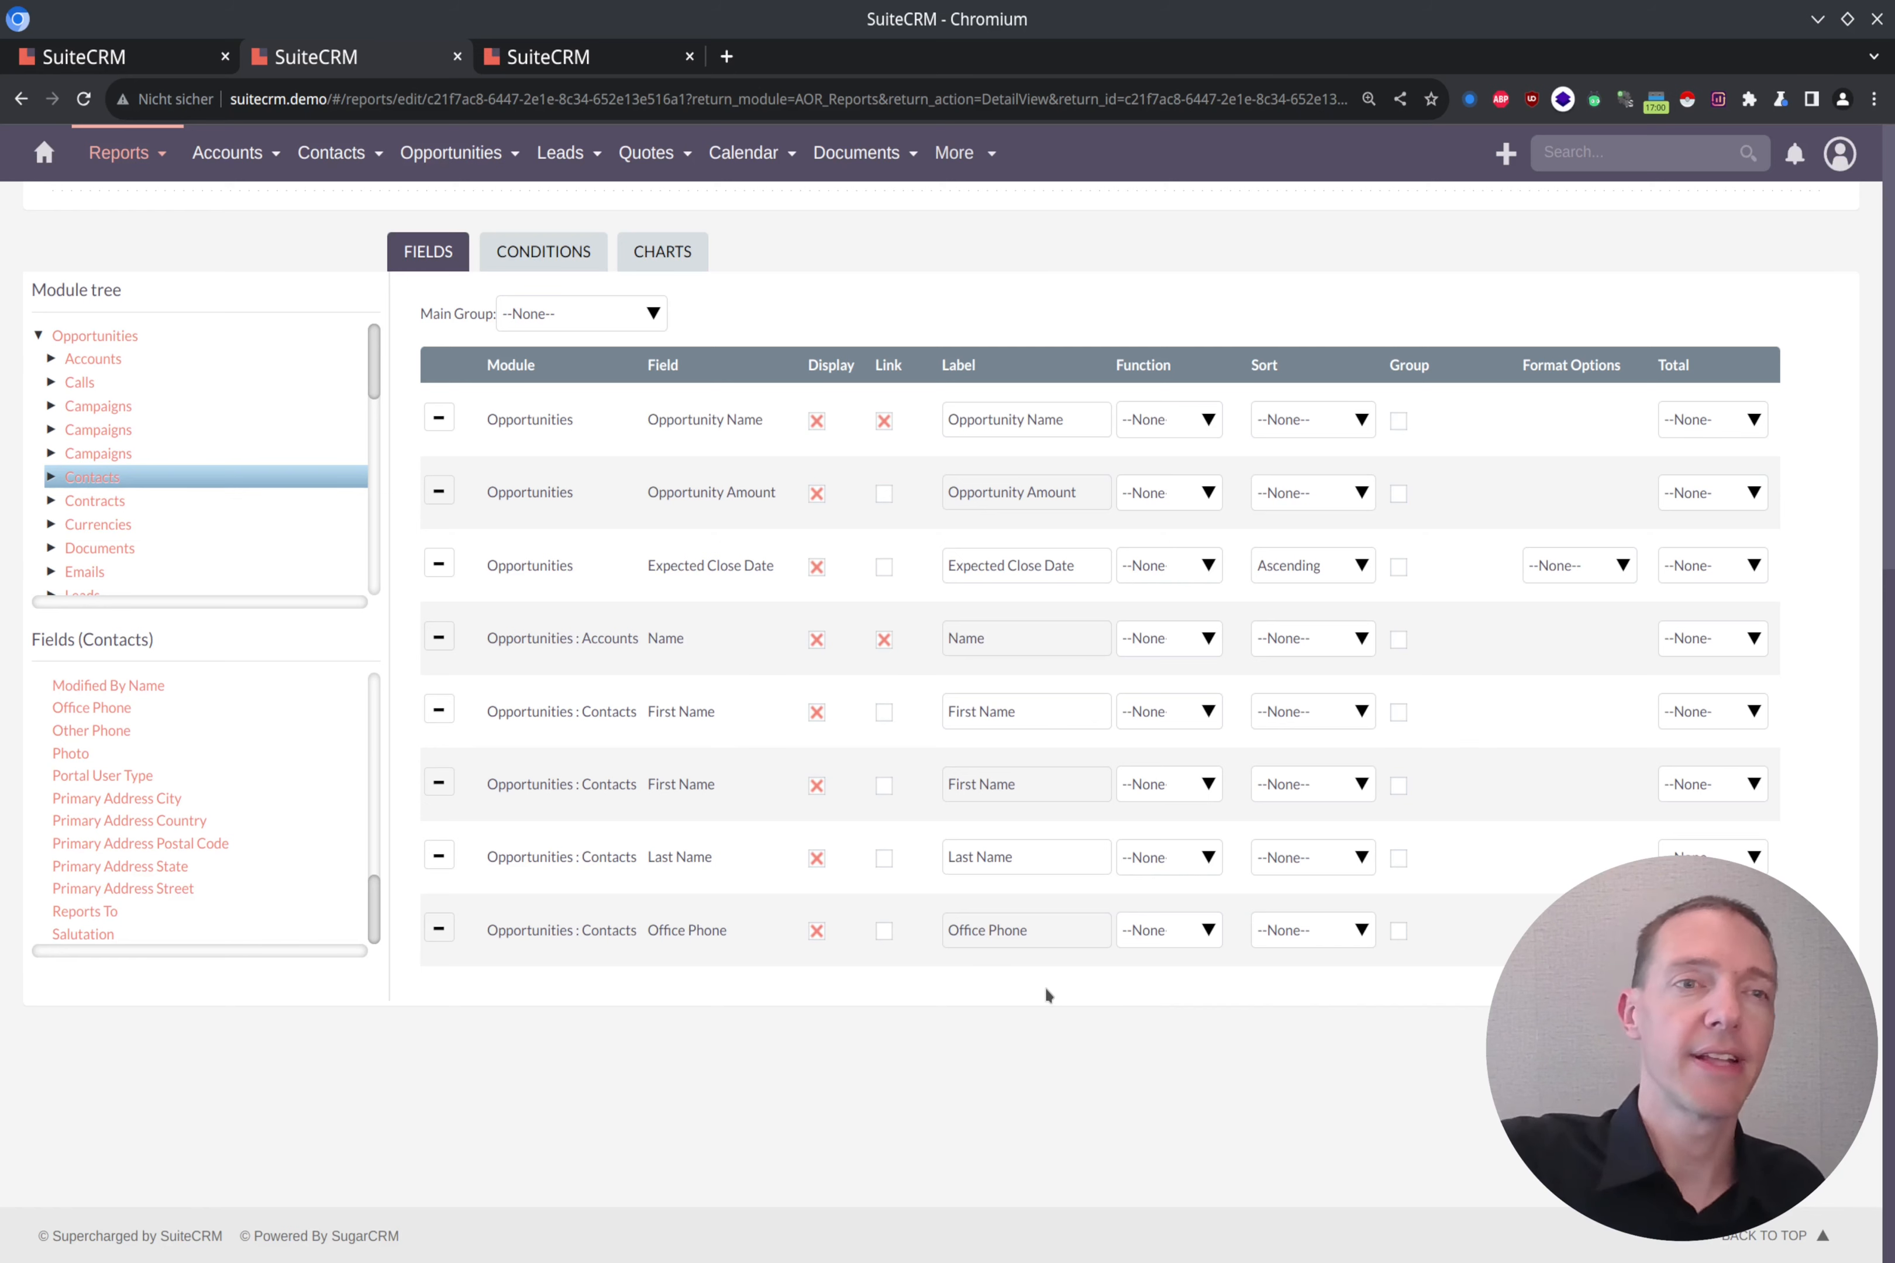
Step: Add the Email Address field from the Email Address submodule of Contacts and remove the duplicate First Name field
click(52, 478)
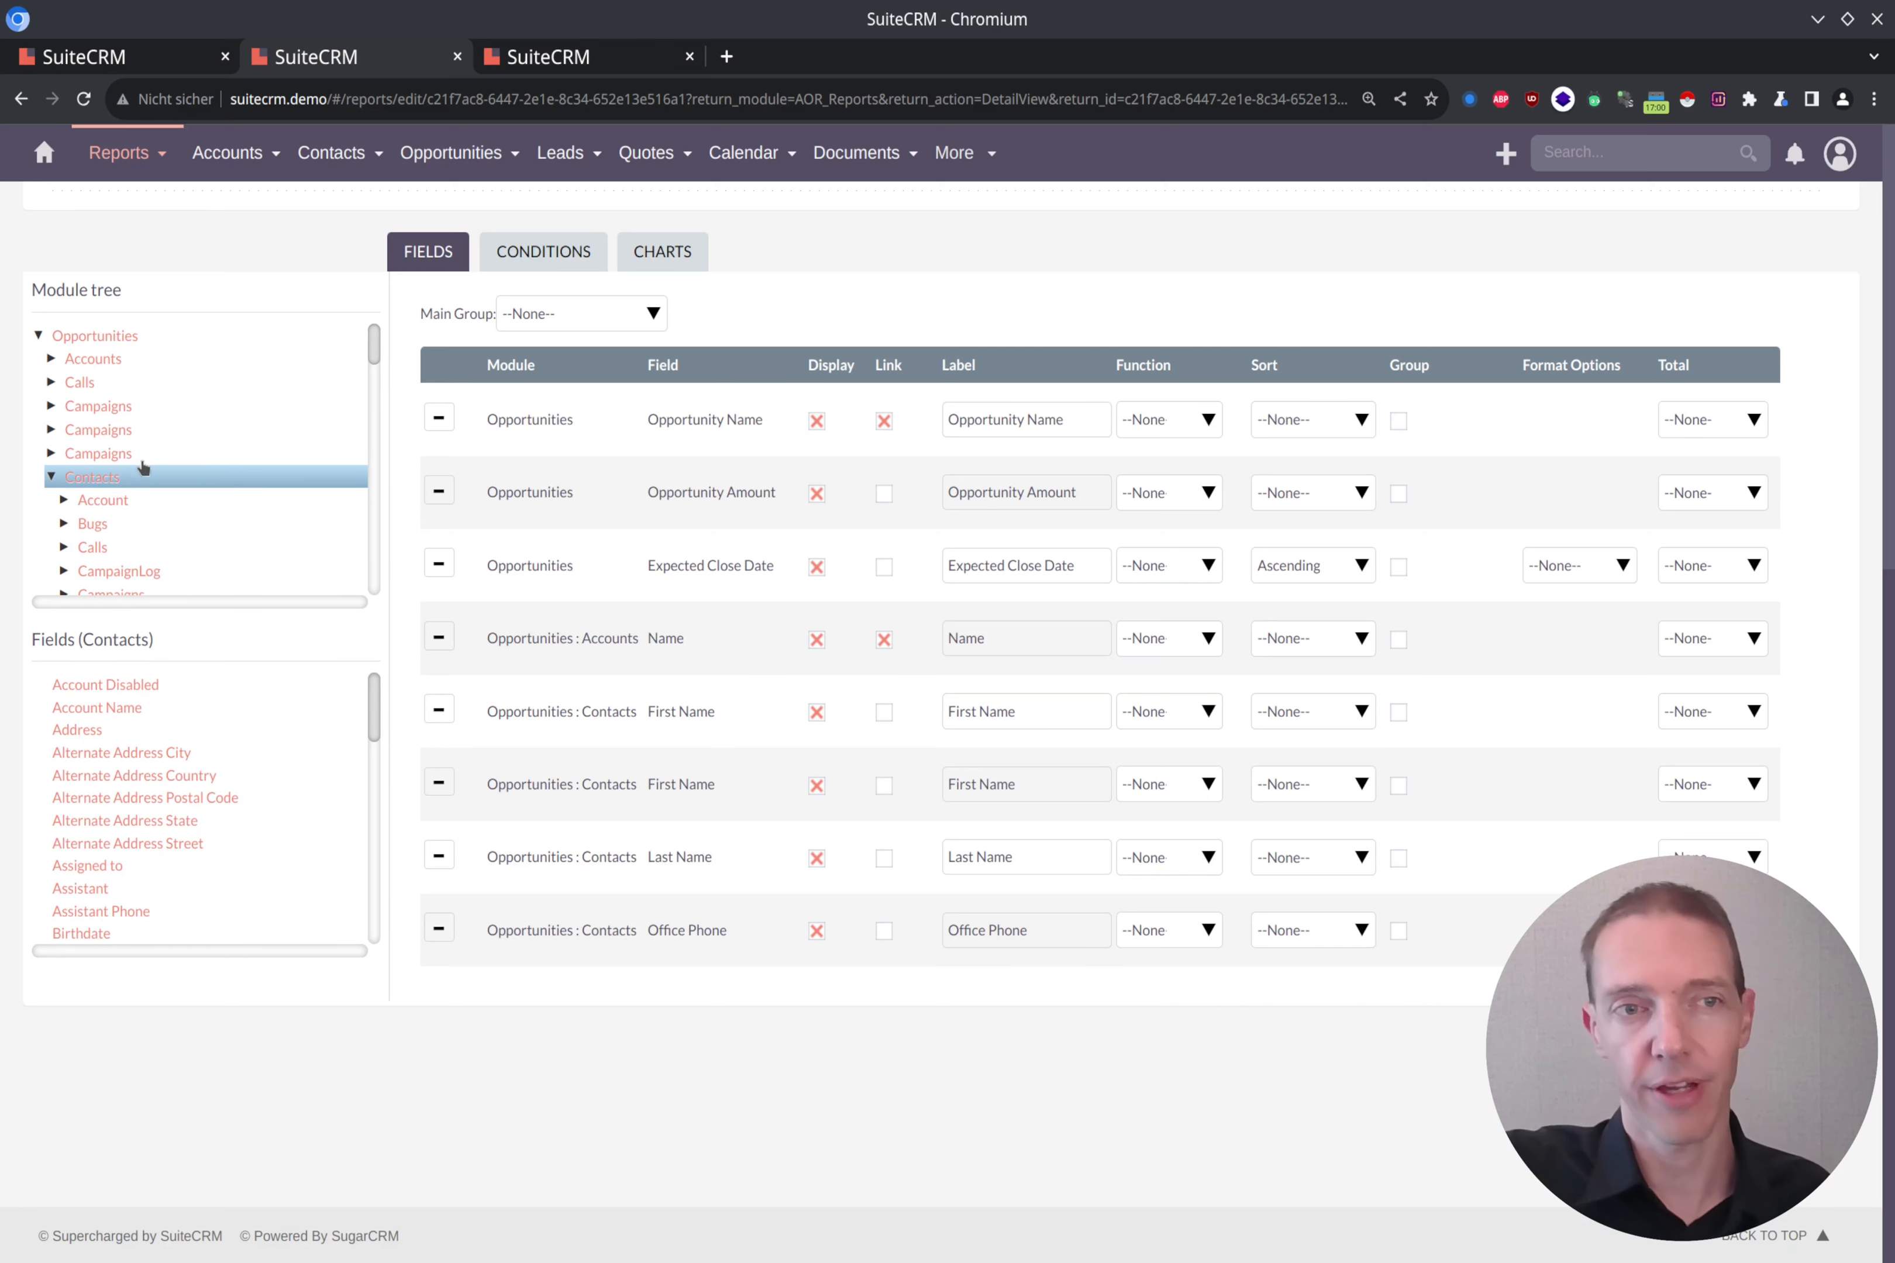
scroll(137, 448, down, 1)
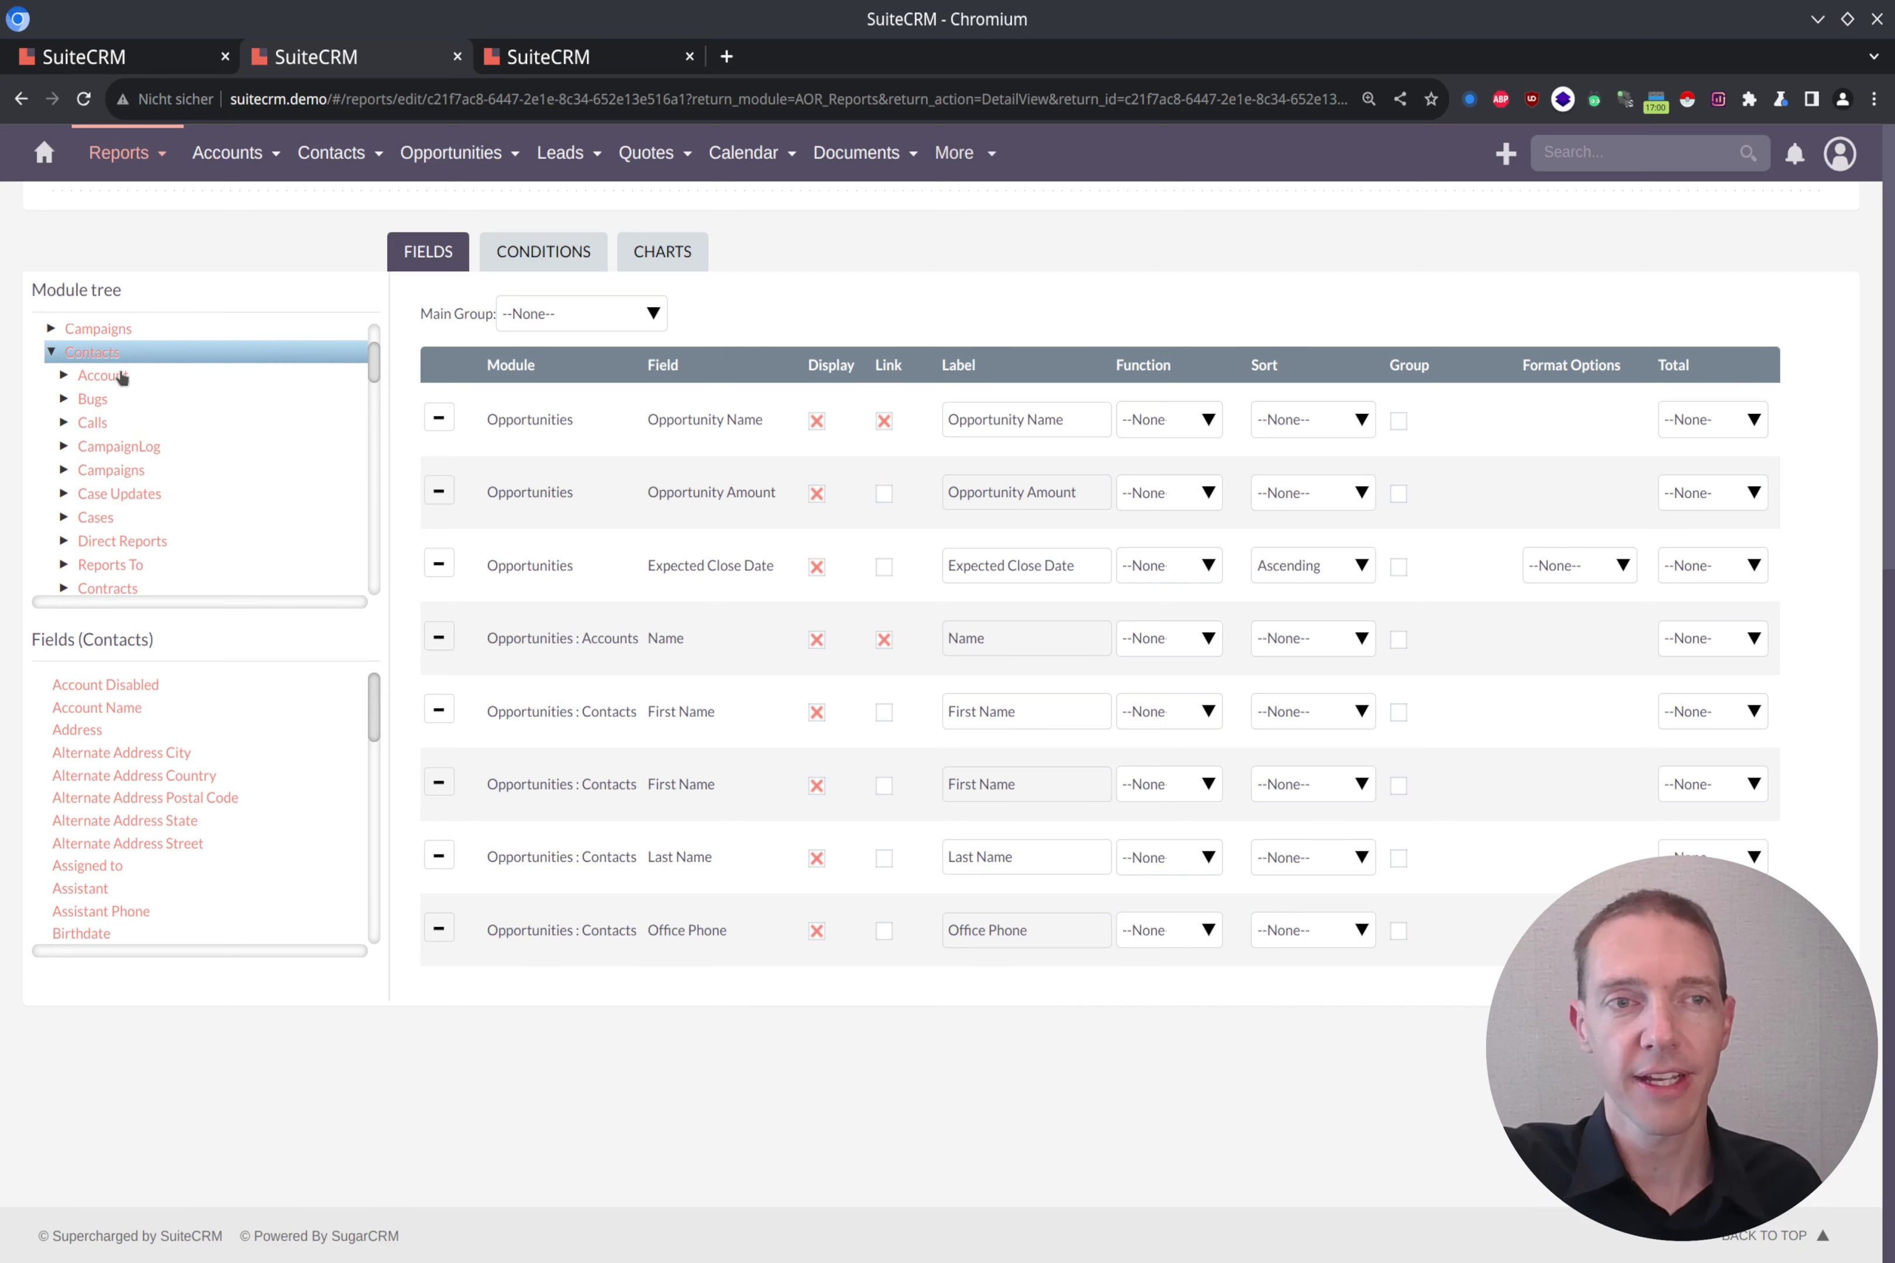
scroll(127, 388, down, 3)
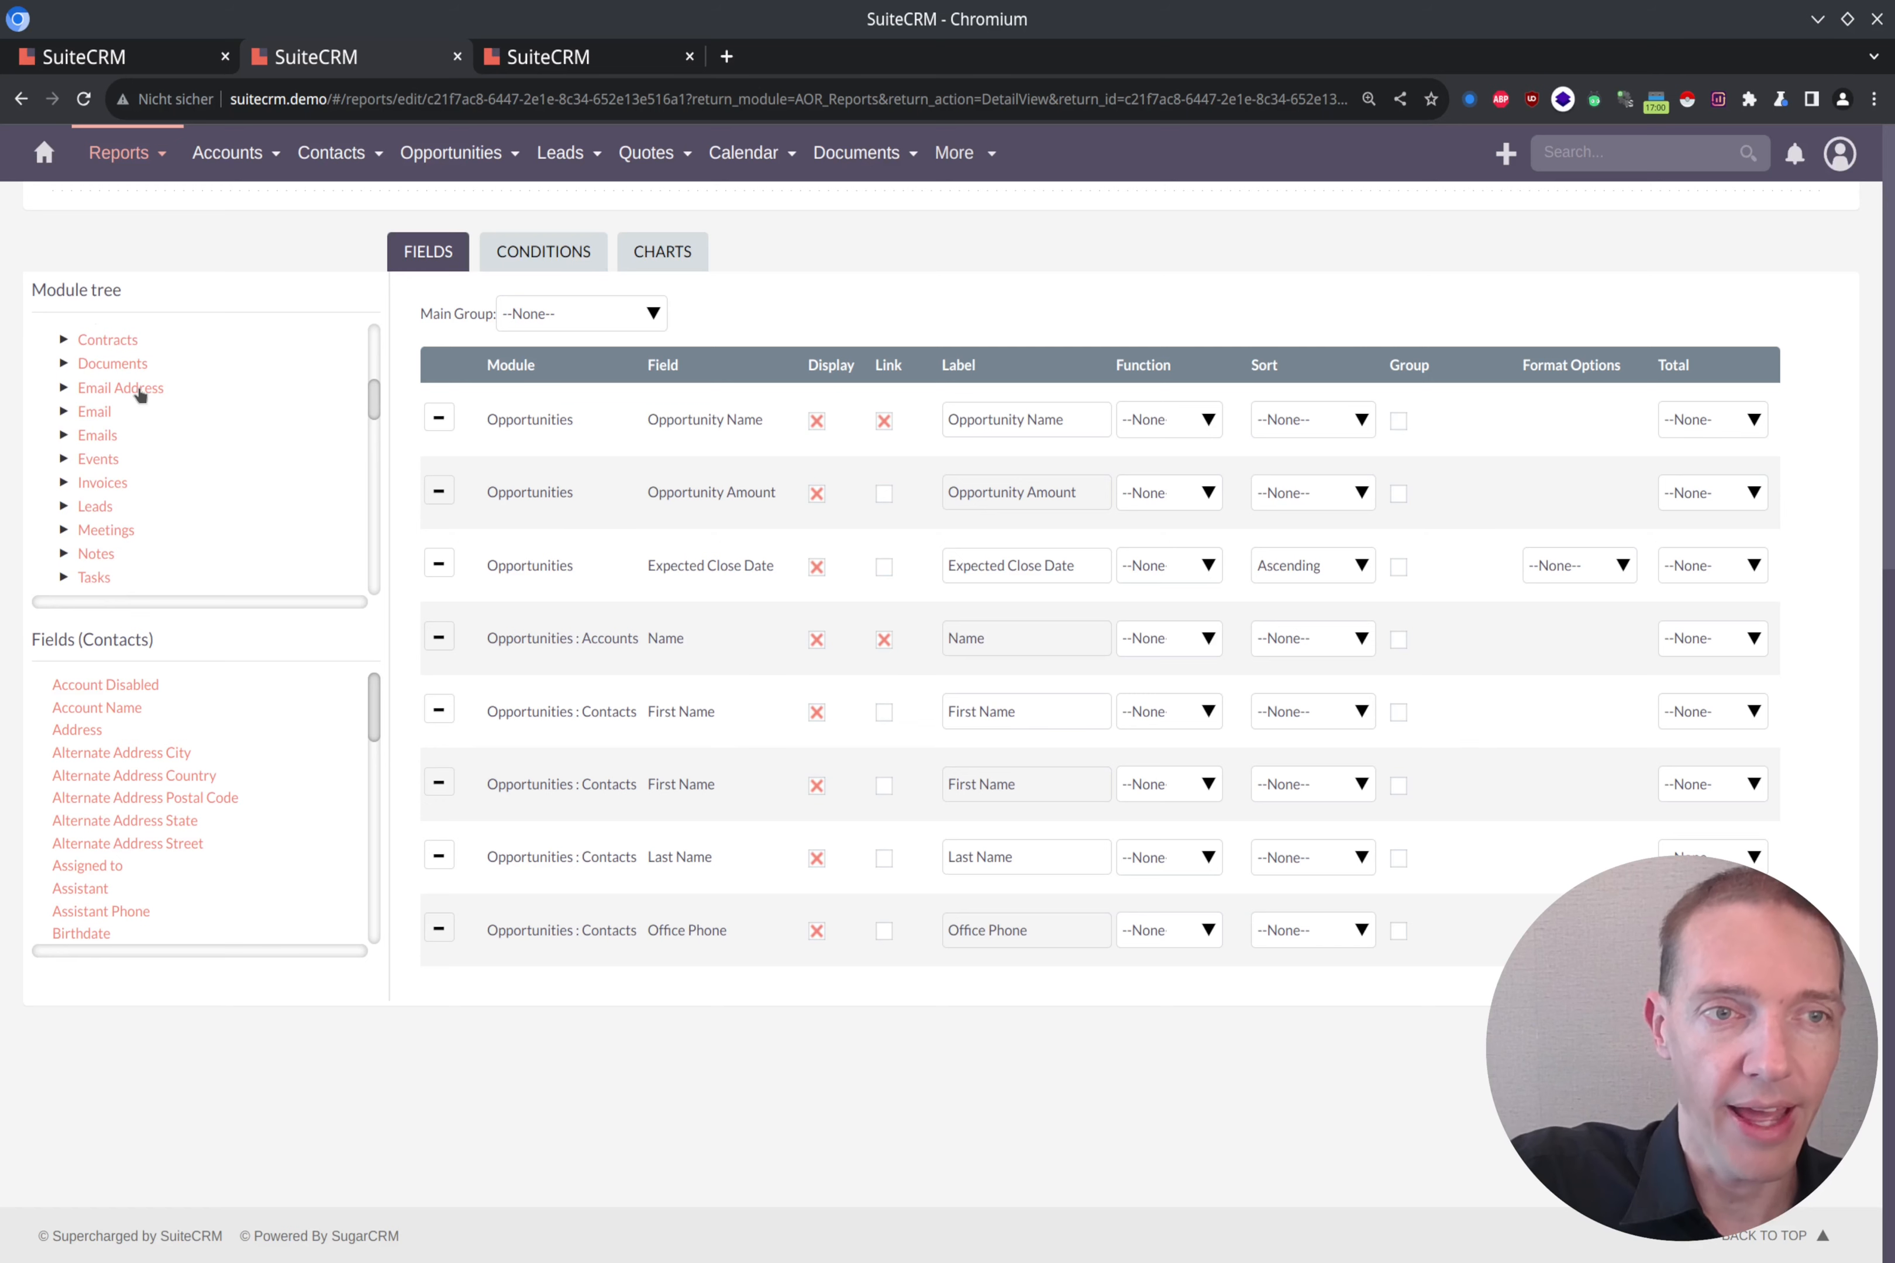
click(140, 394)
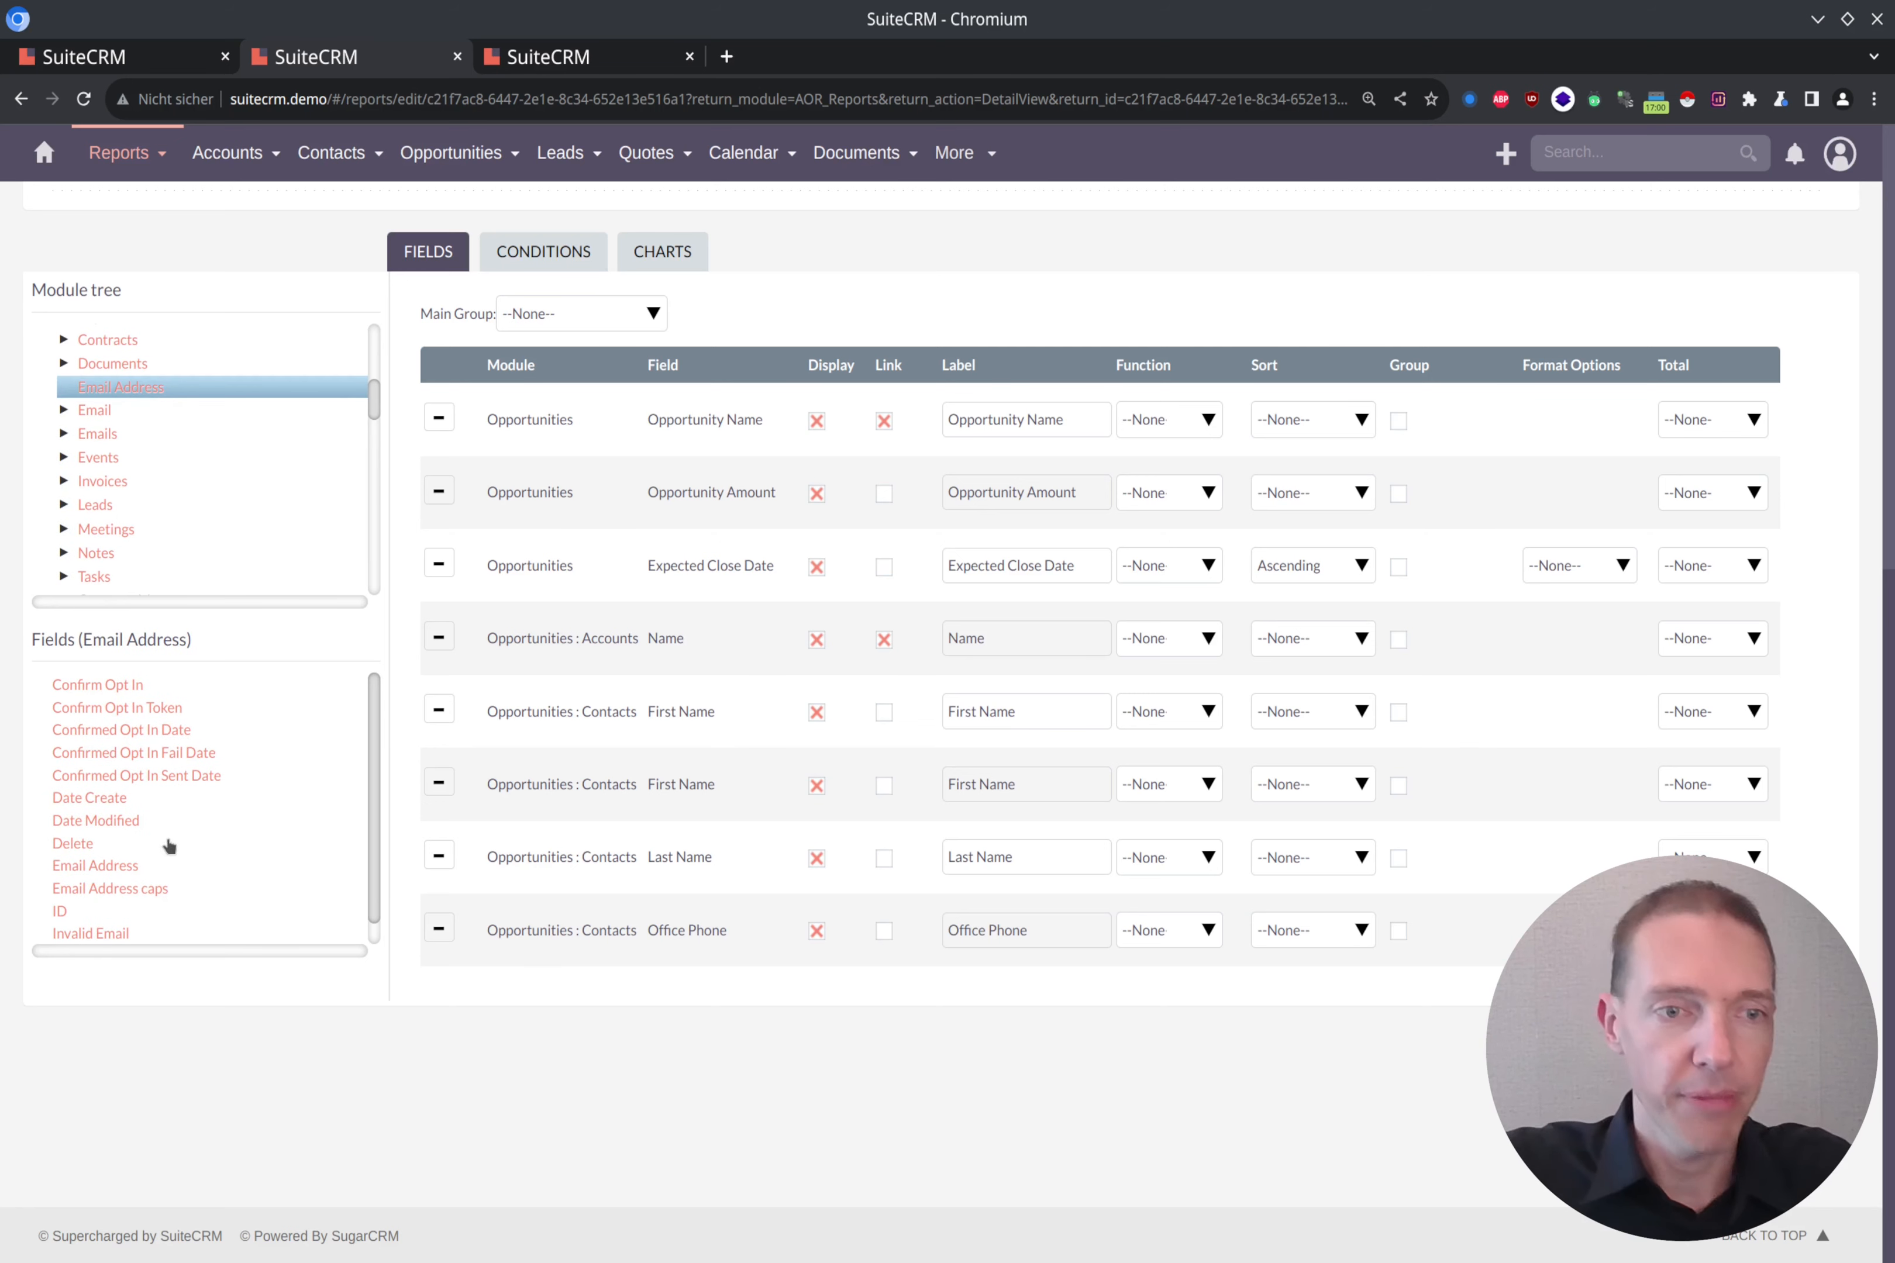
drag(127, 872, 753, 822)
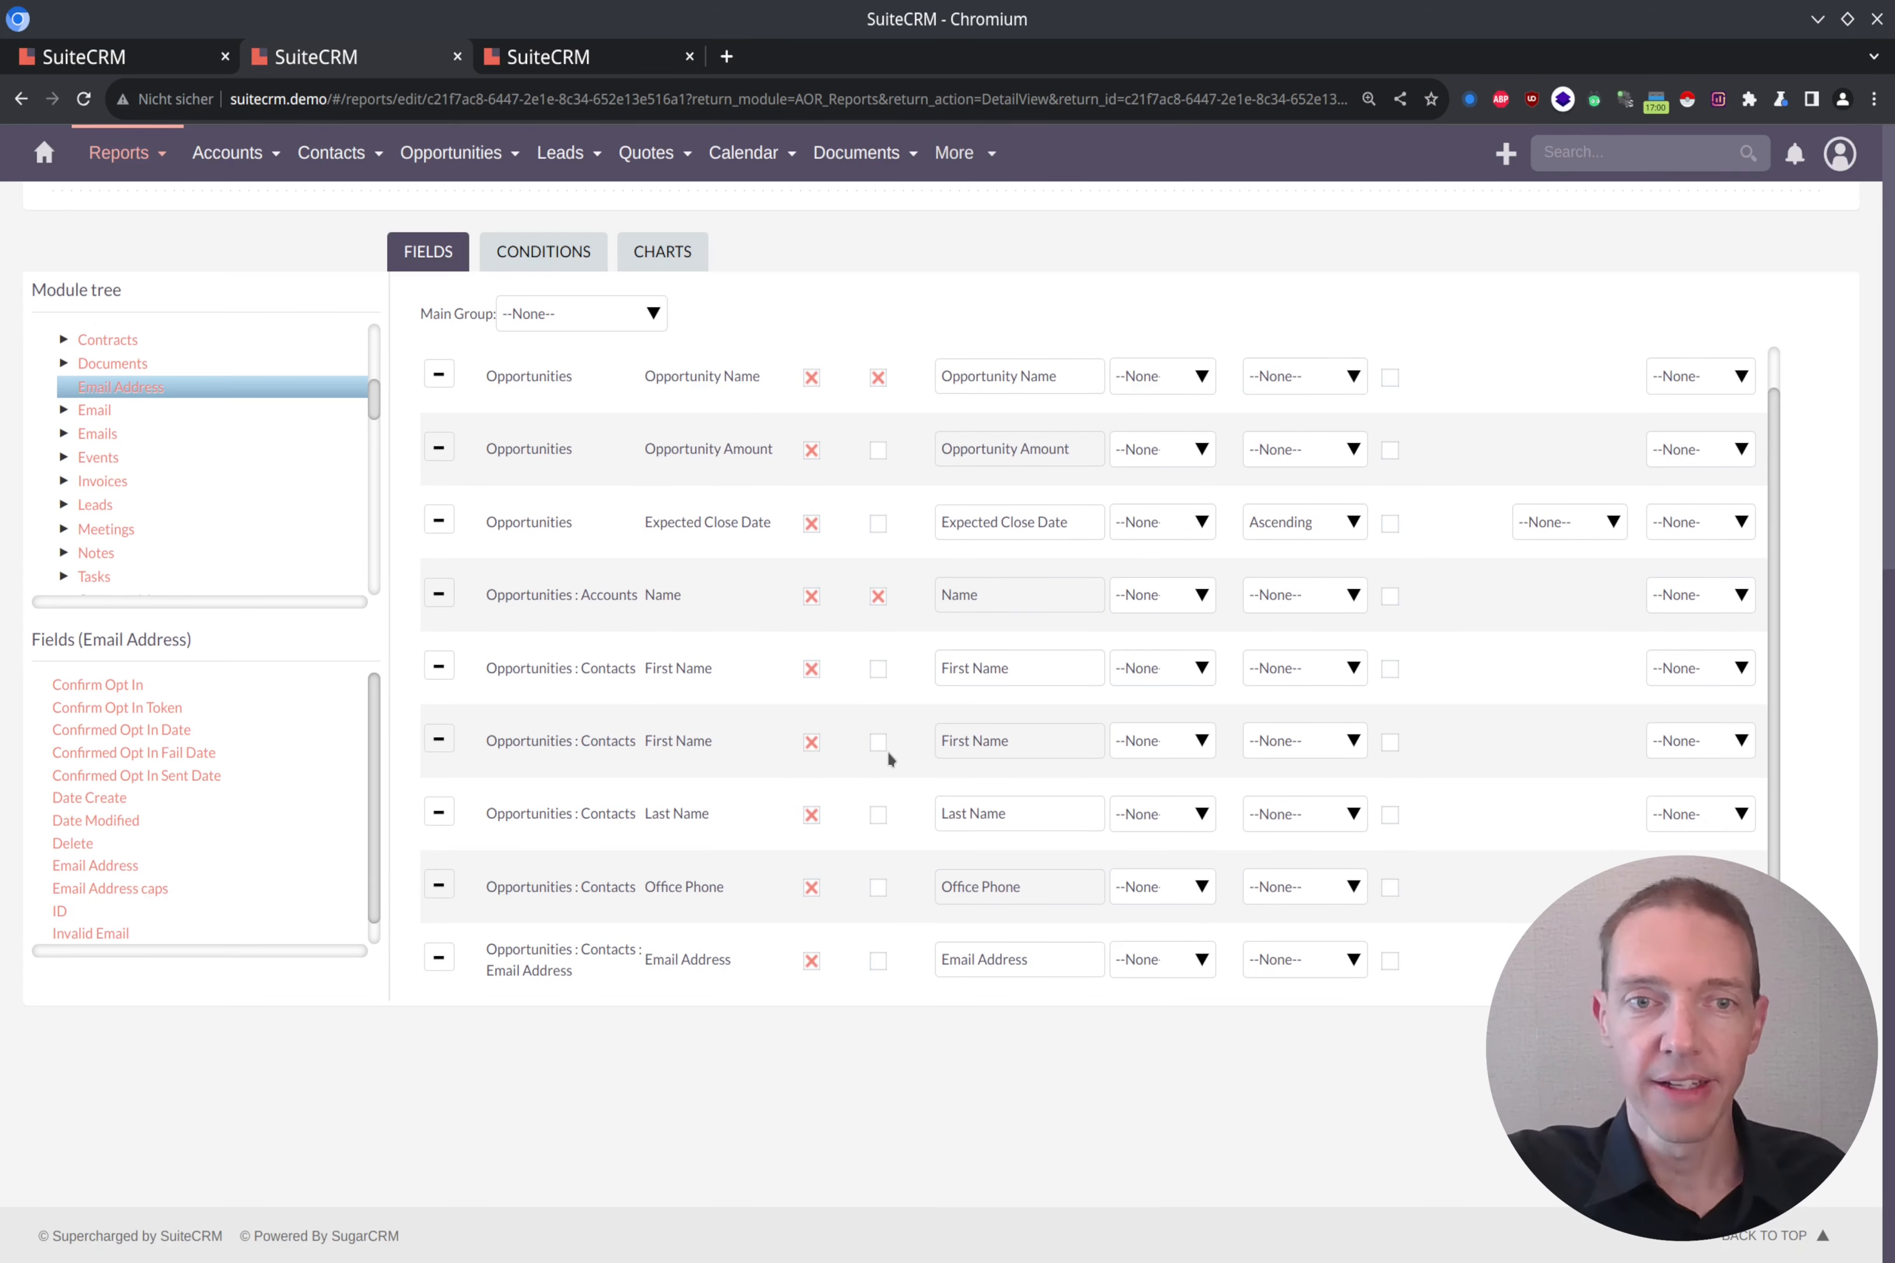
click(440, 740)
Step: Enable the link option on the contacts' Last Name field and move Opportunity Amount and Expected Close Date to the end of the field list
click(884, 786)
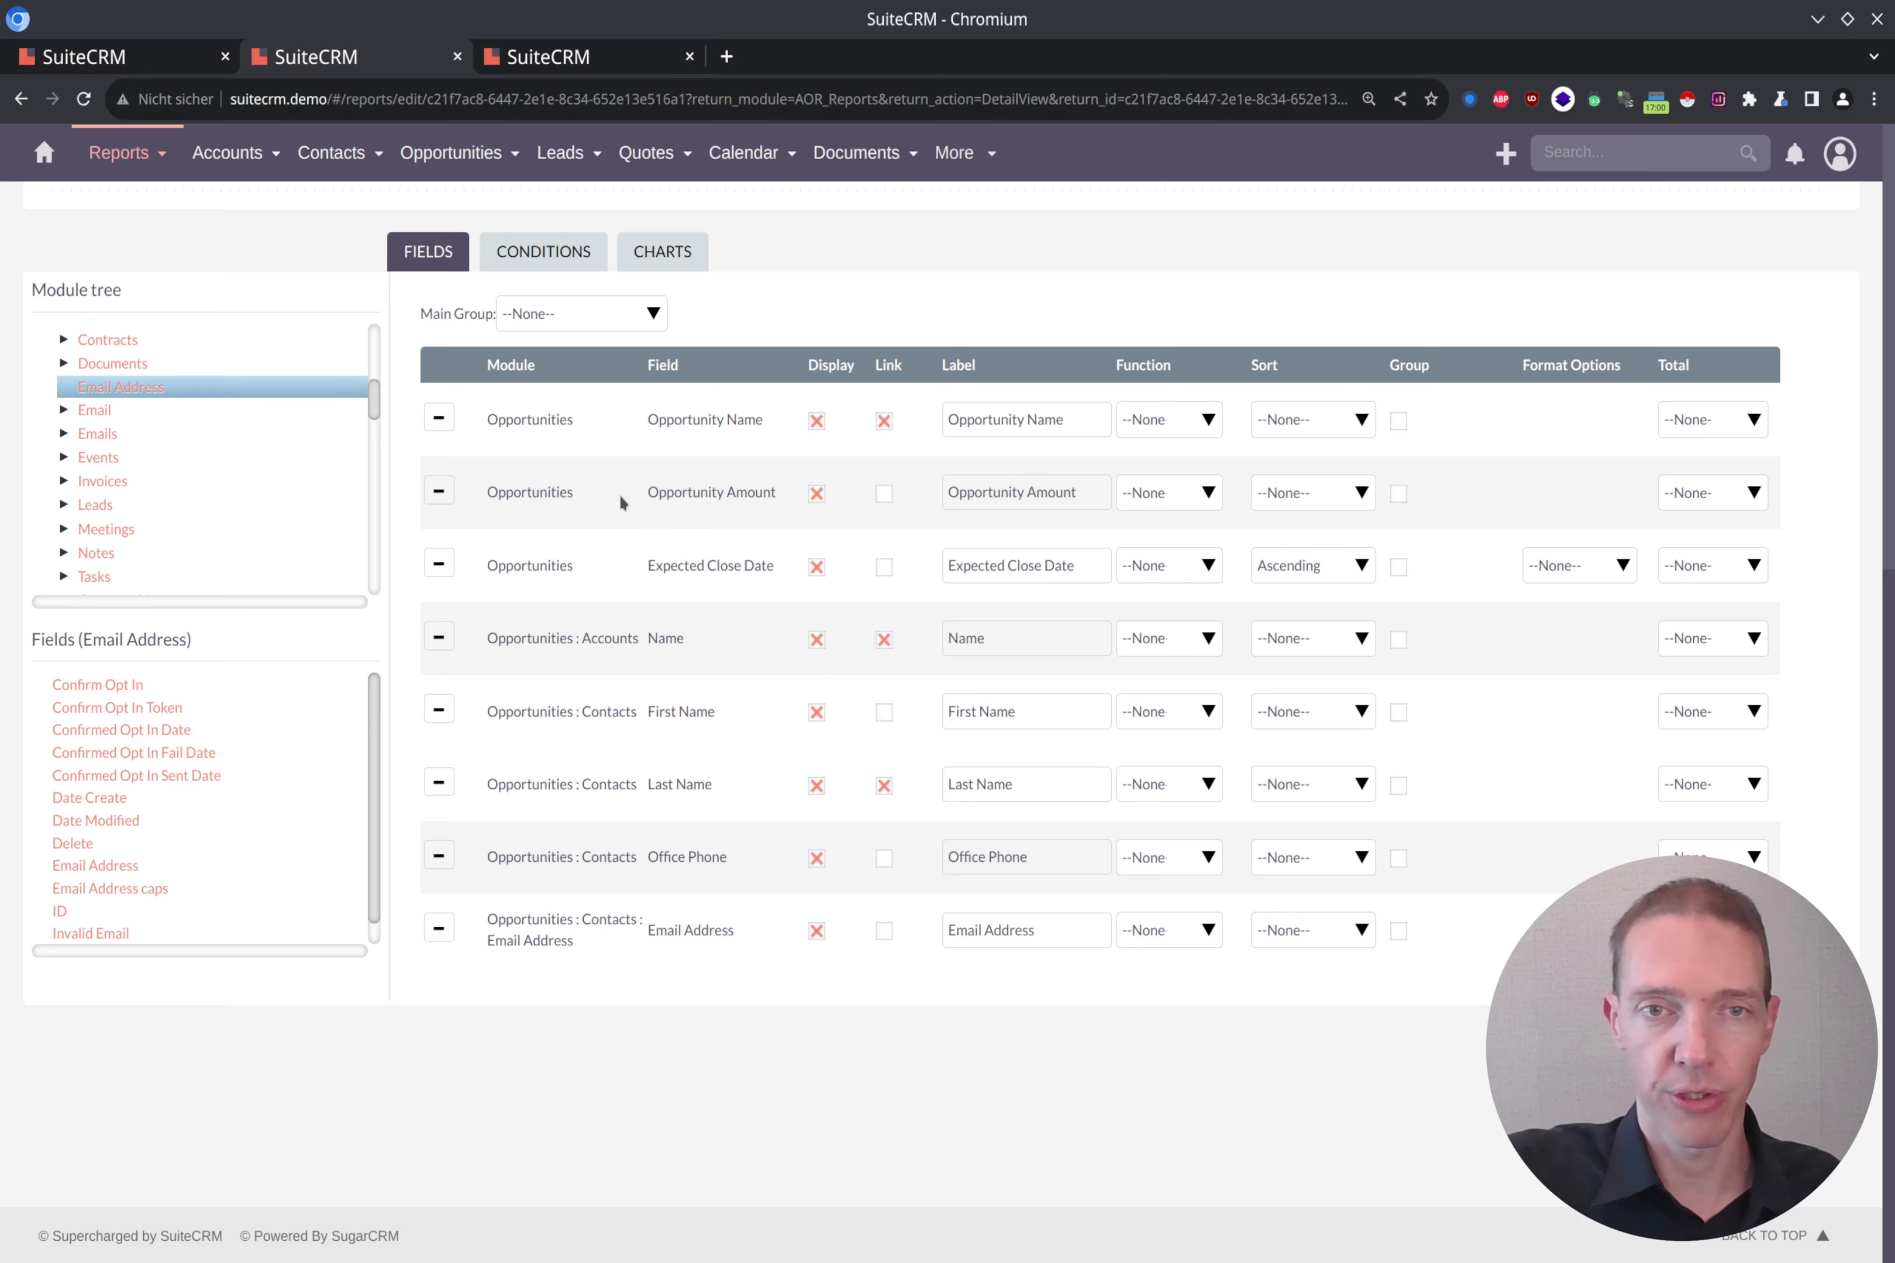
drag(610, 495, 621, 982)
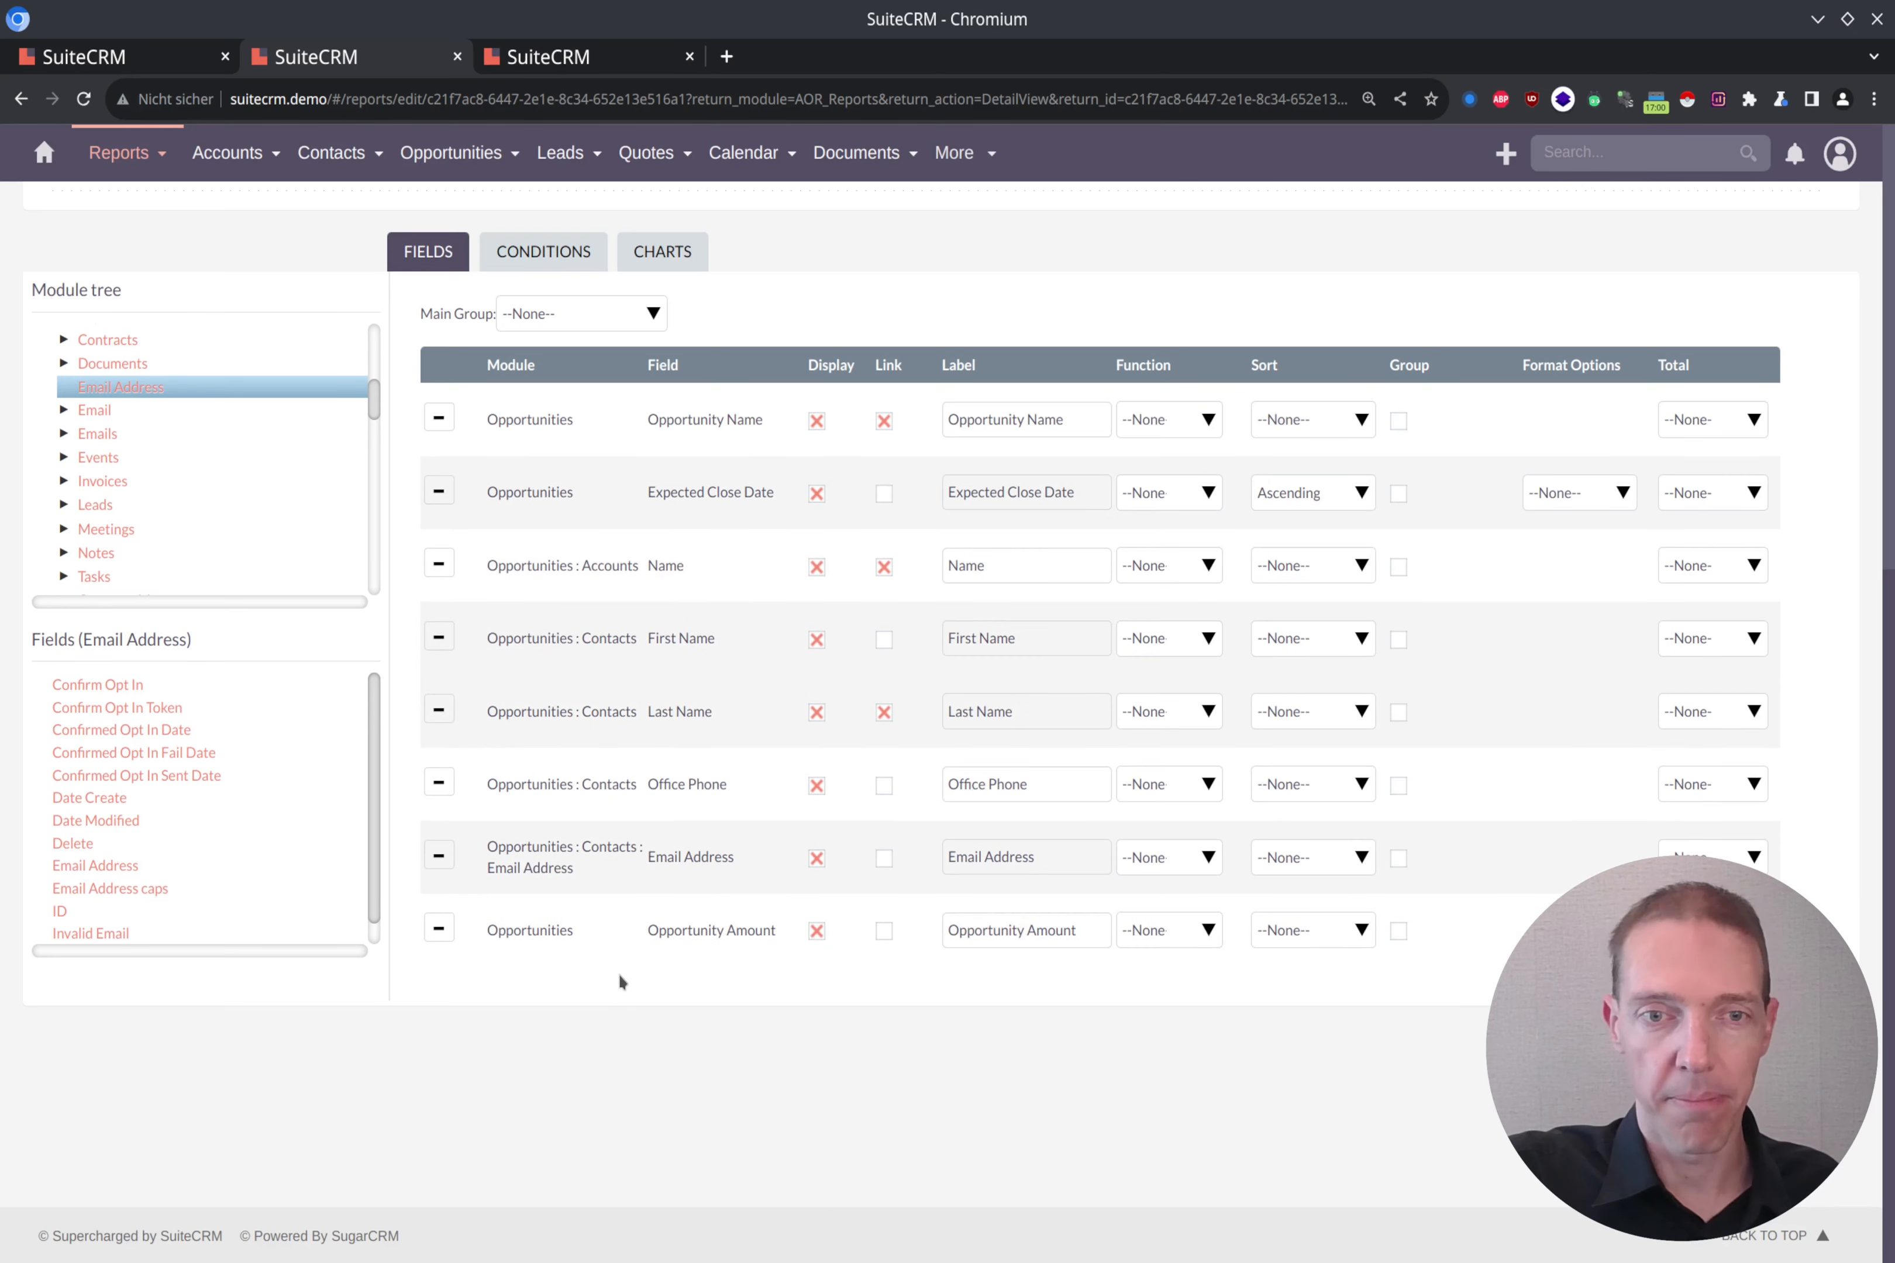
drag(615, 512, 608, 949)
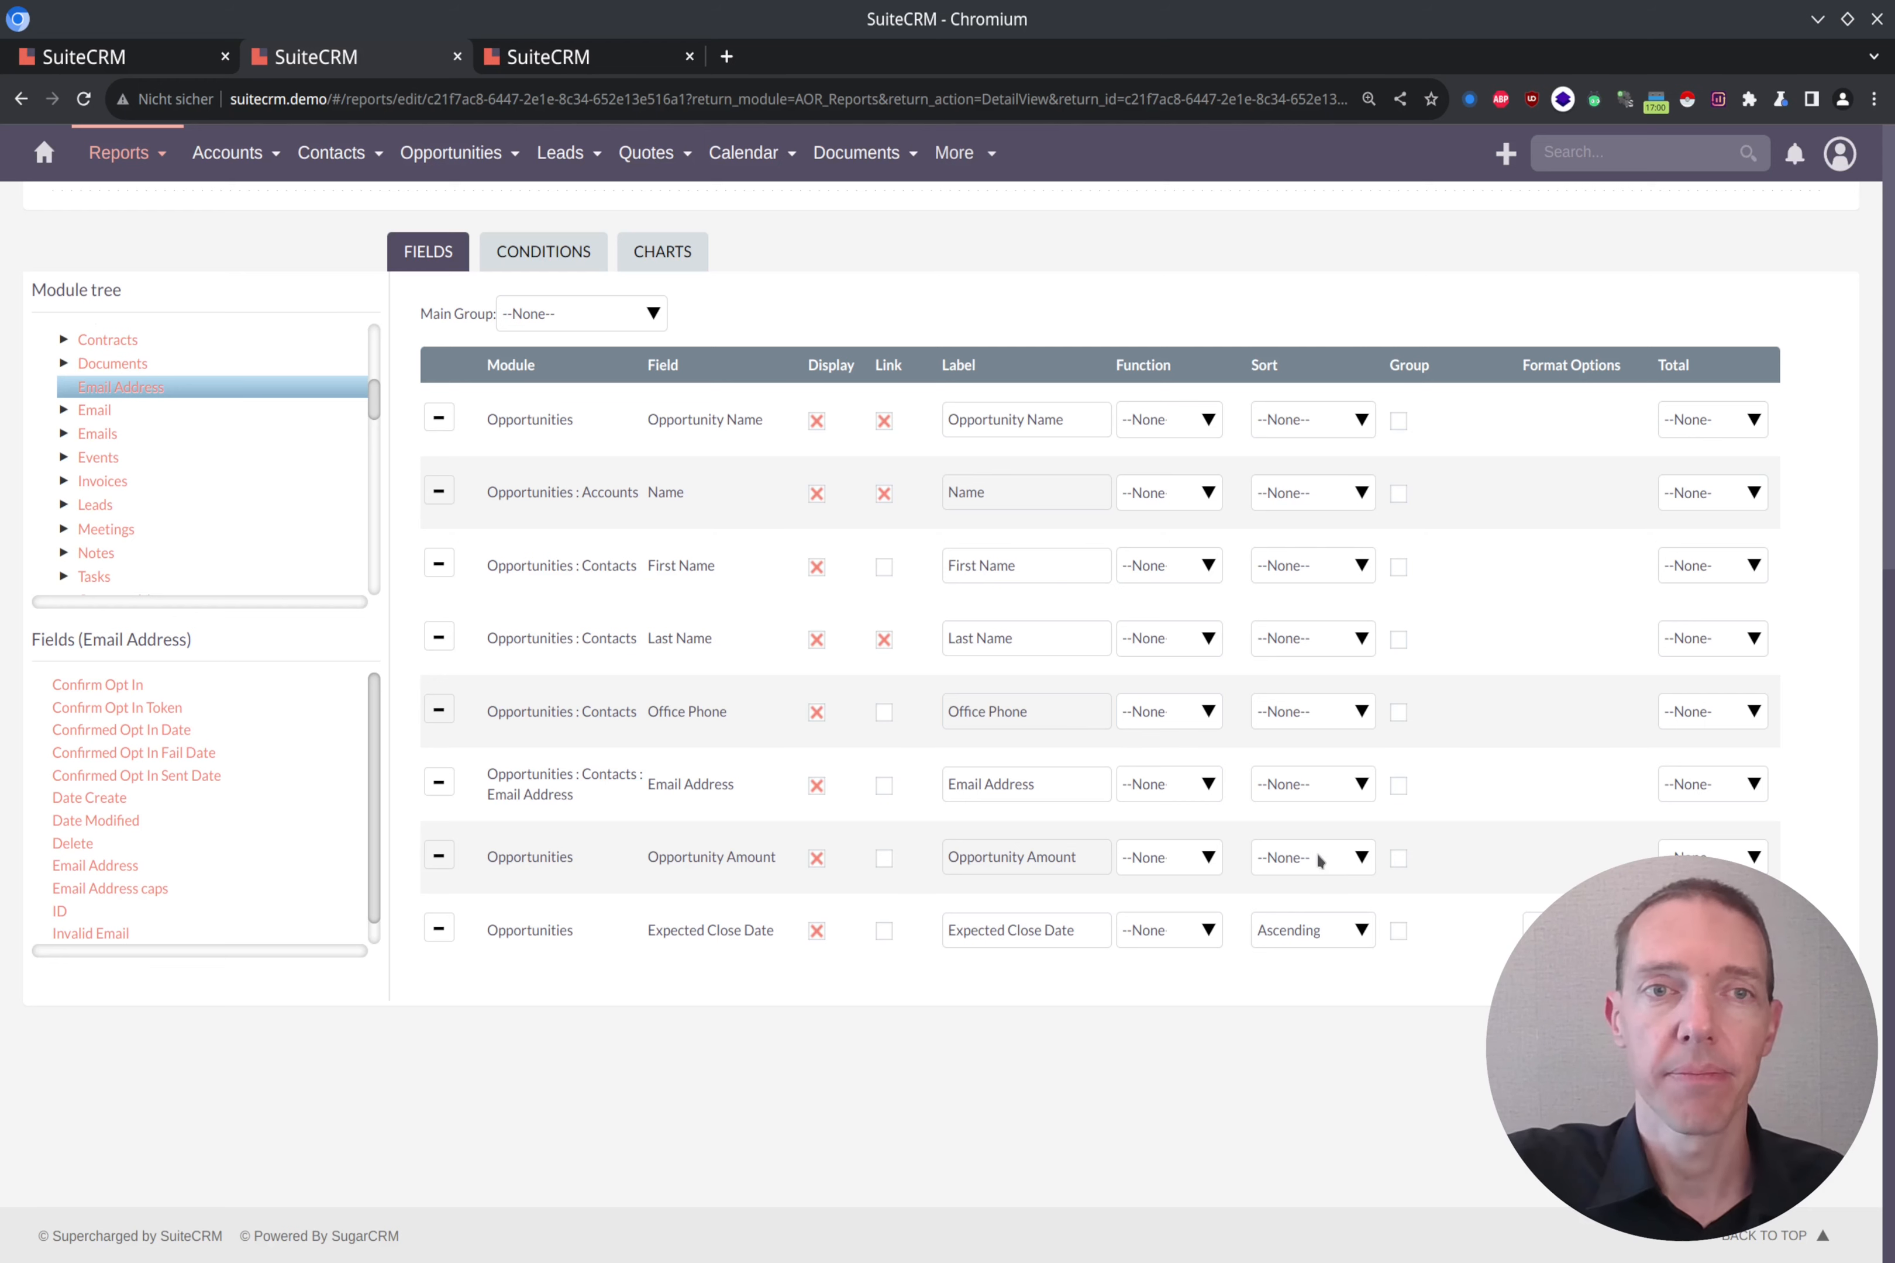
Step: Set the report's main group to the account Name field and save the report
click(647, 313)
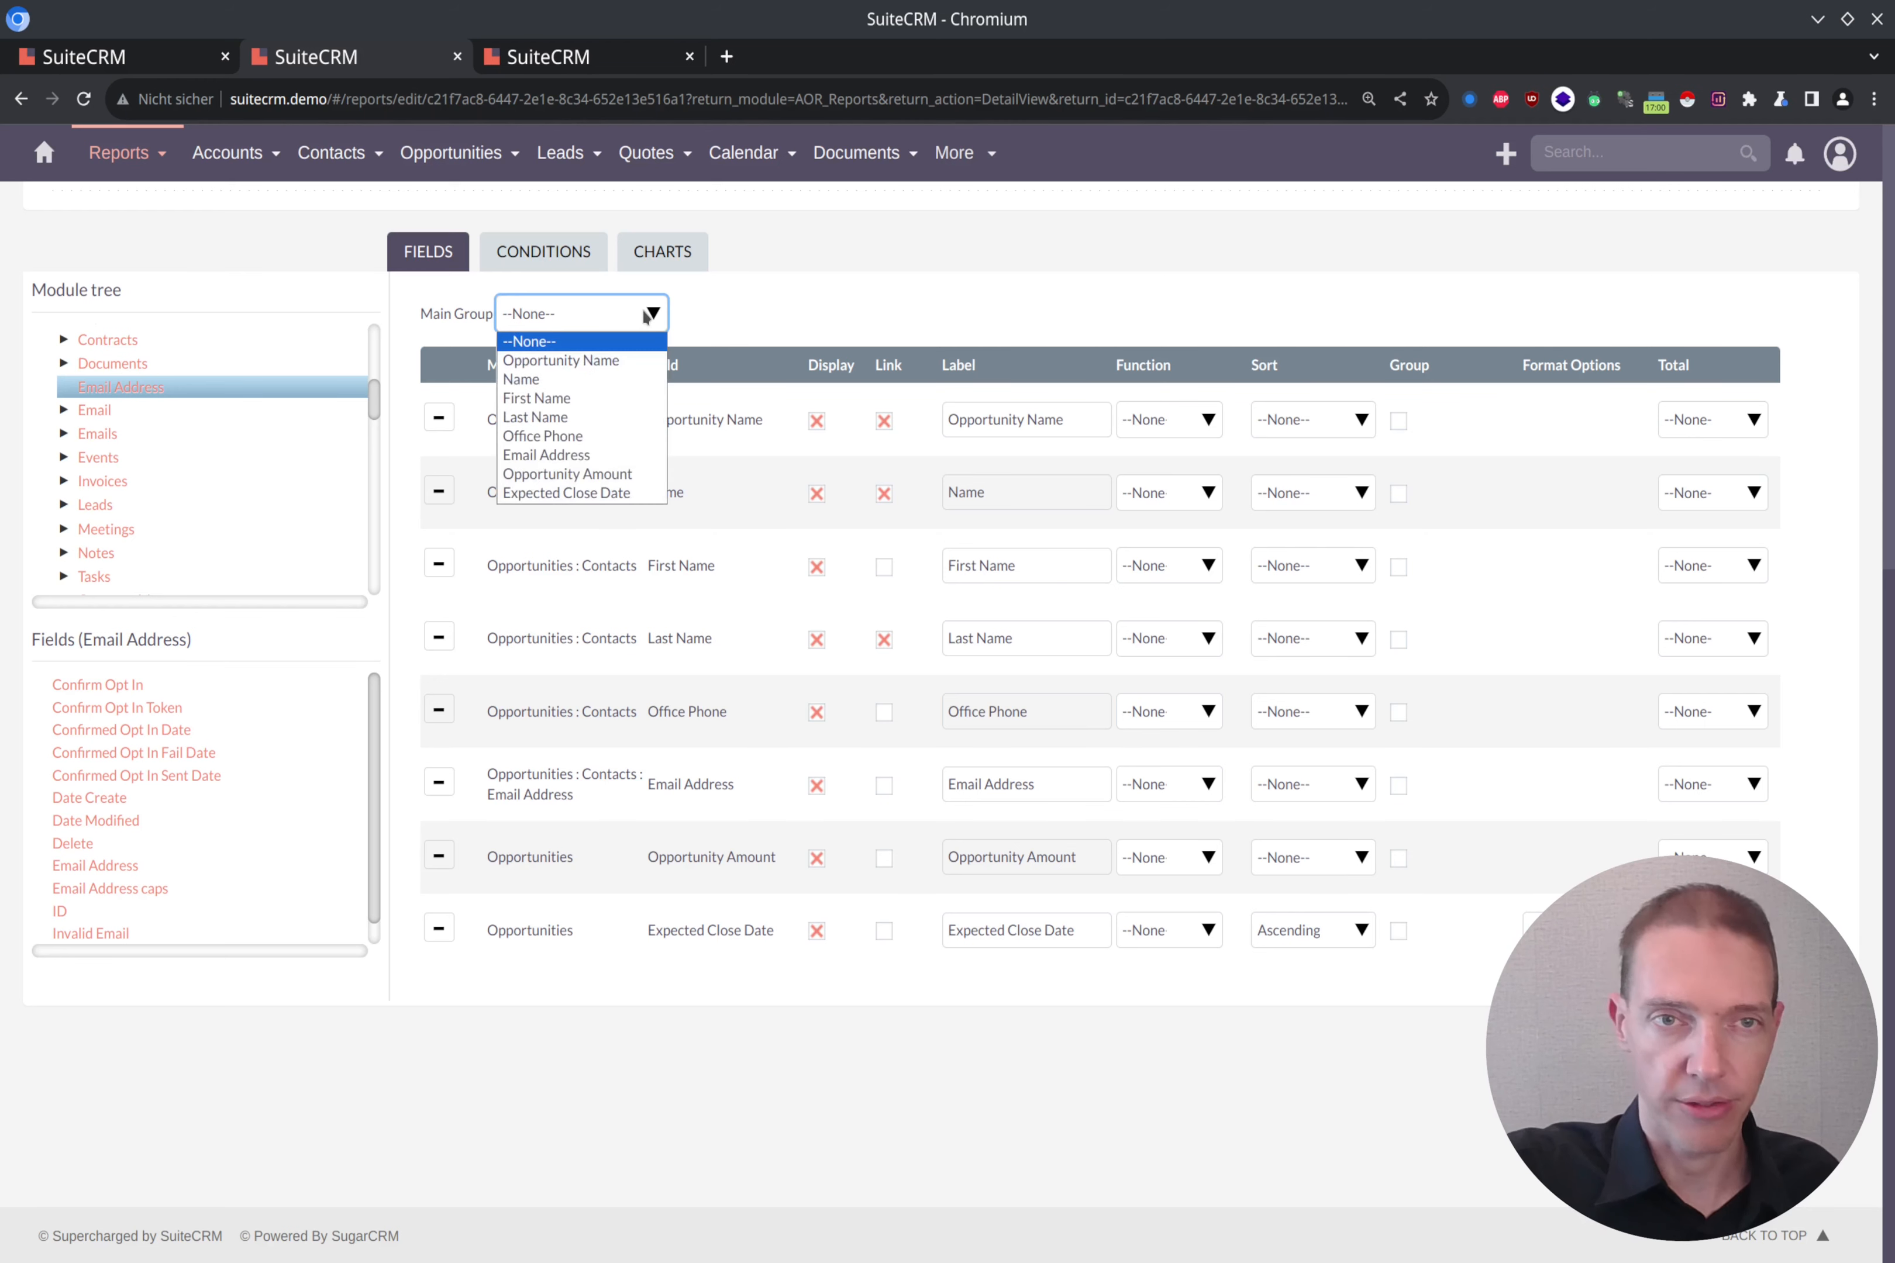
click(595, 381)
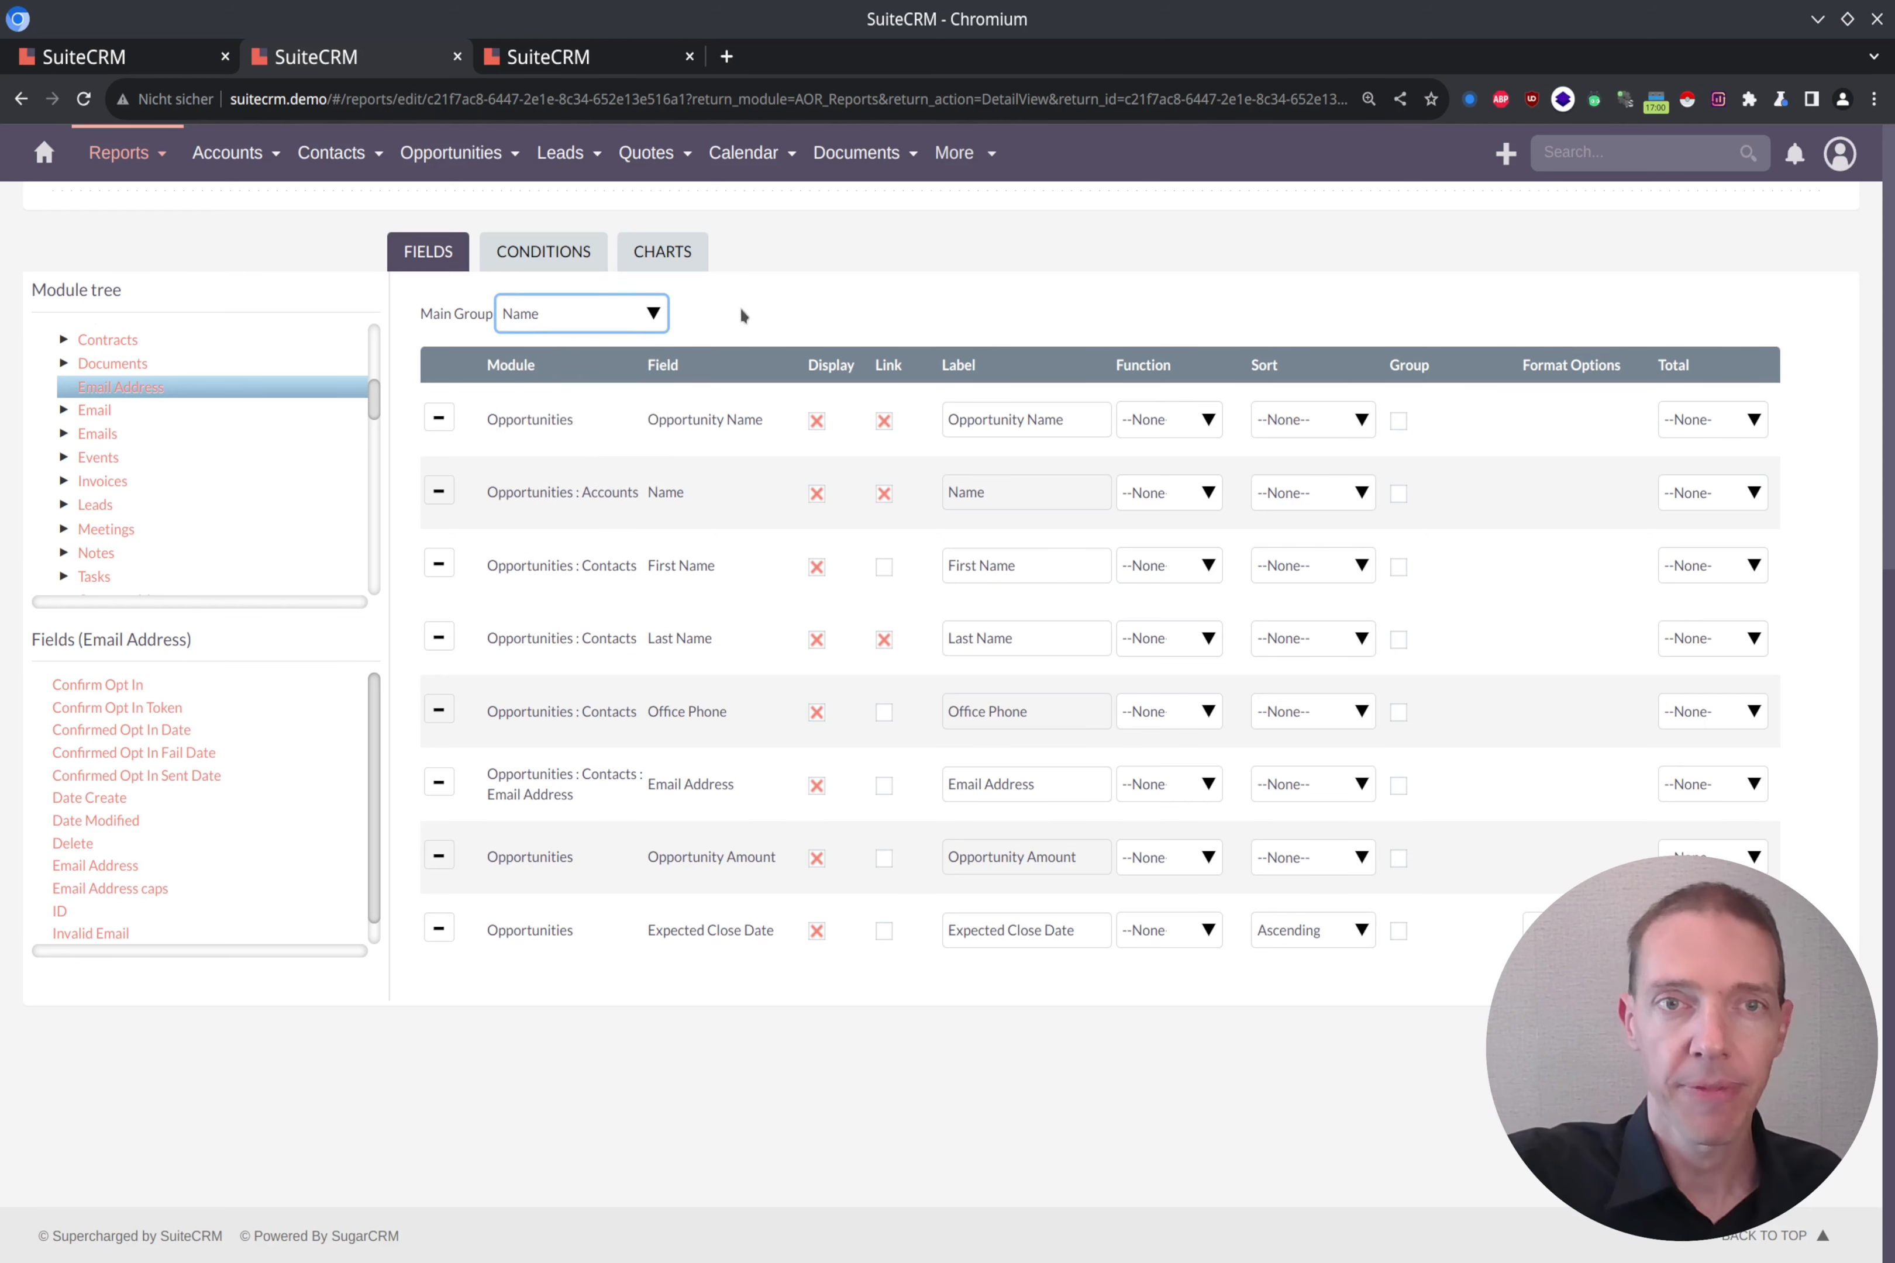
scroll(815, 392, up, 9)
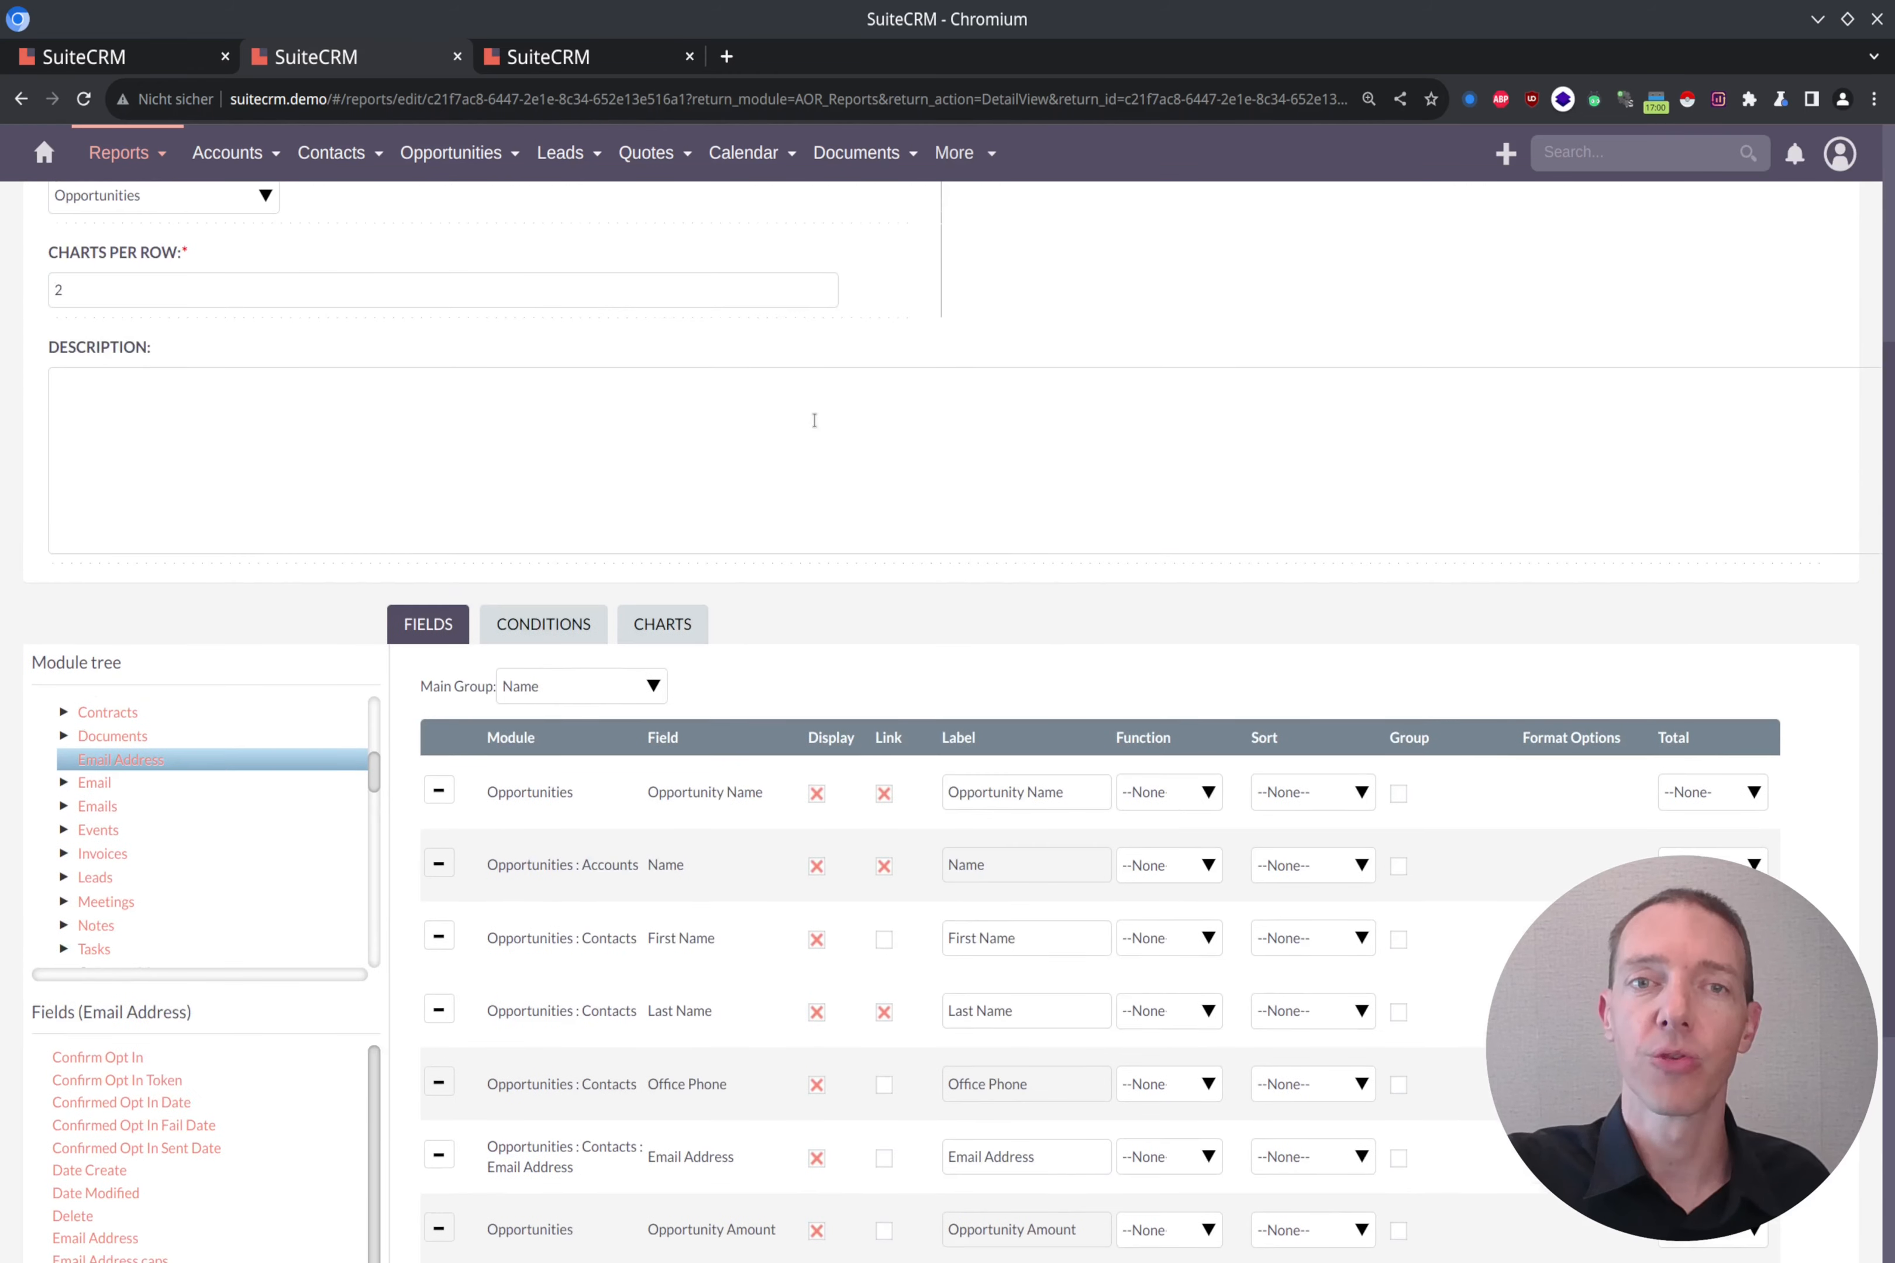
click(1588, 297)
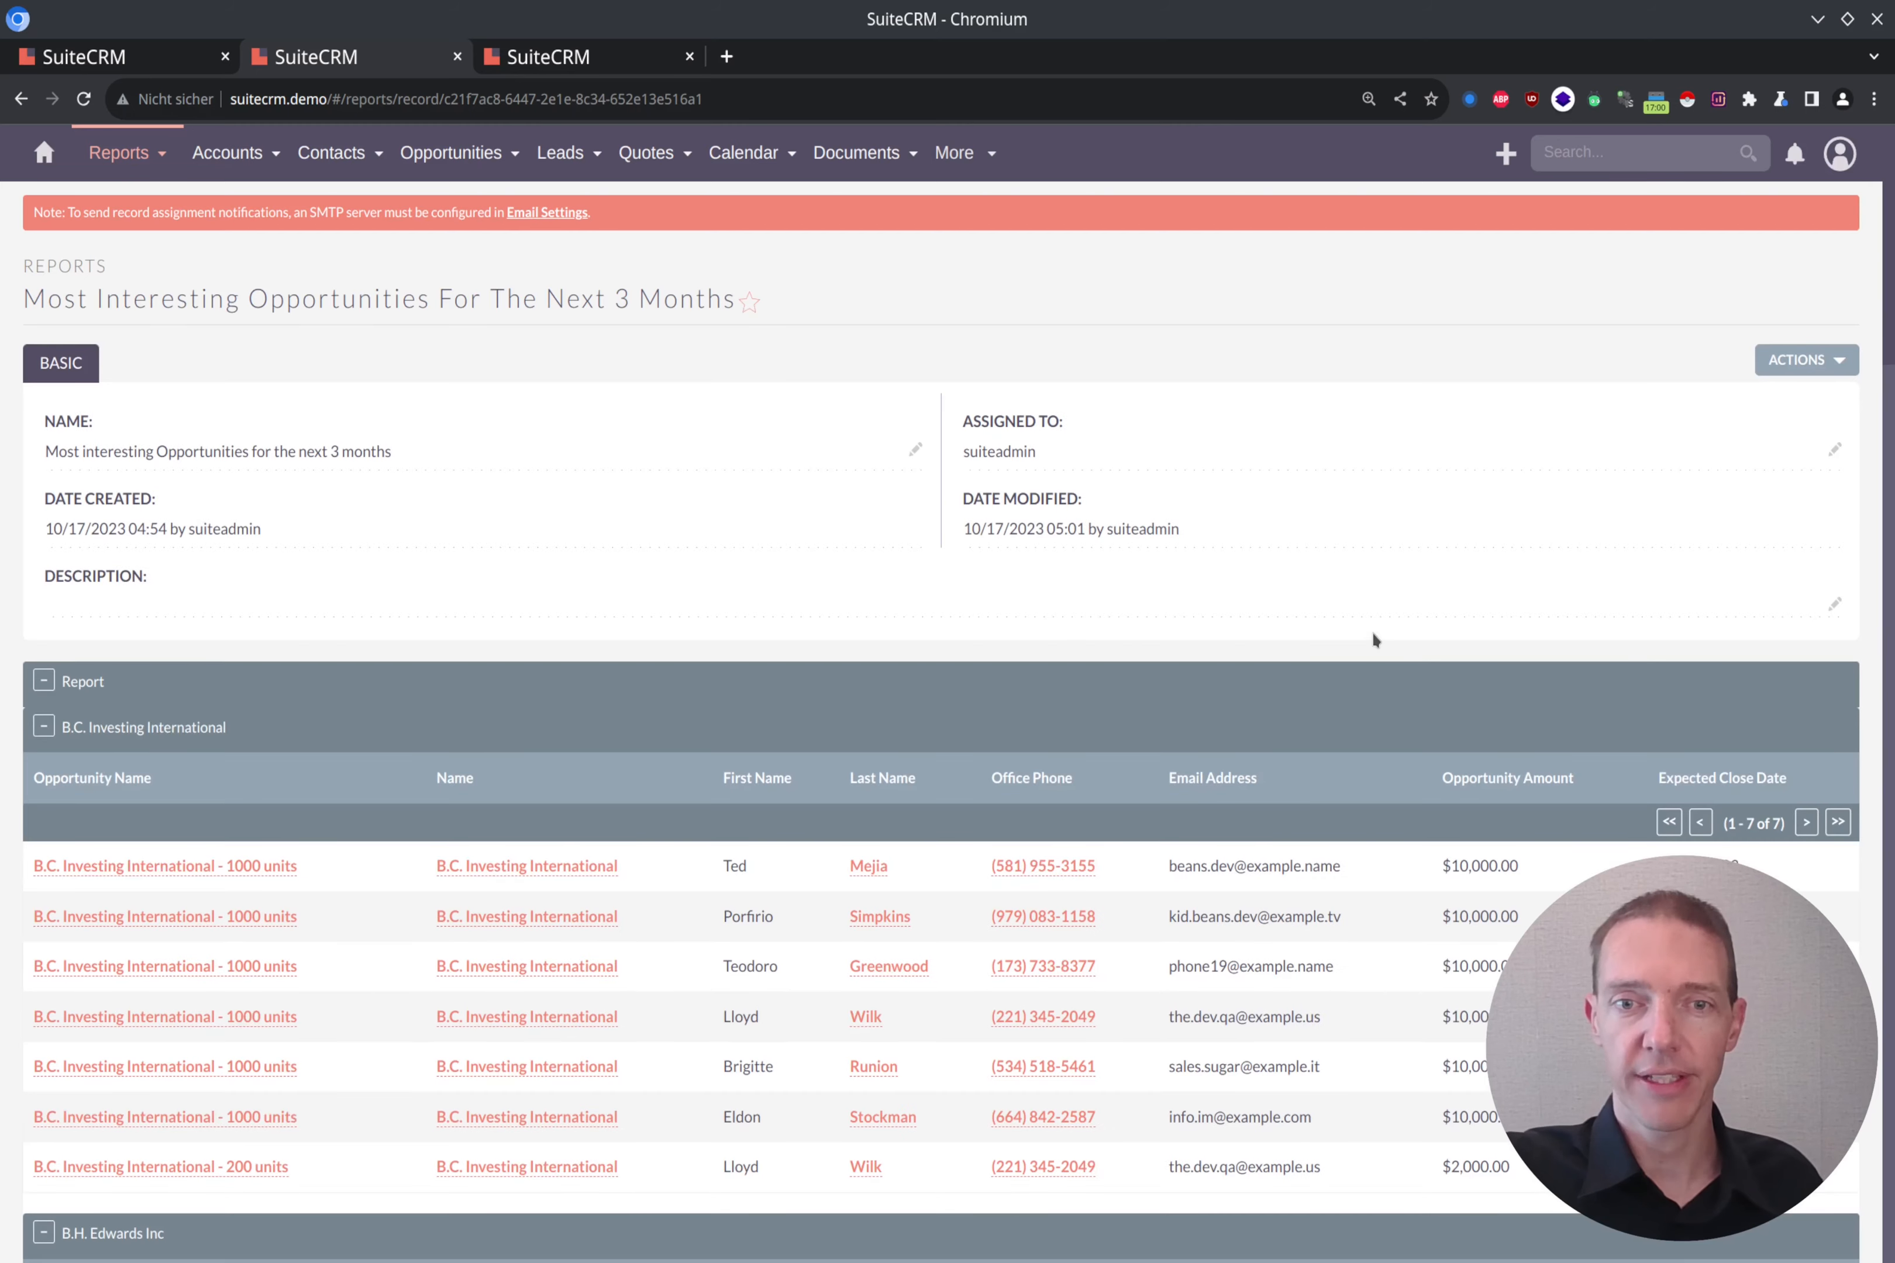
Step: Examine the results grouped by account, comparing the B.C. Investing International 1000 units and 200 units opportunities and their contacts
scroll(1372, 630, down, 5)
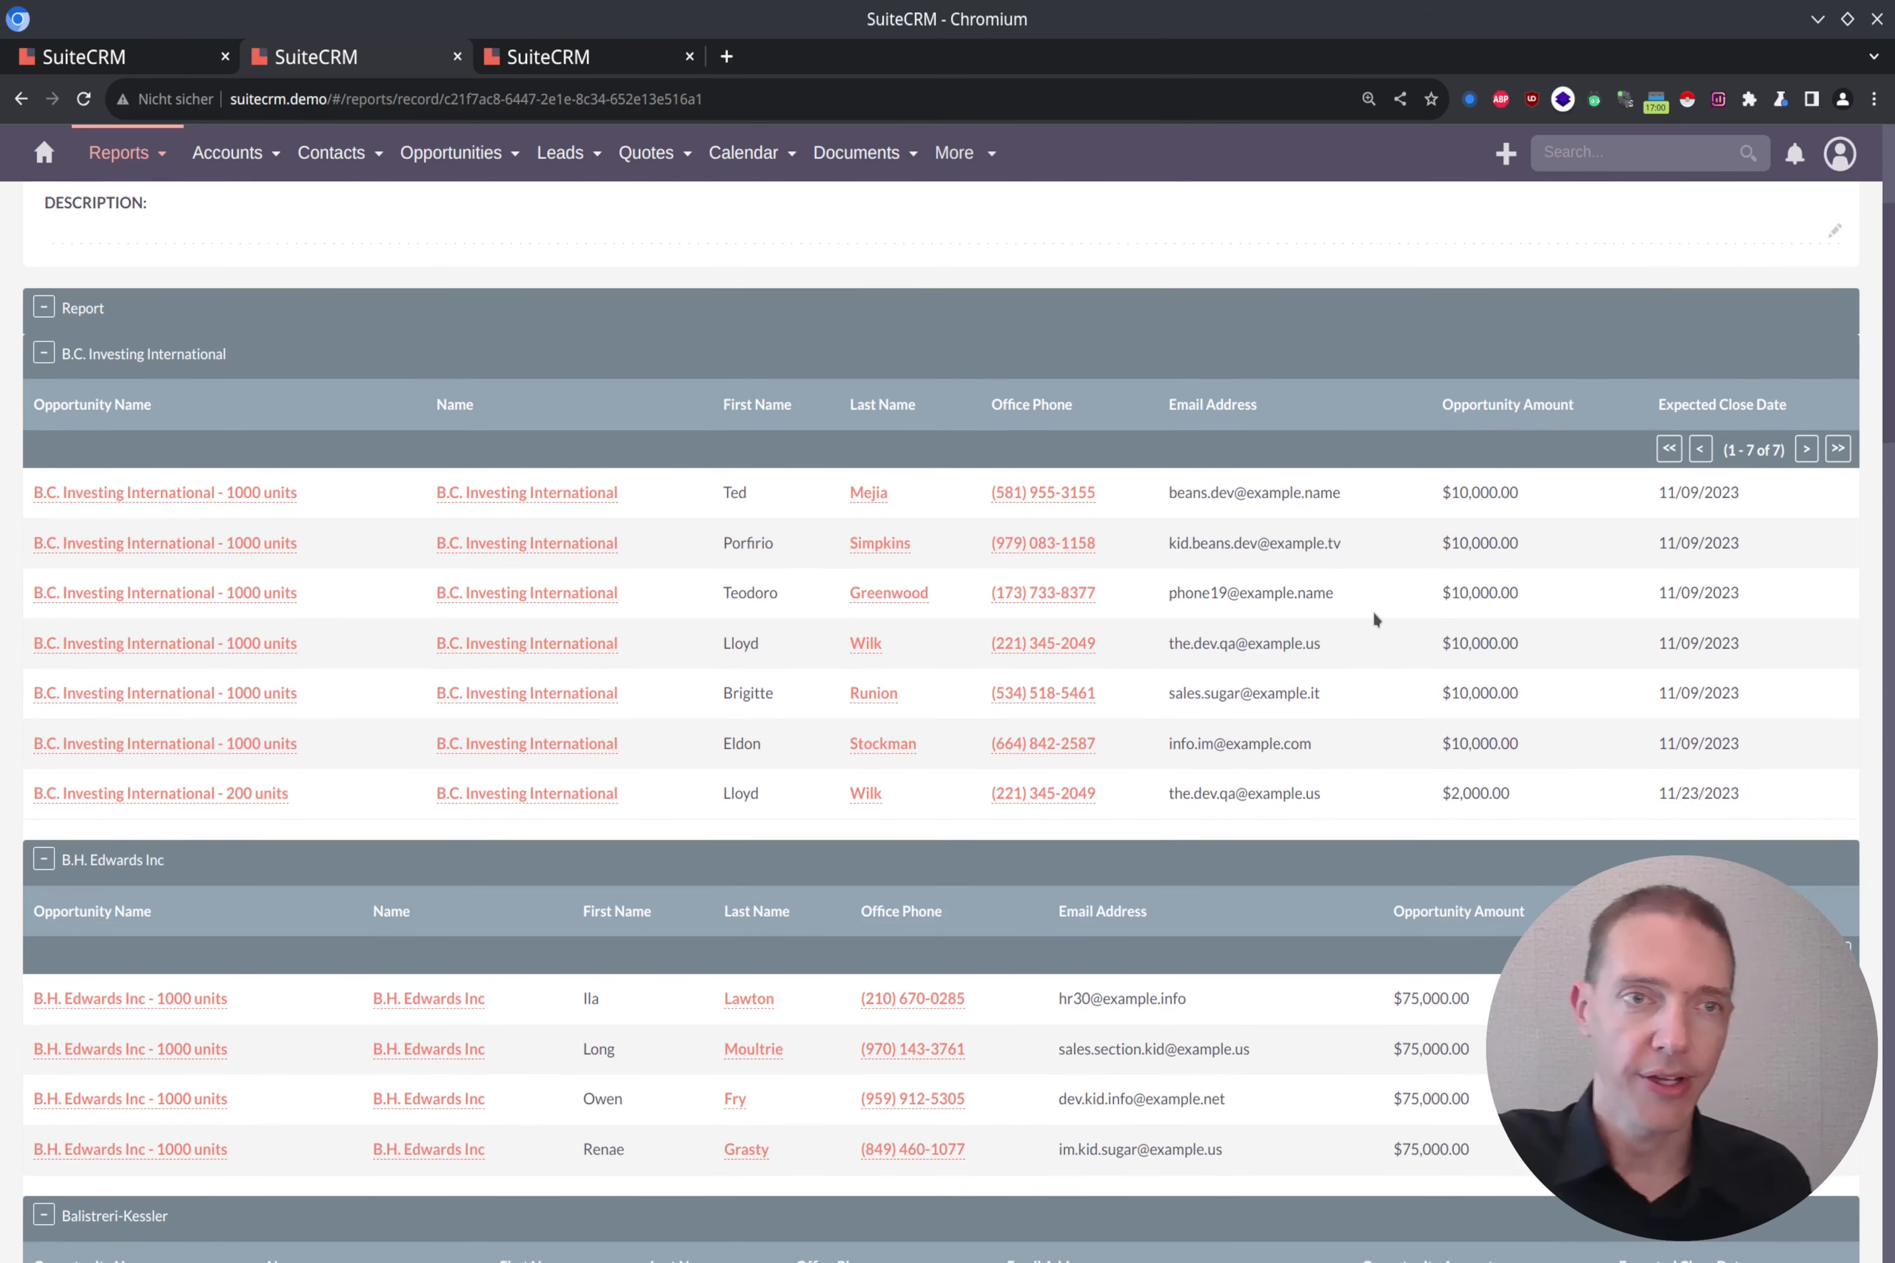
scroll(420, 374, up, 2)
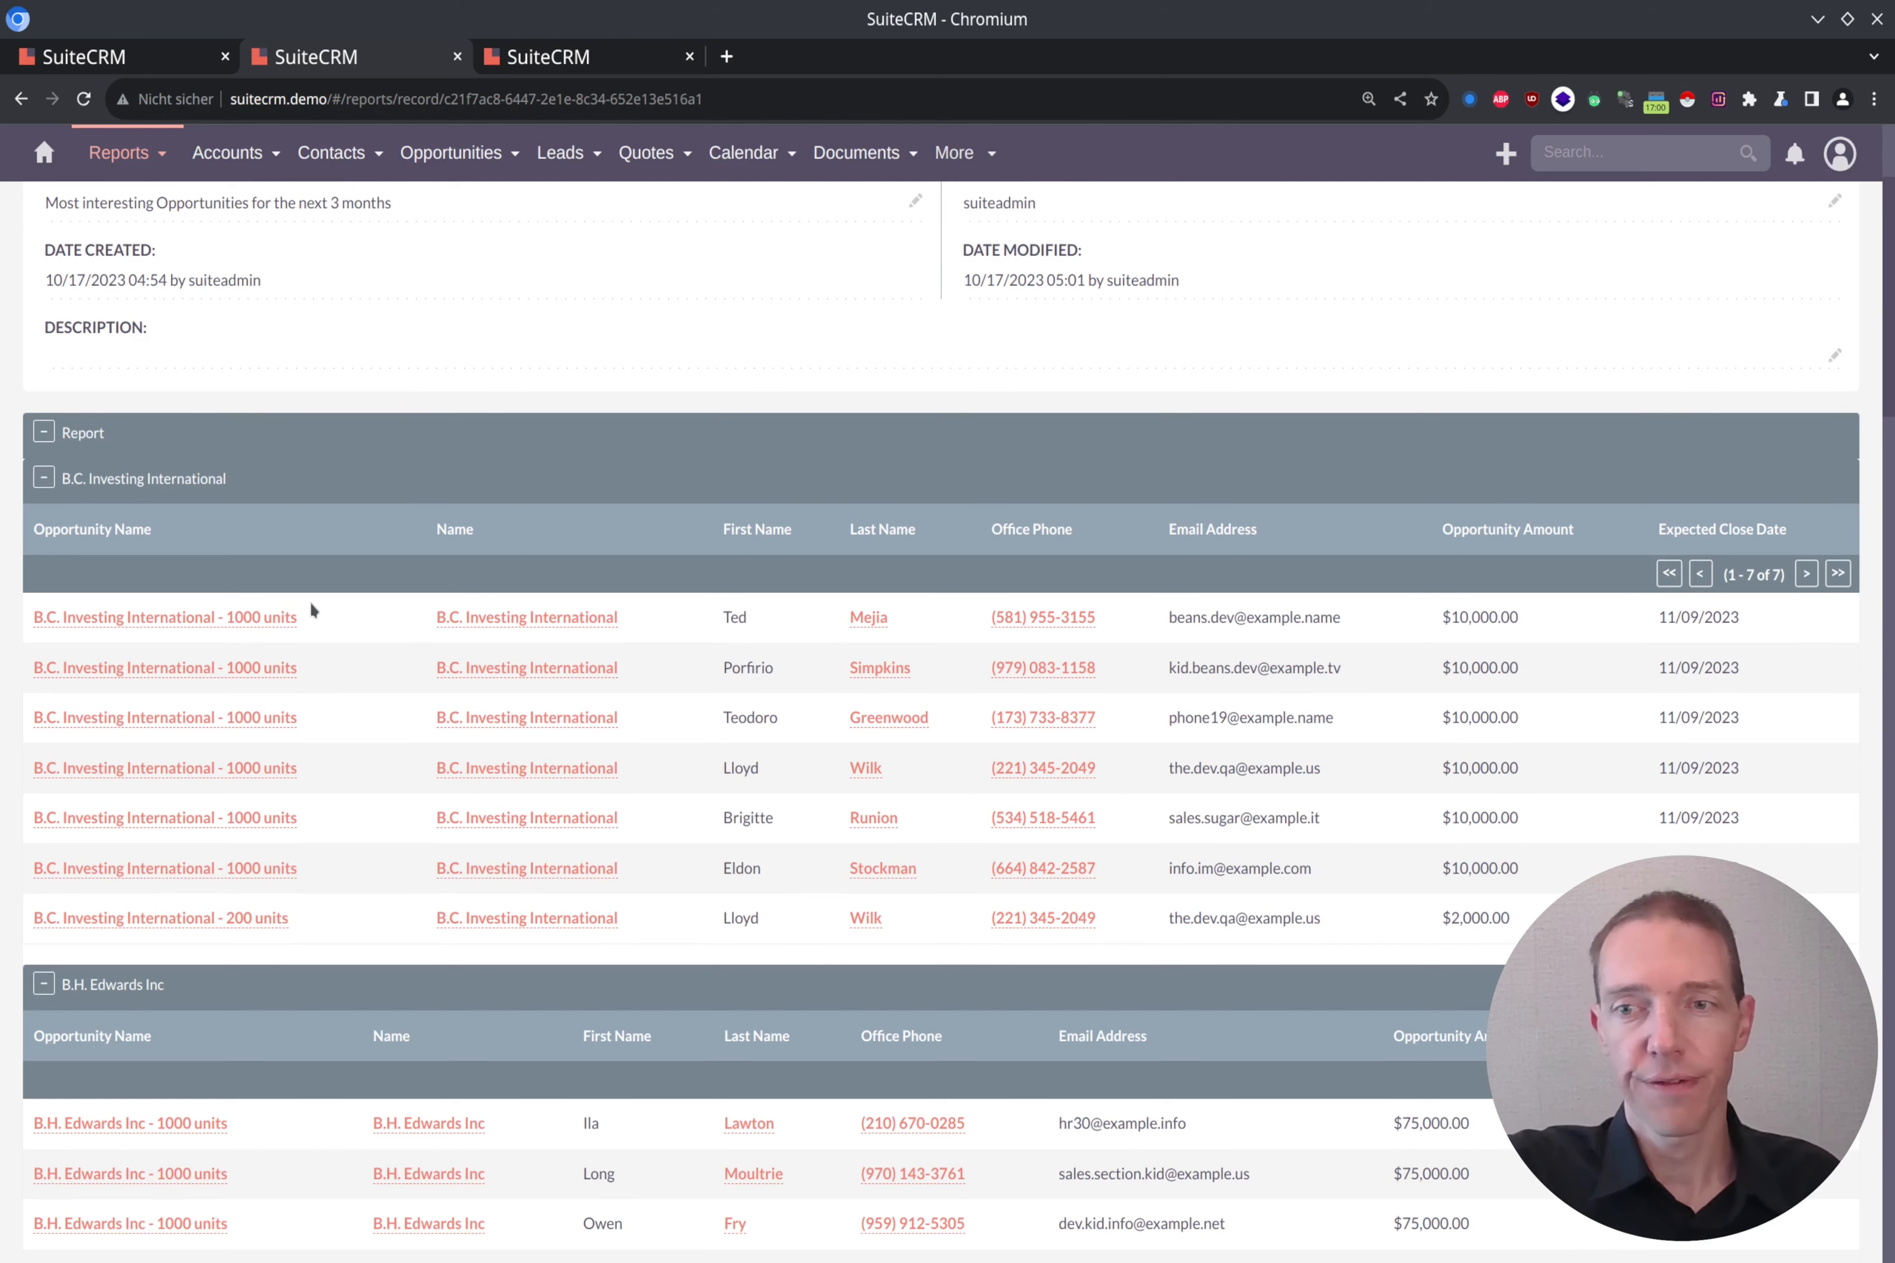
scroll(517, 691, down, 8)
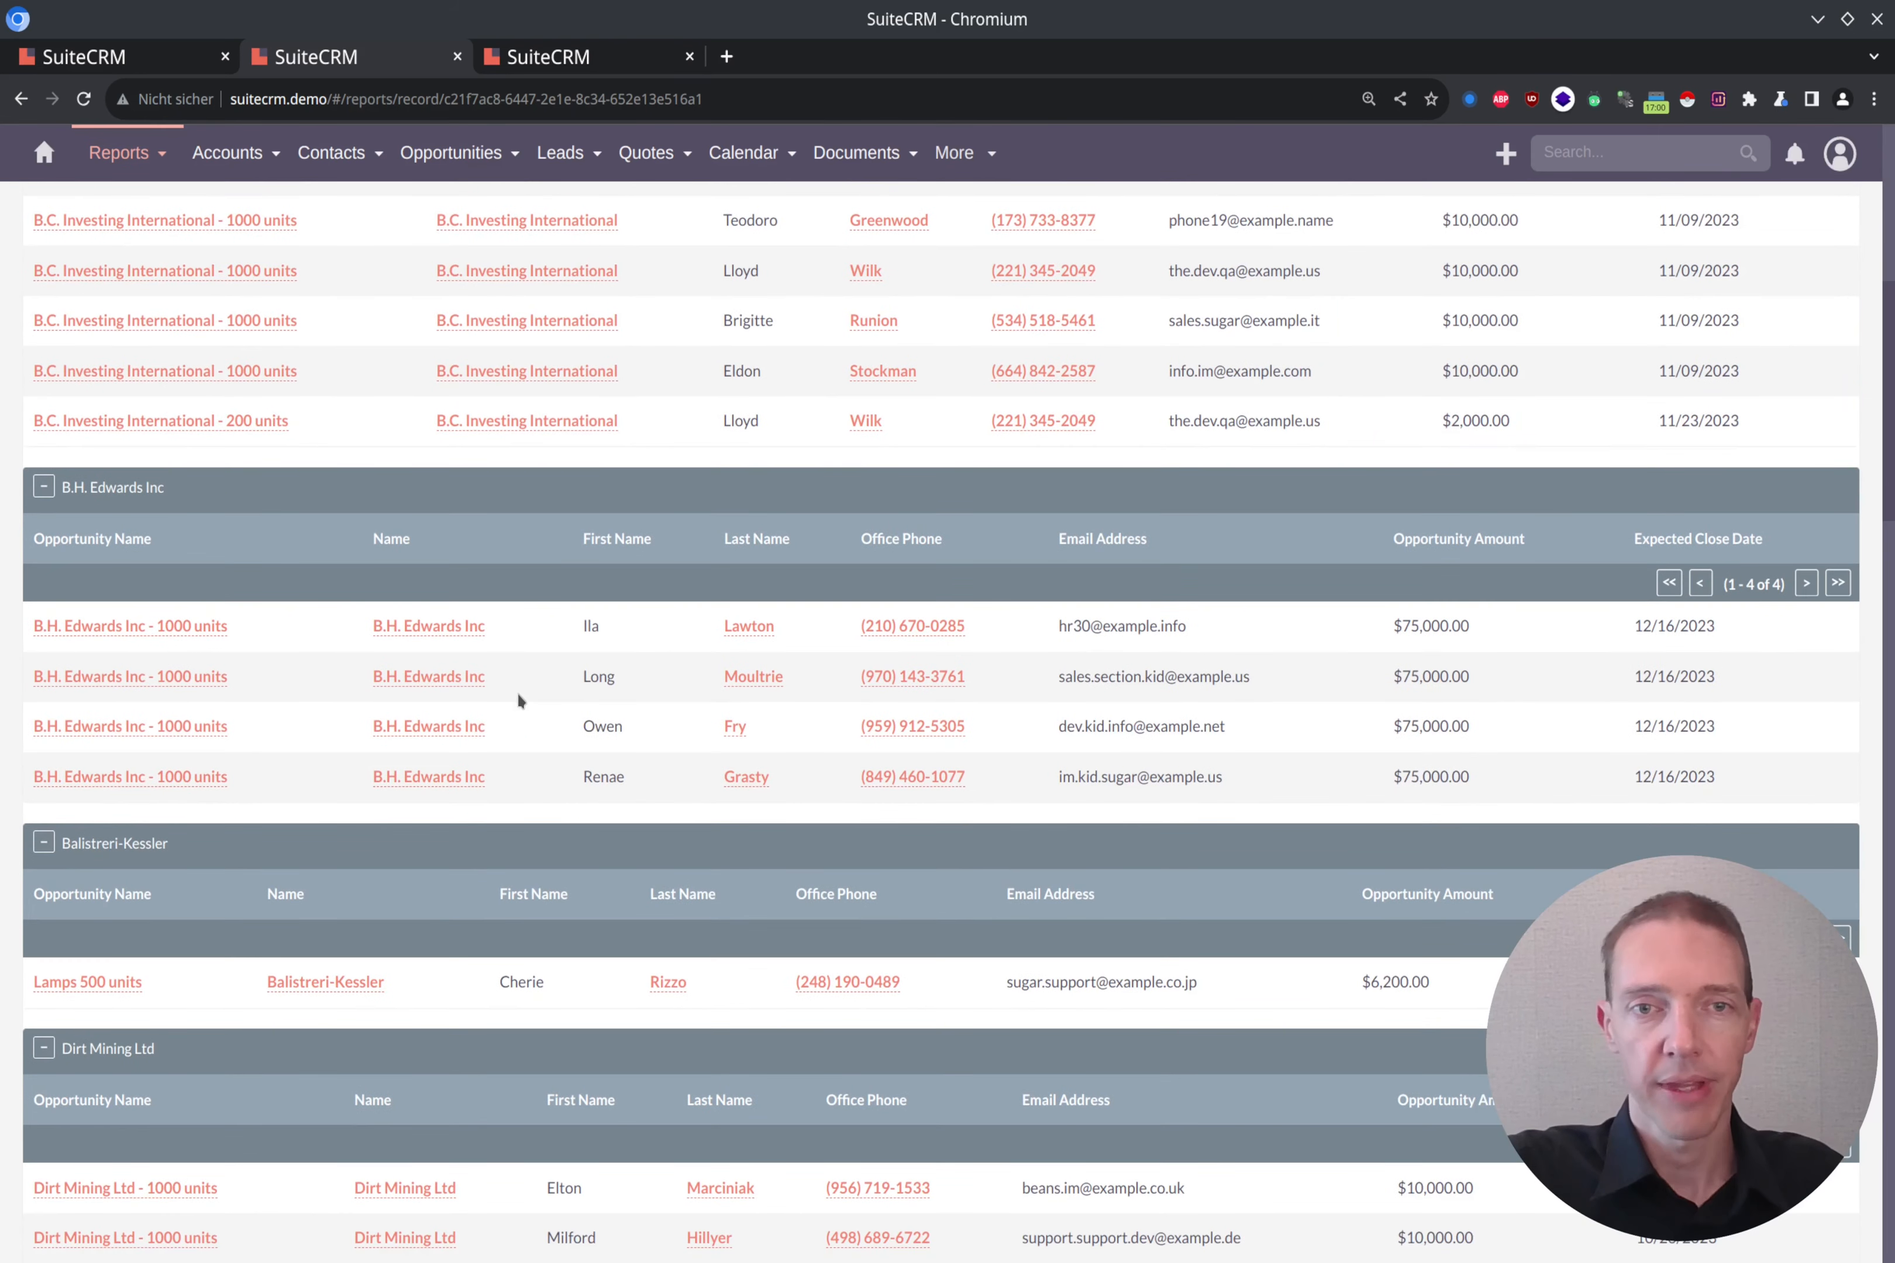
scroll(519, 699, down, 2)
scroll(518, 700, down, 4)
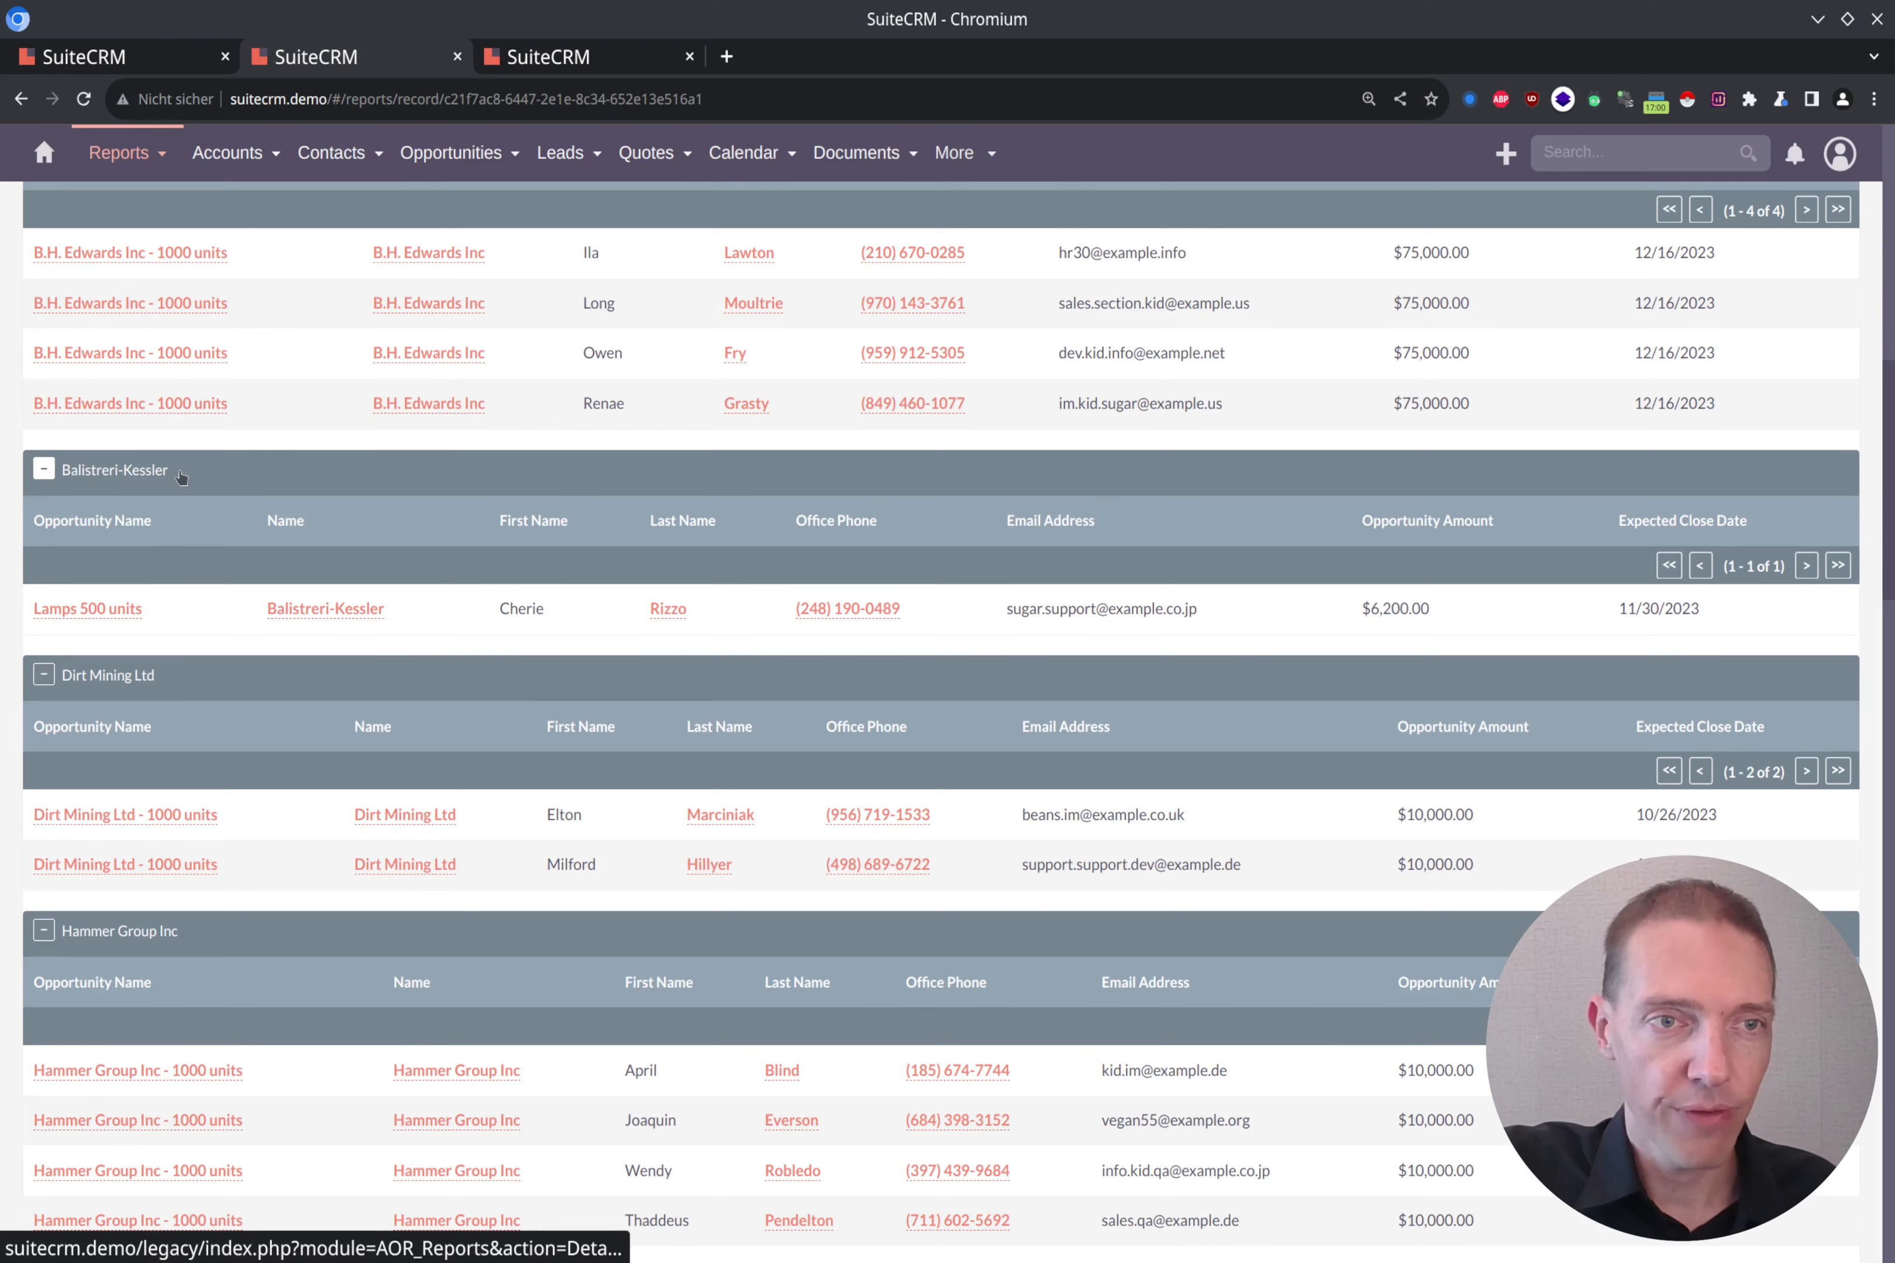
scroll(153, 583, up, 10)
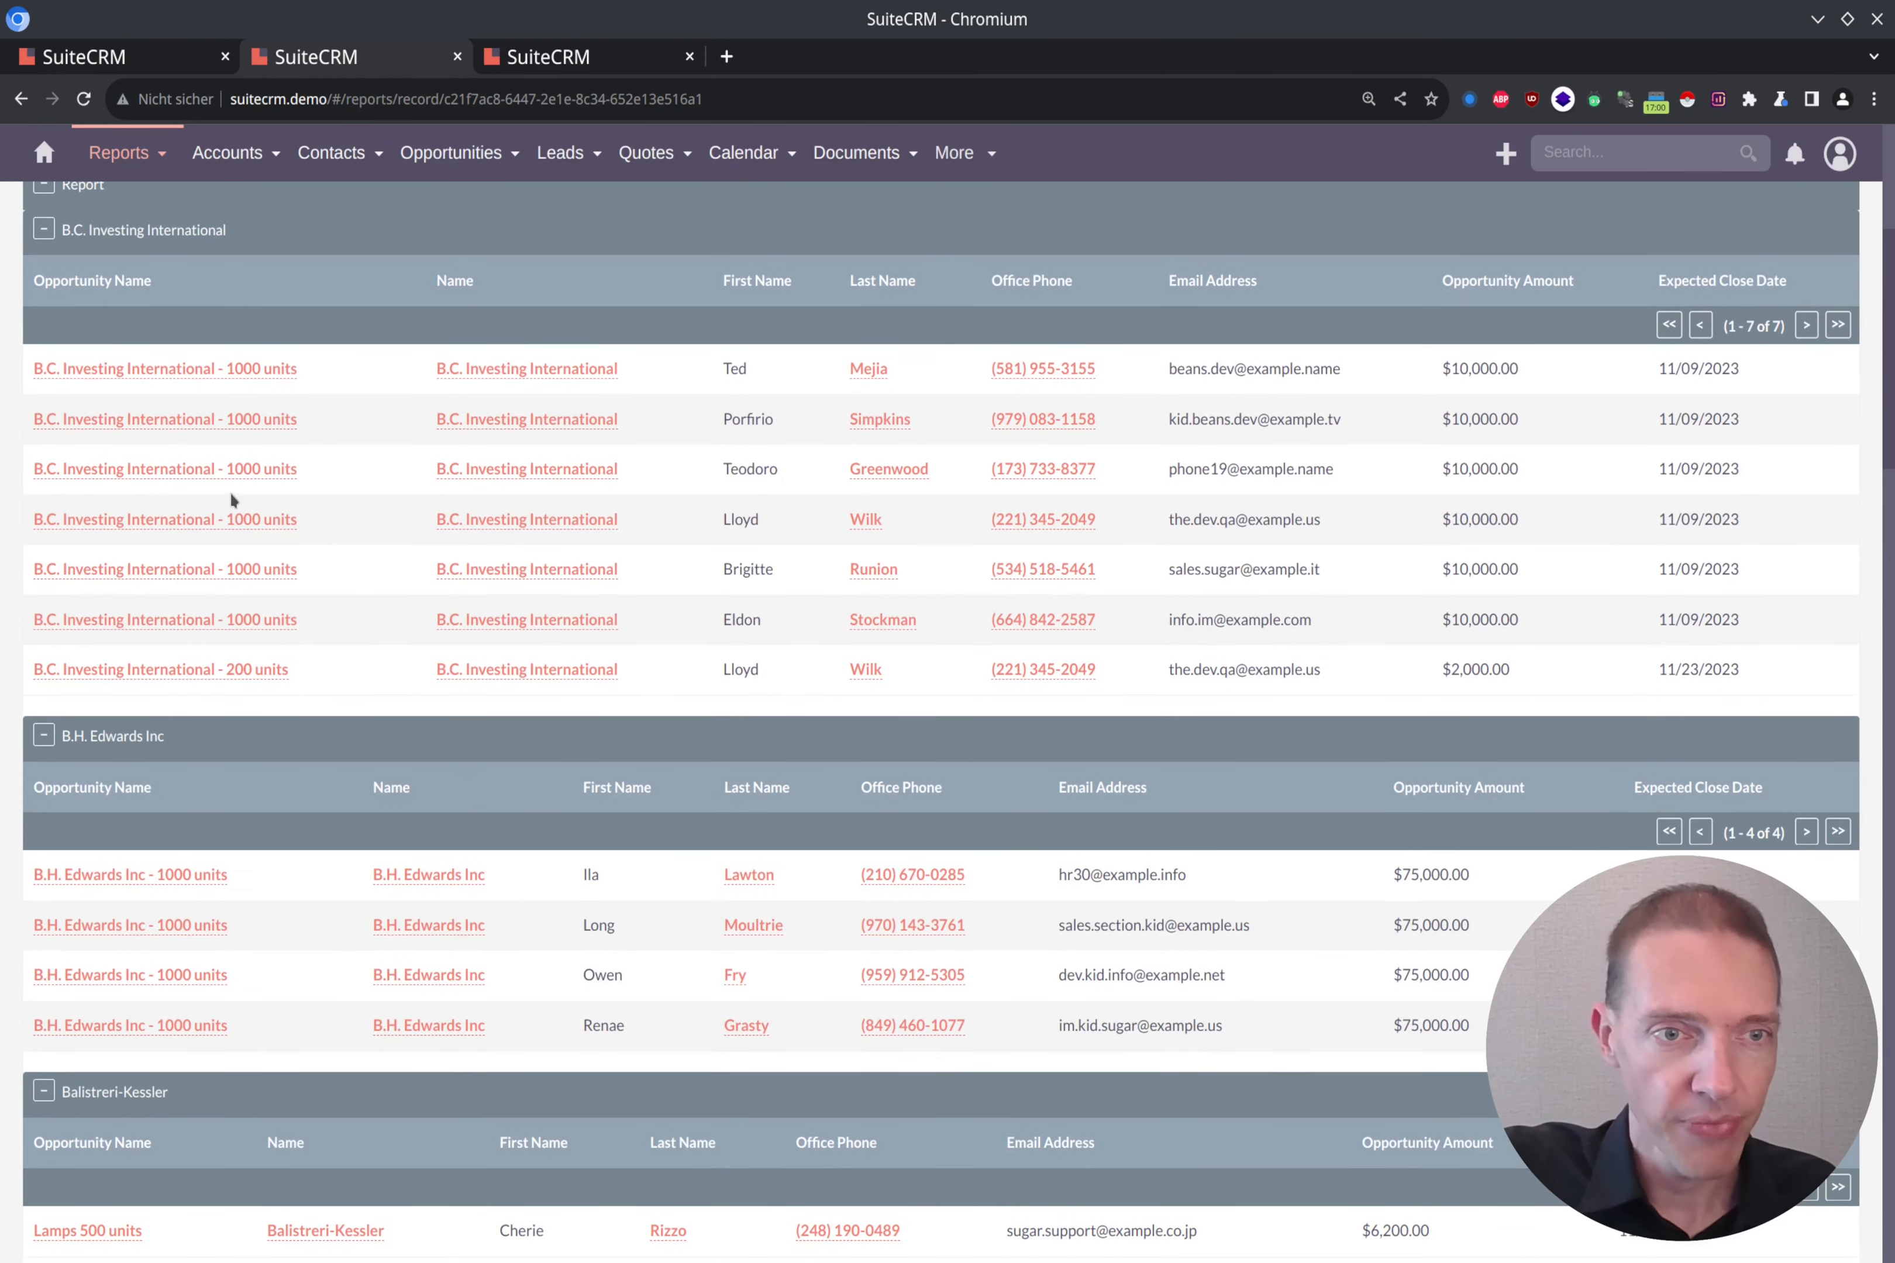
drag(303, 666, 225, 670)
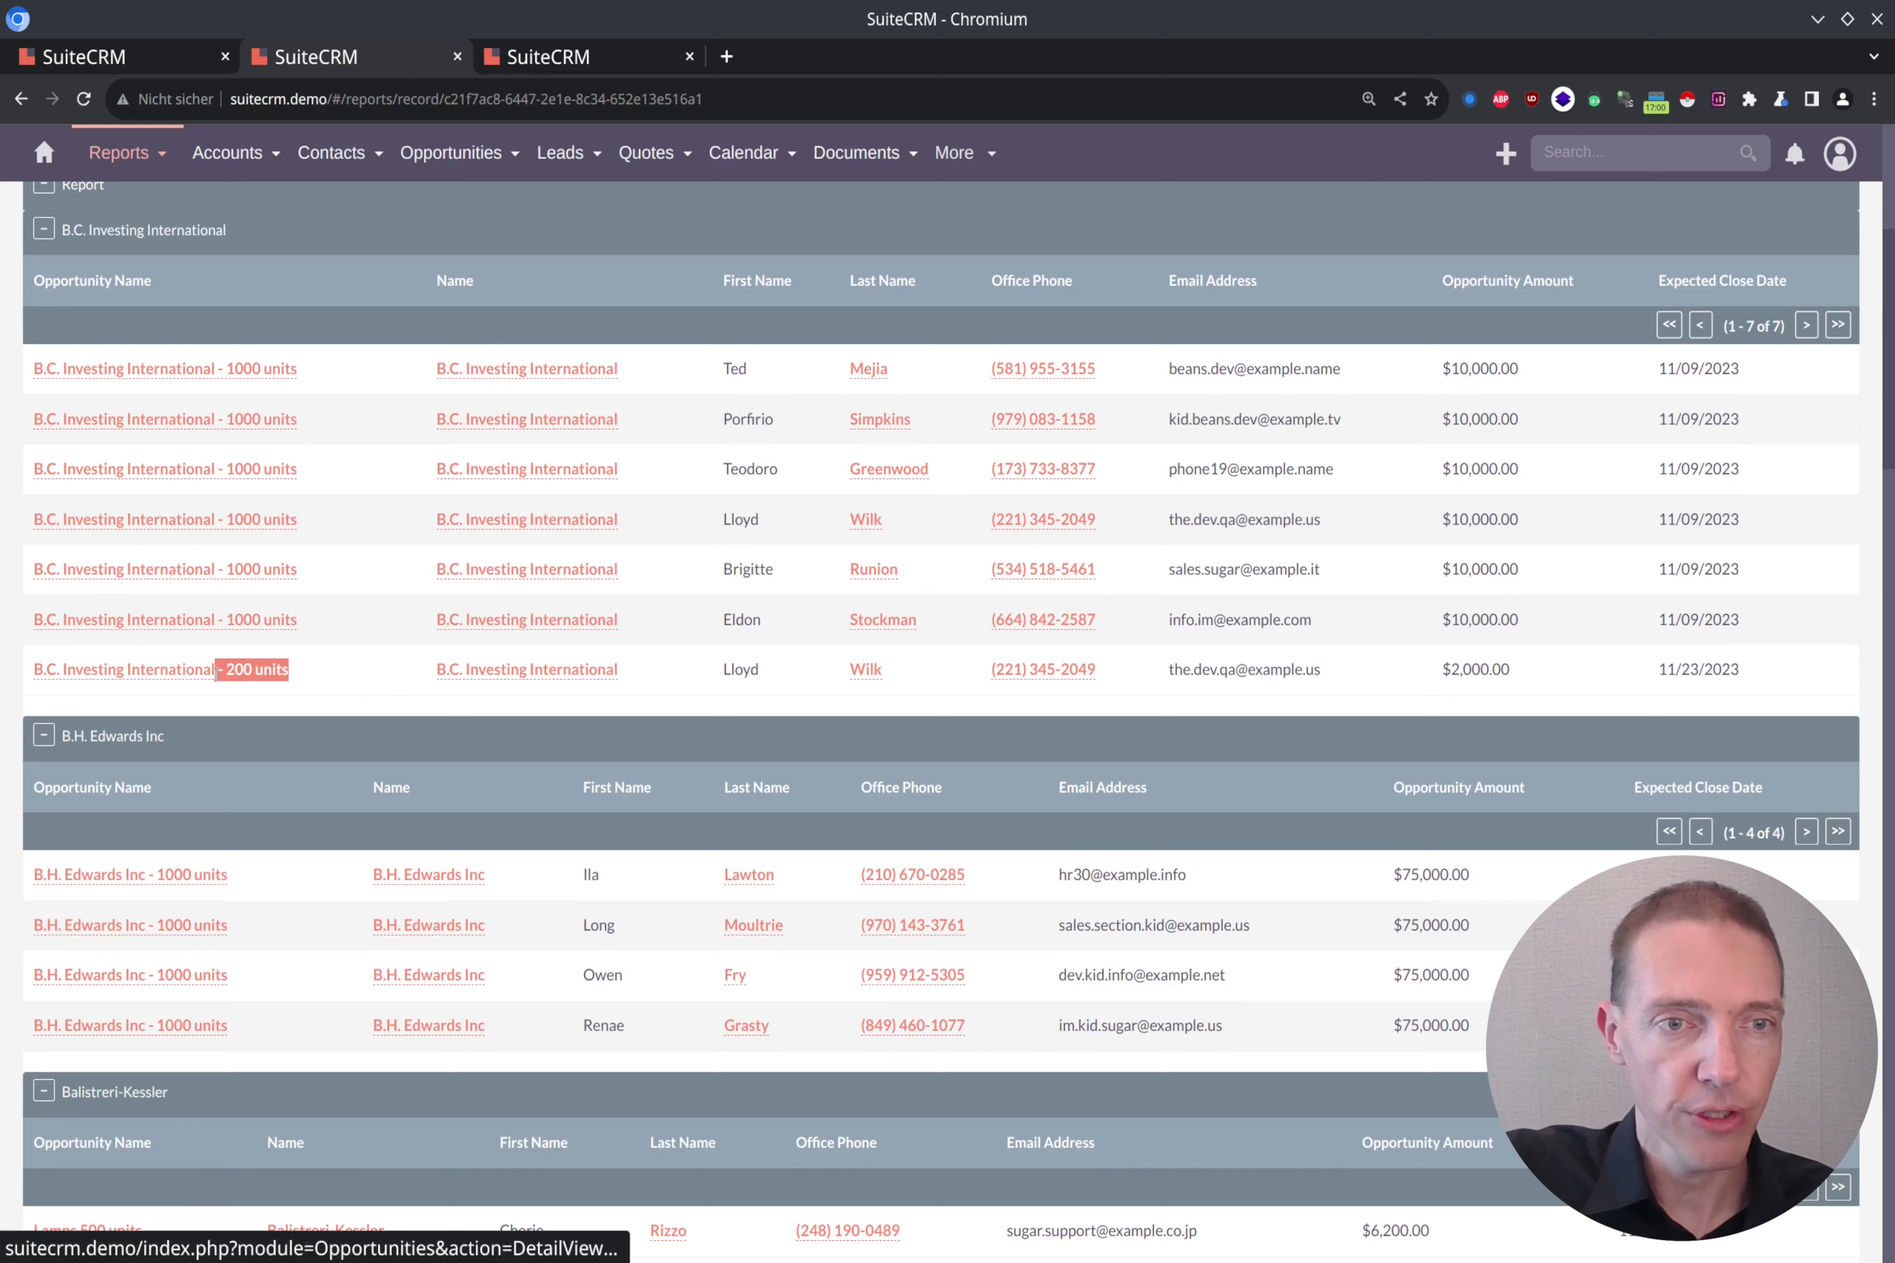
drag(347, 619, 205, 619)
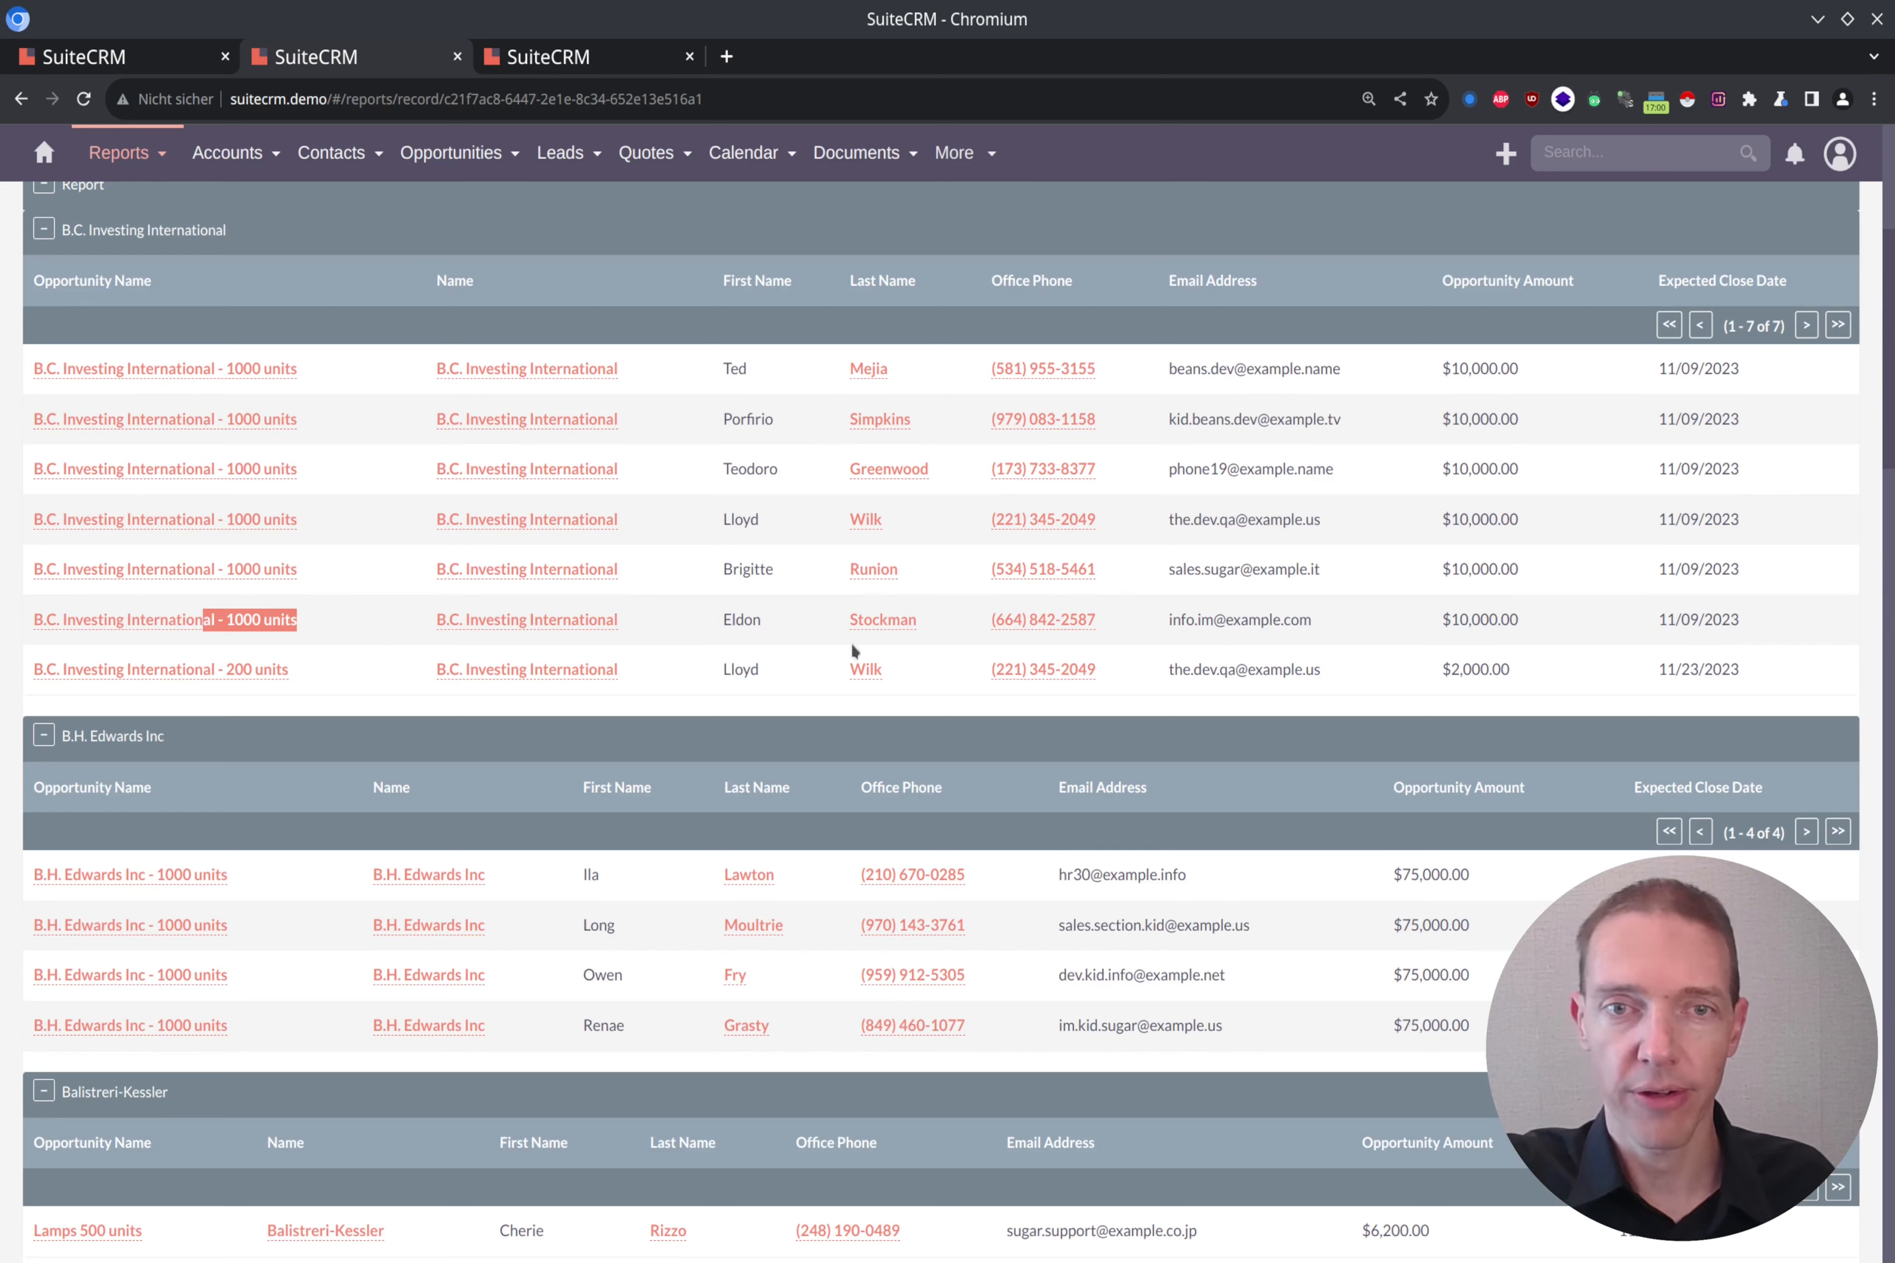
drag(324, 673, 254, 669)
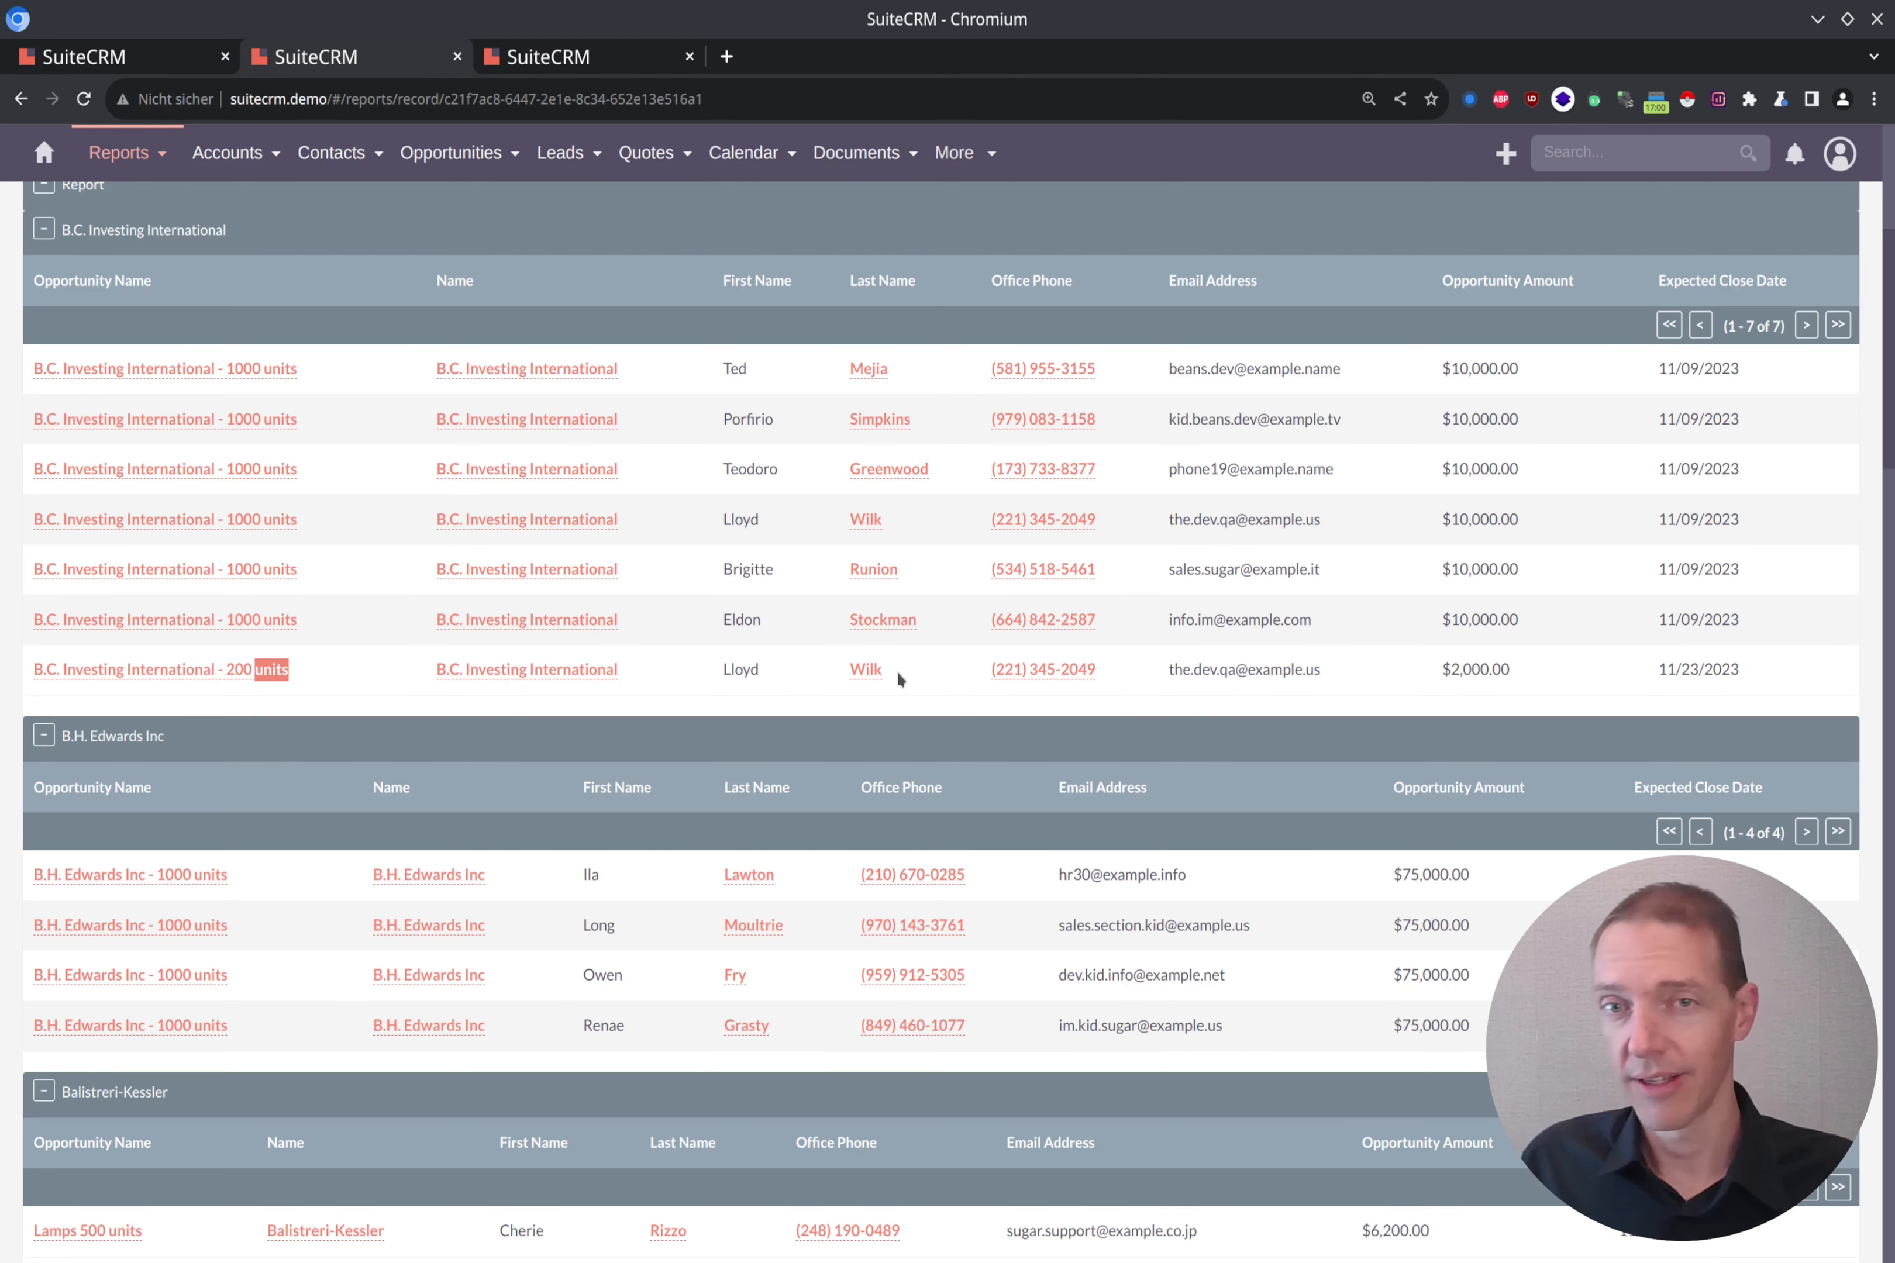
Step: Reopen the report for editing and add the Sales Stage field of the Opportunities module
scroll(1820, 400, up, 6)
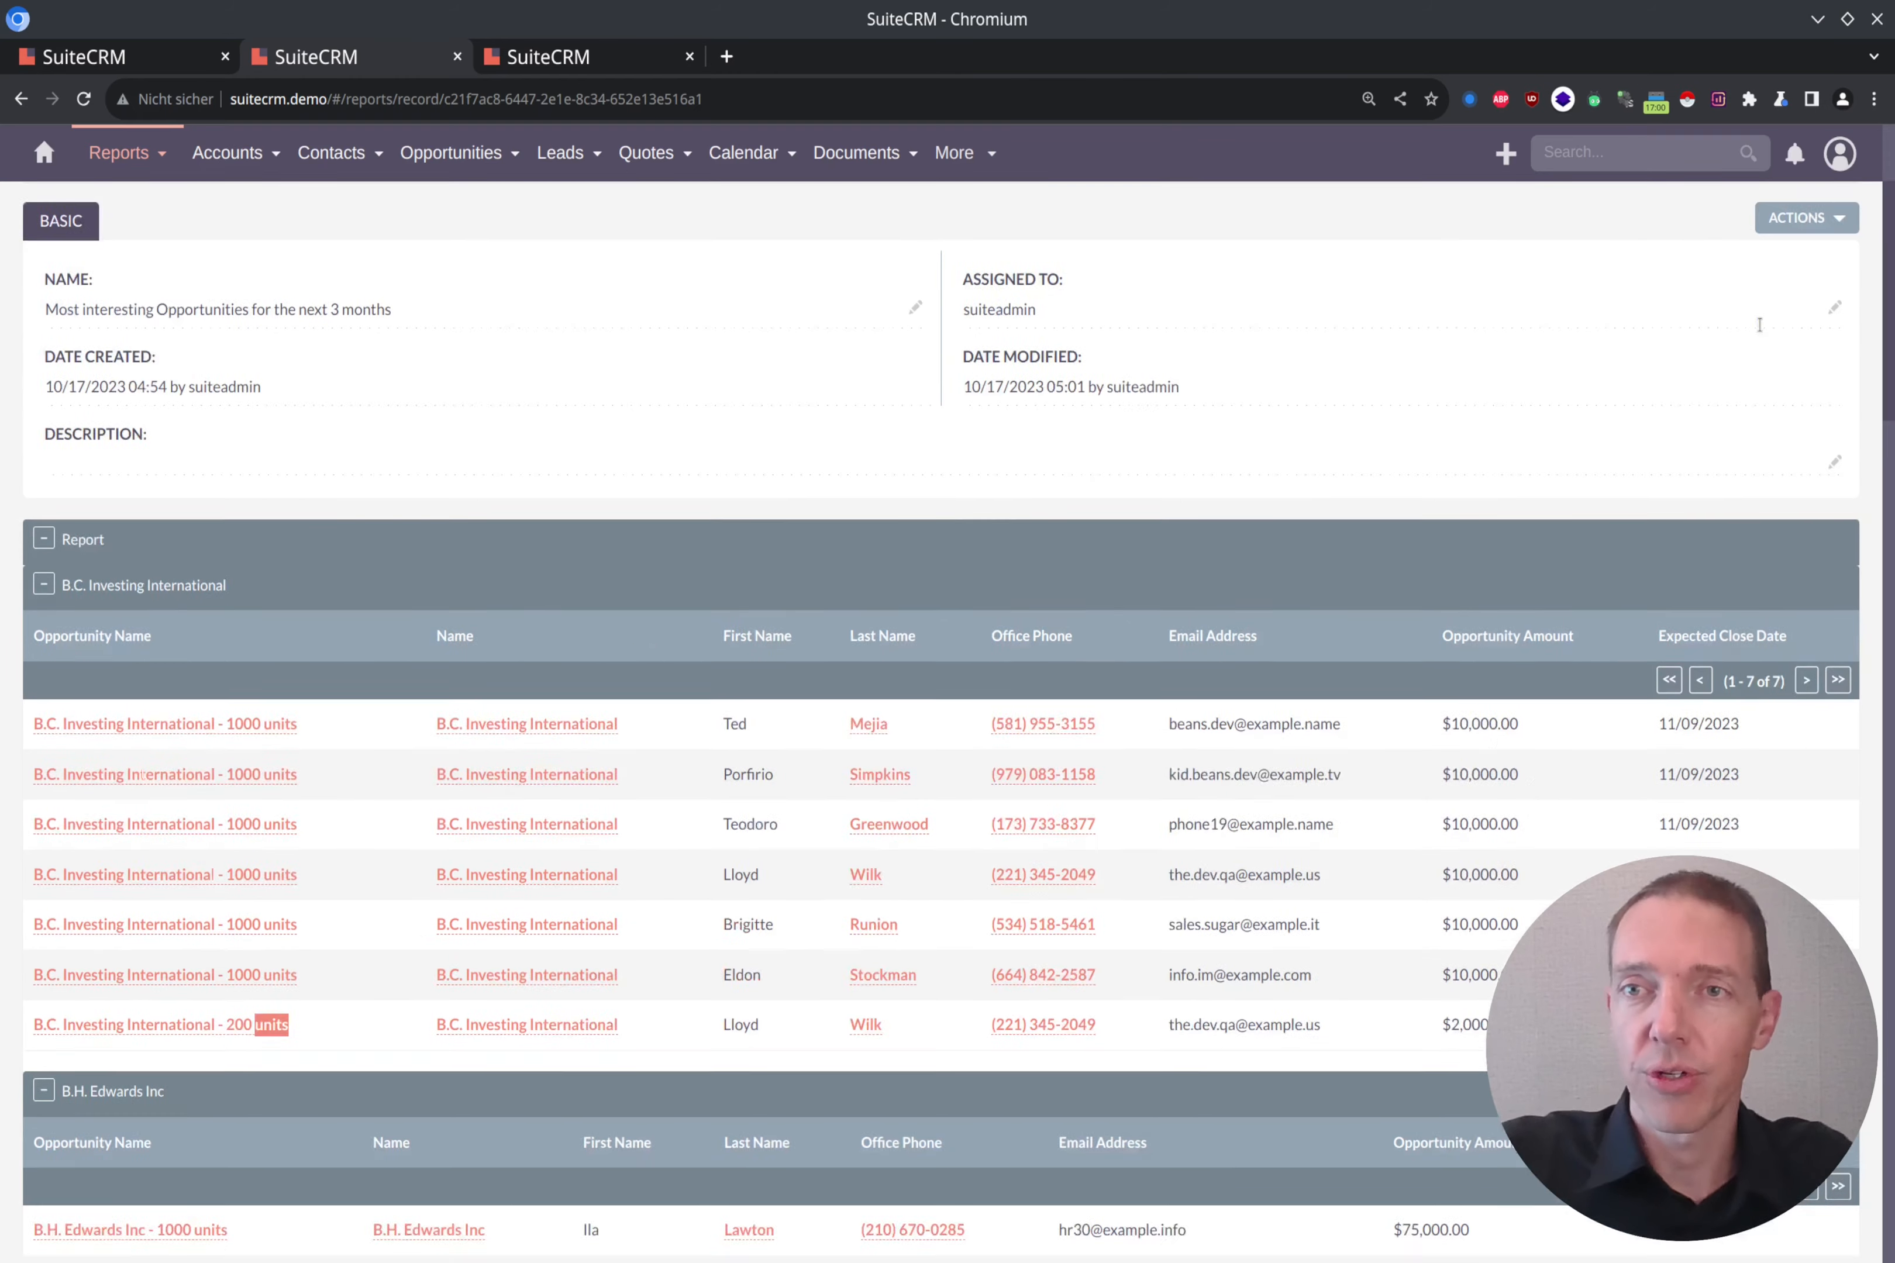
click(1833, 369)
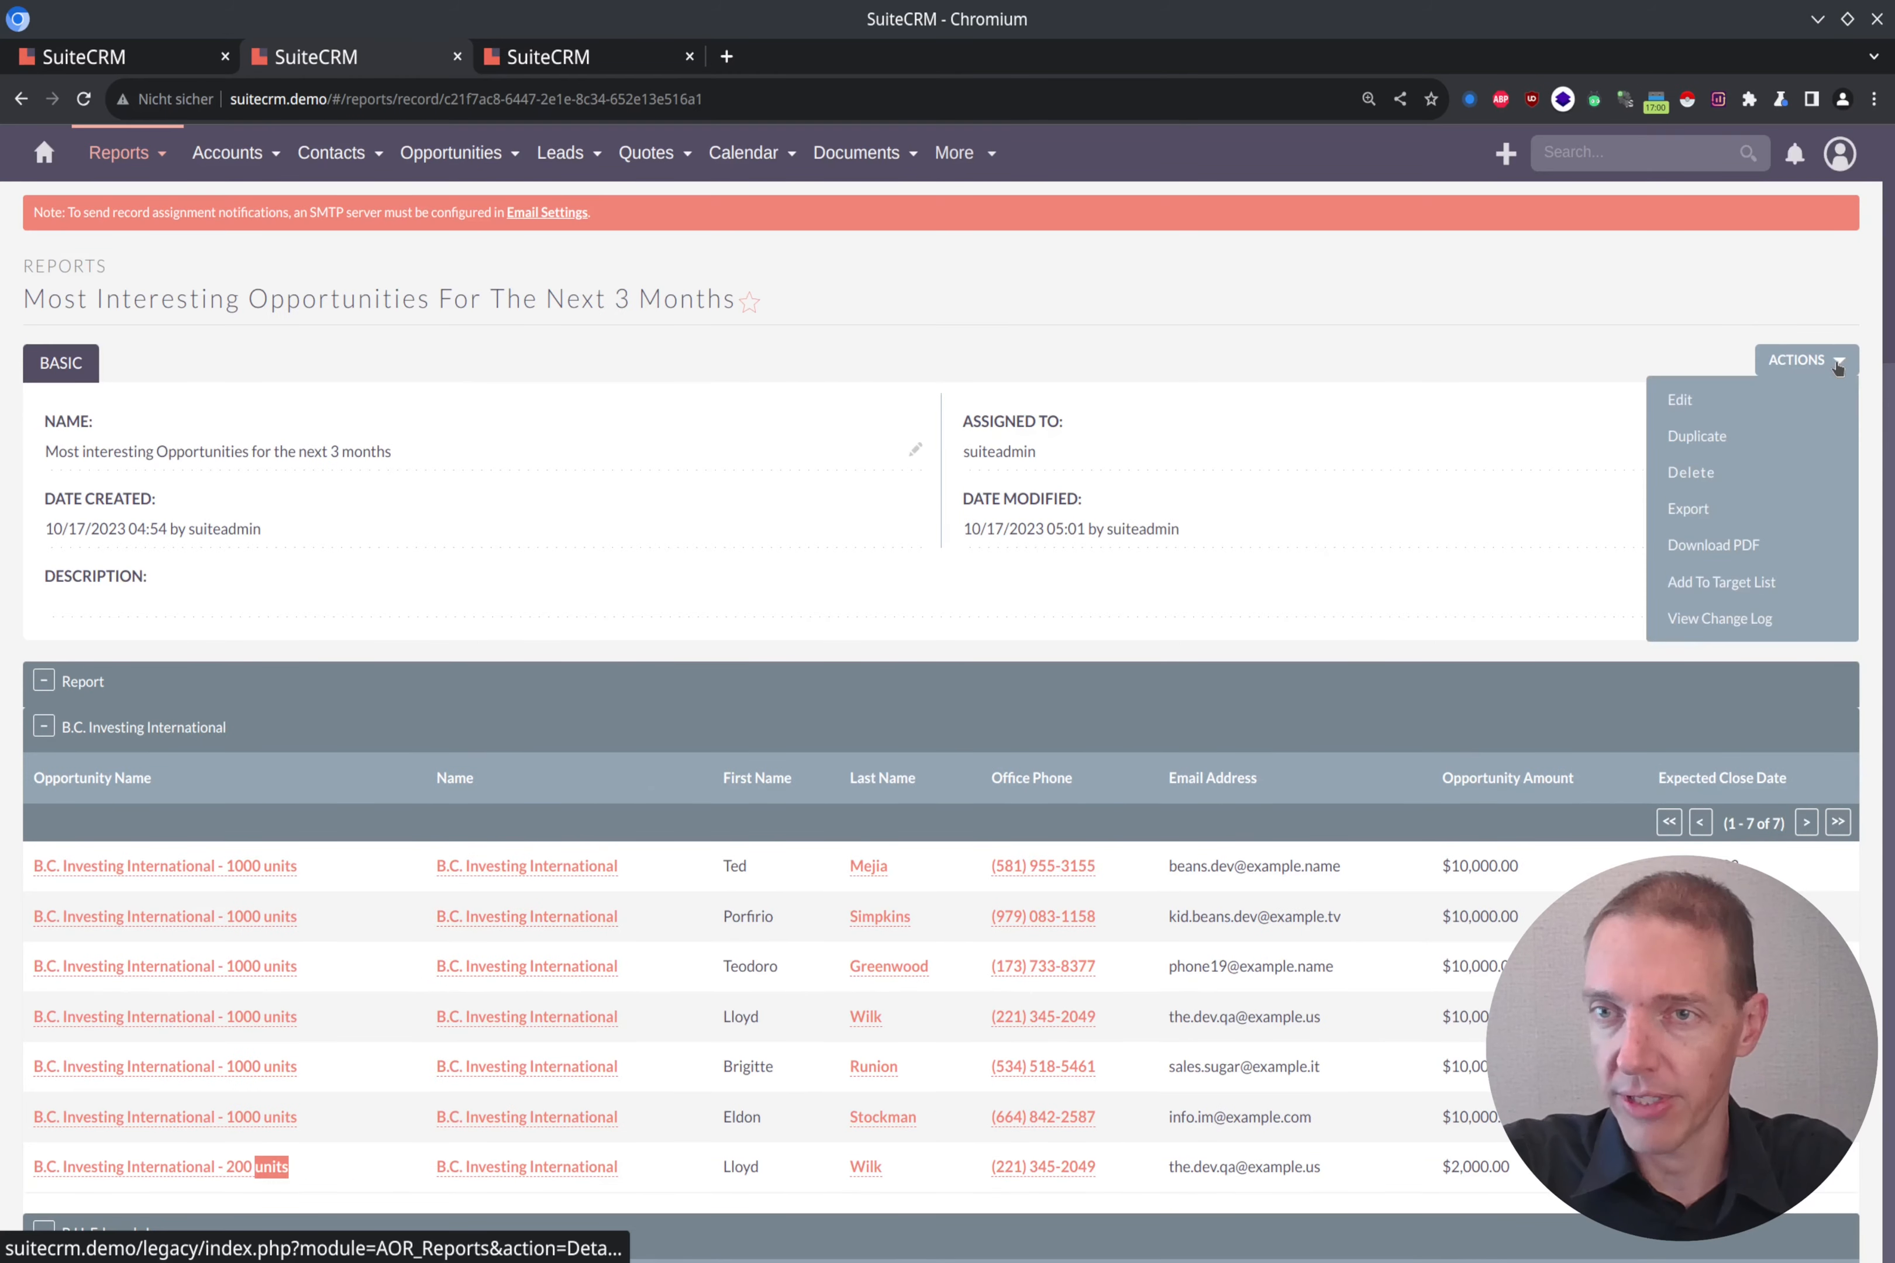
click(1744, 391)
scroll(576, 705, down, 7)
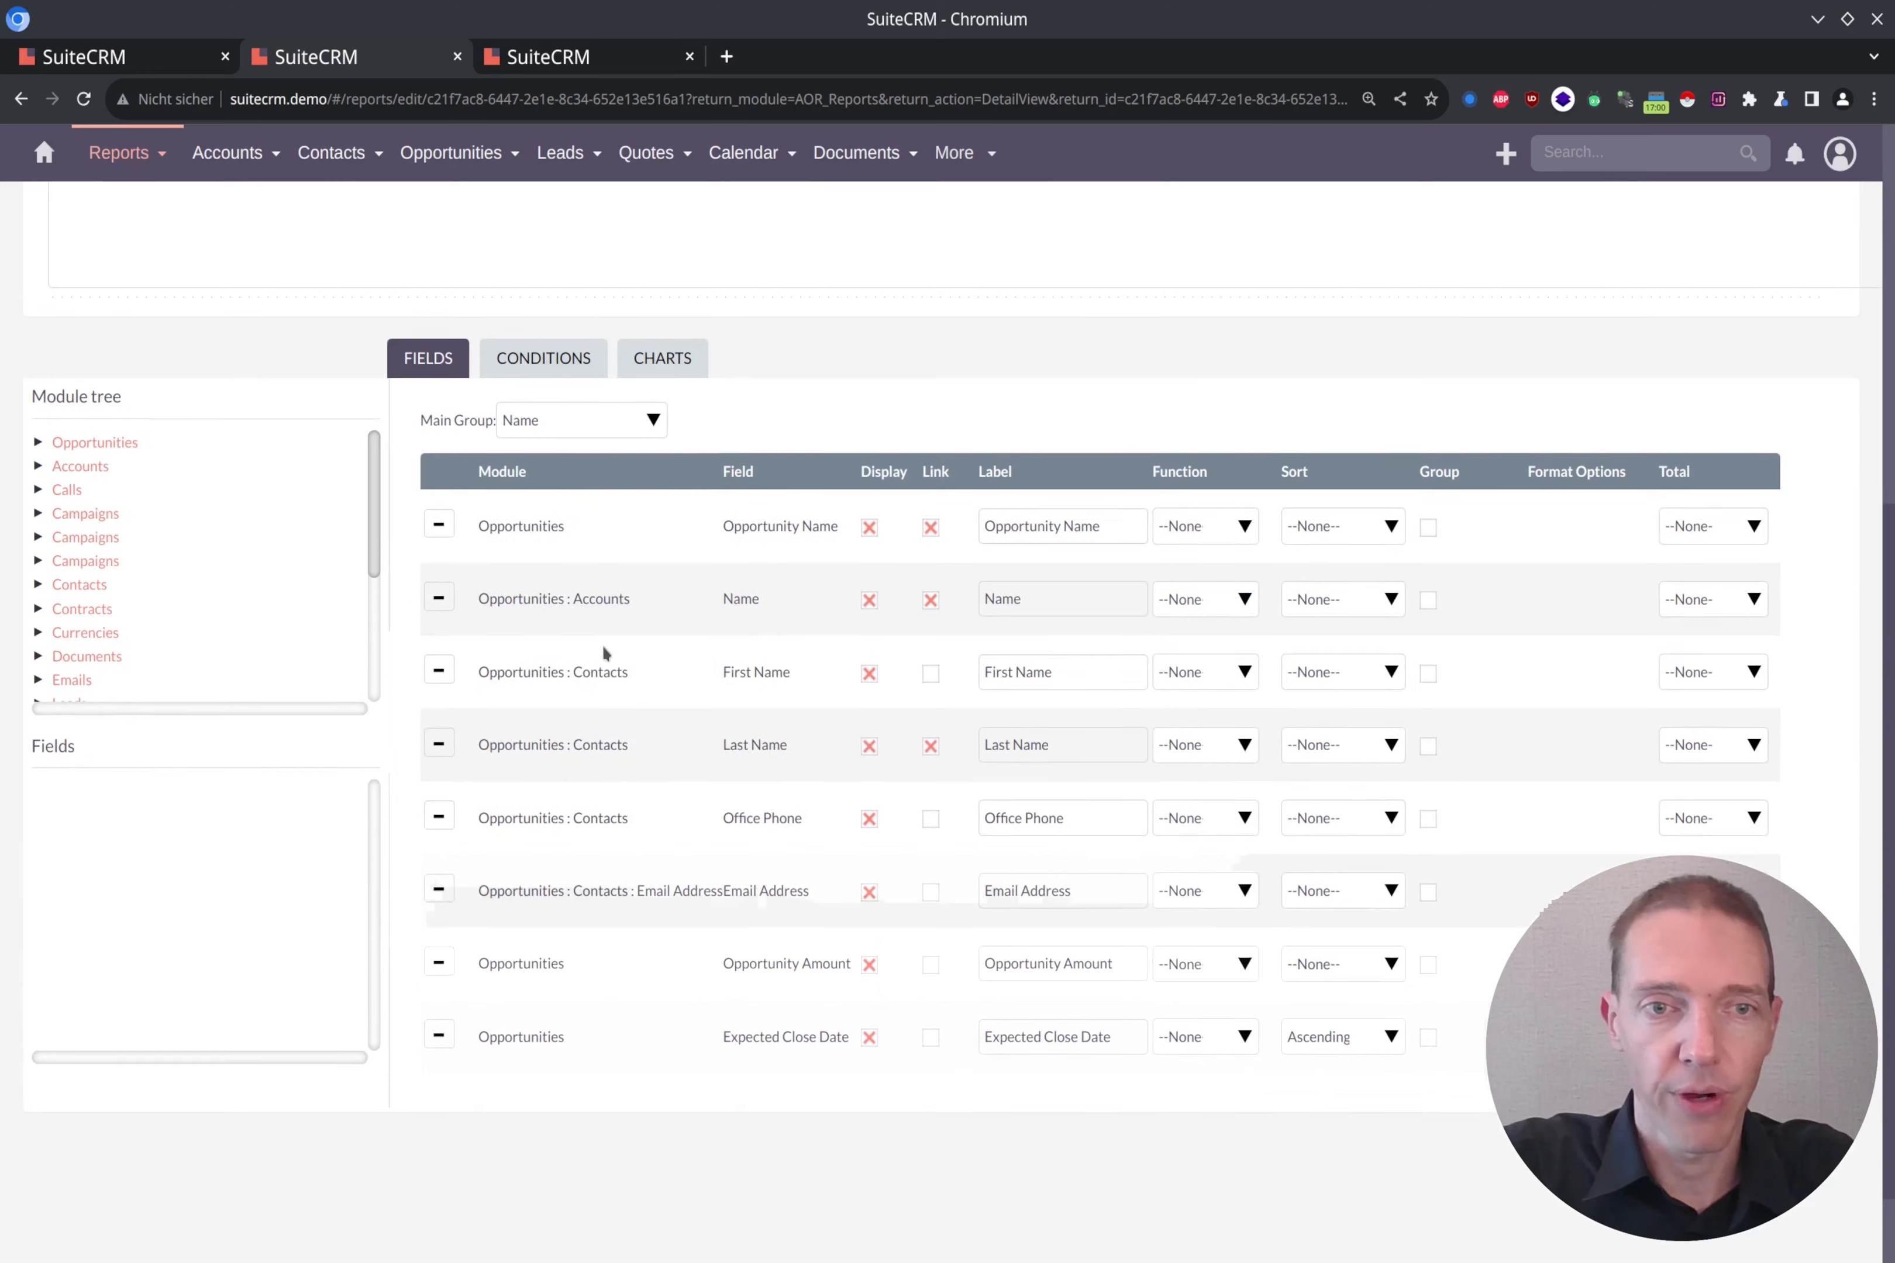
click(104, 443)
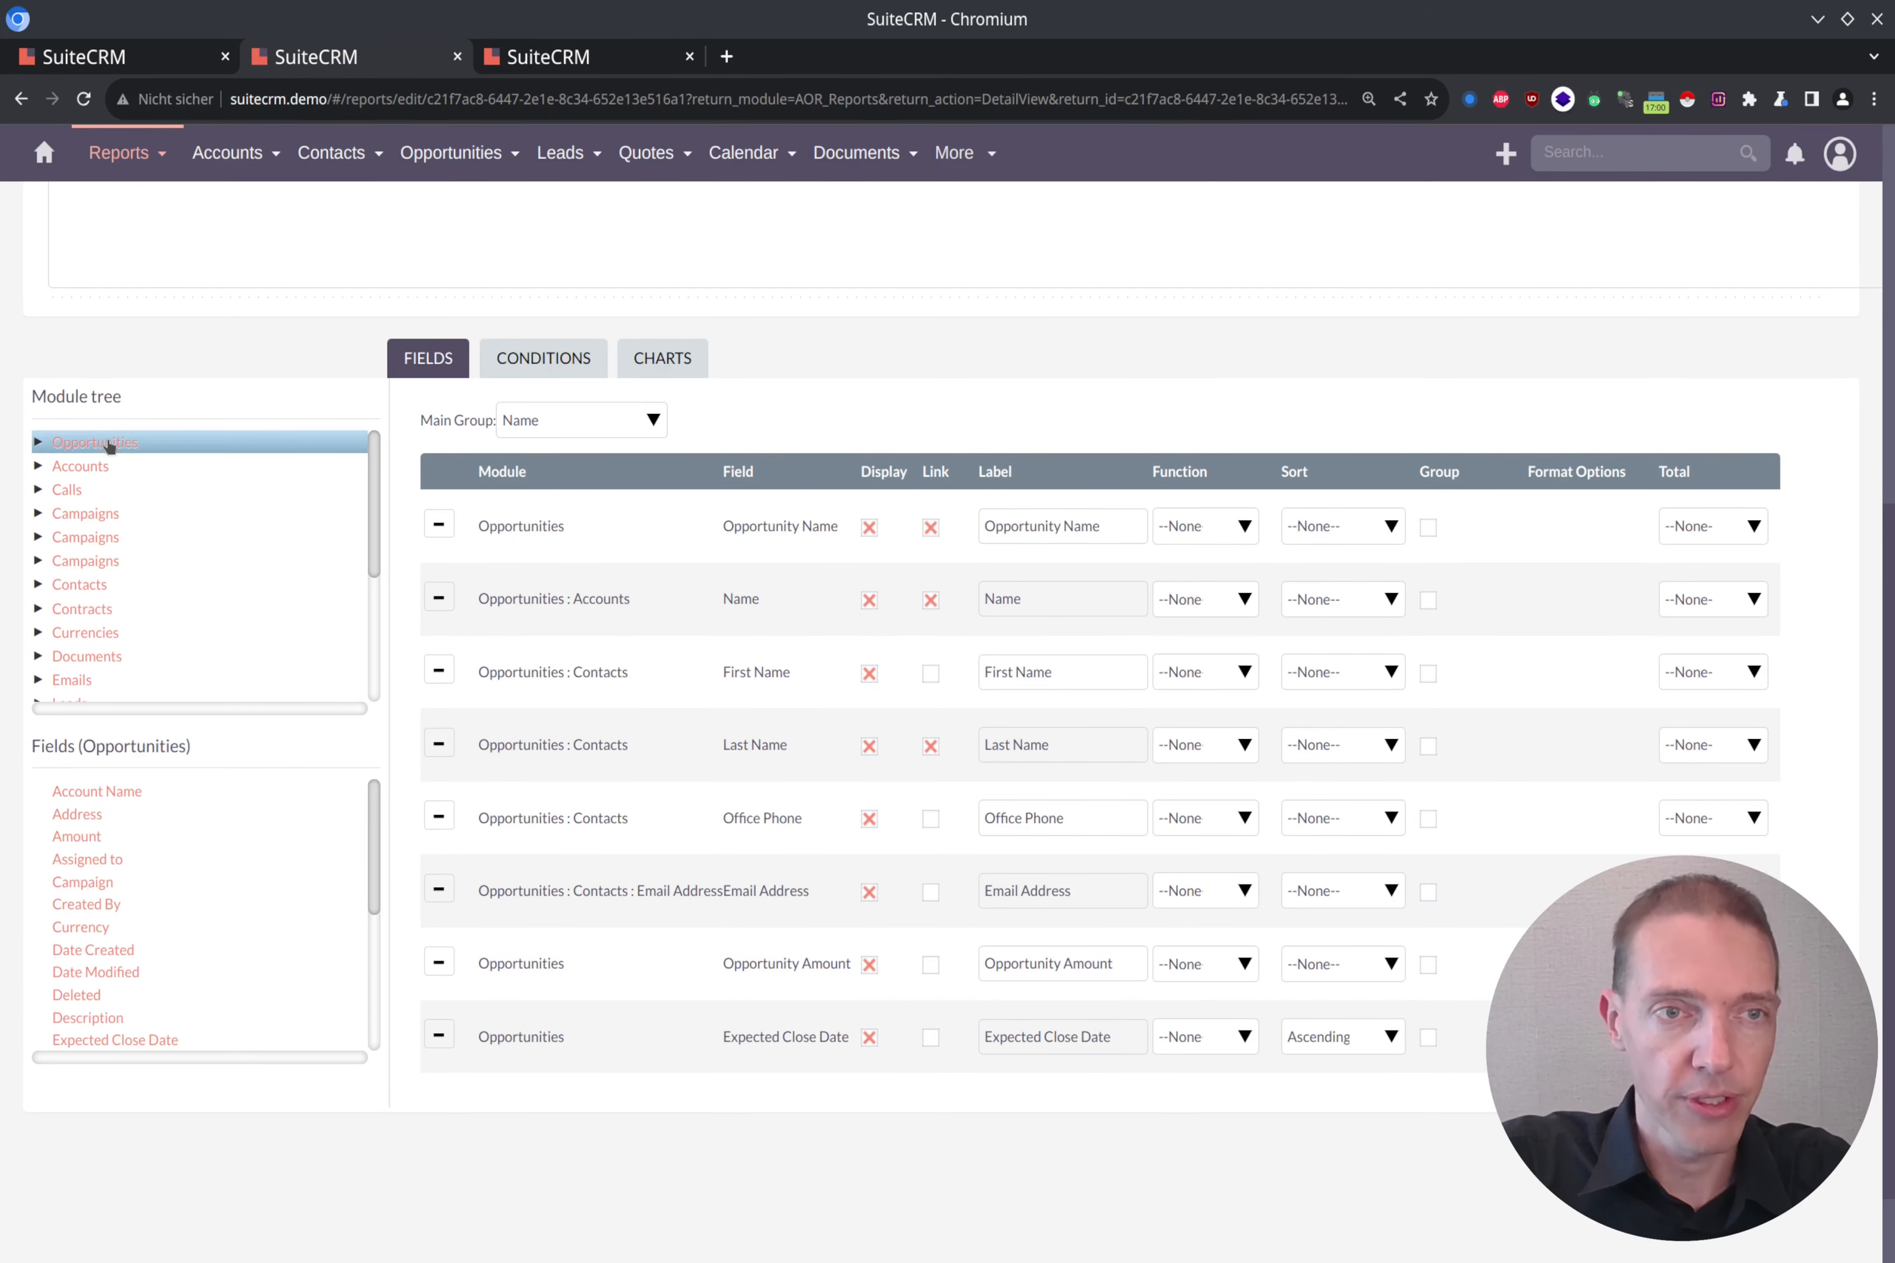
key(ctrl+f)
text(stage)
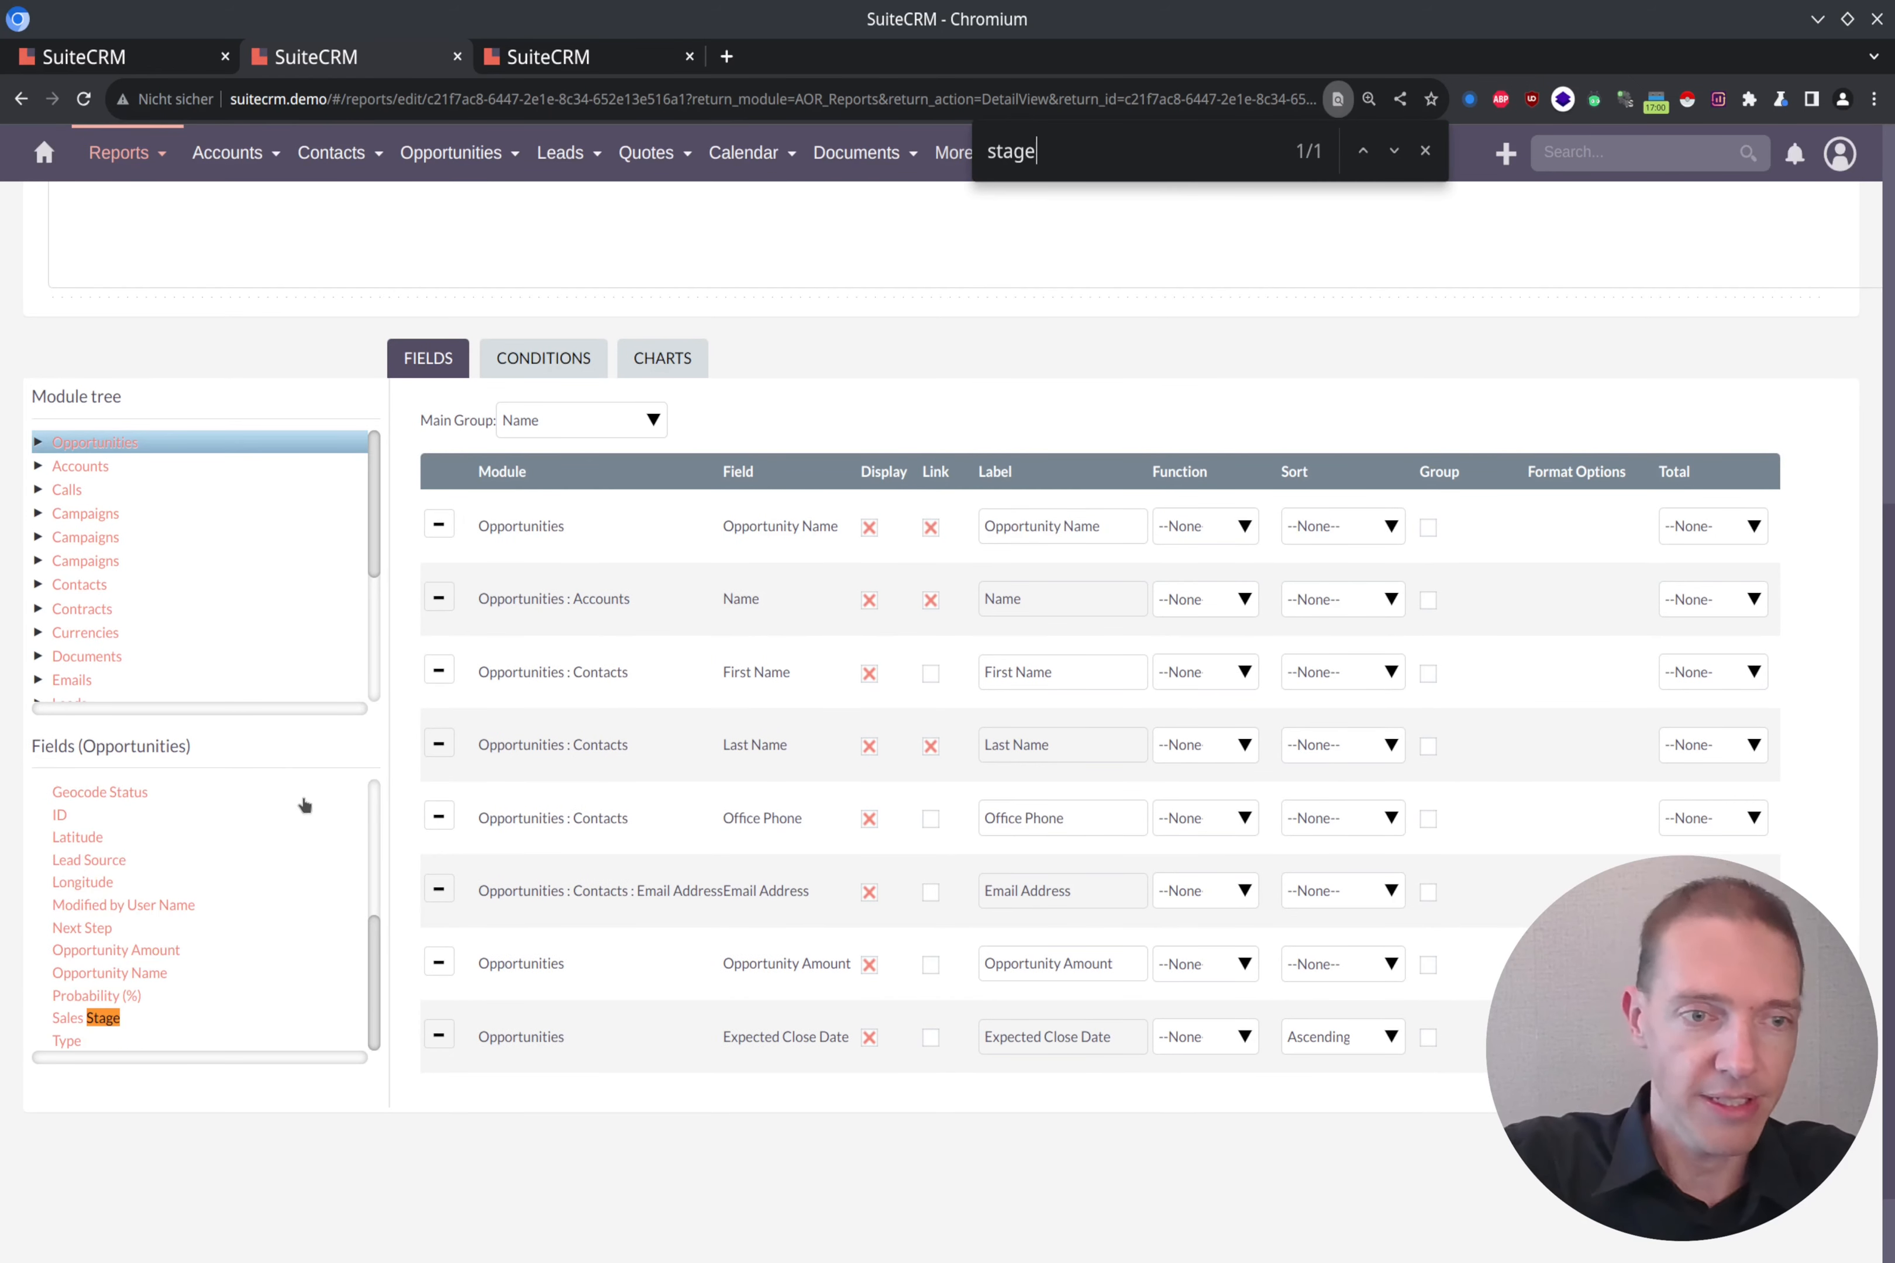
scroll(304, 806, down, 2)
drag(134, 913, 740, 976)
scroll(732, 899, down, 1)
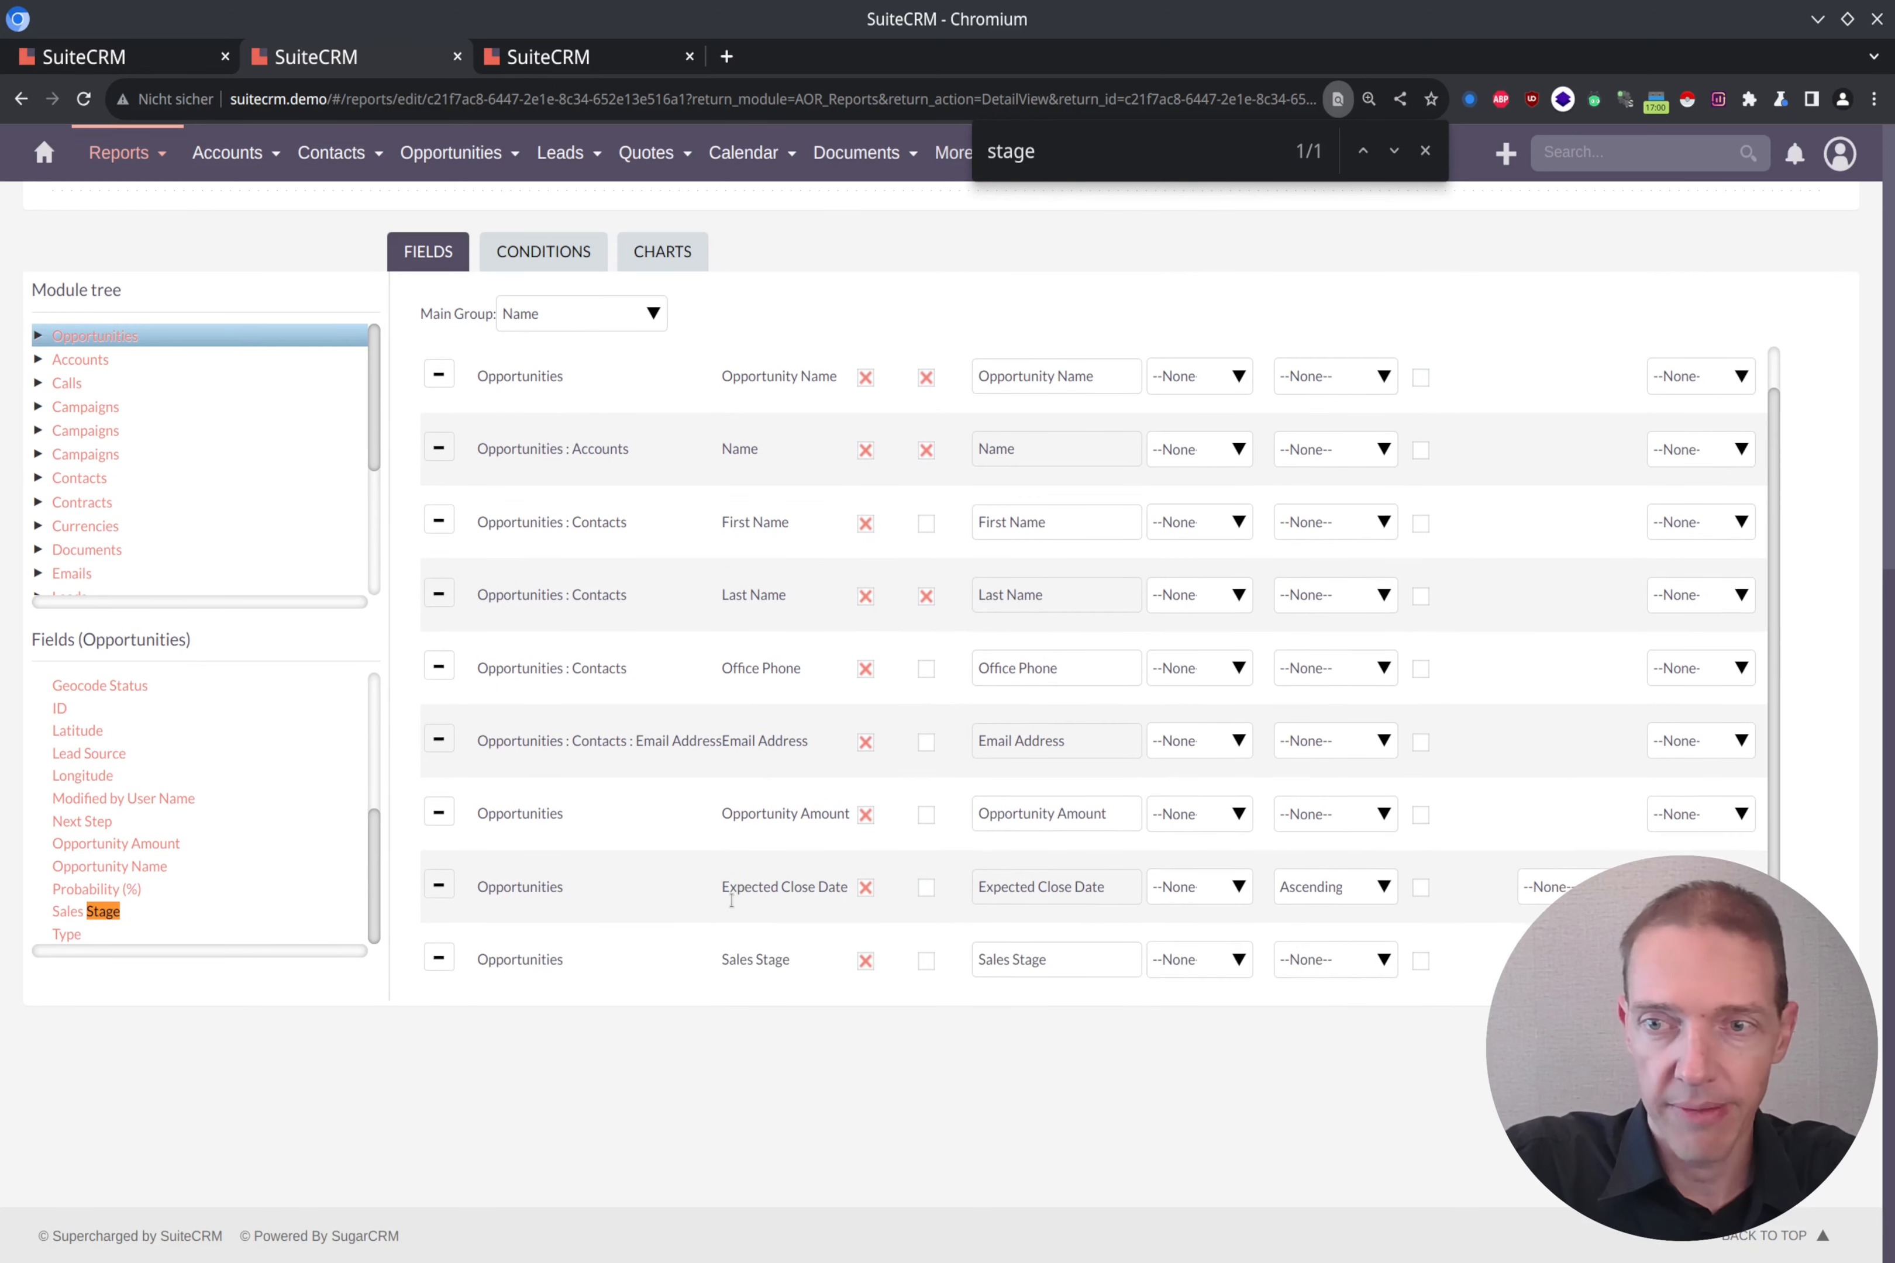
Step: Move the Sales Stage field directly above Opportunity Amount in the field list and save the report
drag(590, 947, 602, 826)
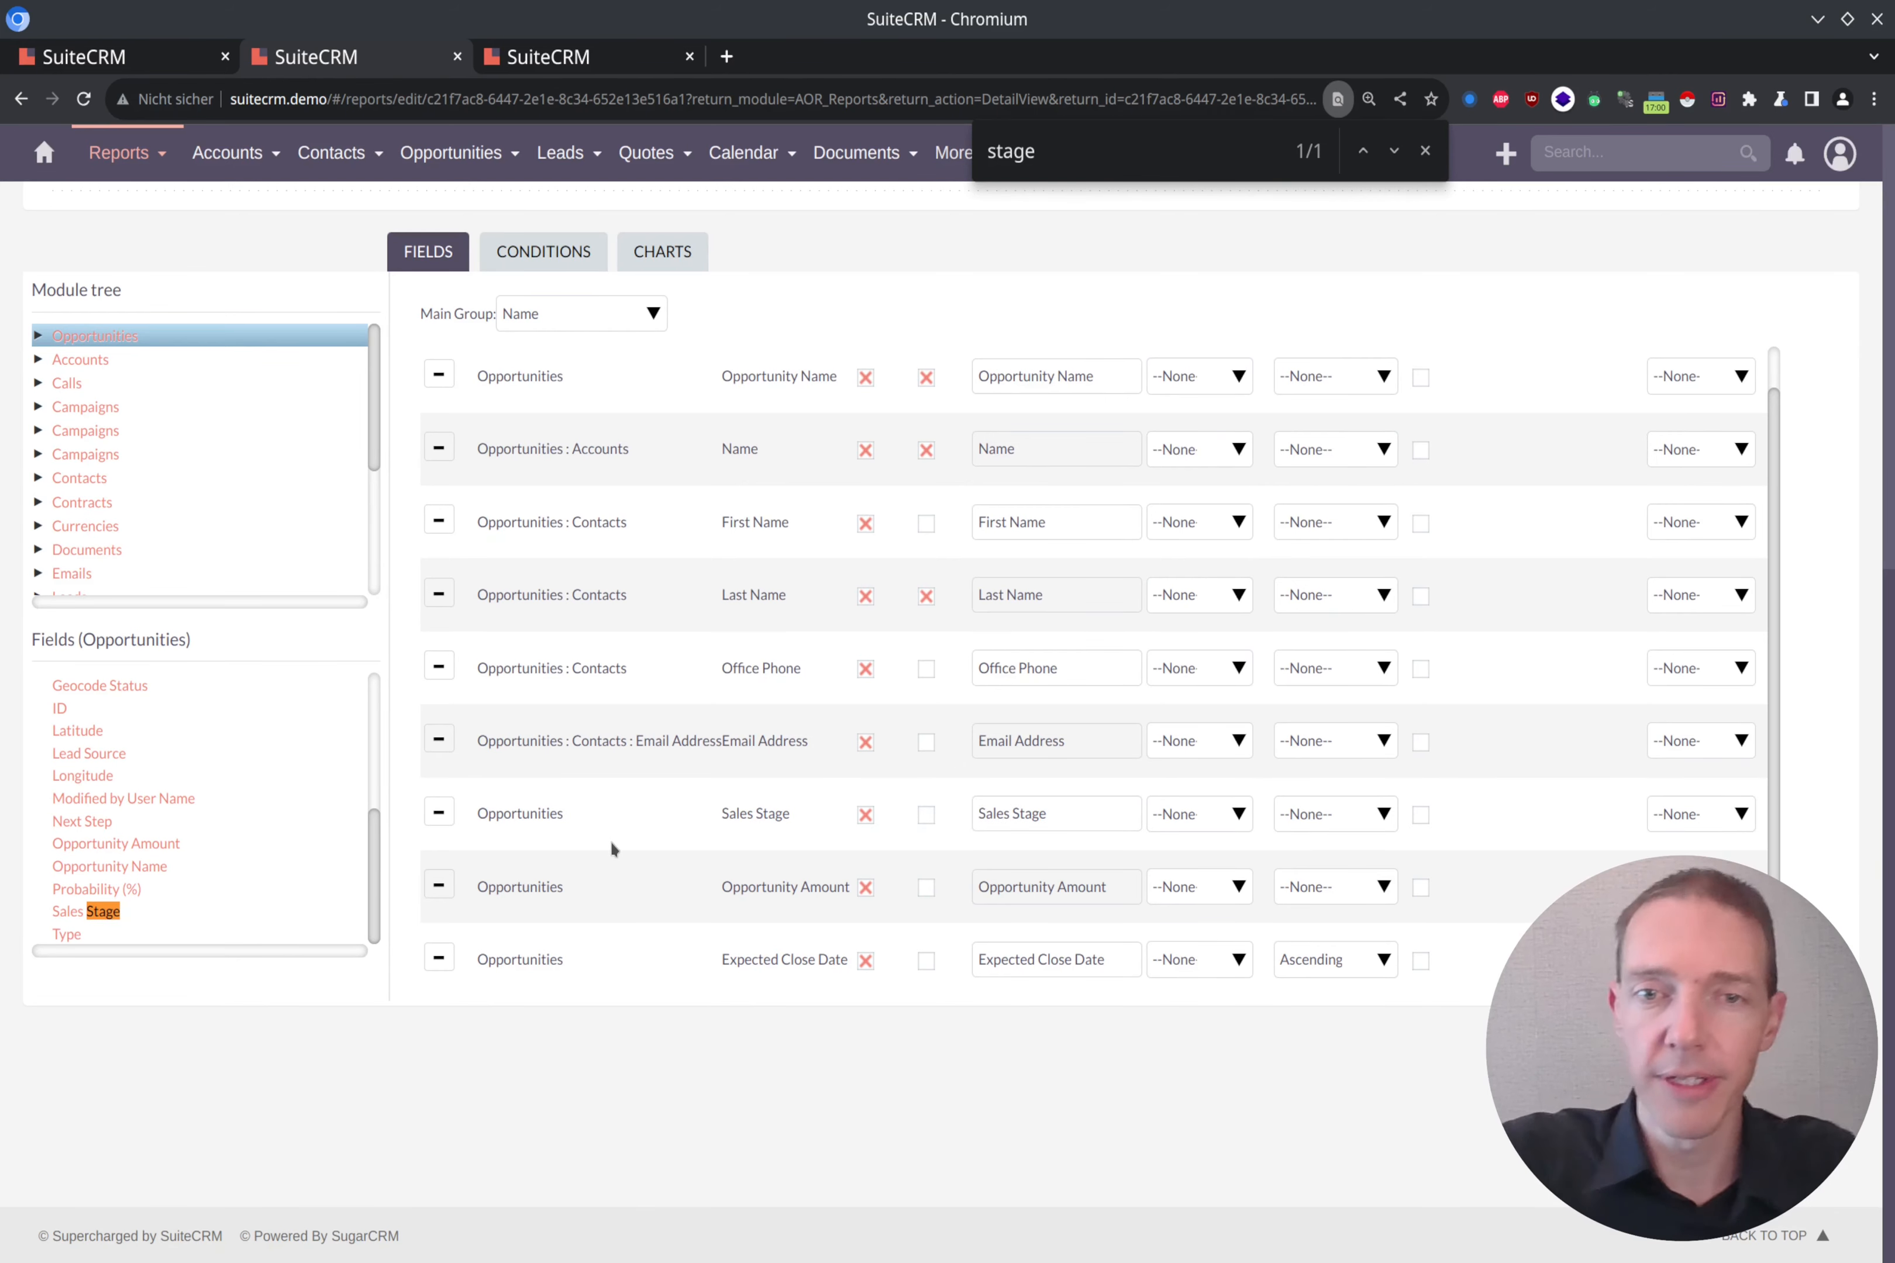
scroll(671, 861, up, 15)
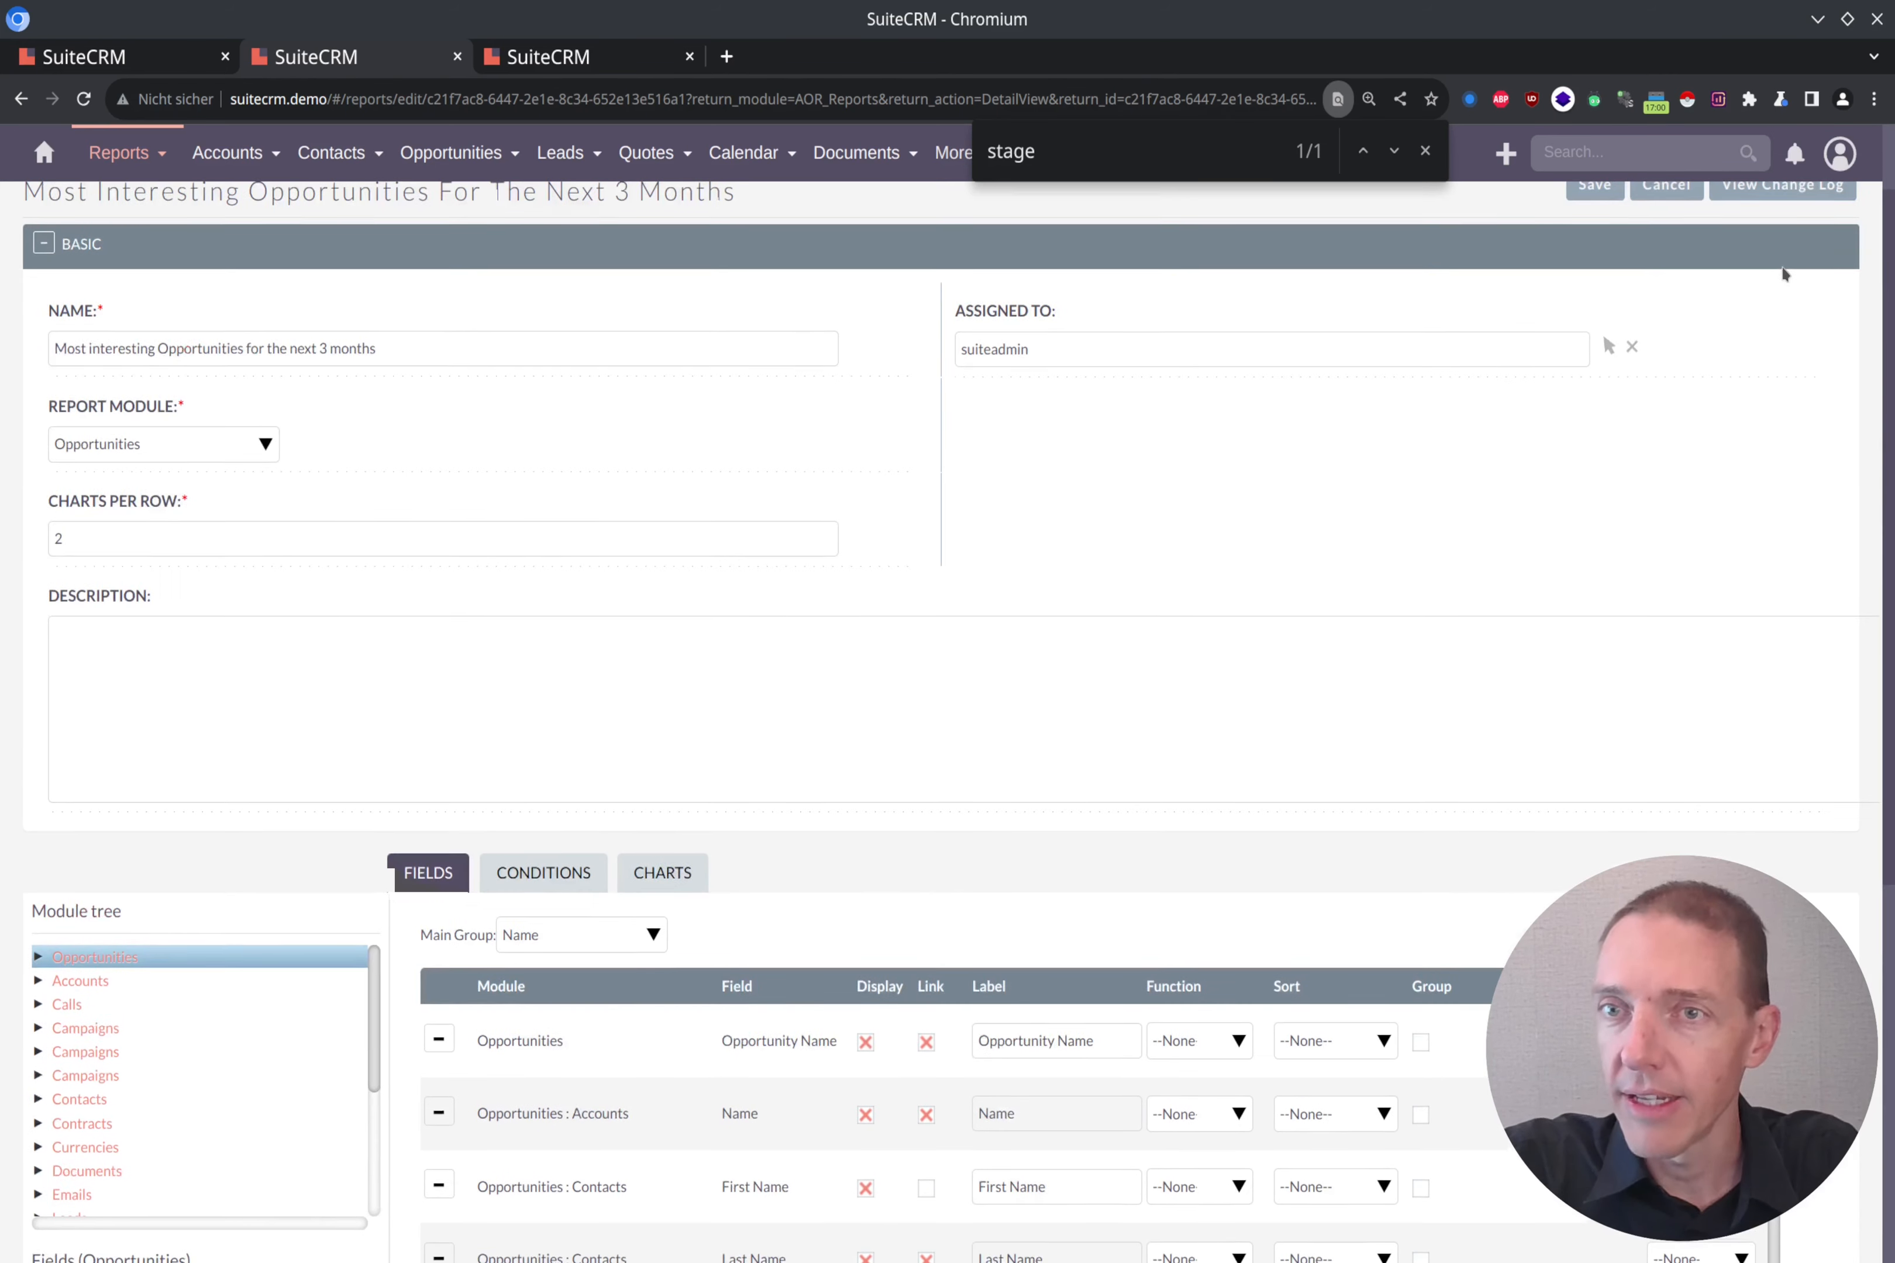
click(1767, 213)
scroll(1620, 469, up, 1)
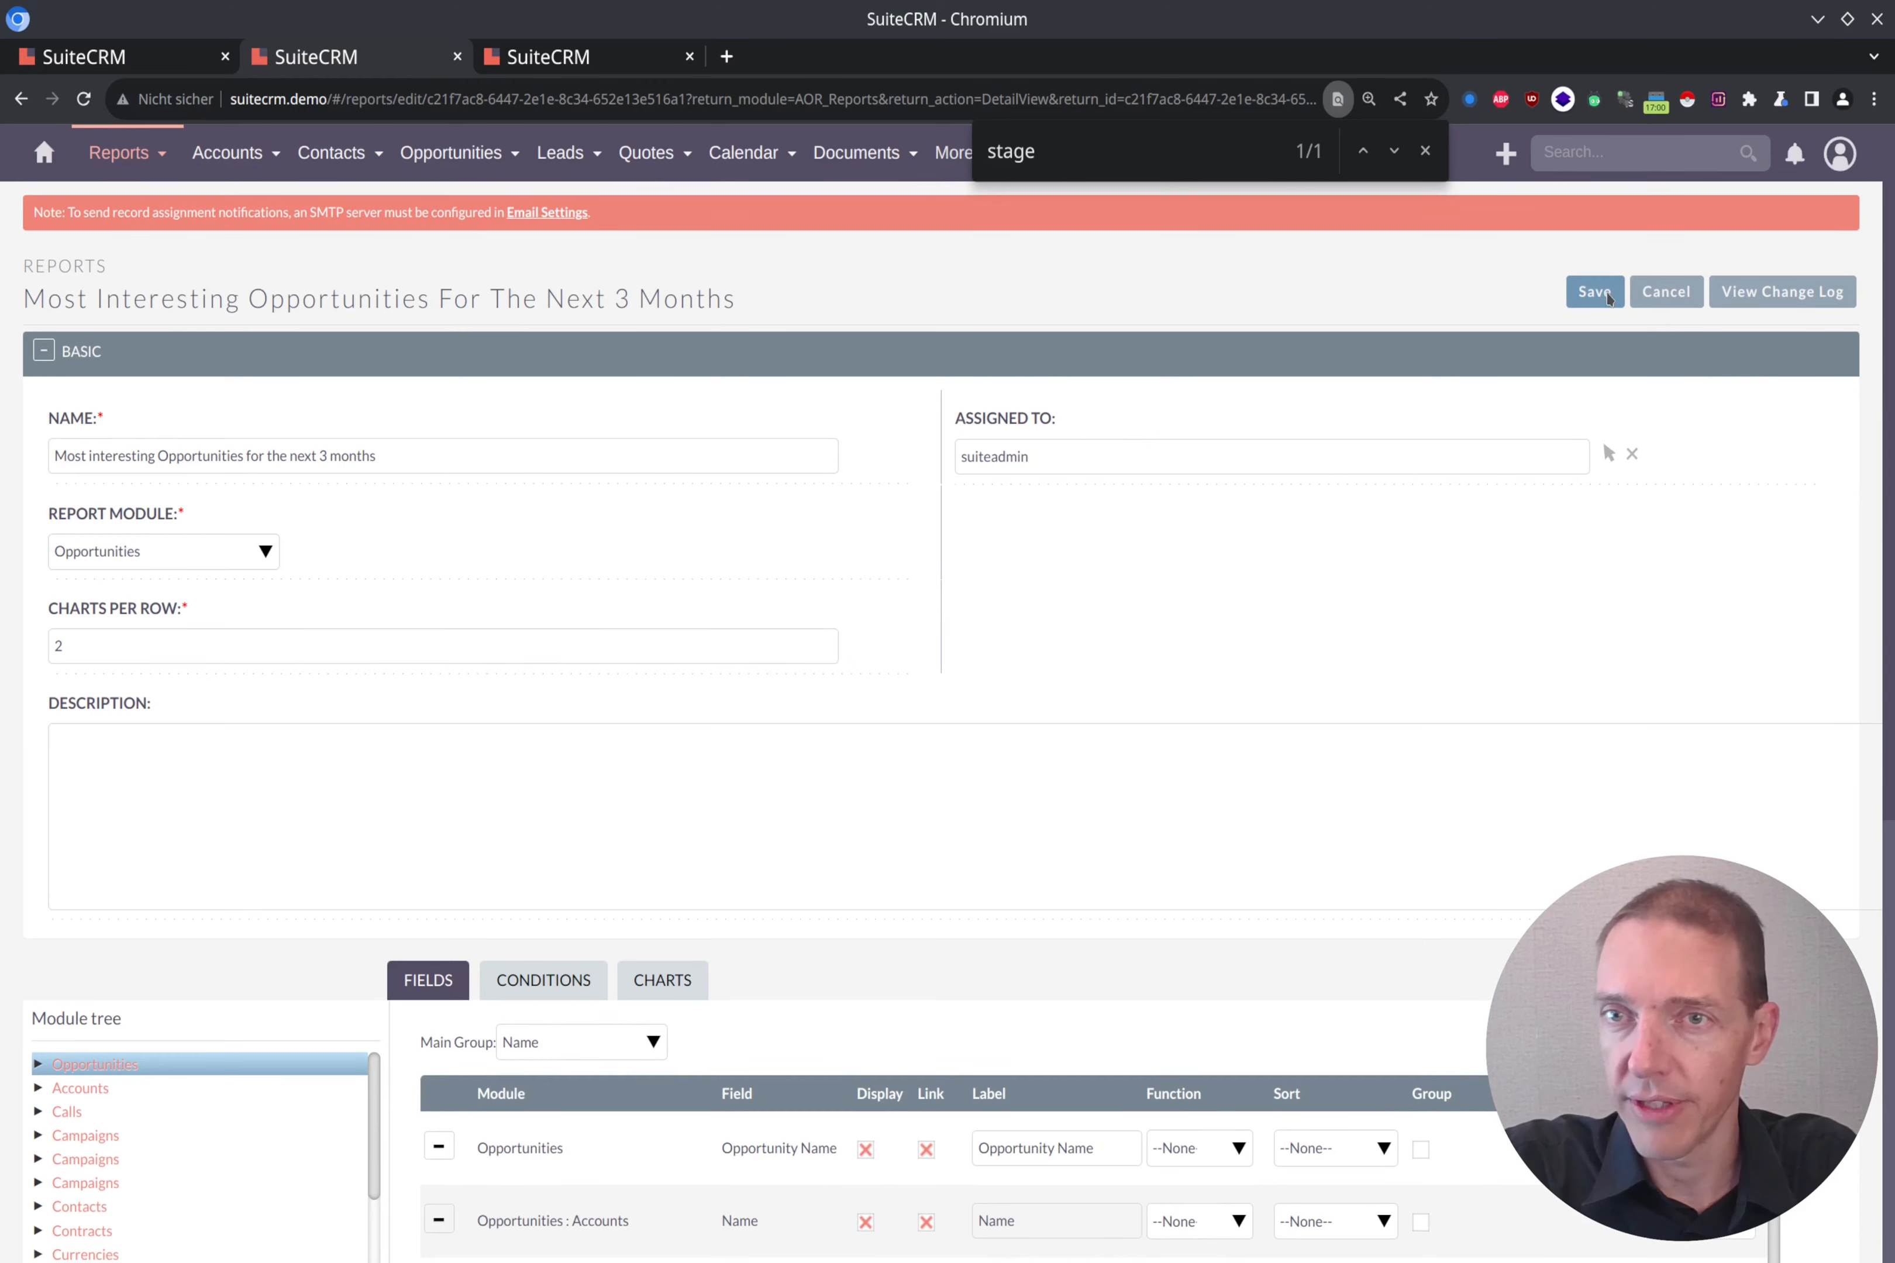
click(1609, 299)
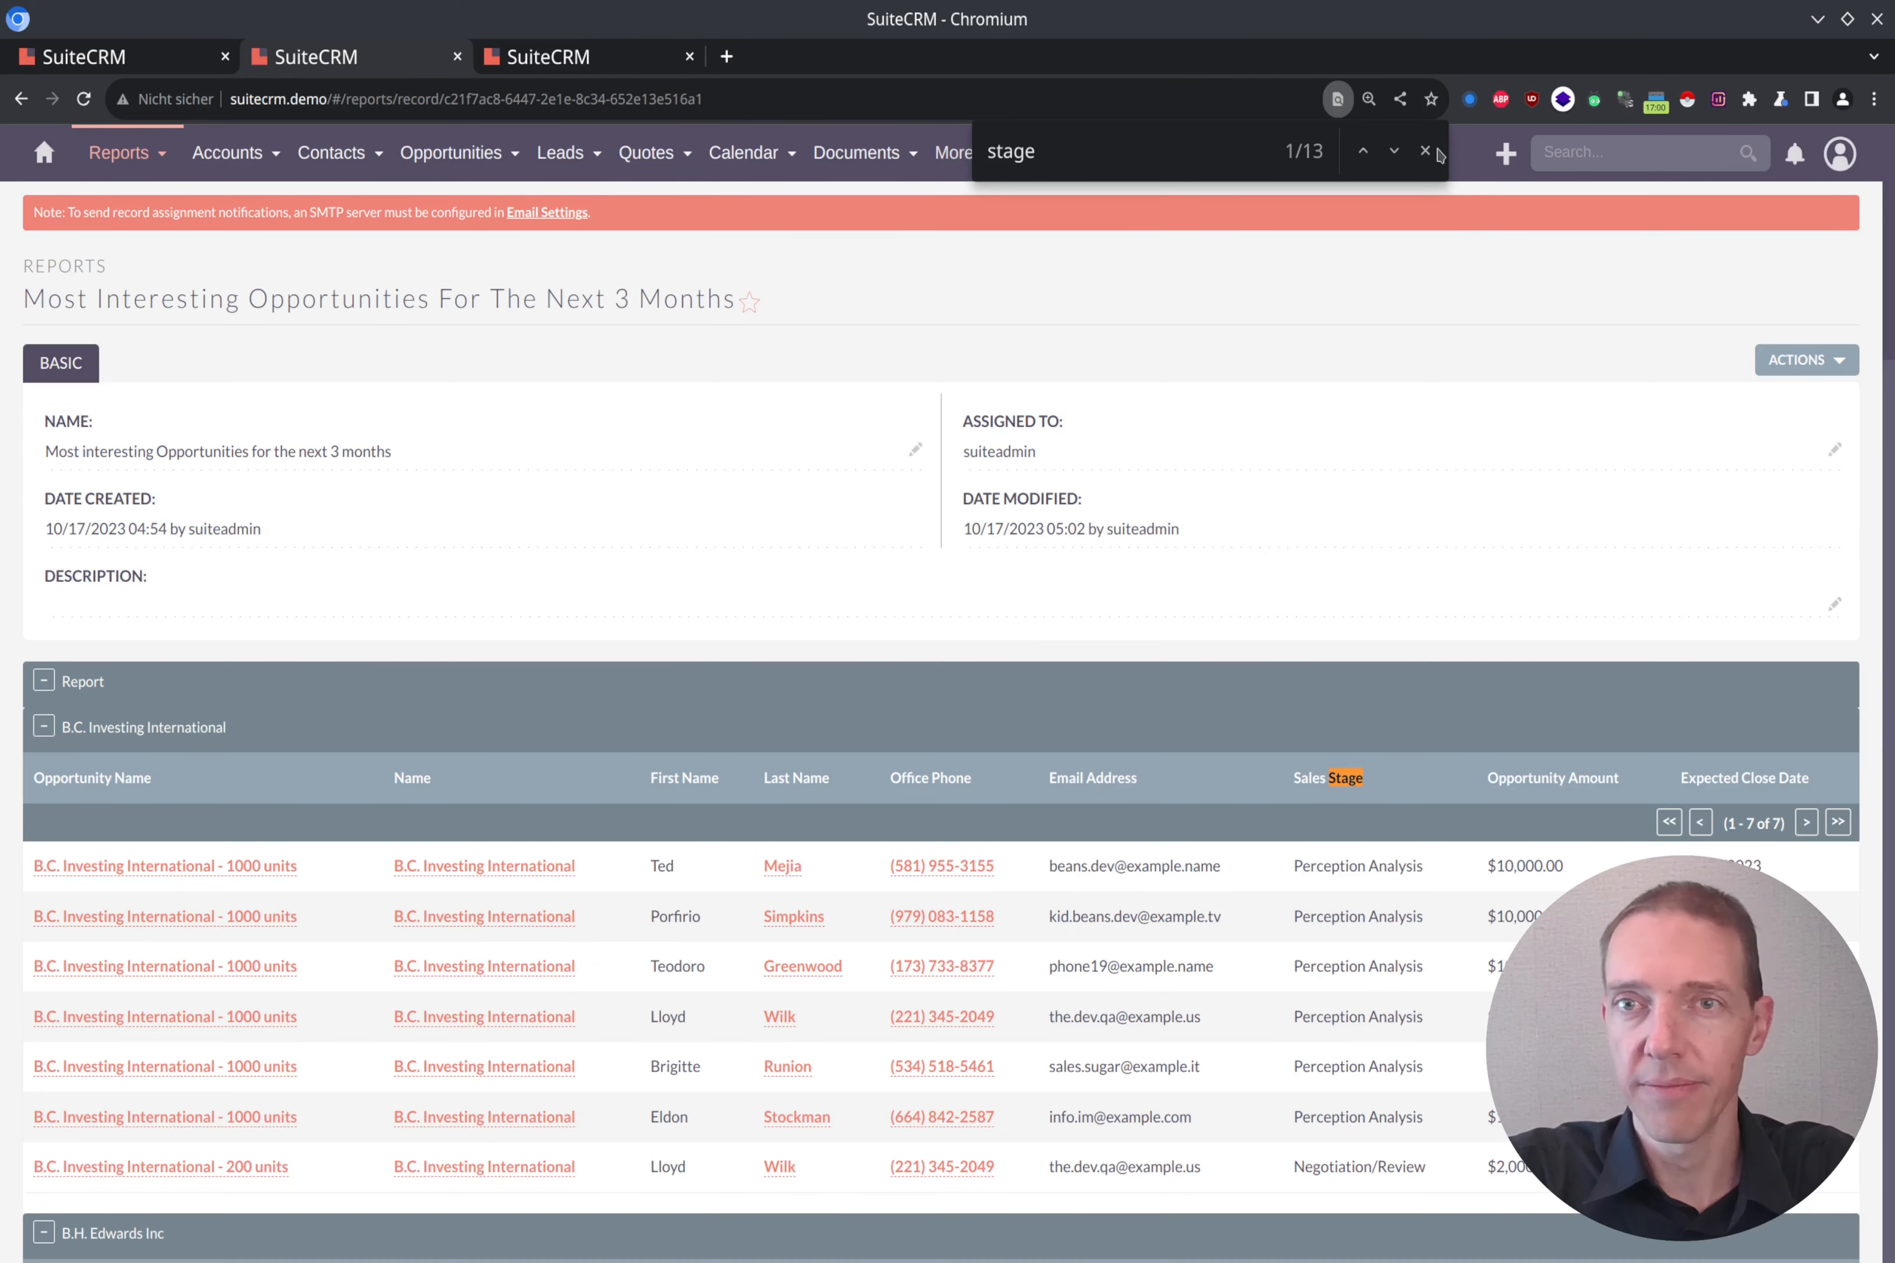
click(1424, 153)
Step: Examine the sales stages of the opportunities across all account groups in the report results
scroll(1456, 634, down, 10)
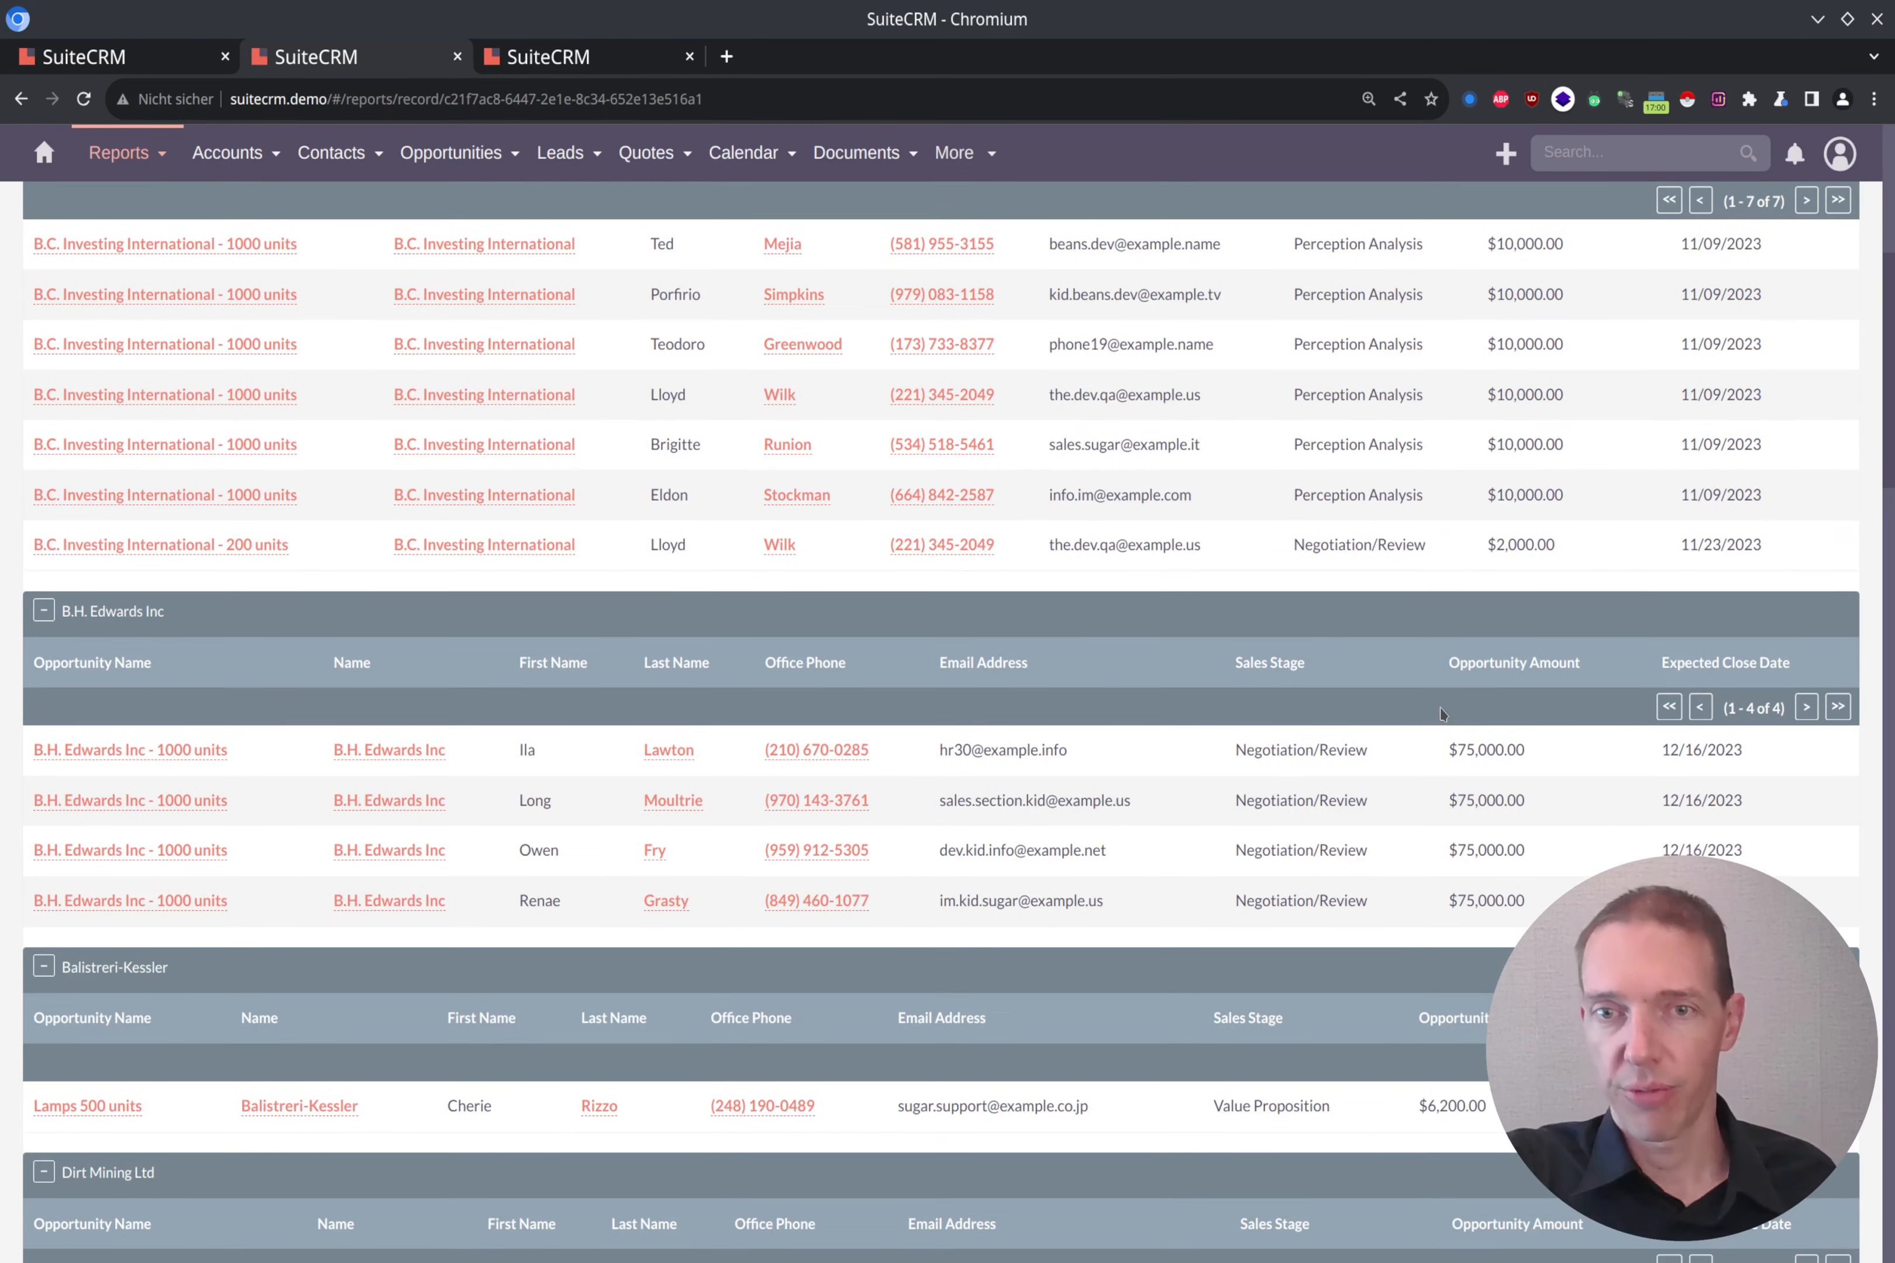
scroll(1418, 709, down, 1)
scroll(1278, 596, down, 5)
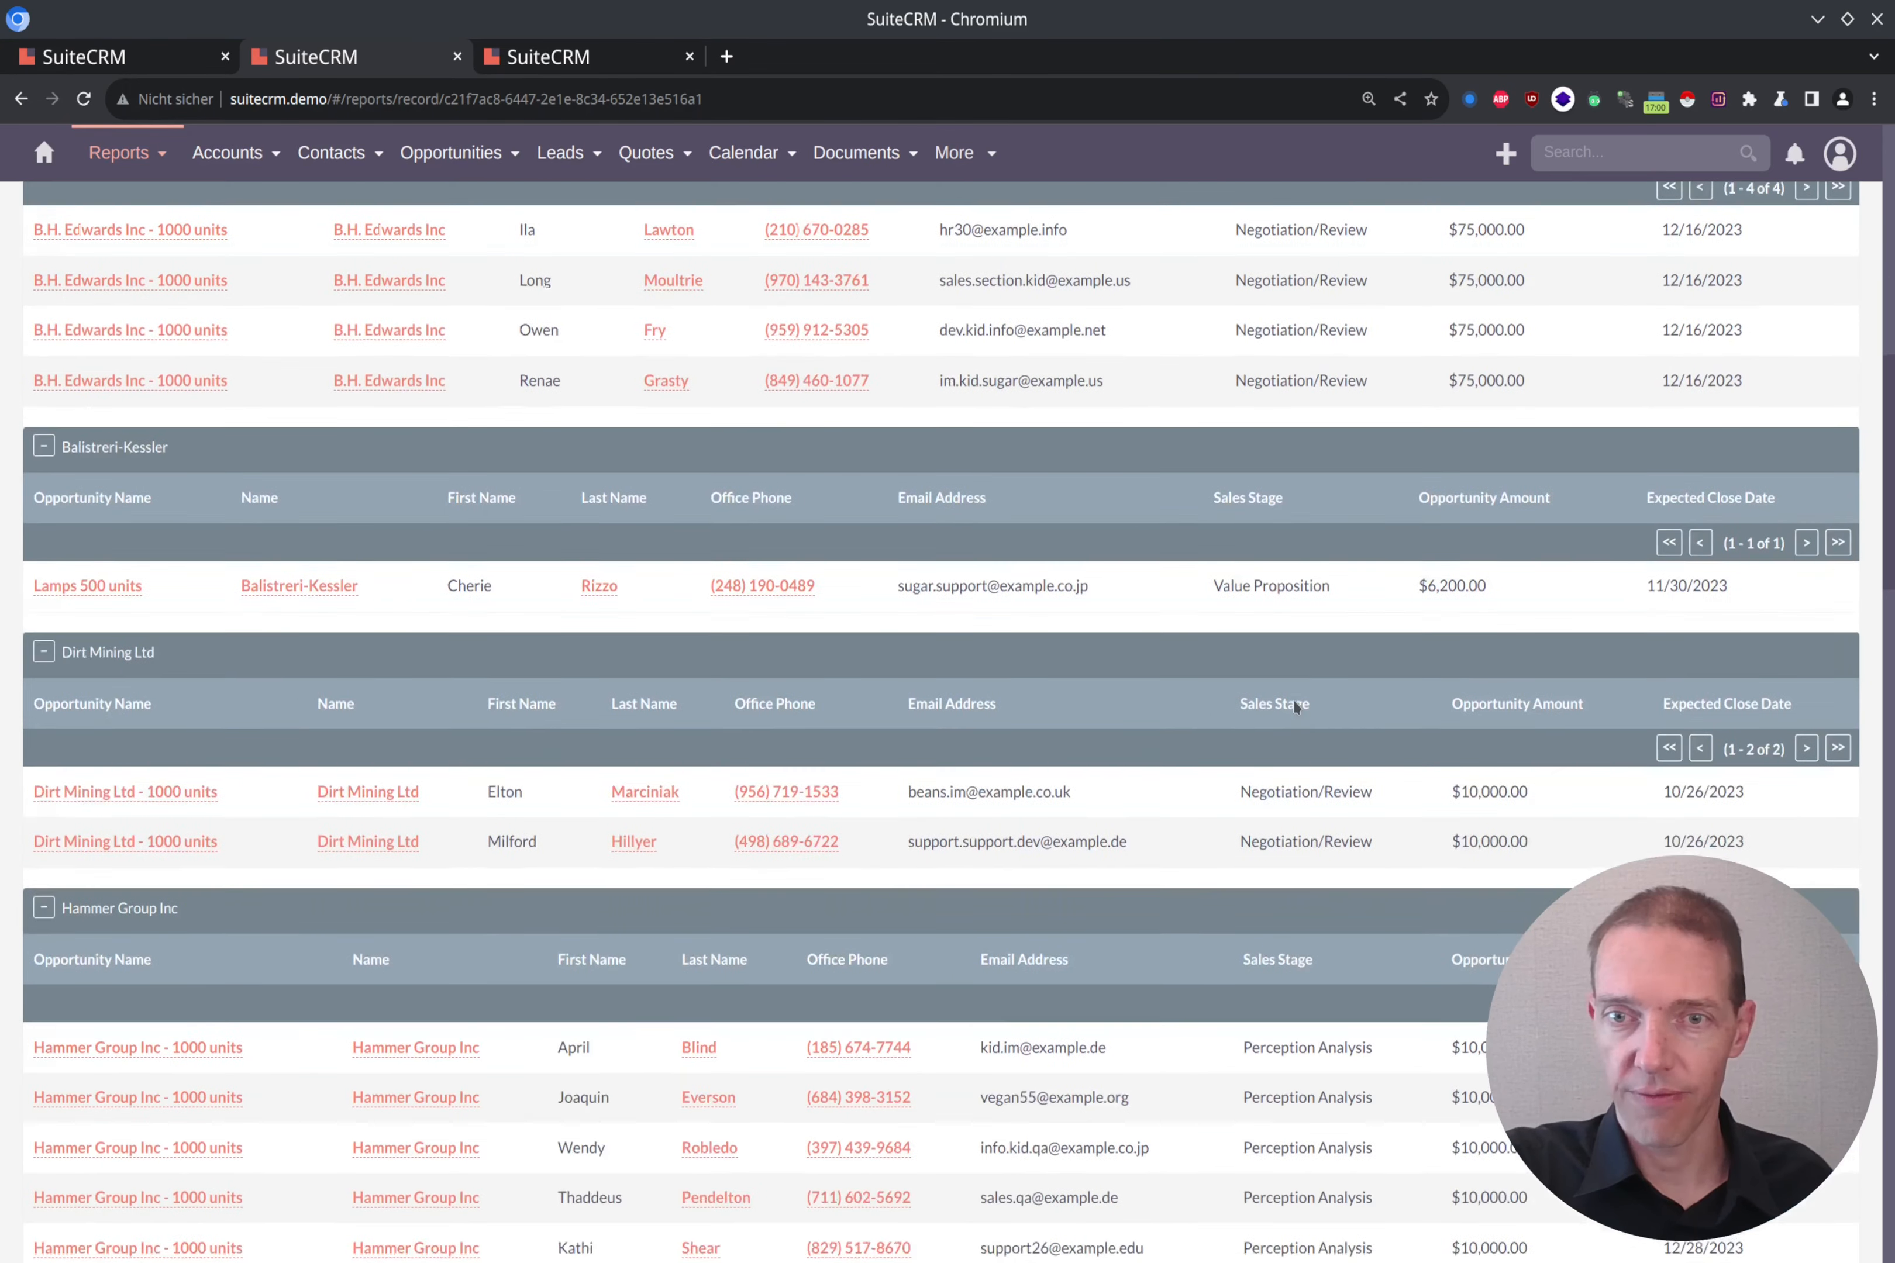
scroll(1305, 766, down, 15)
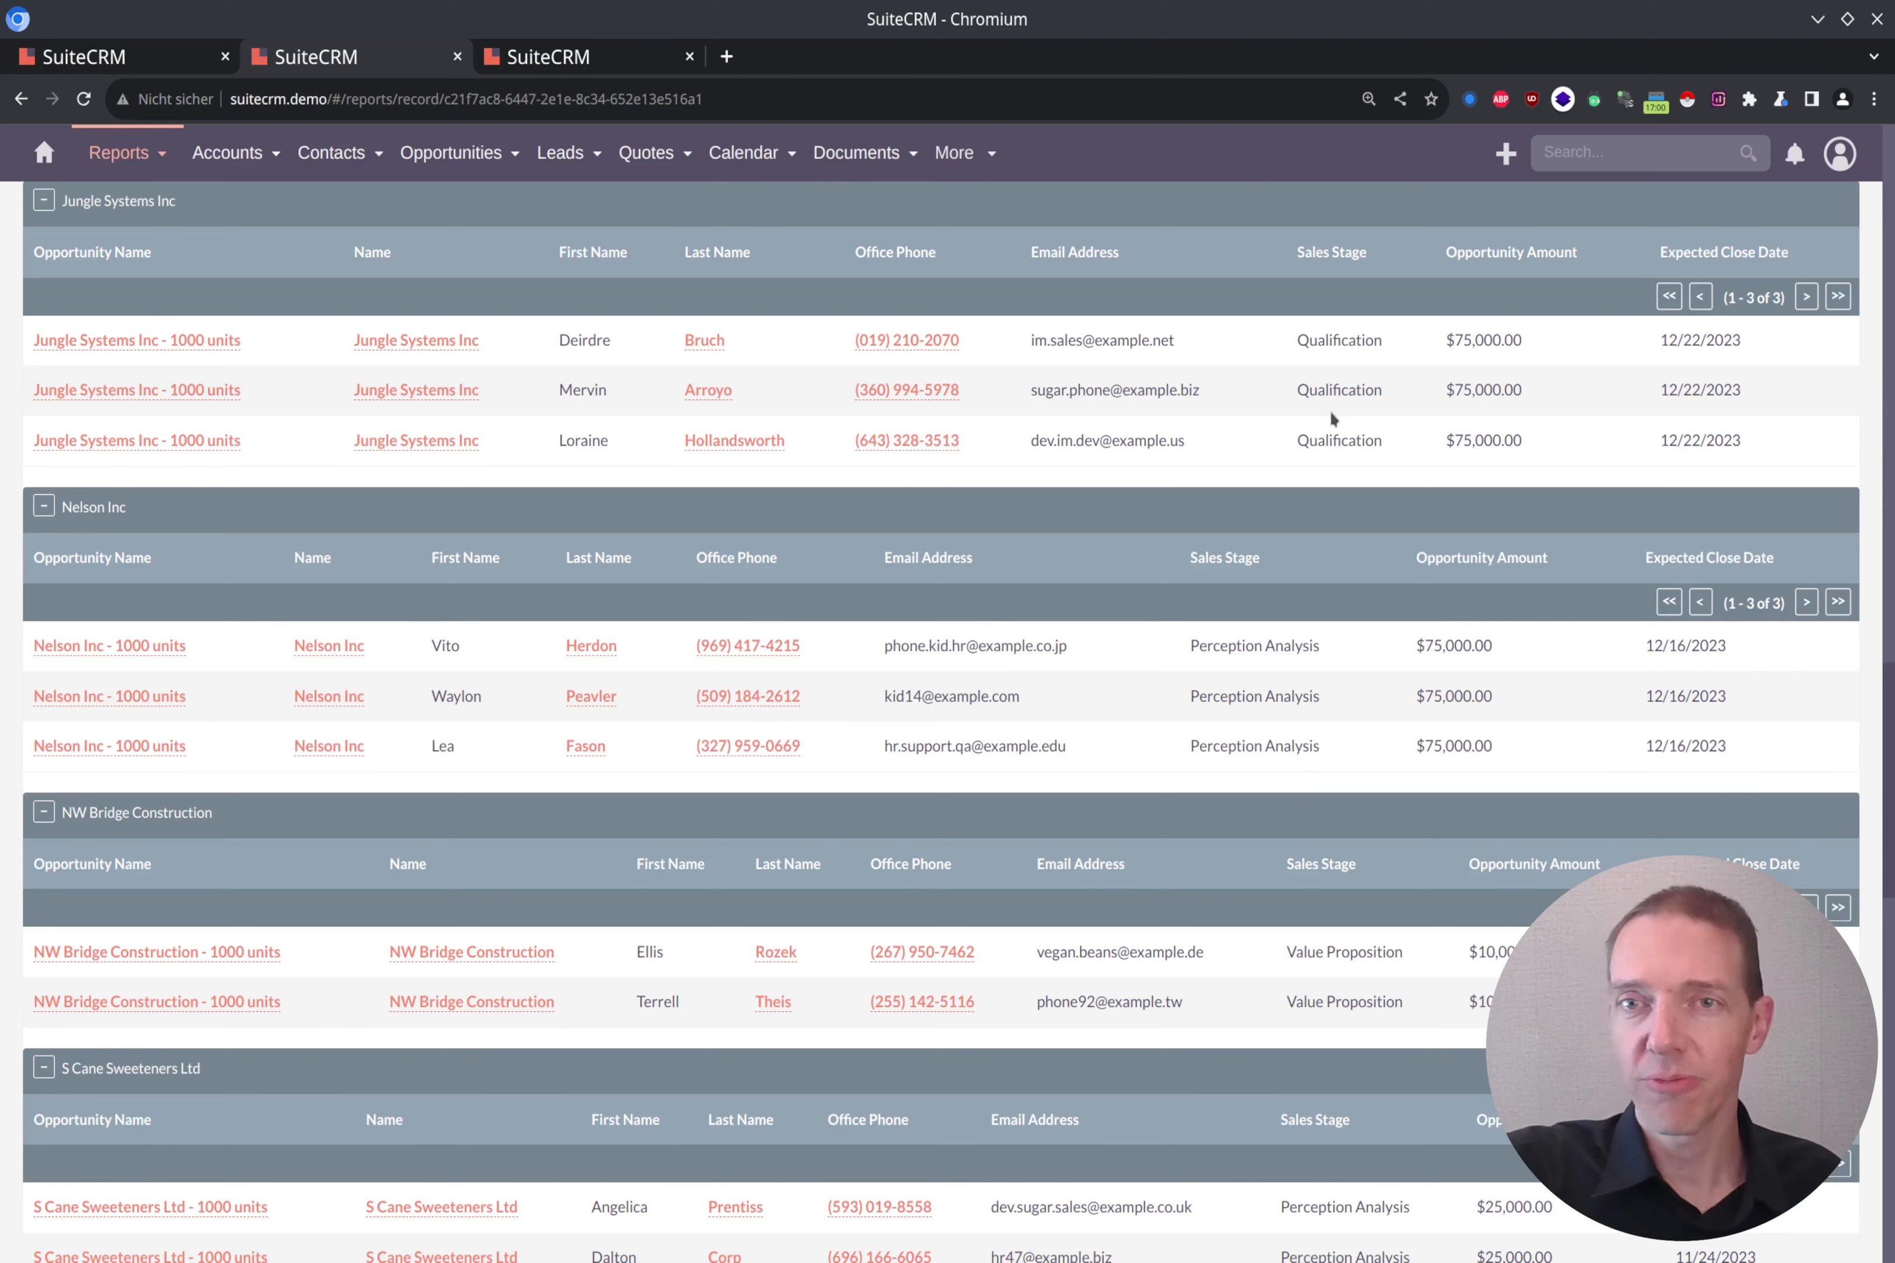
scroll(1332, 418, down, 12)
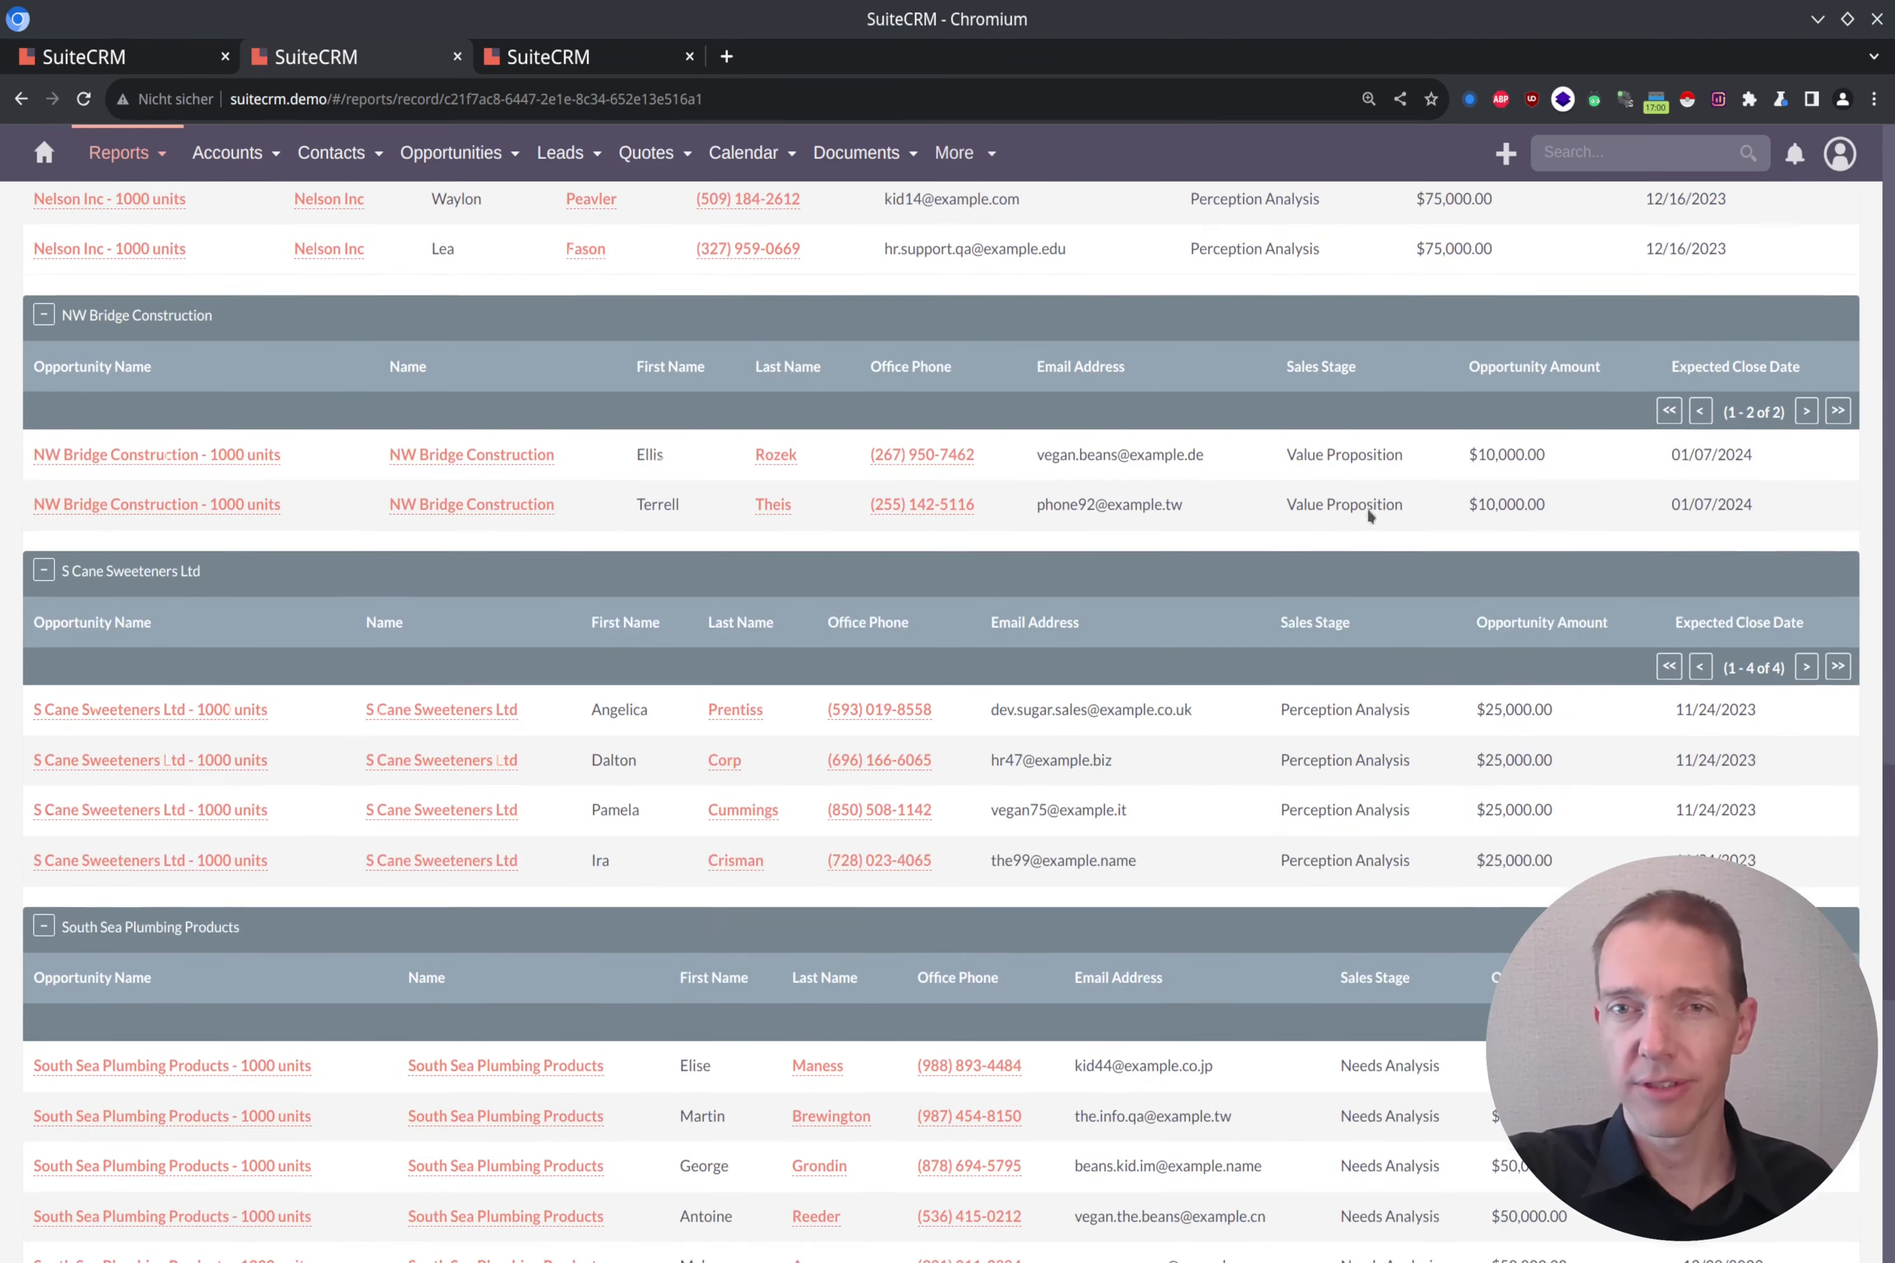
scroll(1390, 769, down, 12)
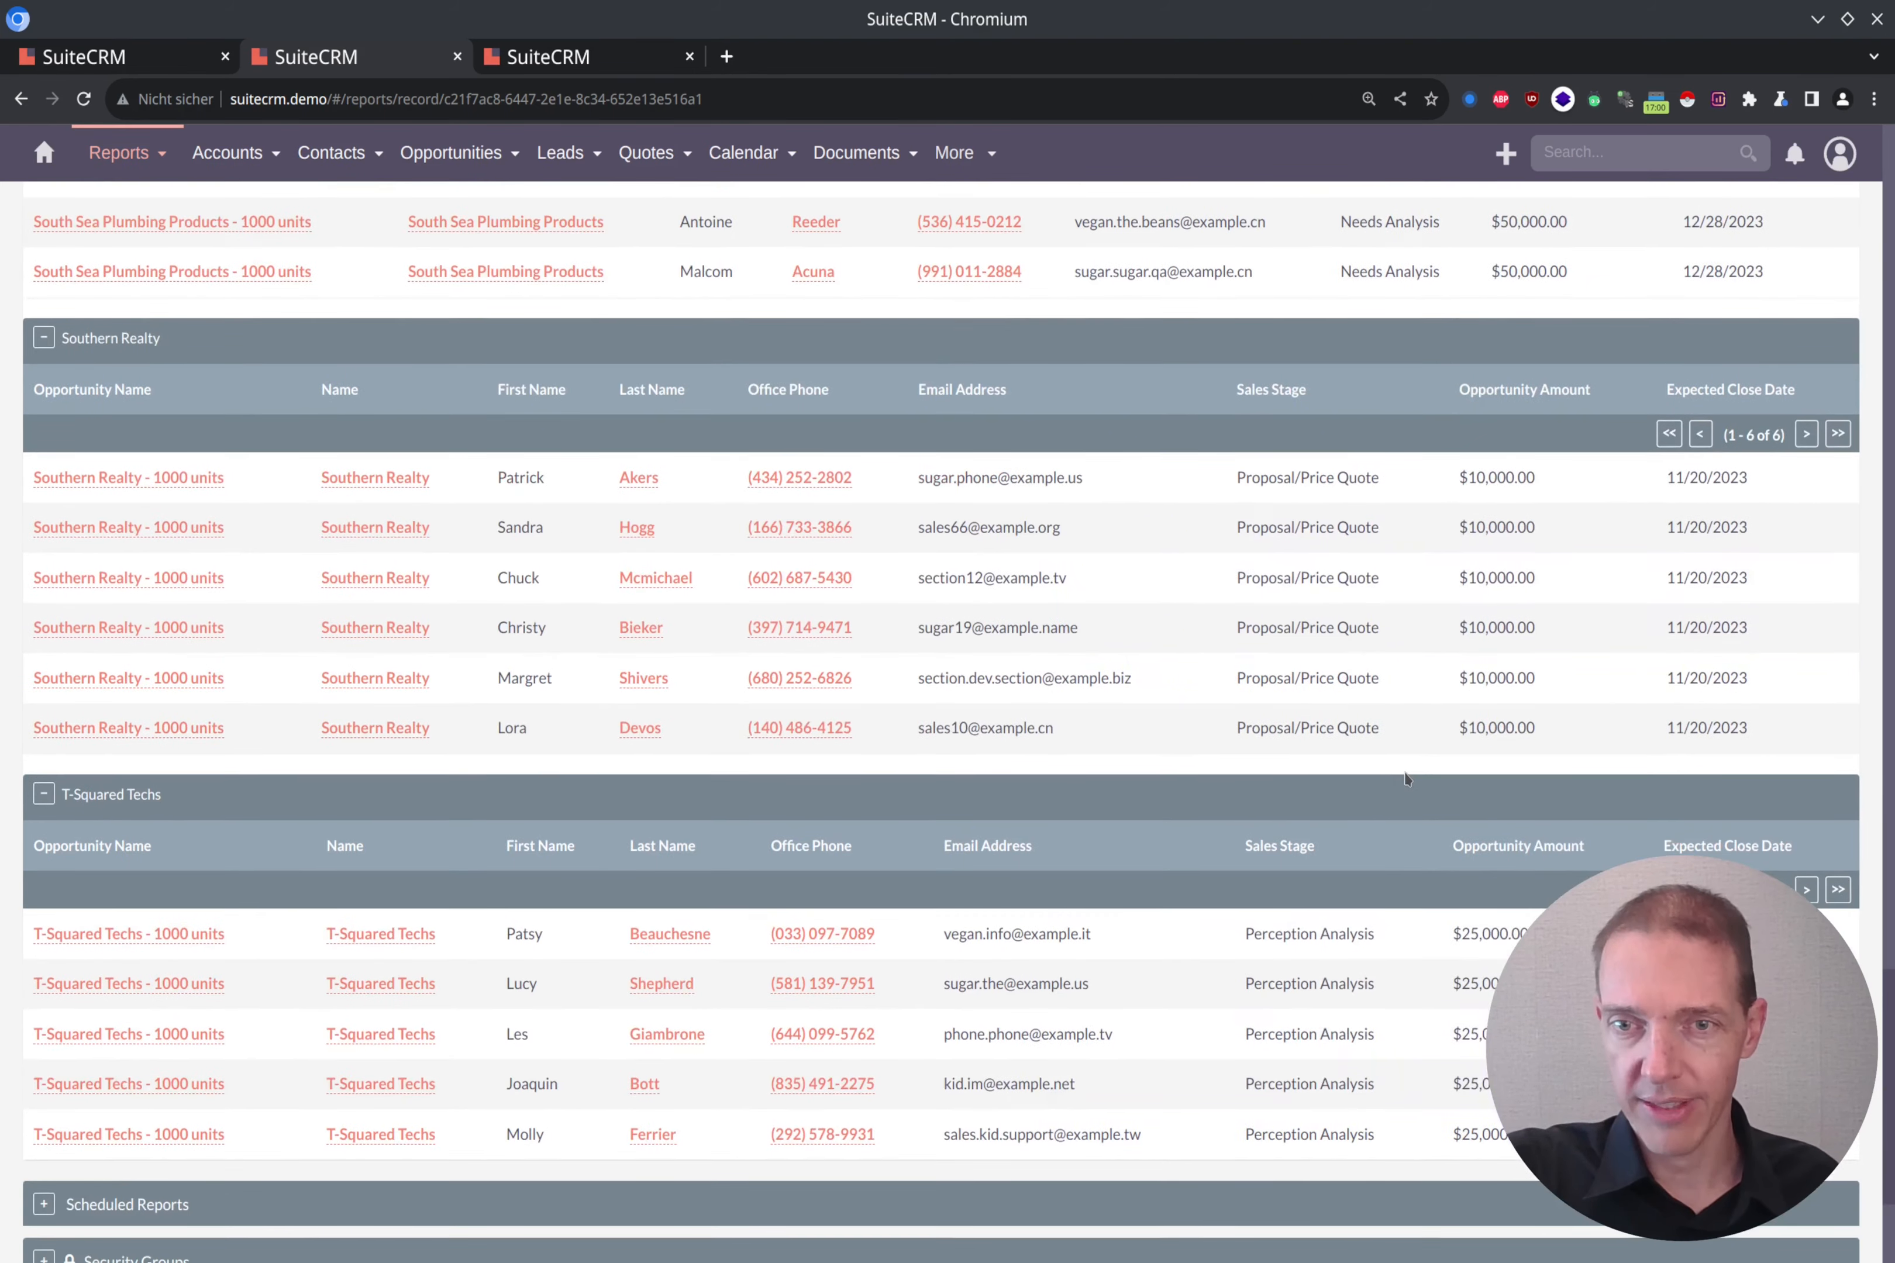
scroll(1403, 770, up, 13)
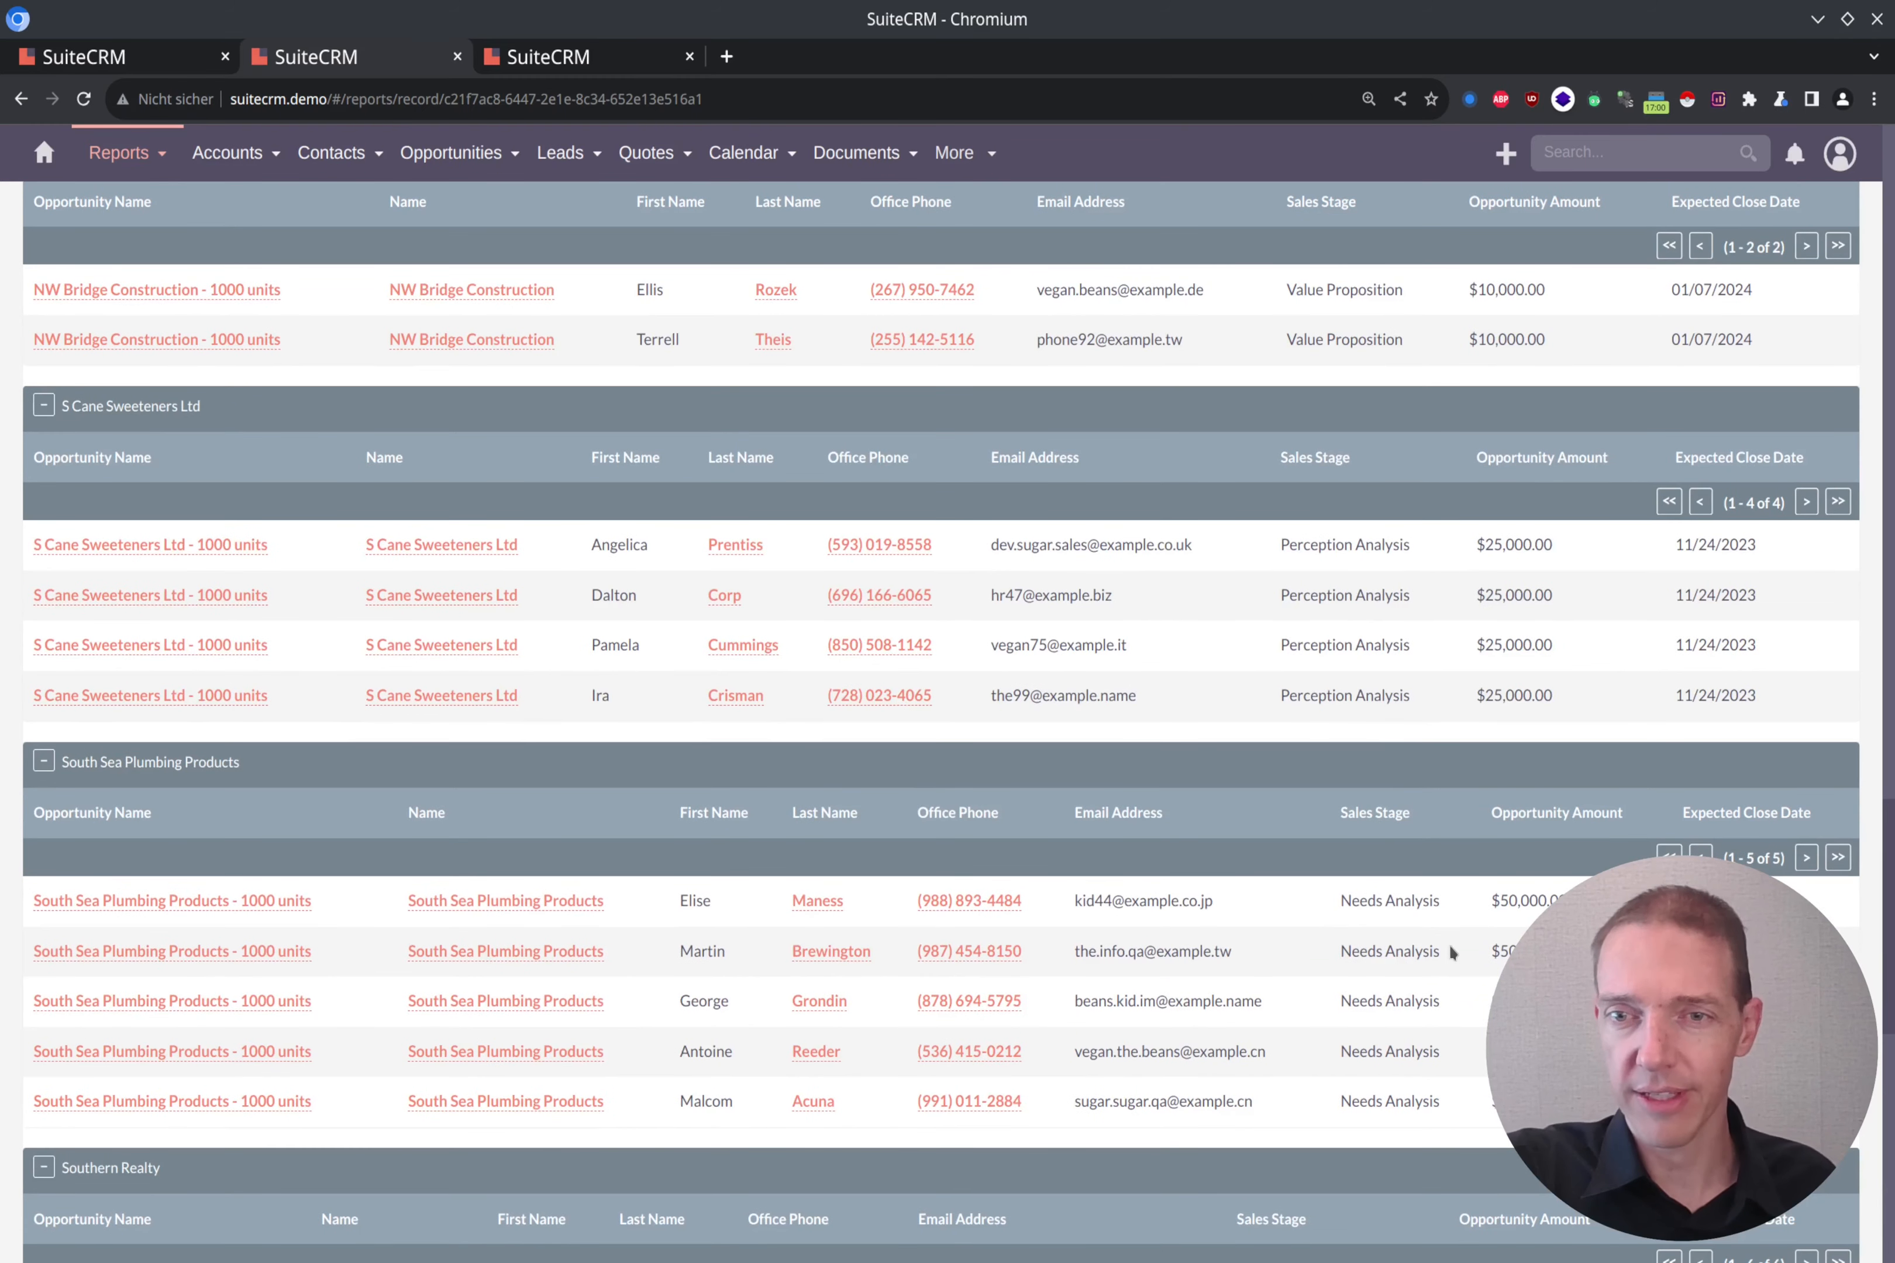
scroll(1482, 942, up, 5)
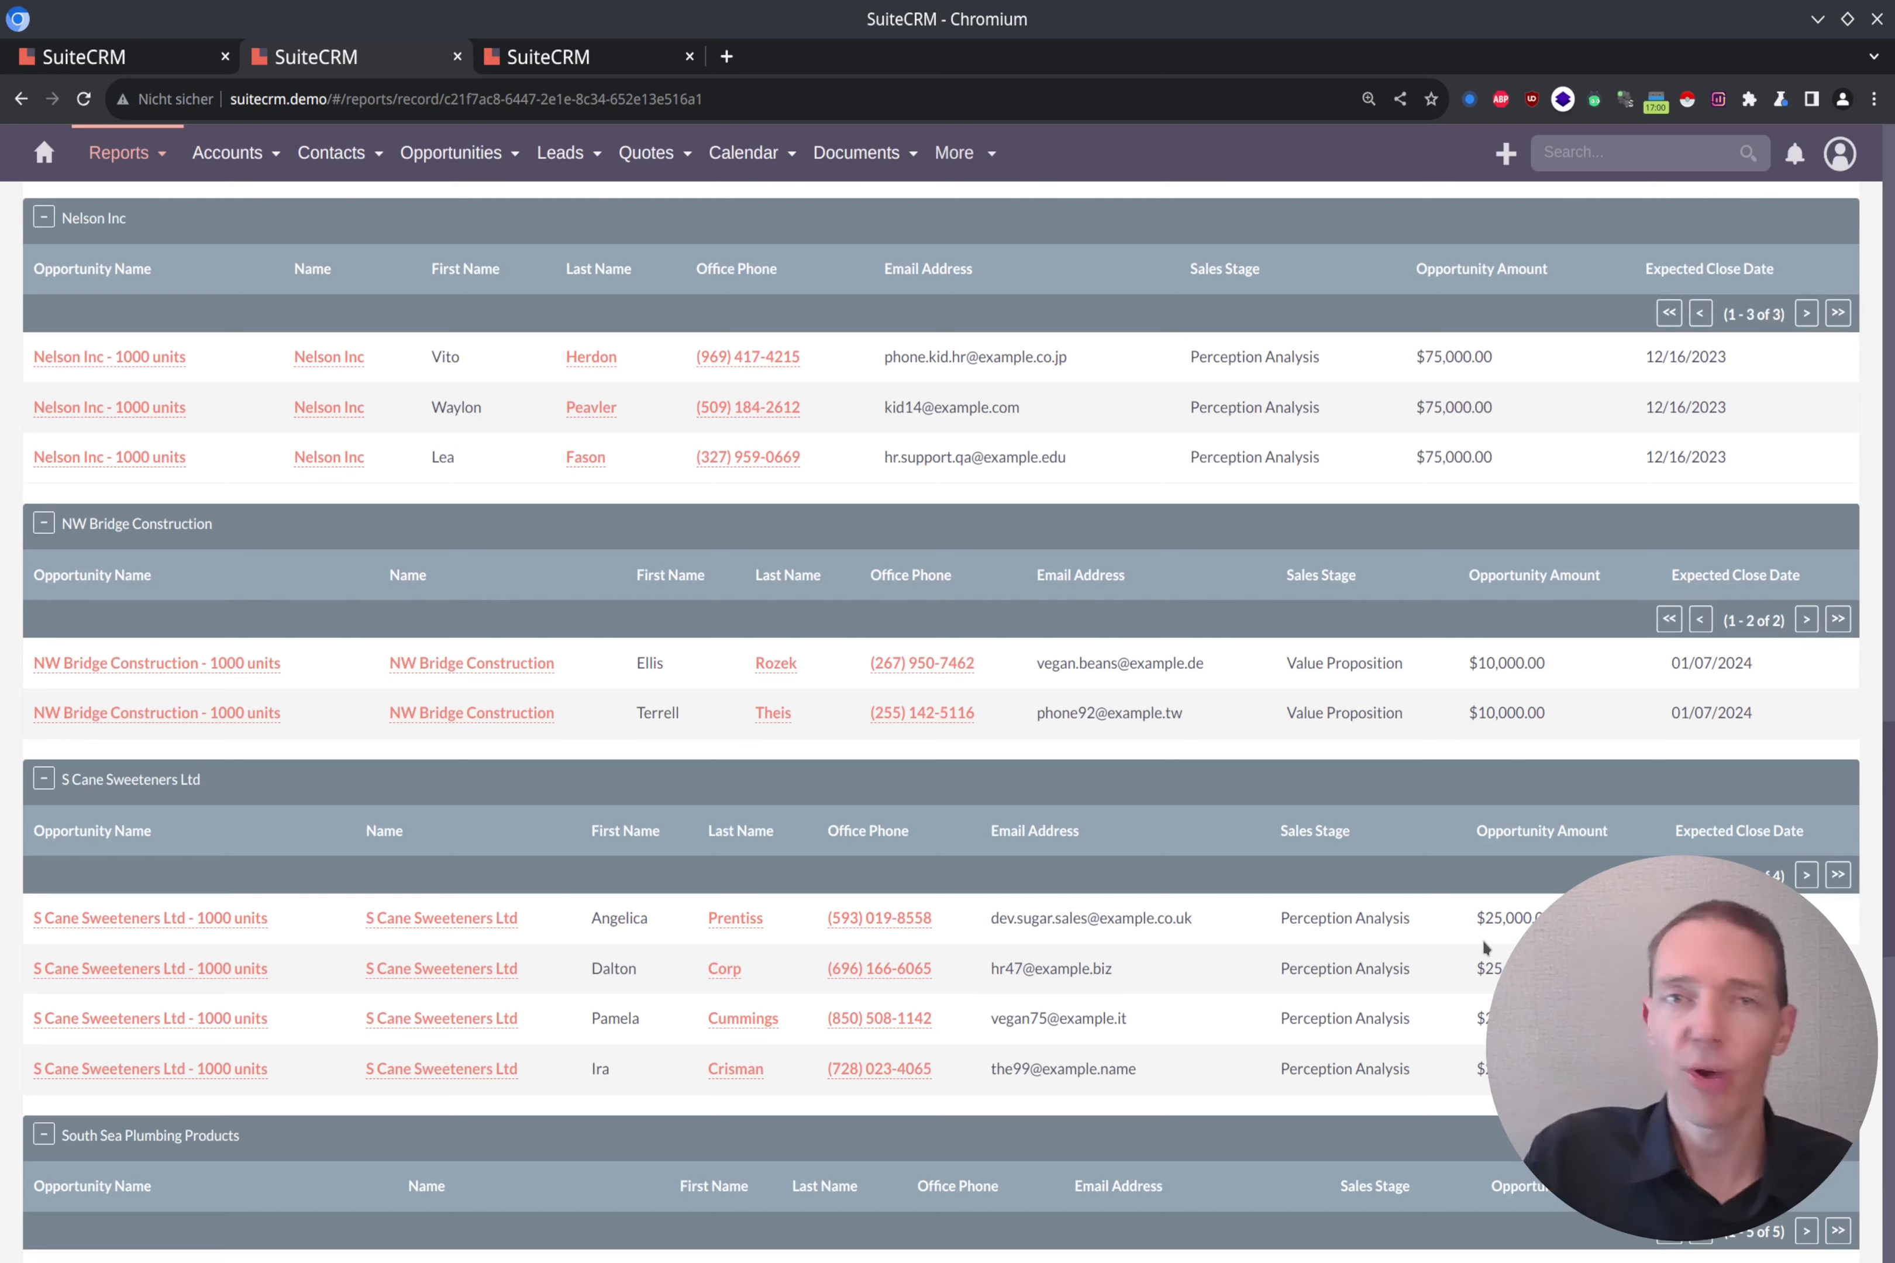
scroll(1481, 938, up, 20)
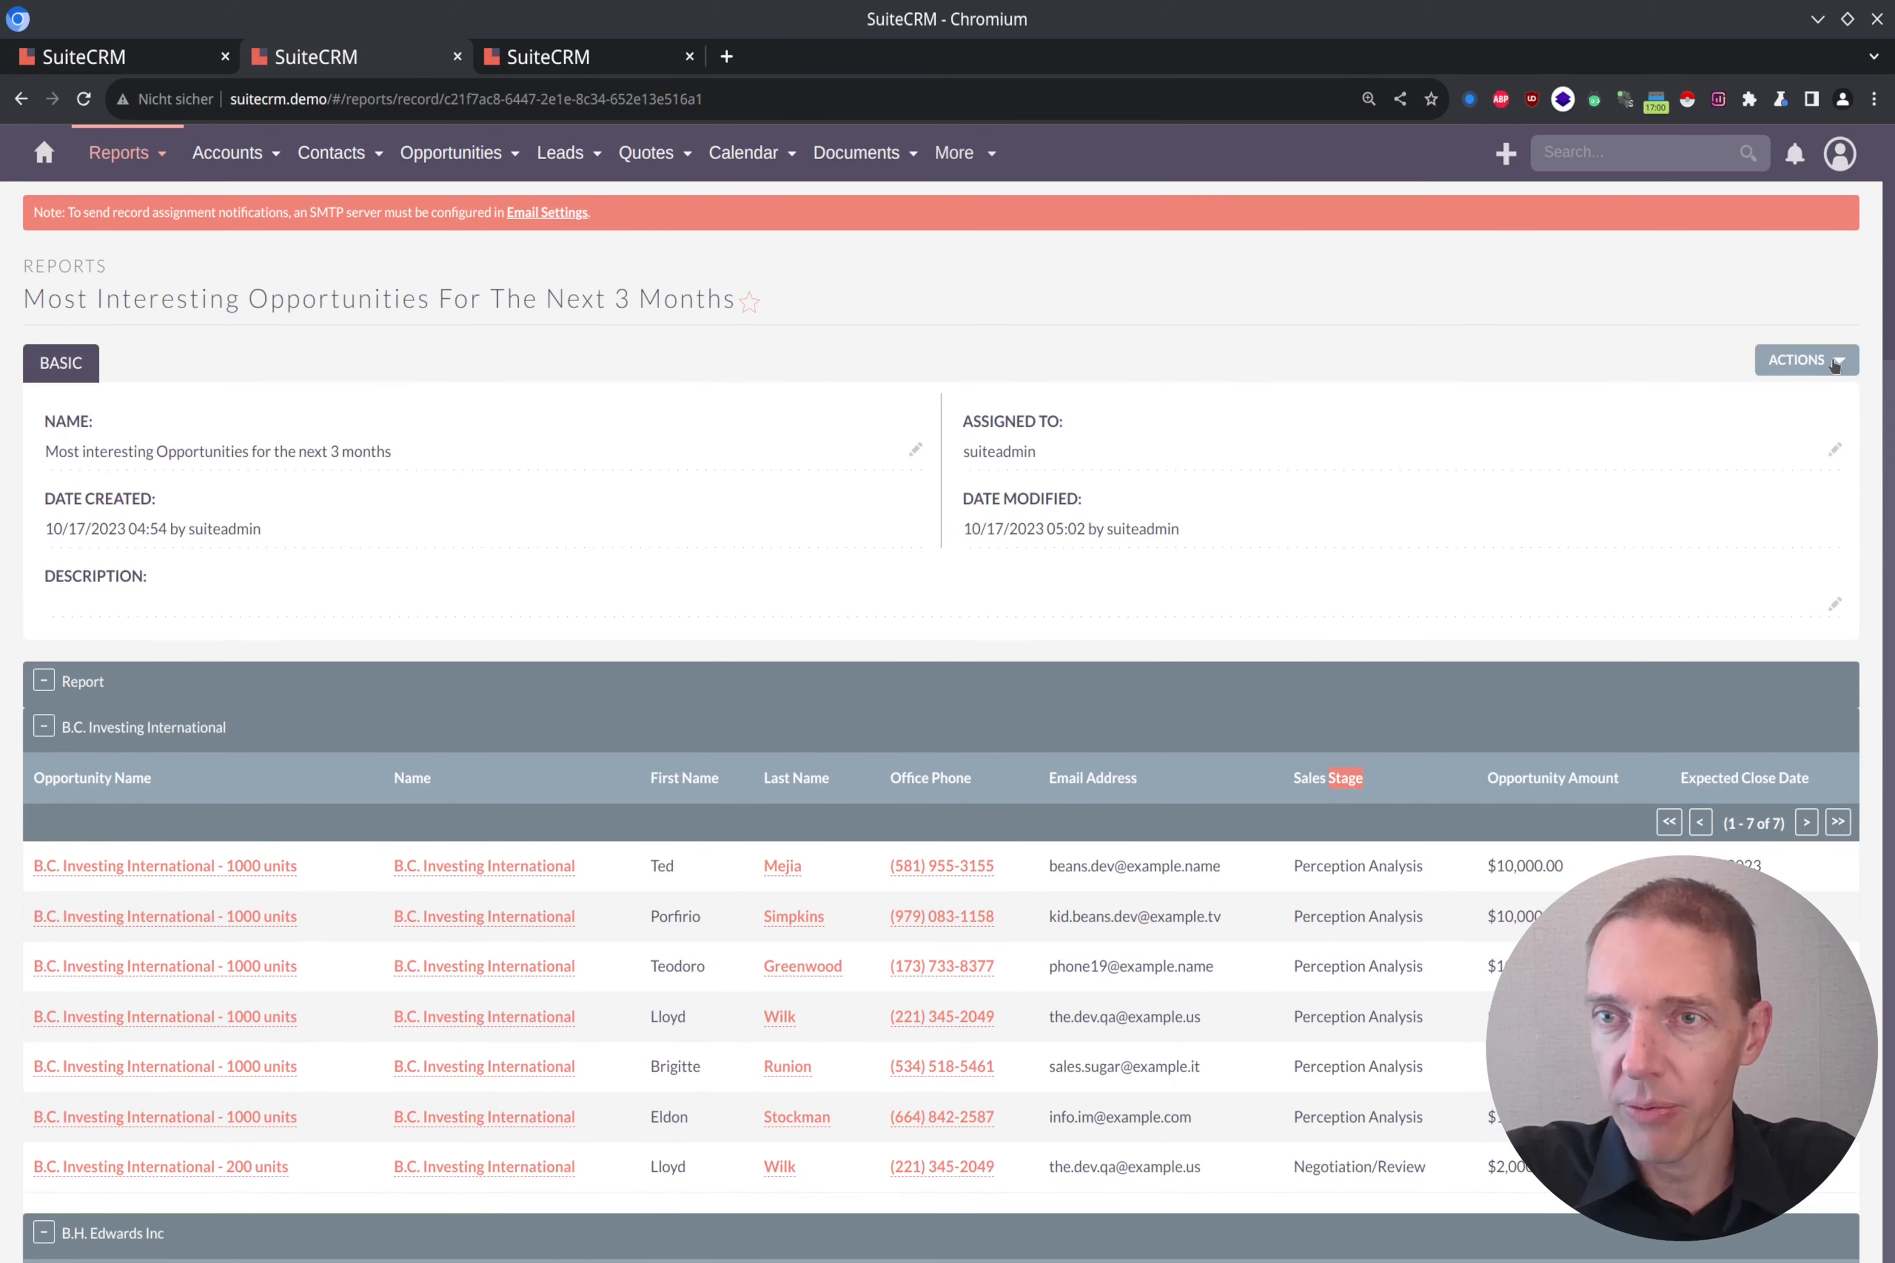
Step: Reopen the report for editing and add a condition on the Sales Stage field of the Opportunities module
click(1831, 360)
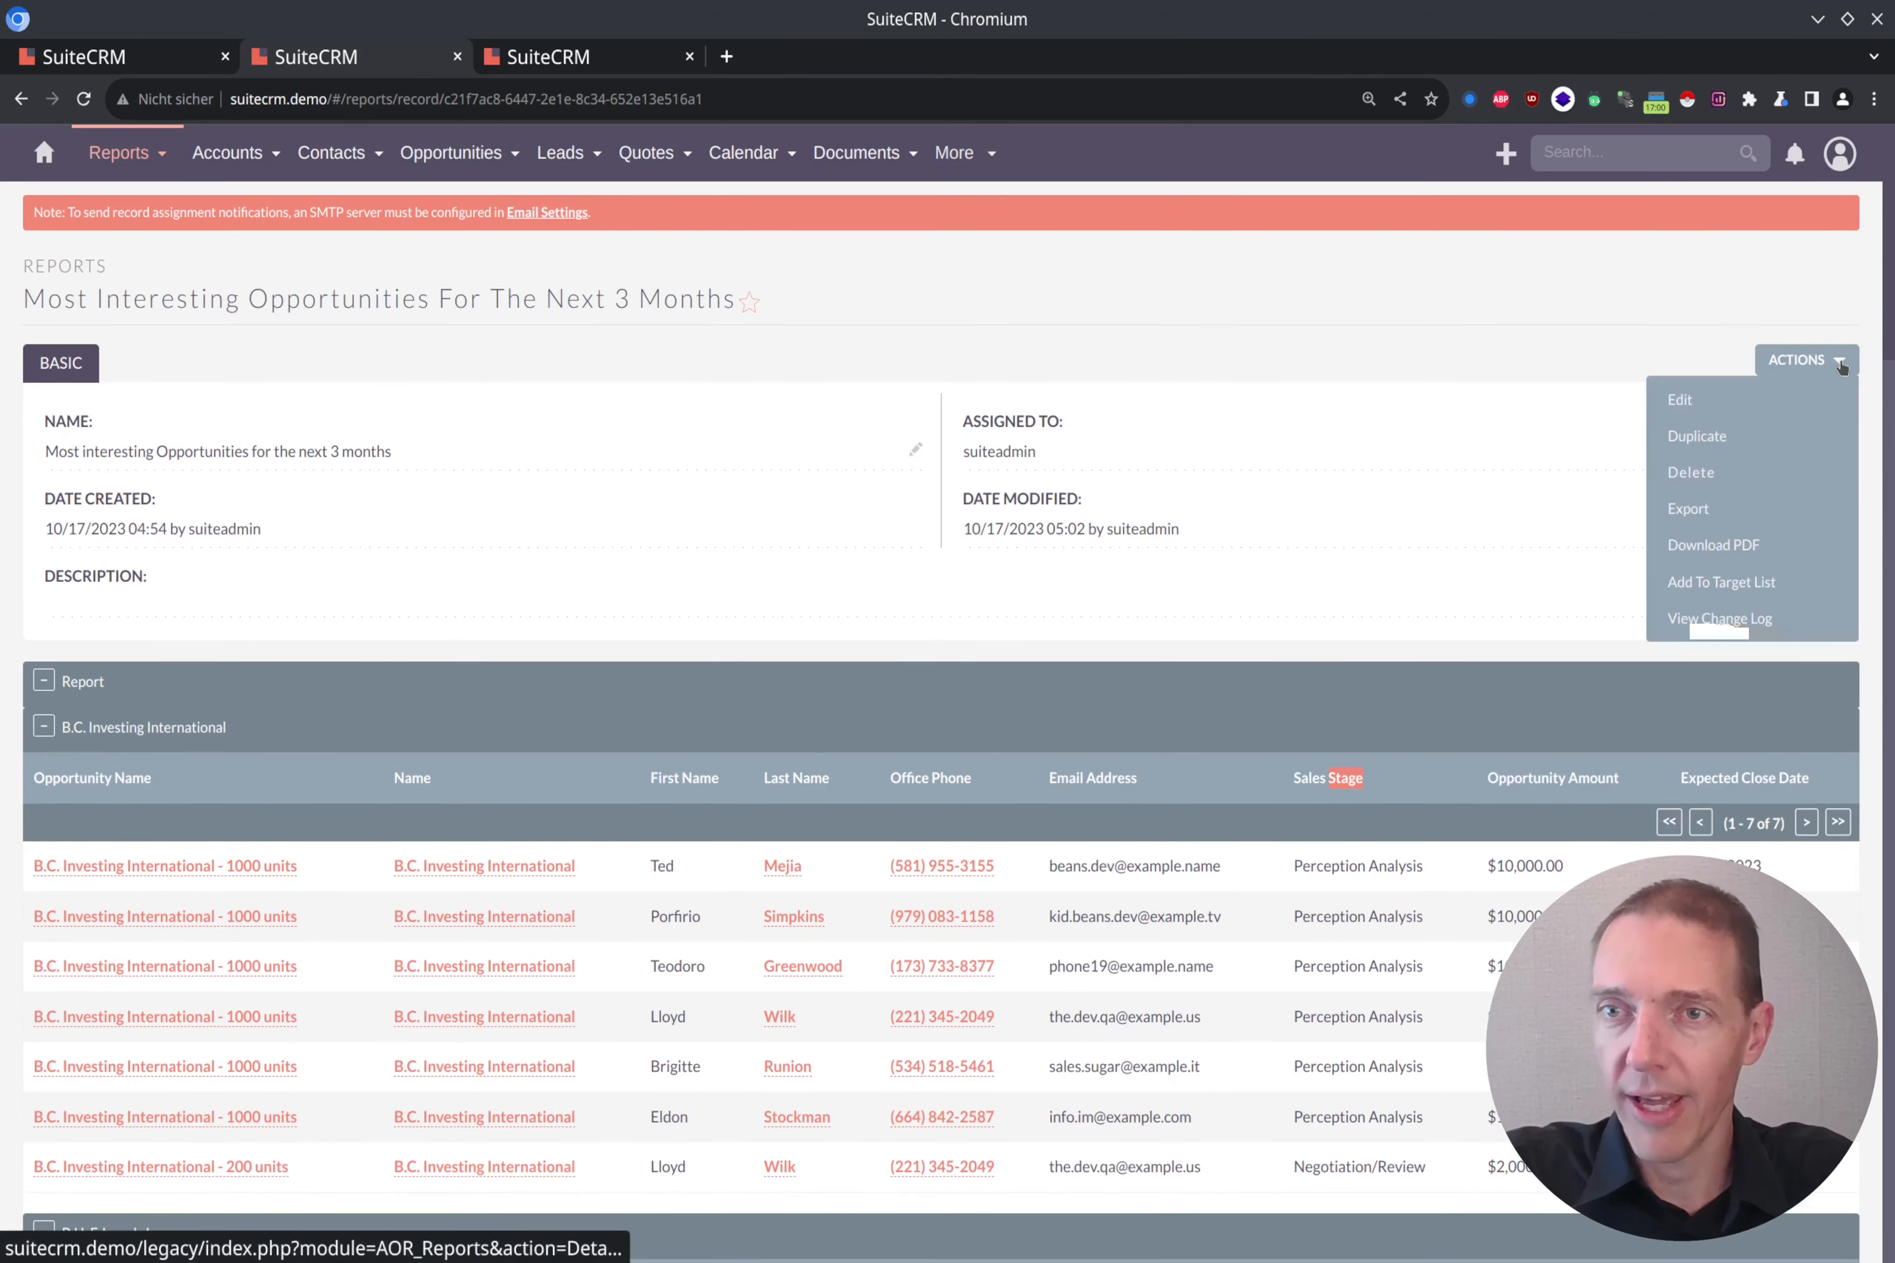
click(1733, 401)
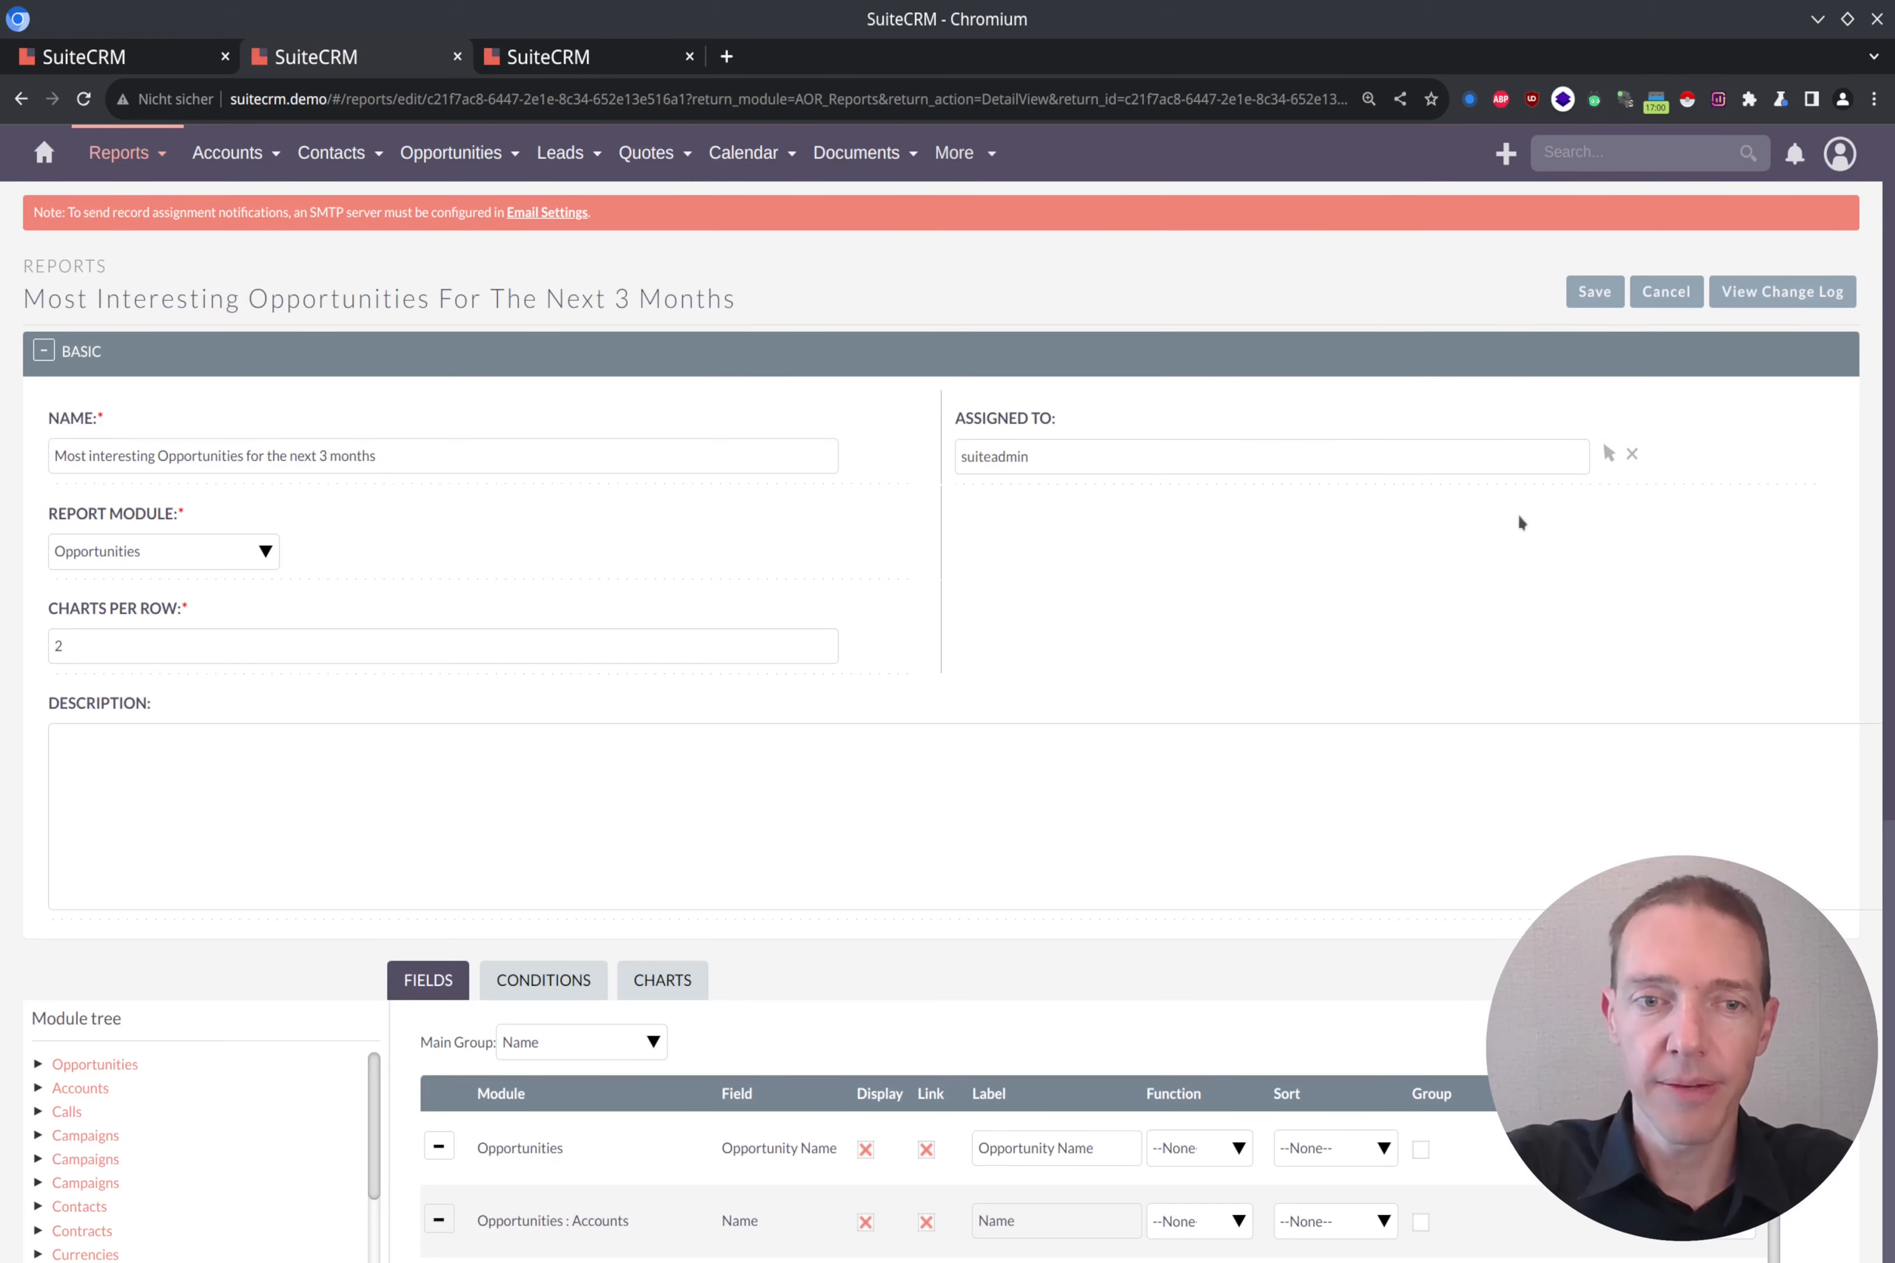
scroll(822, 489, down, 4)
click(544, 609)
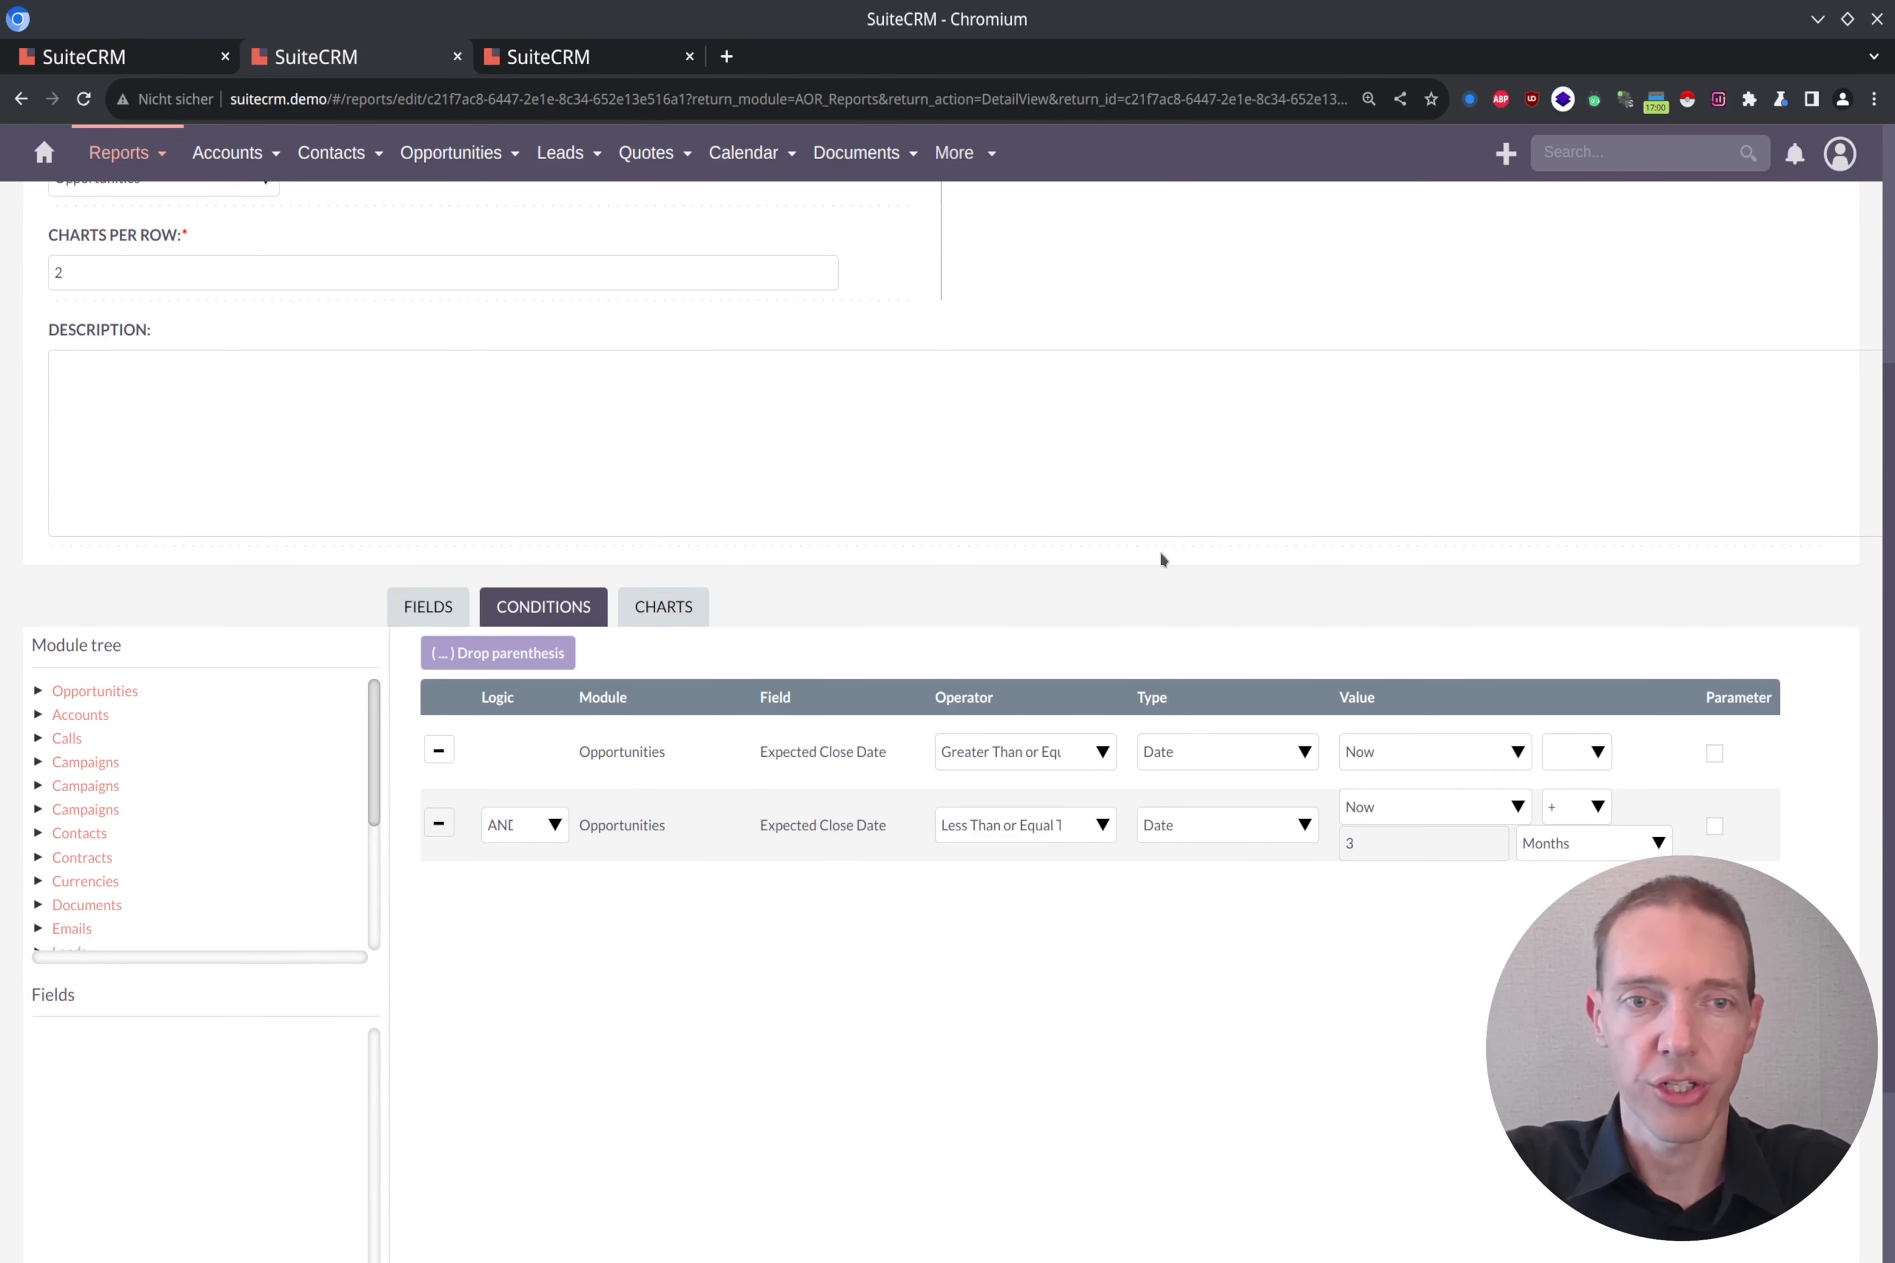
scroll(1321, 588, down, 3)
click(110, 423)
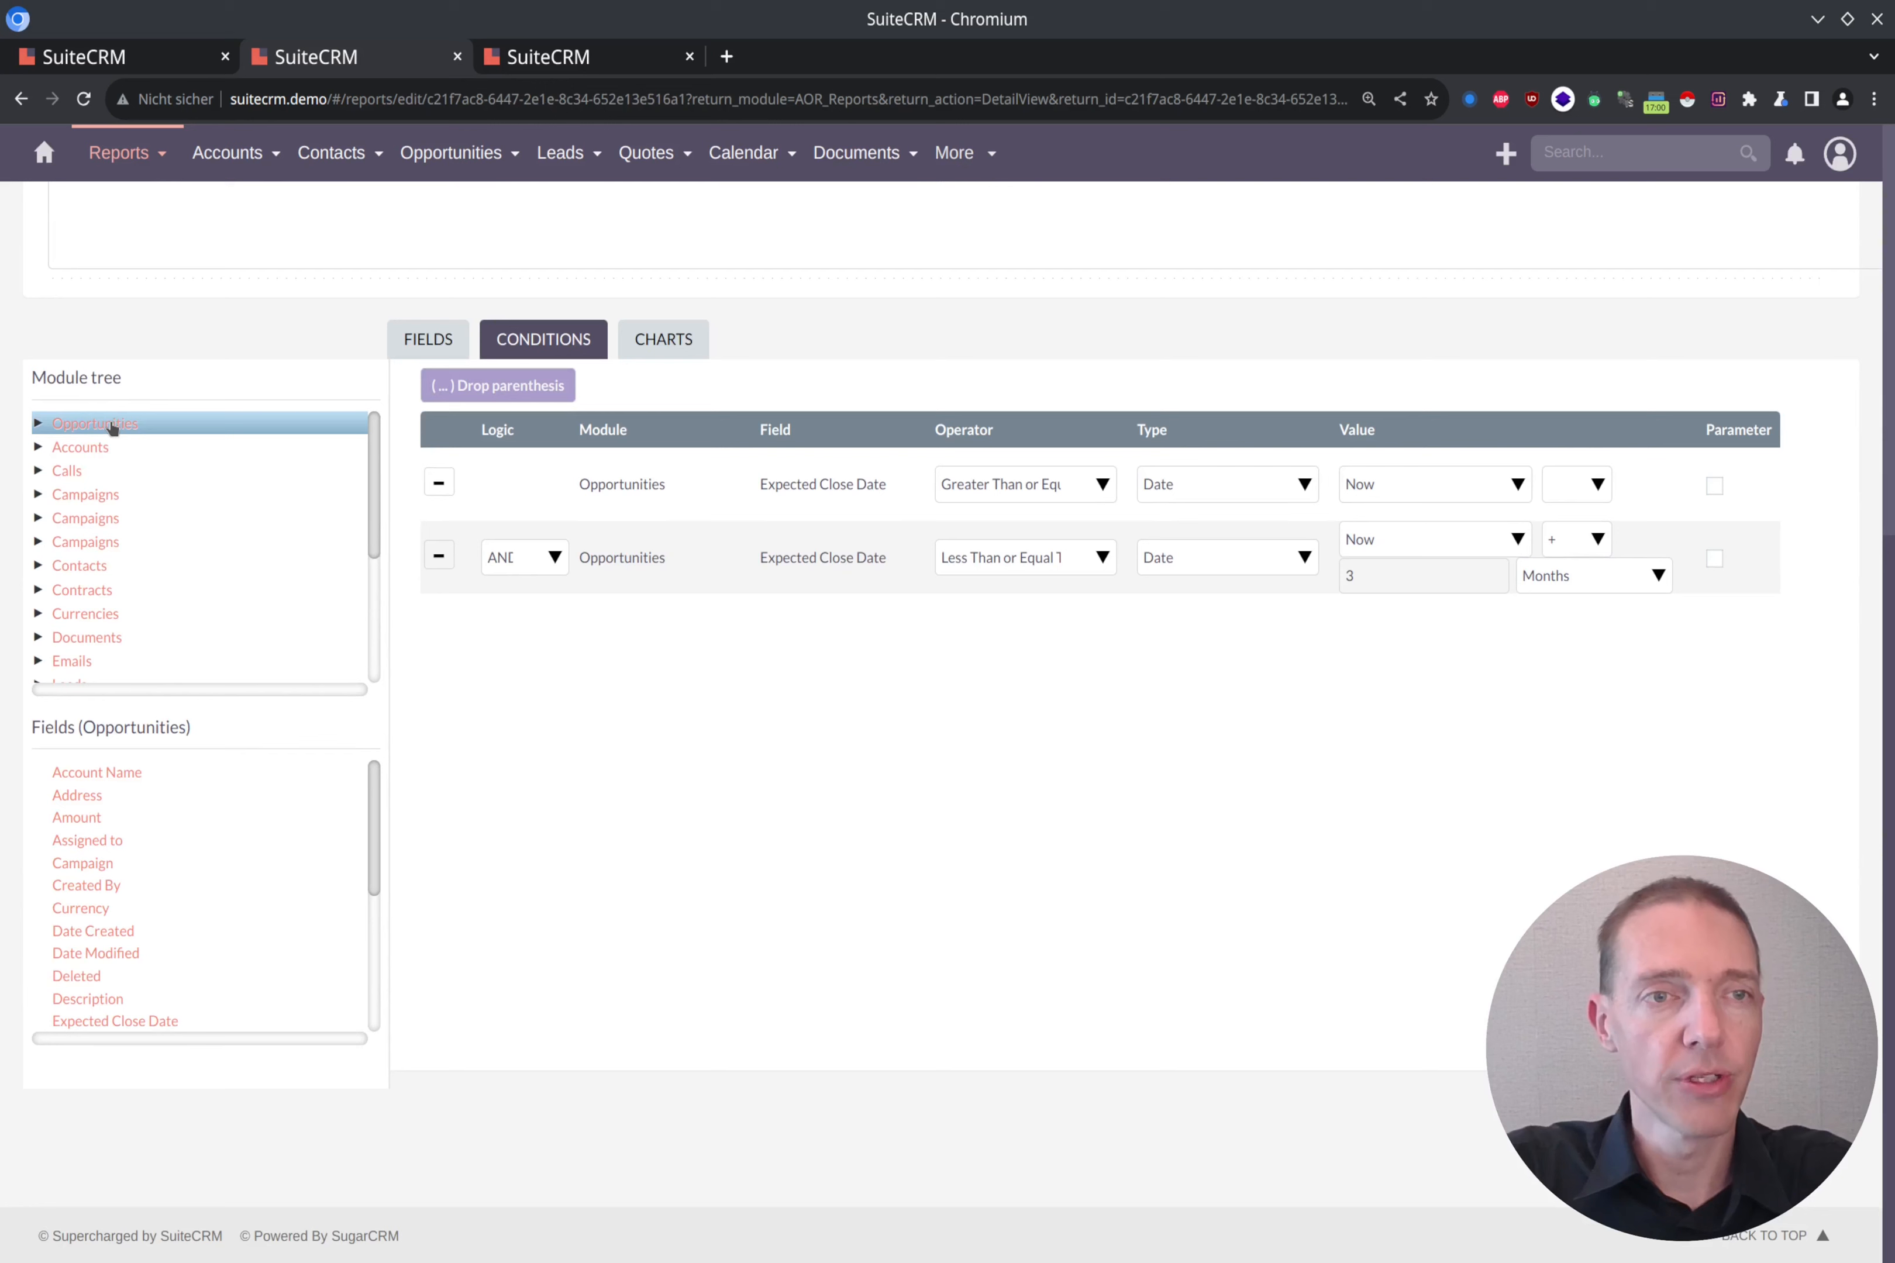
scroll(228, 820, down, 5)
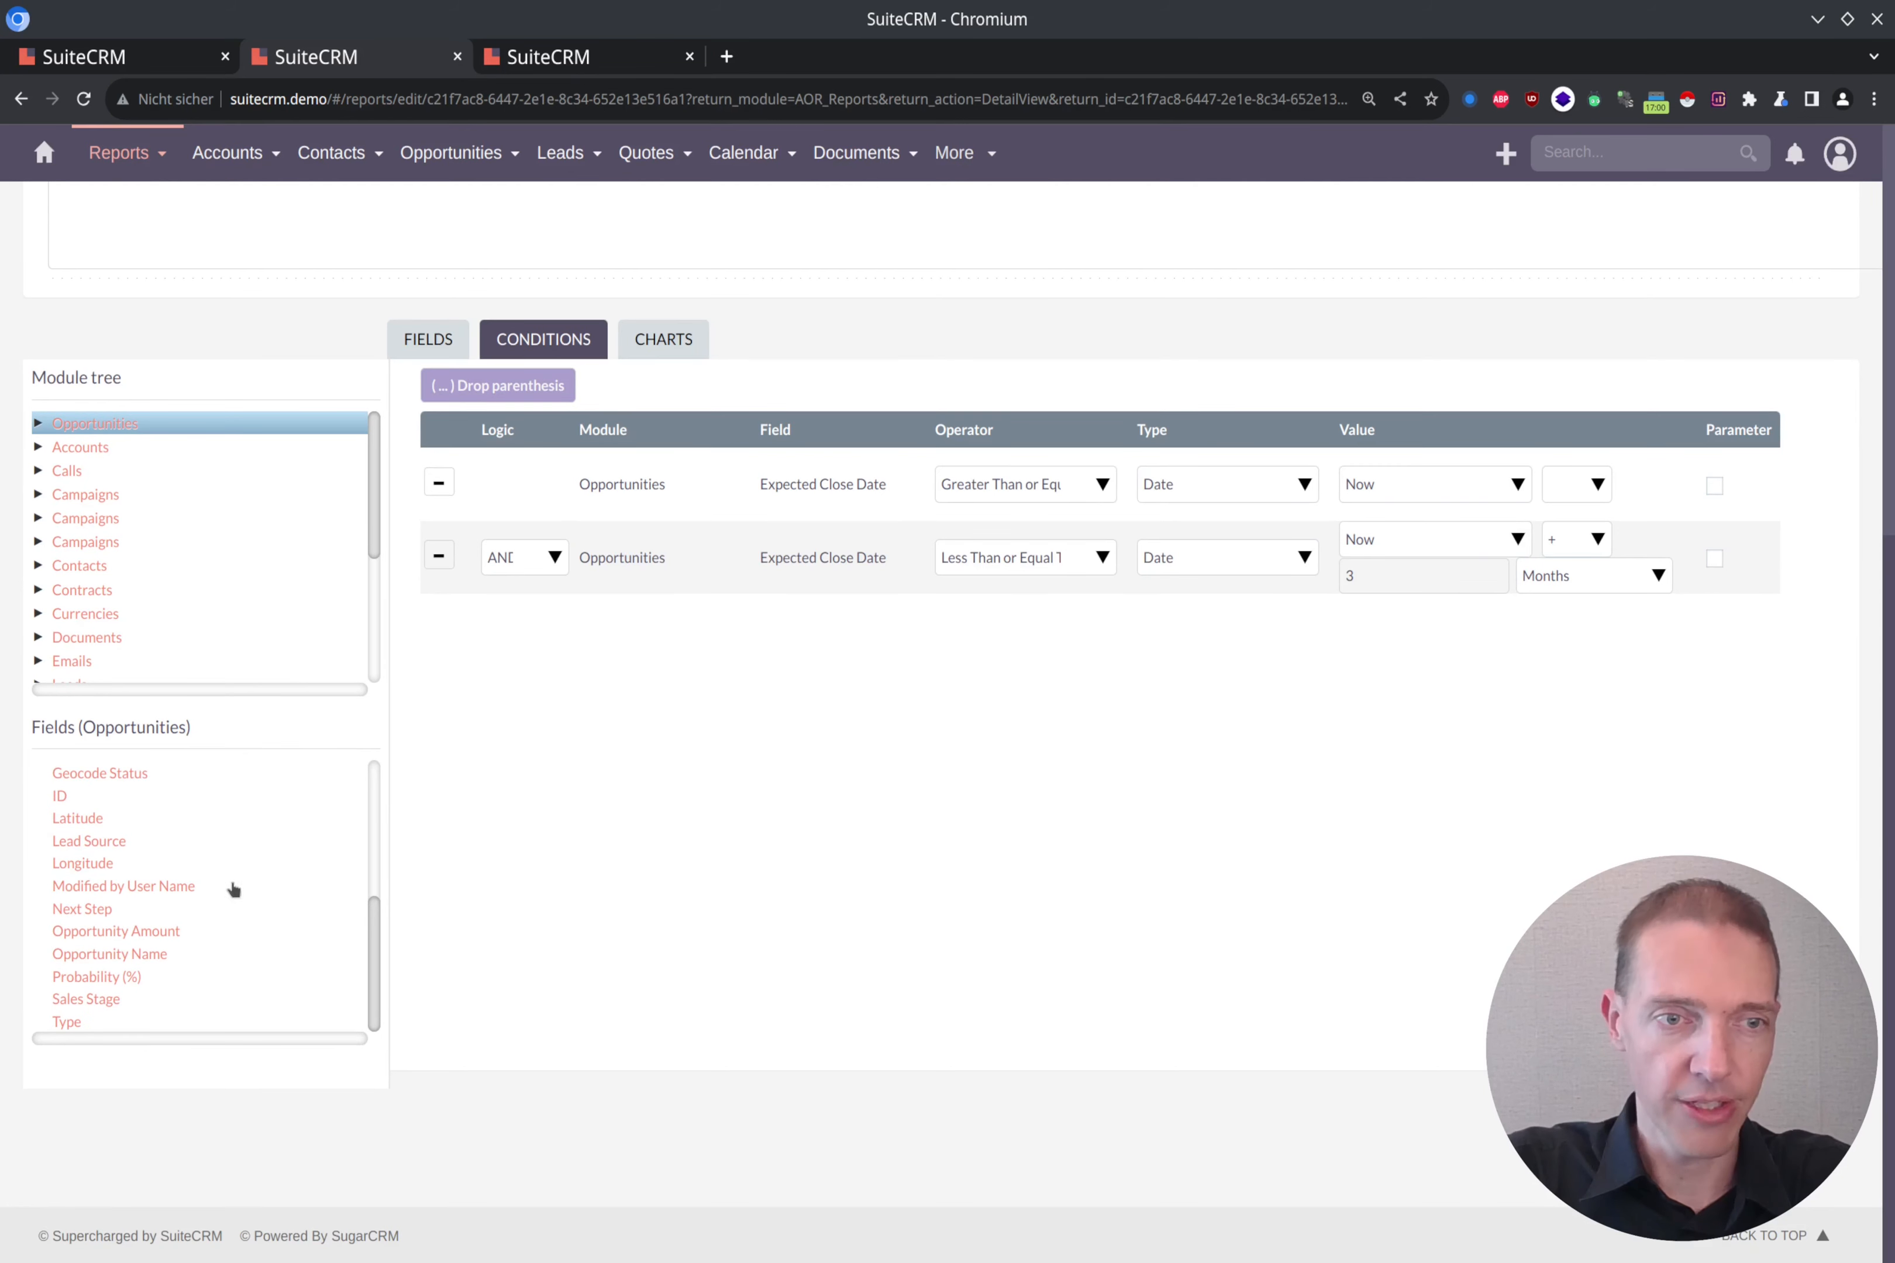
click(89, 1003)
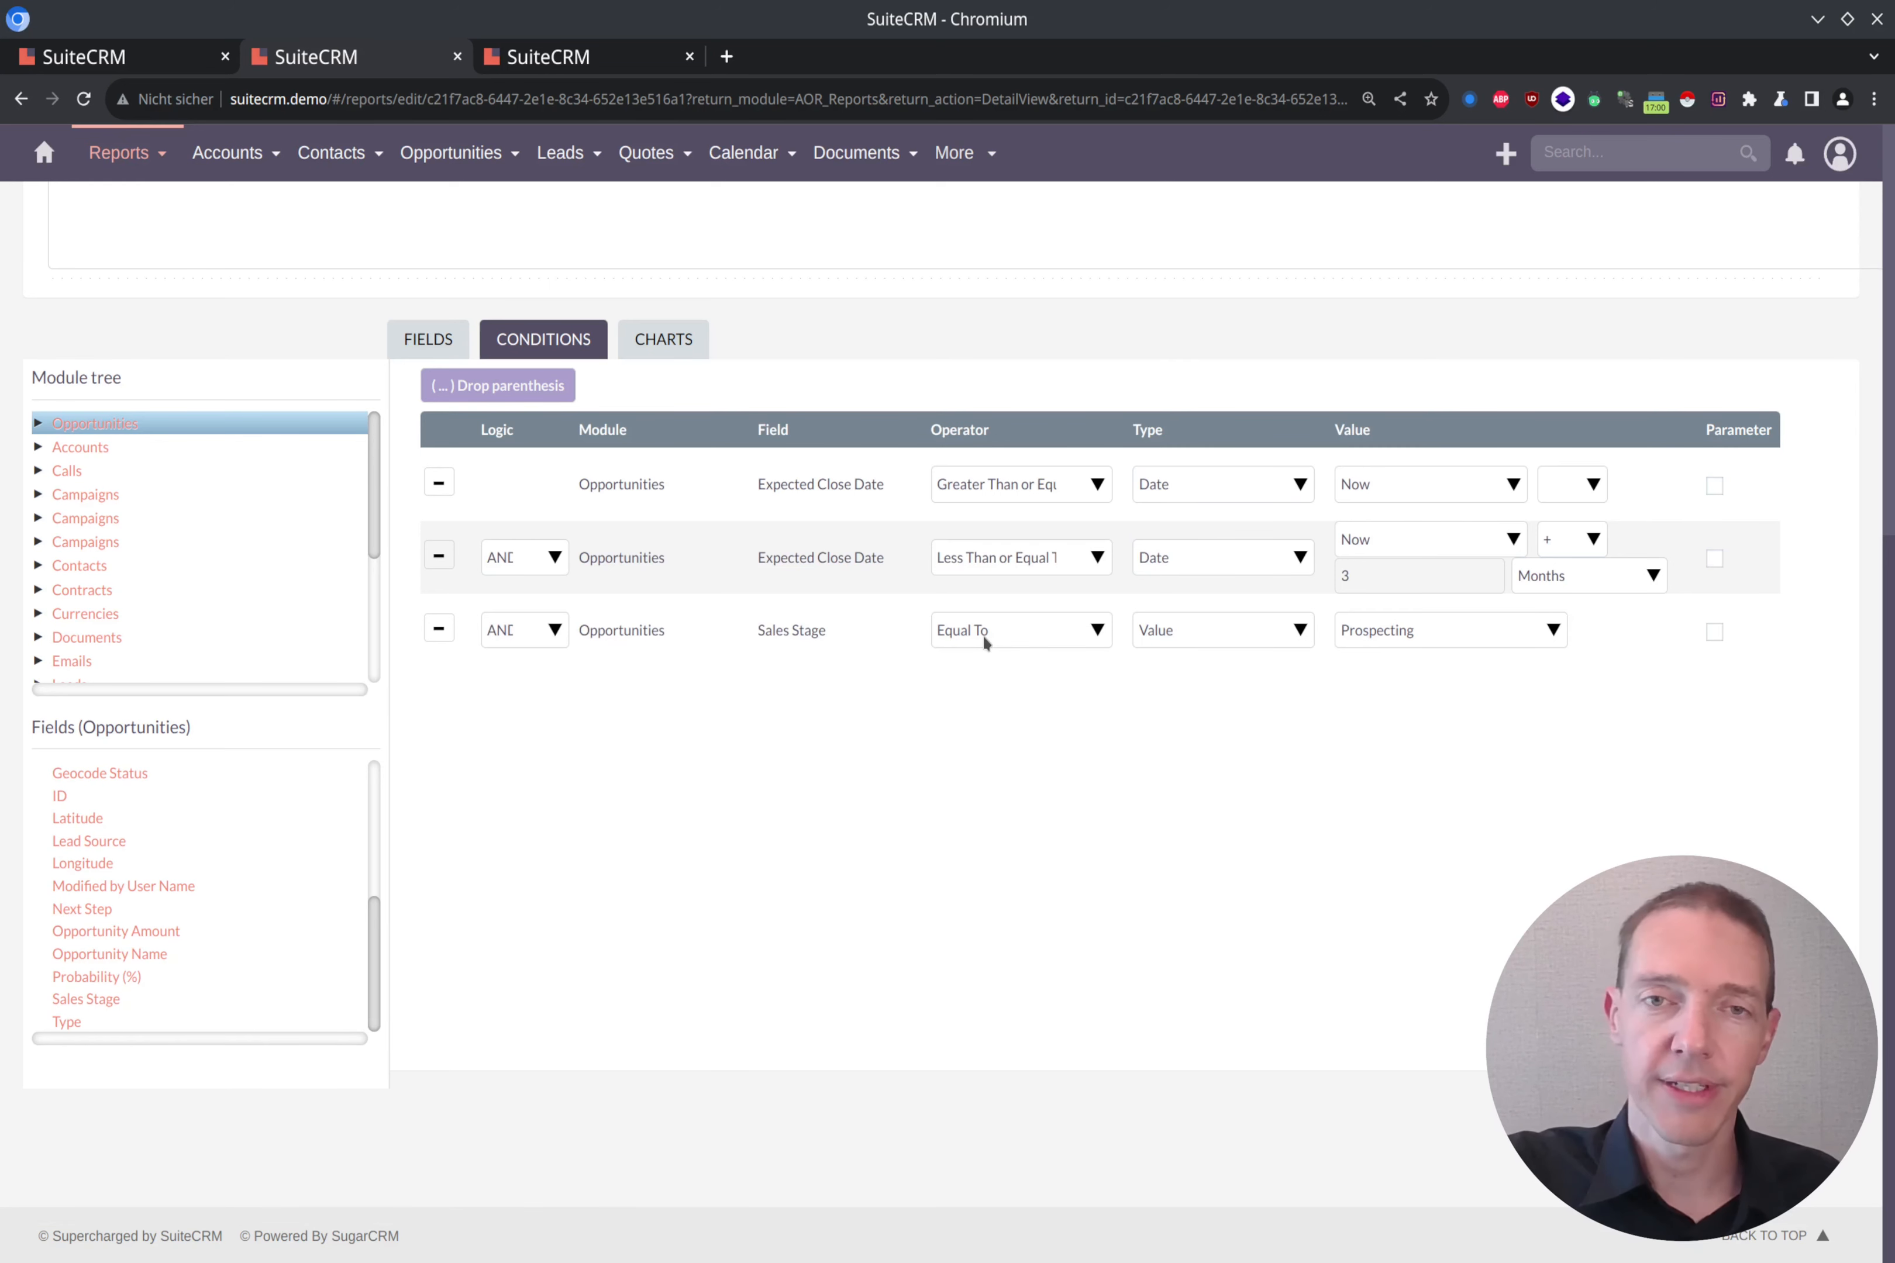
Step: Set the Sales Stage condition's type to One of so it accepts several values
click(1101, 630)
click(1101, 630)
click(1193, 628)
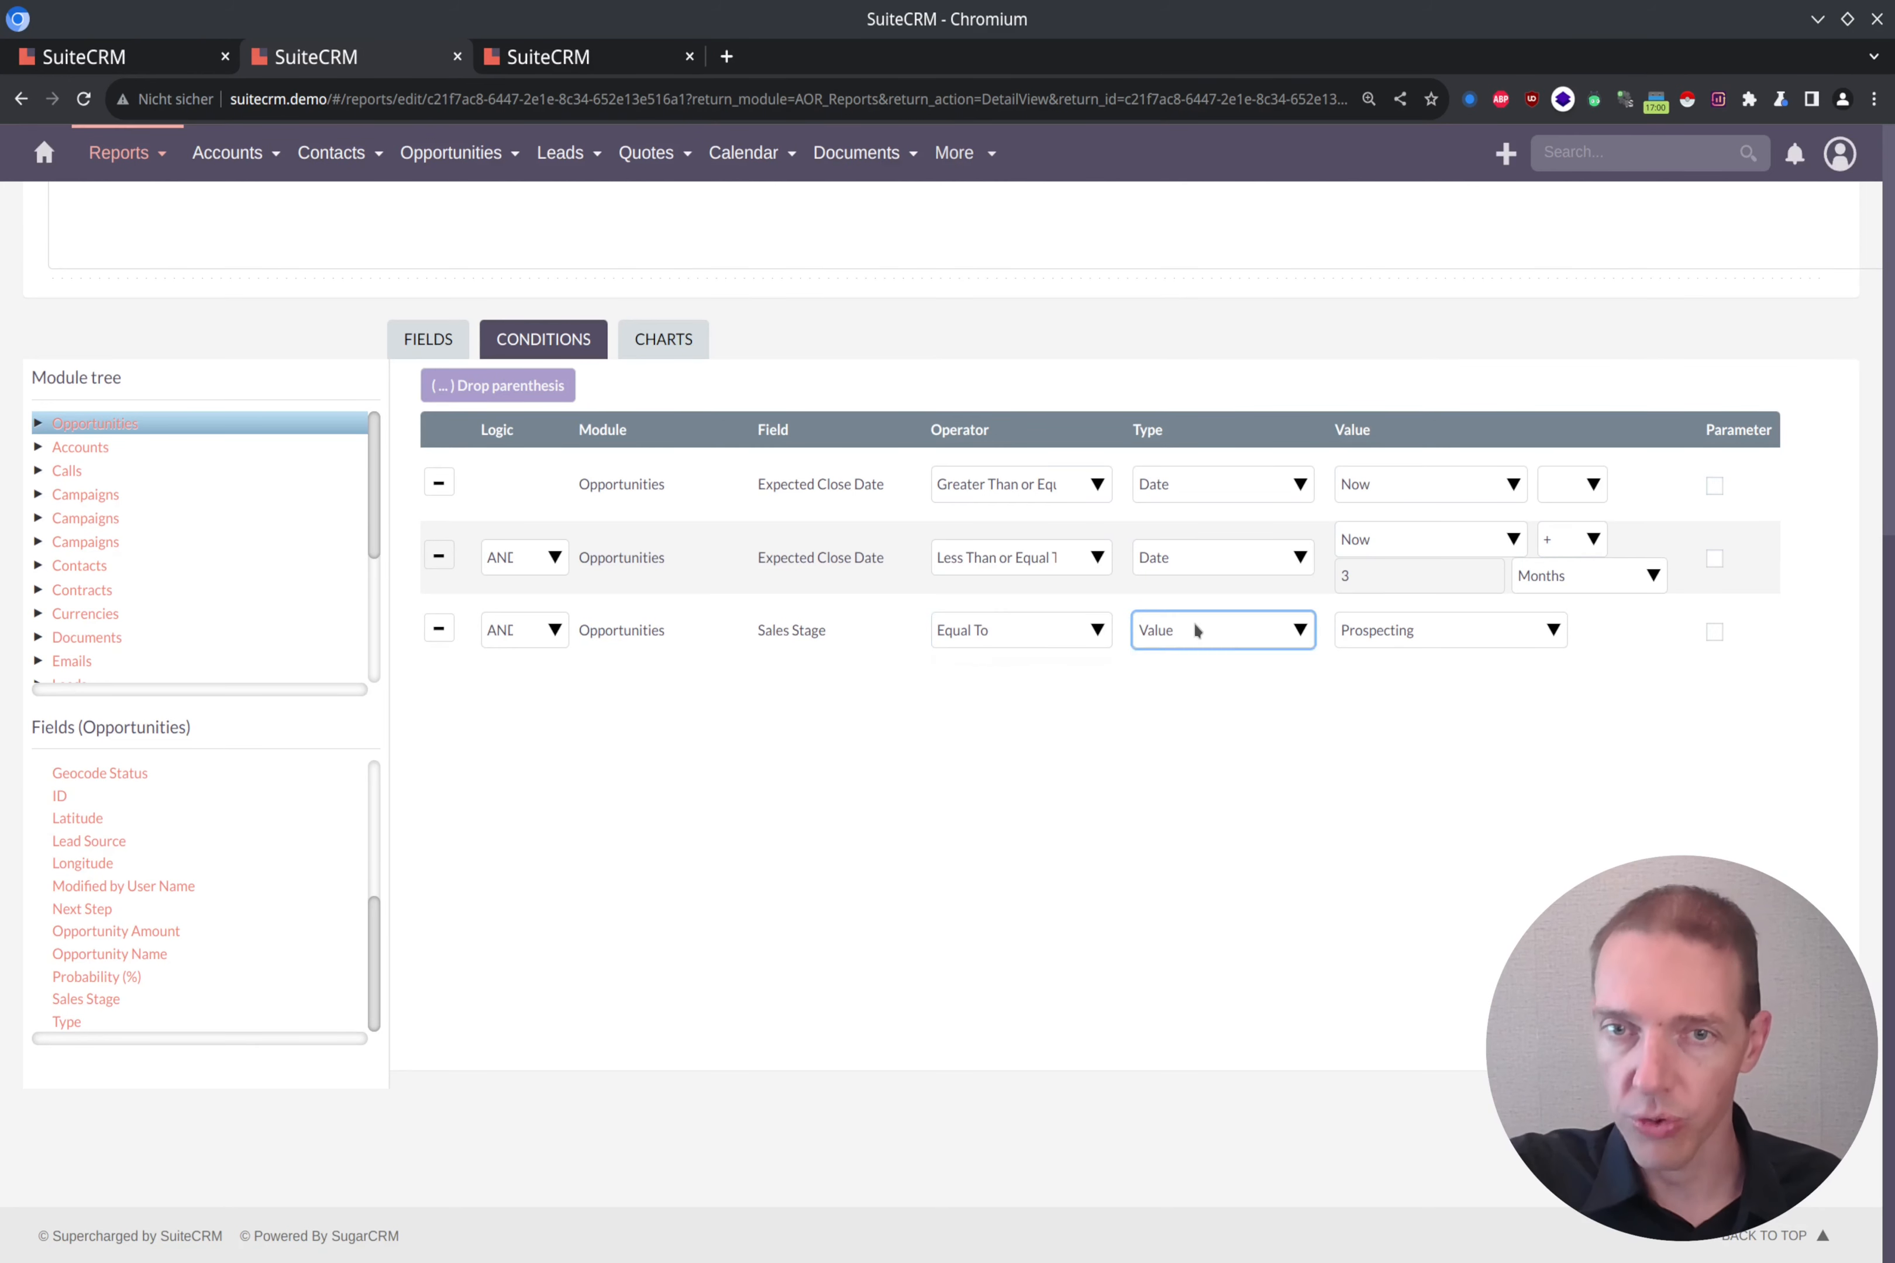
click(1202, 697)
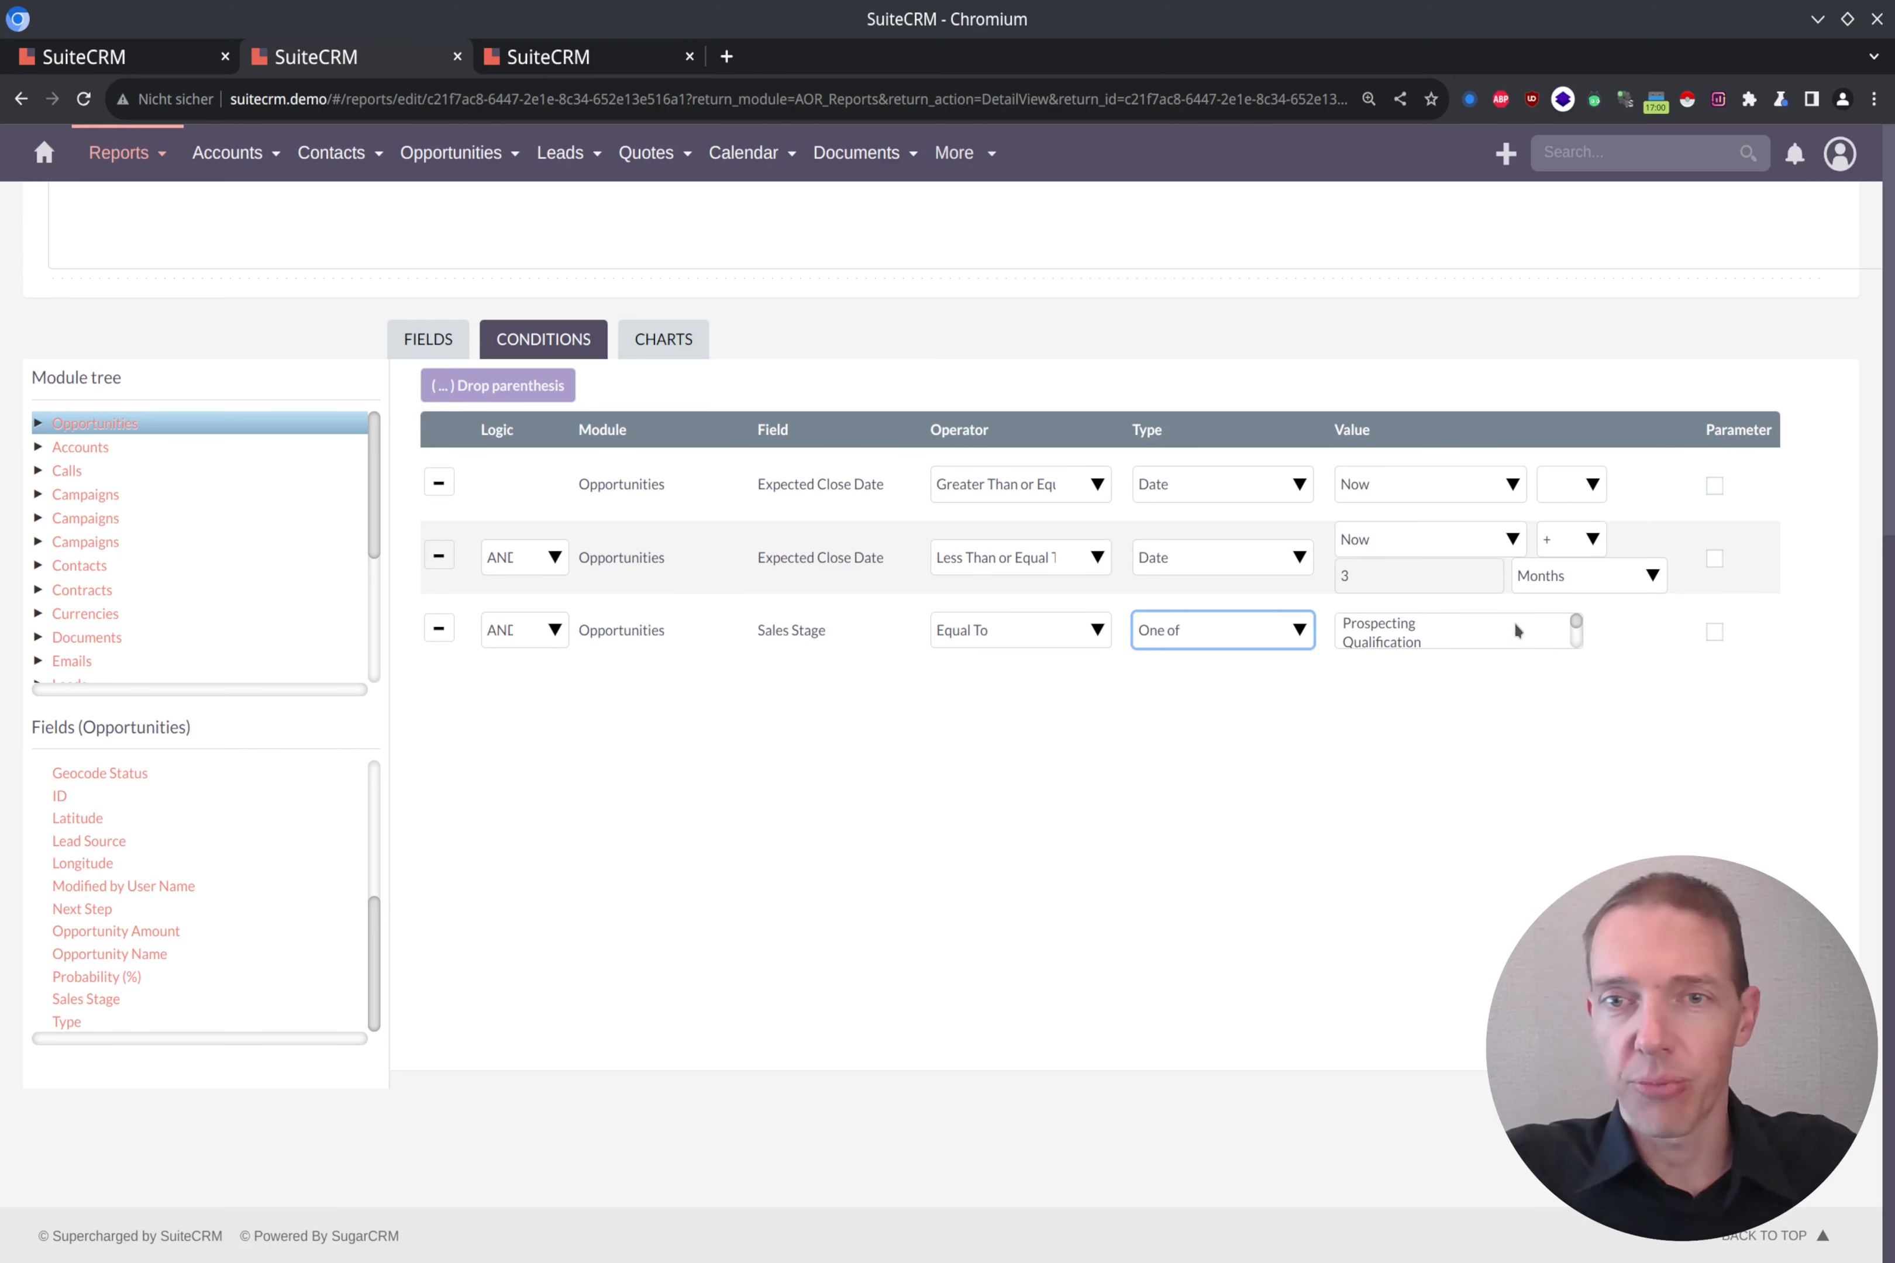
Step: Select Perception Analysis, Proposal/Price Quote and Negotiation/Review as the values of the Sales Stage condition
click(1460, 624)
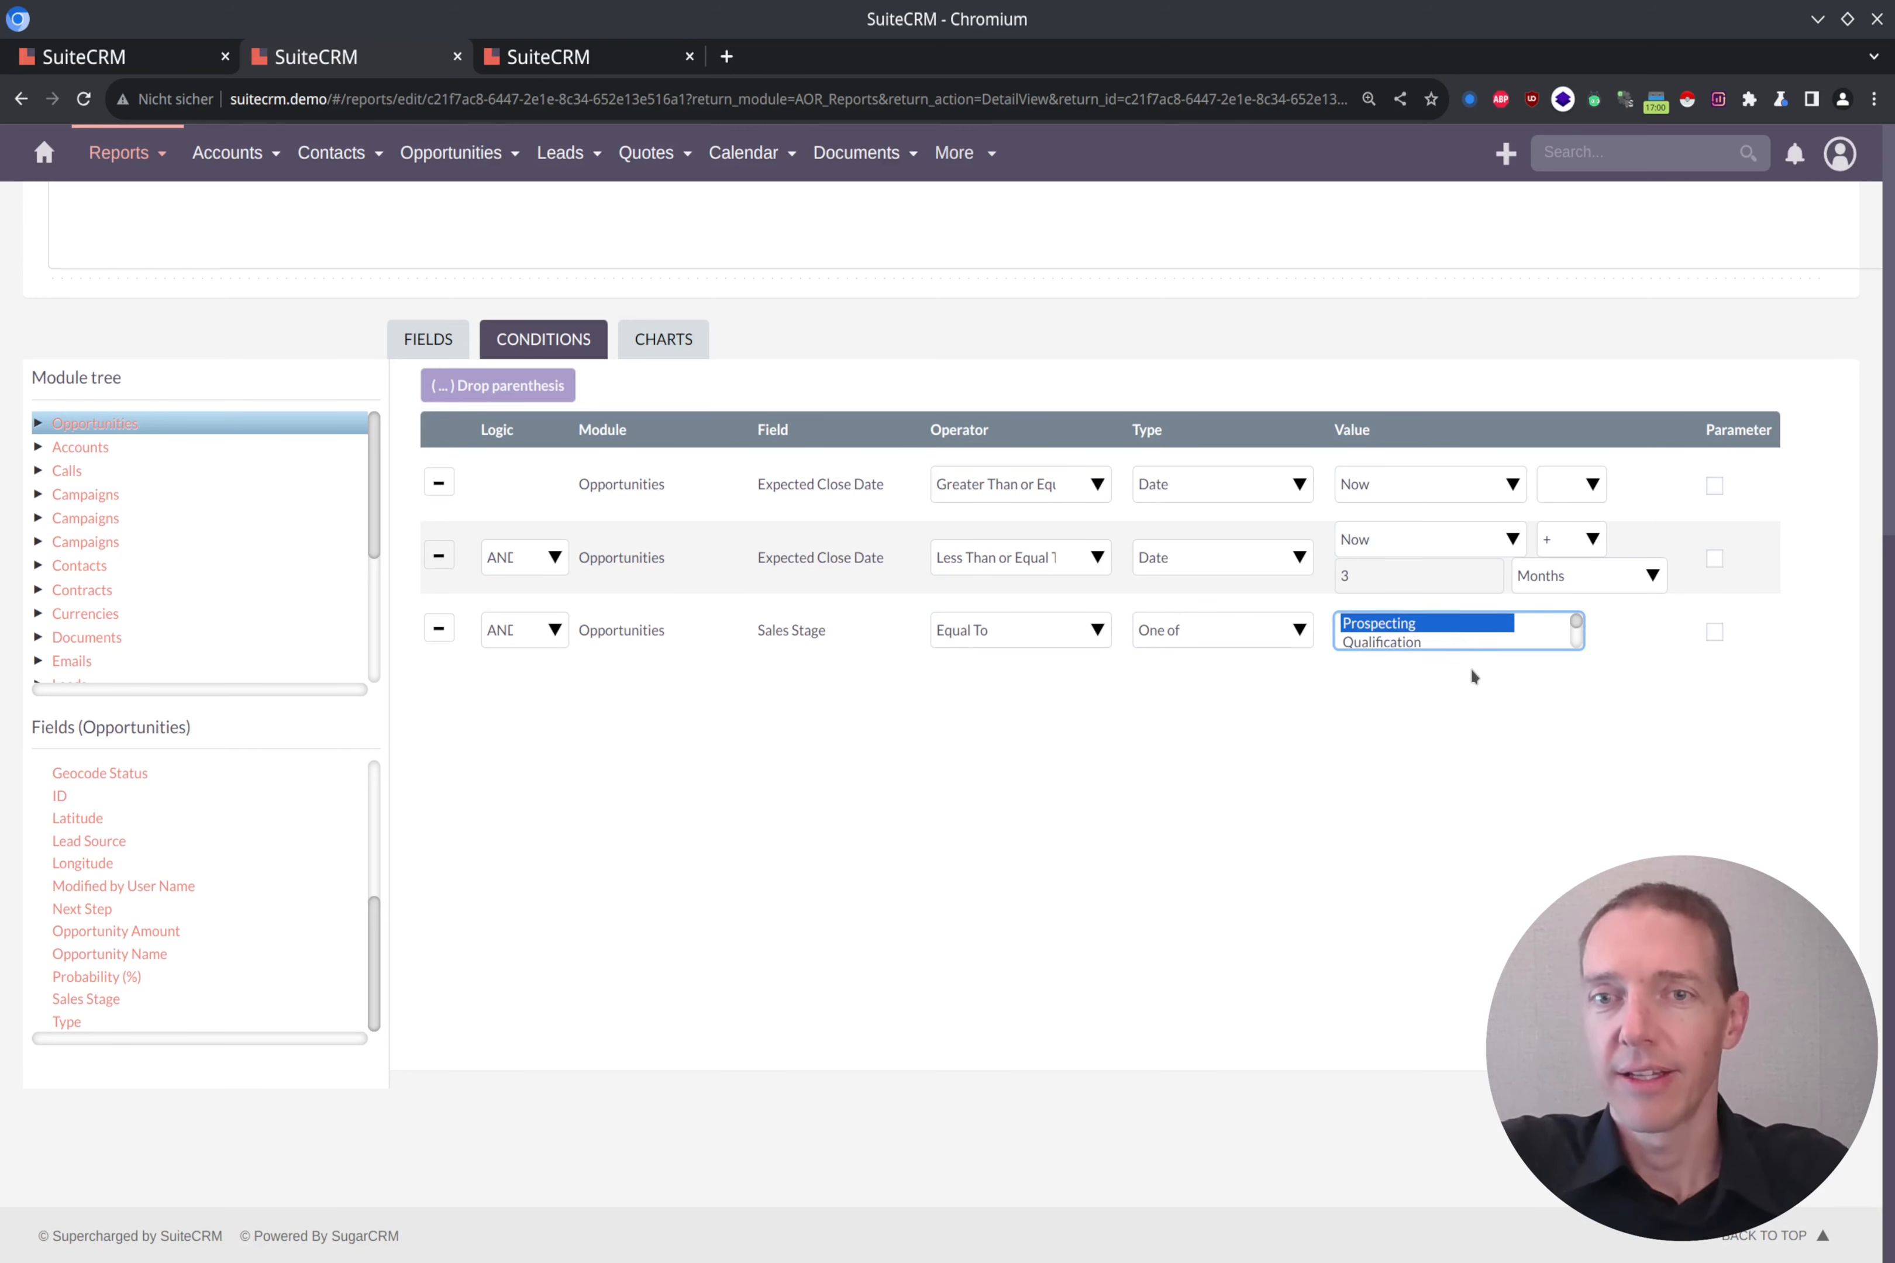
key(Down)
key(Down)
key(Down)
key(Down)
key(Down)
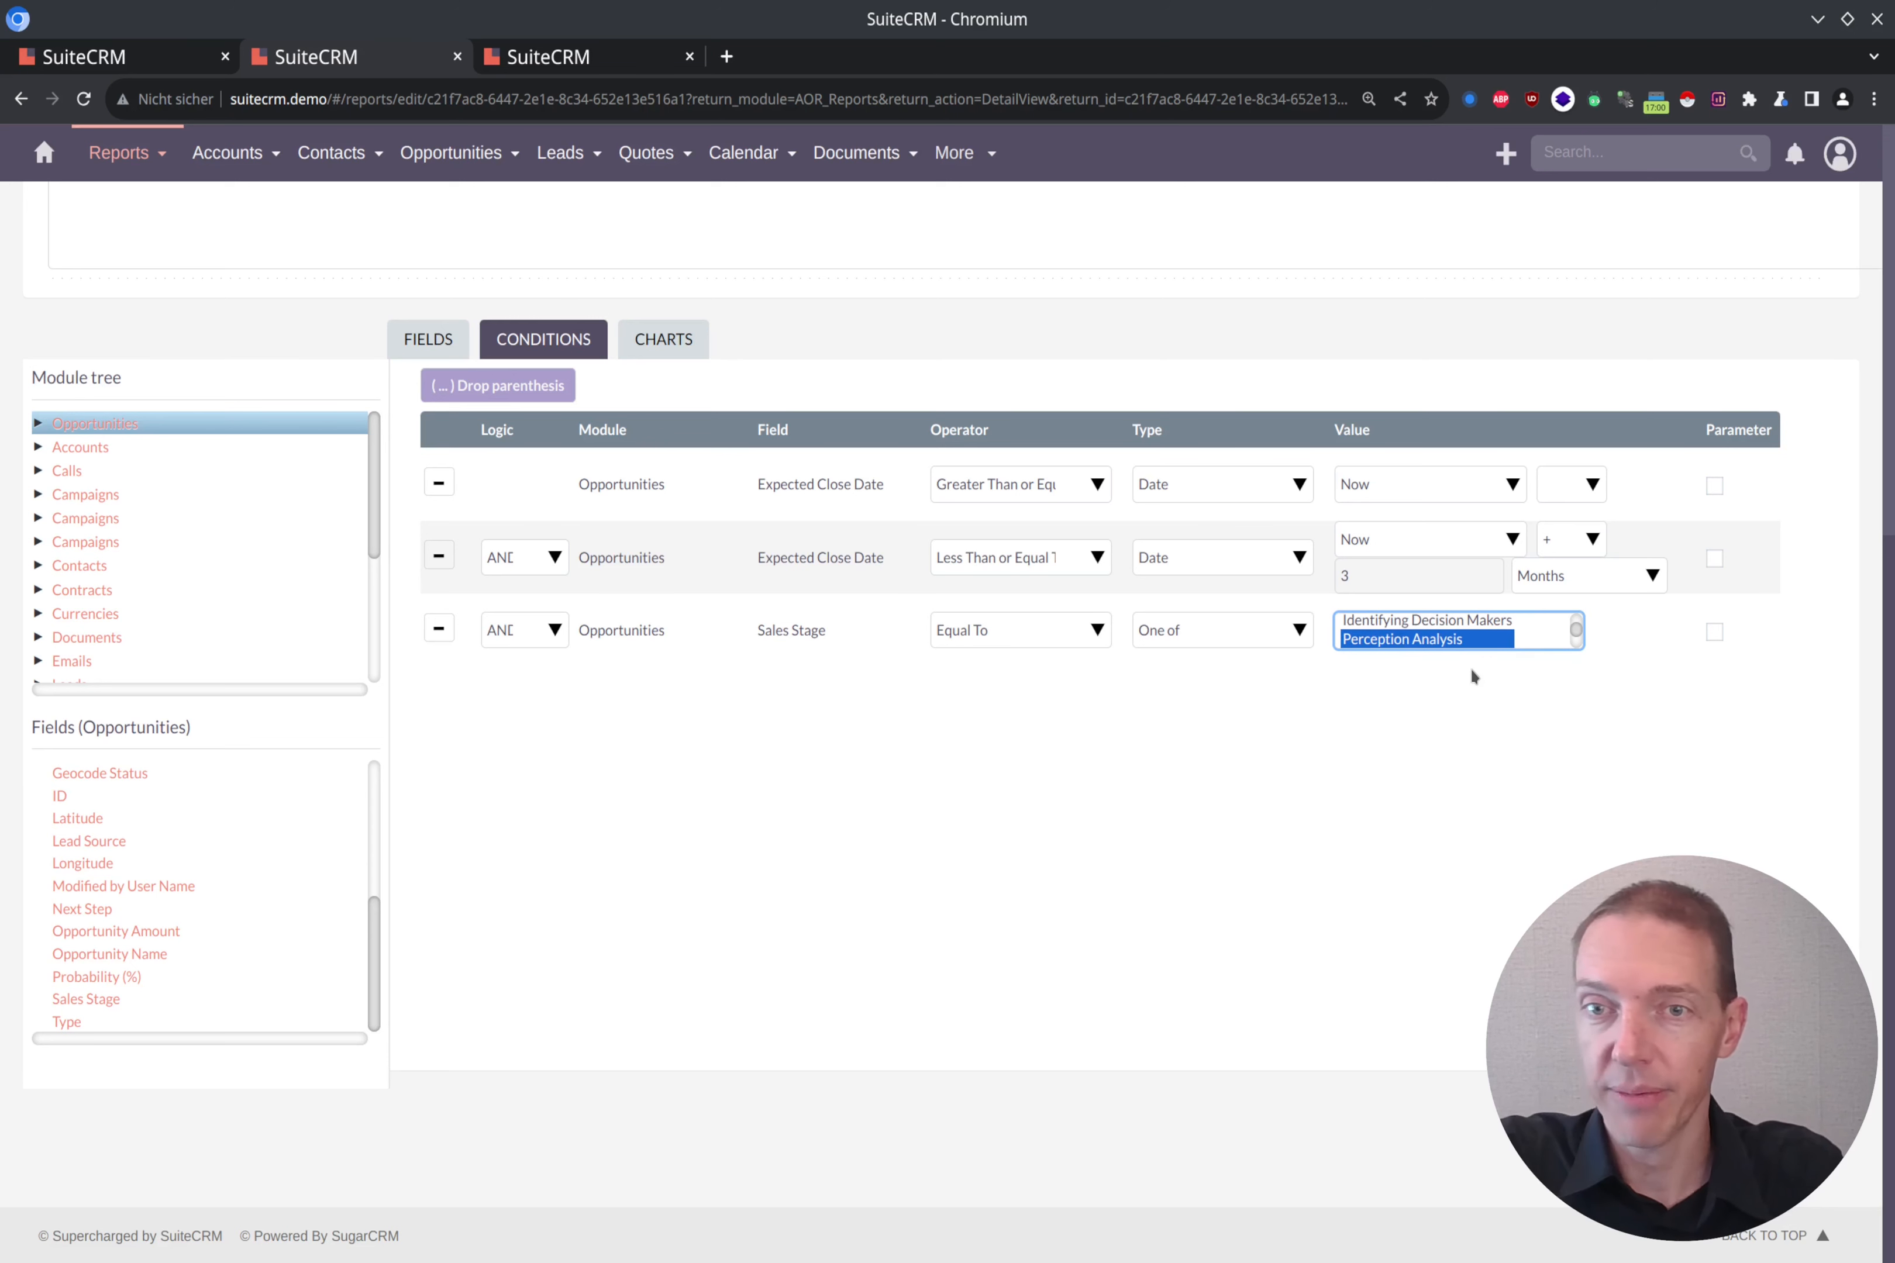
key(shift+Down)
key(shift+Down)
key(shift+Down)
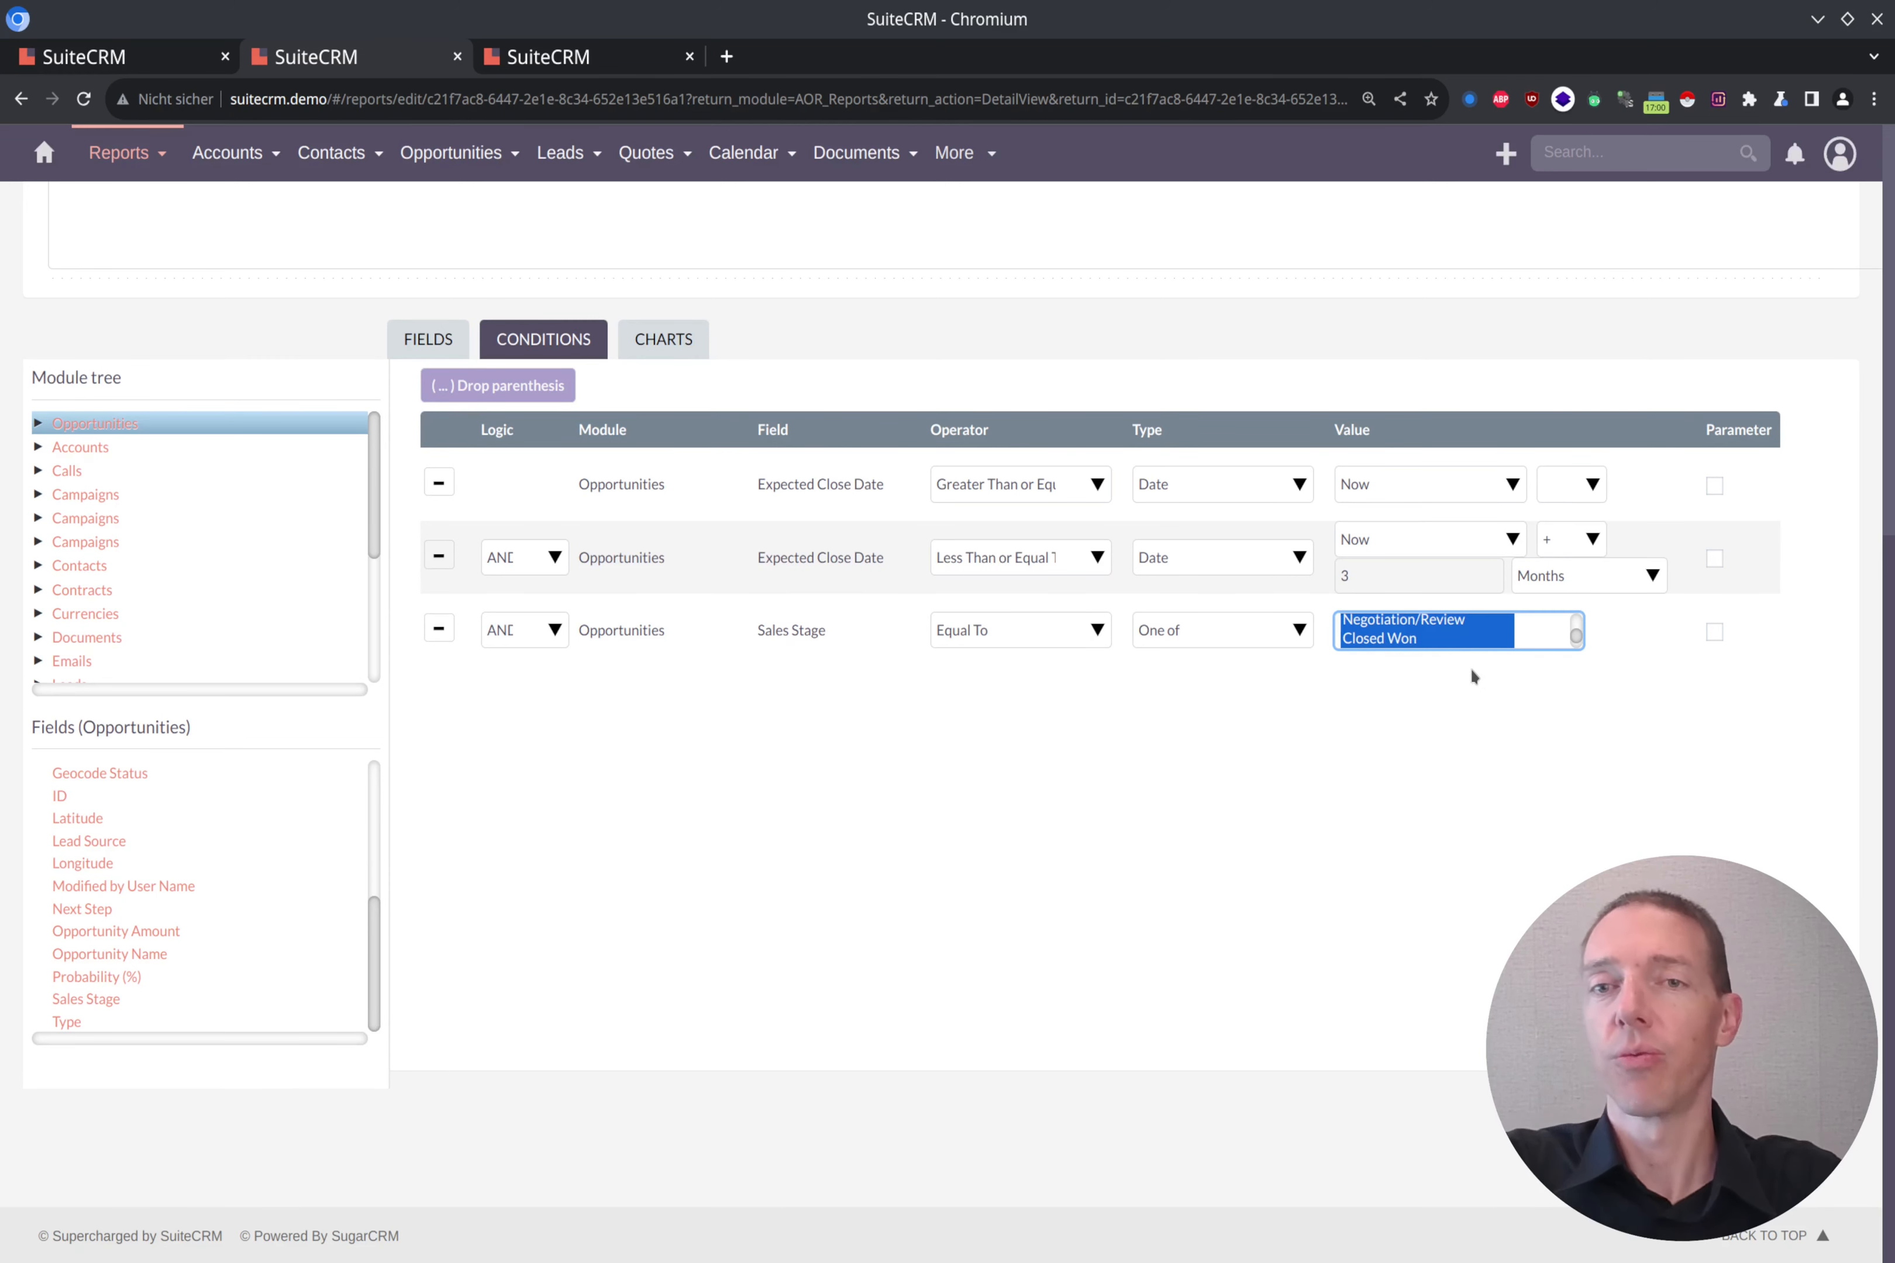
key(shift+Up)
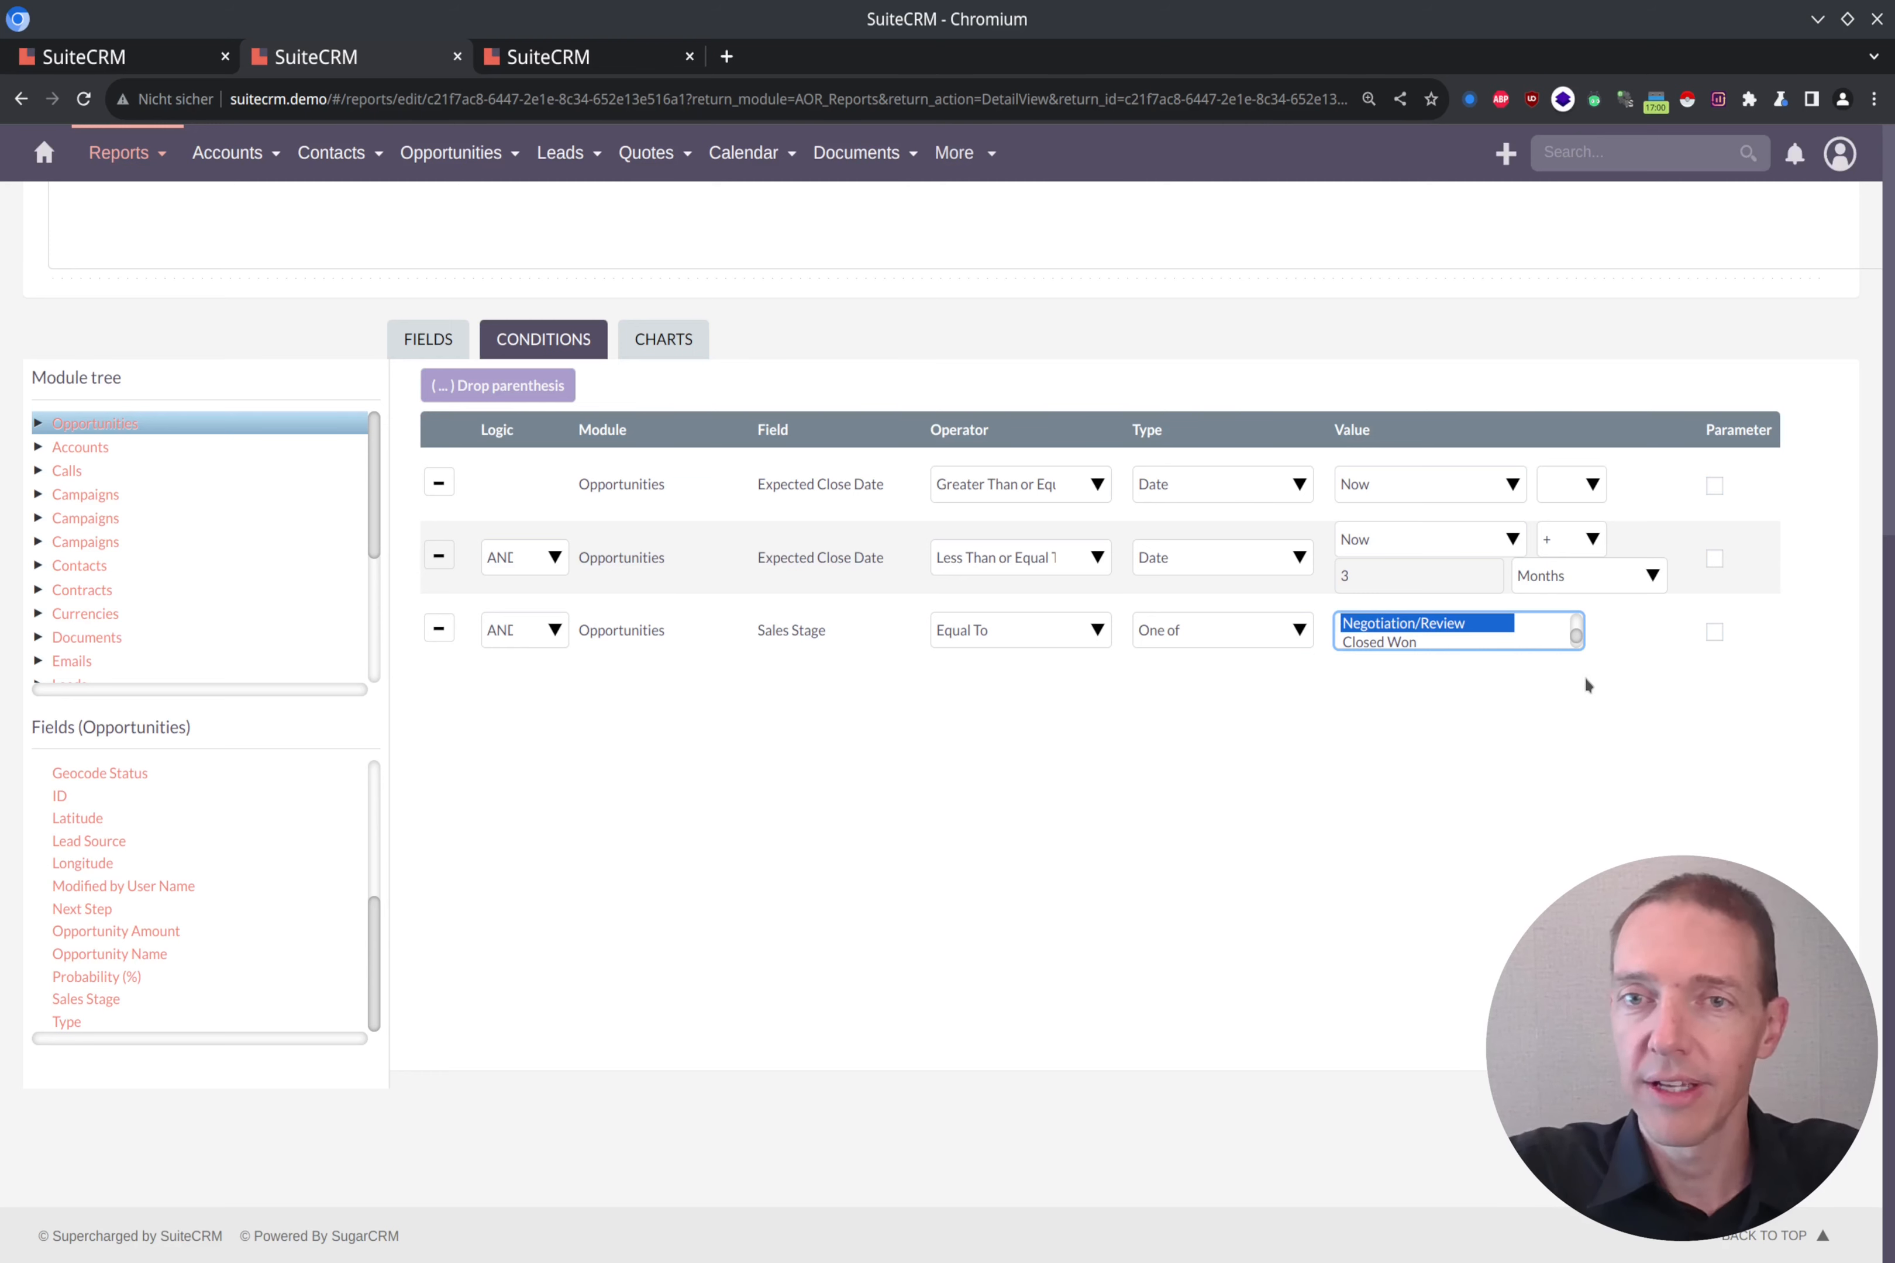
Step: Save the report and review the sales stages in the filtered results grouped by account
scroll(1340, 557, up, 5)
scroll(701, 444, up, 3)
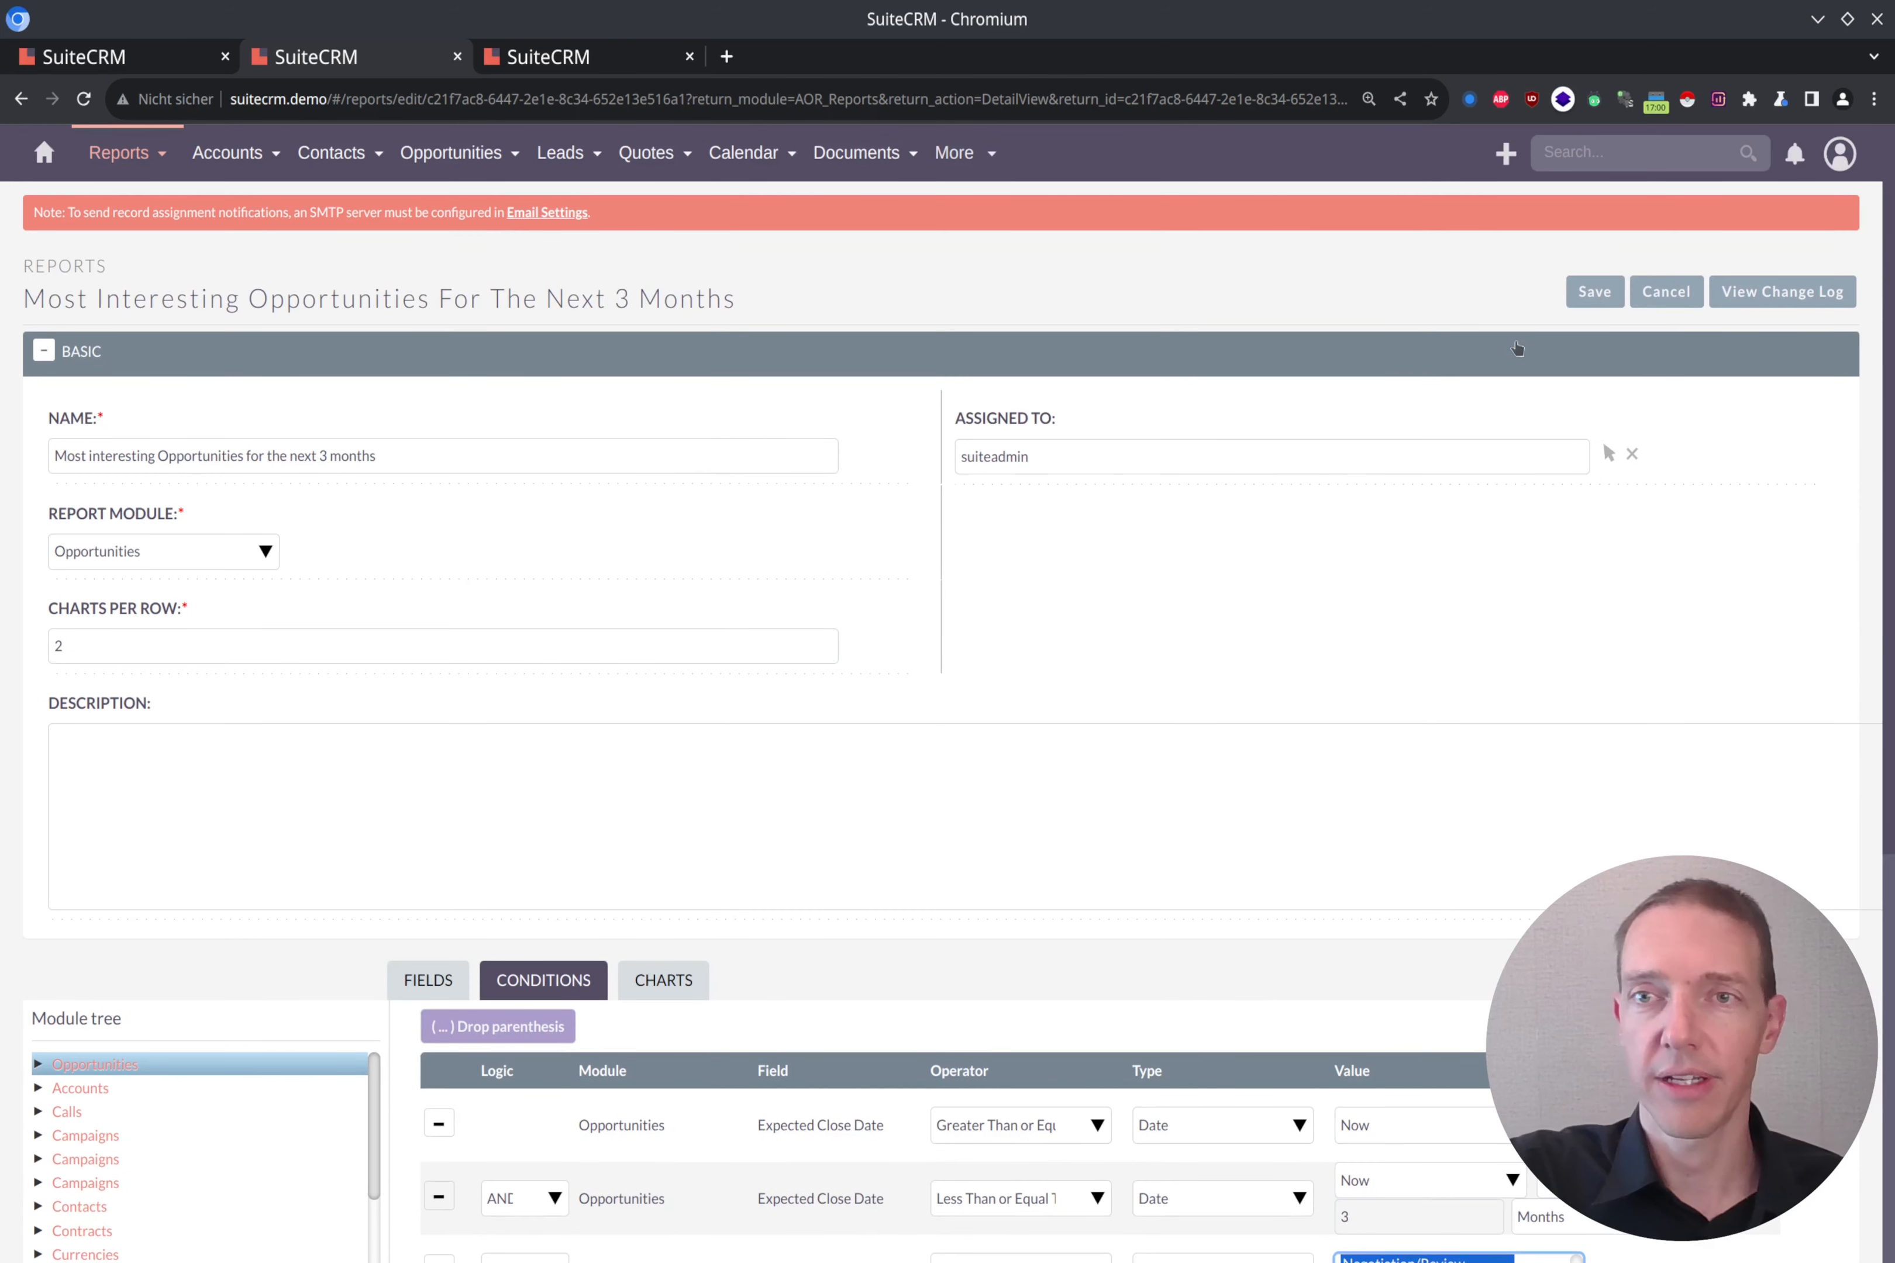
click(1586, 298)
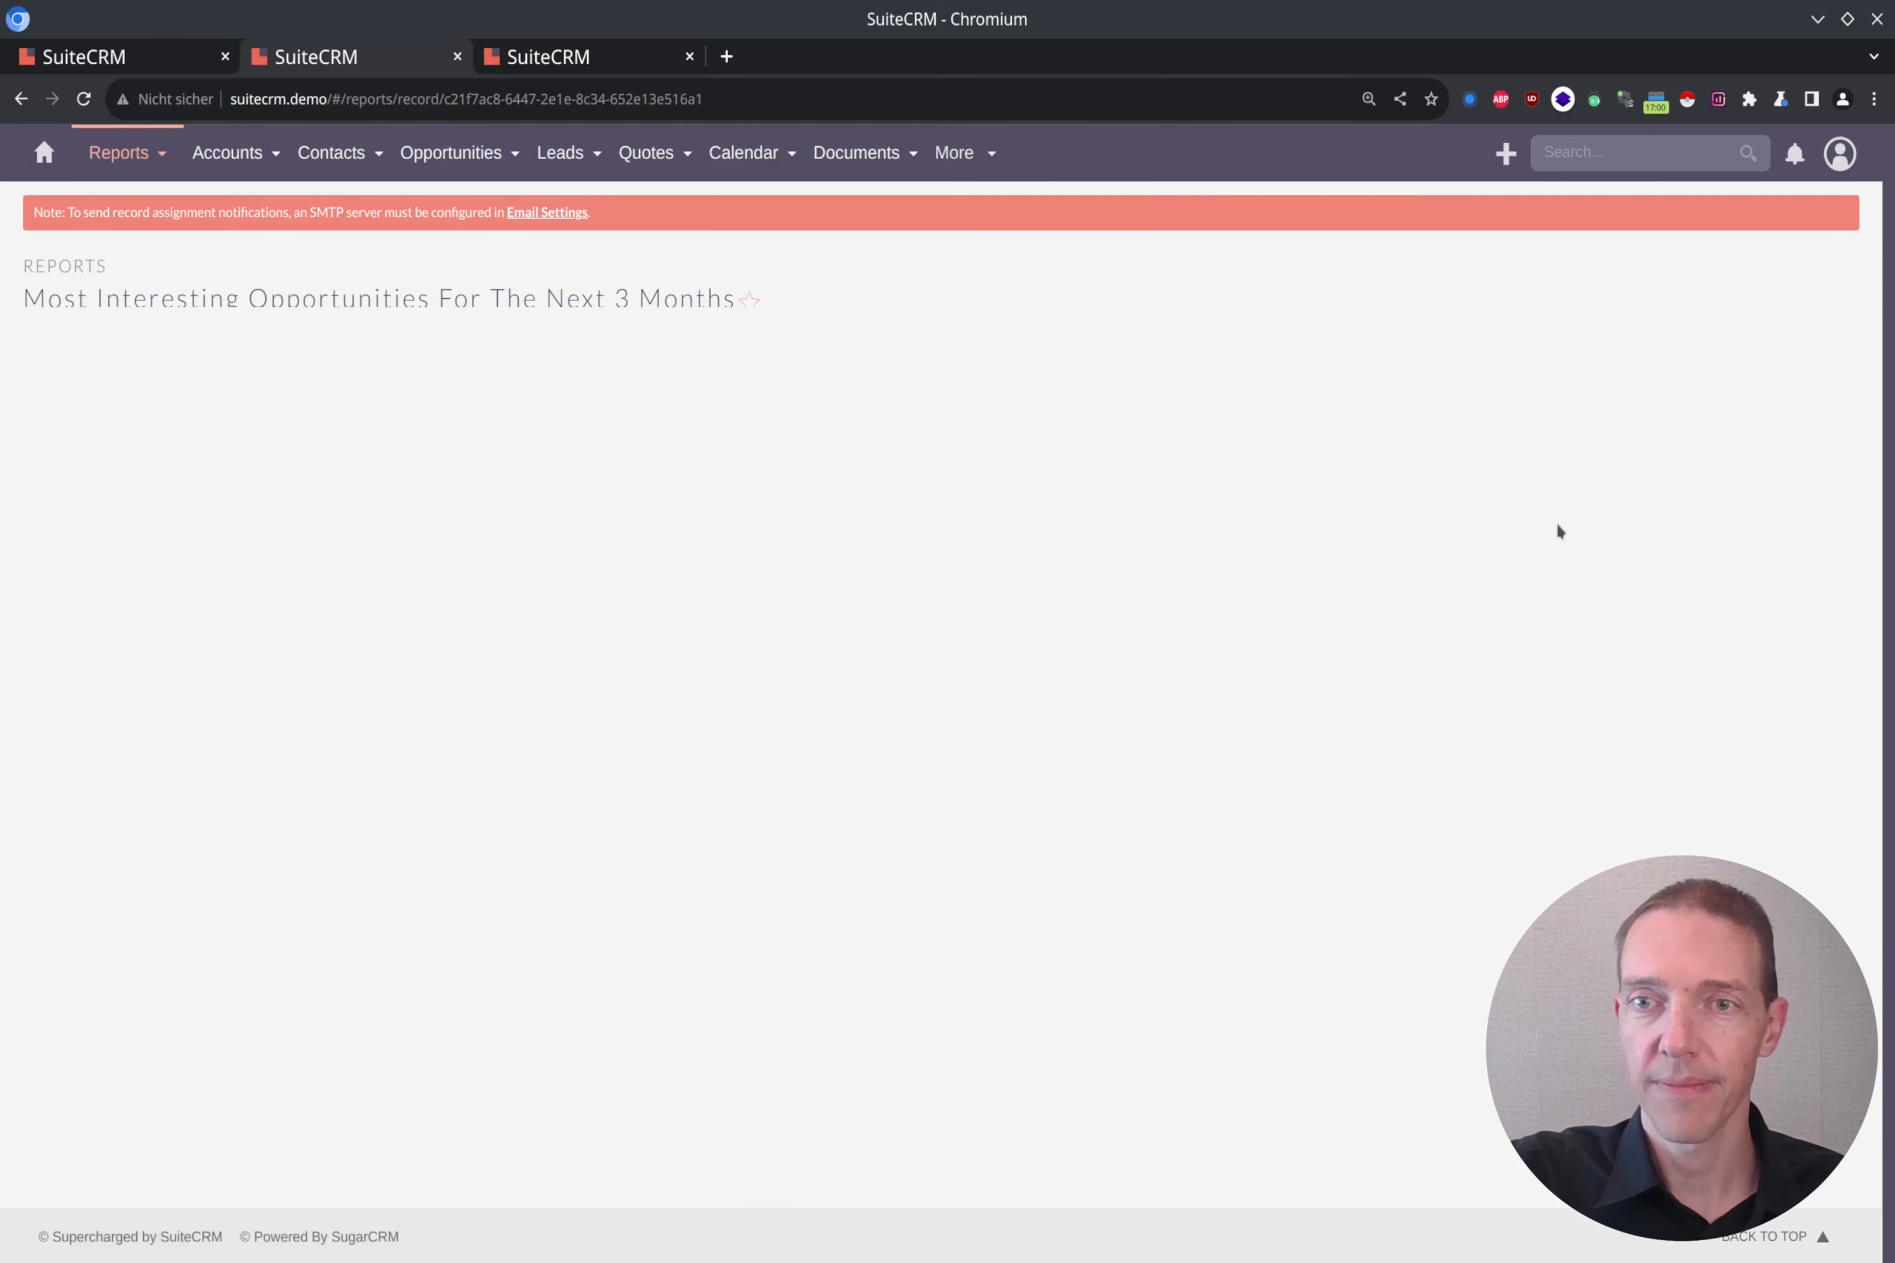
scroll(1555, 526, down, 3)
scroll(1557, 531, down, 15)
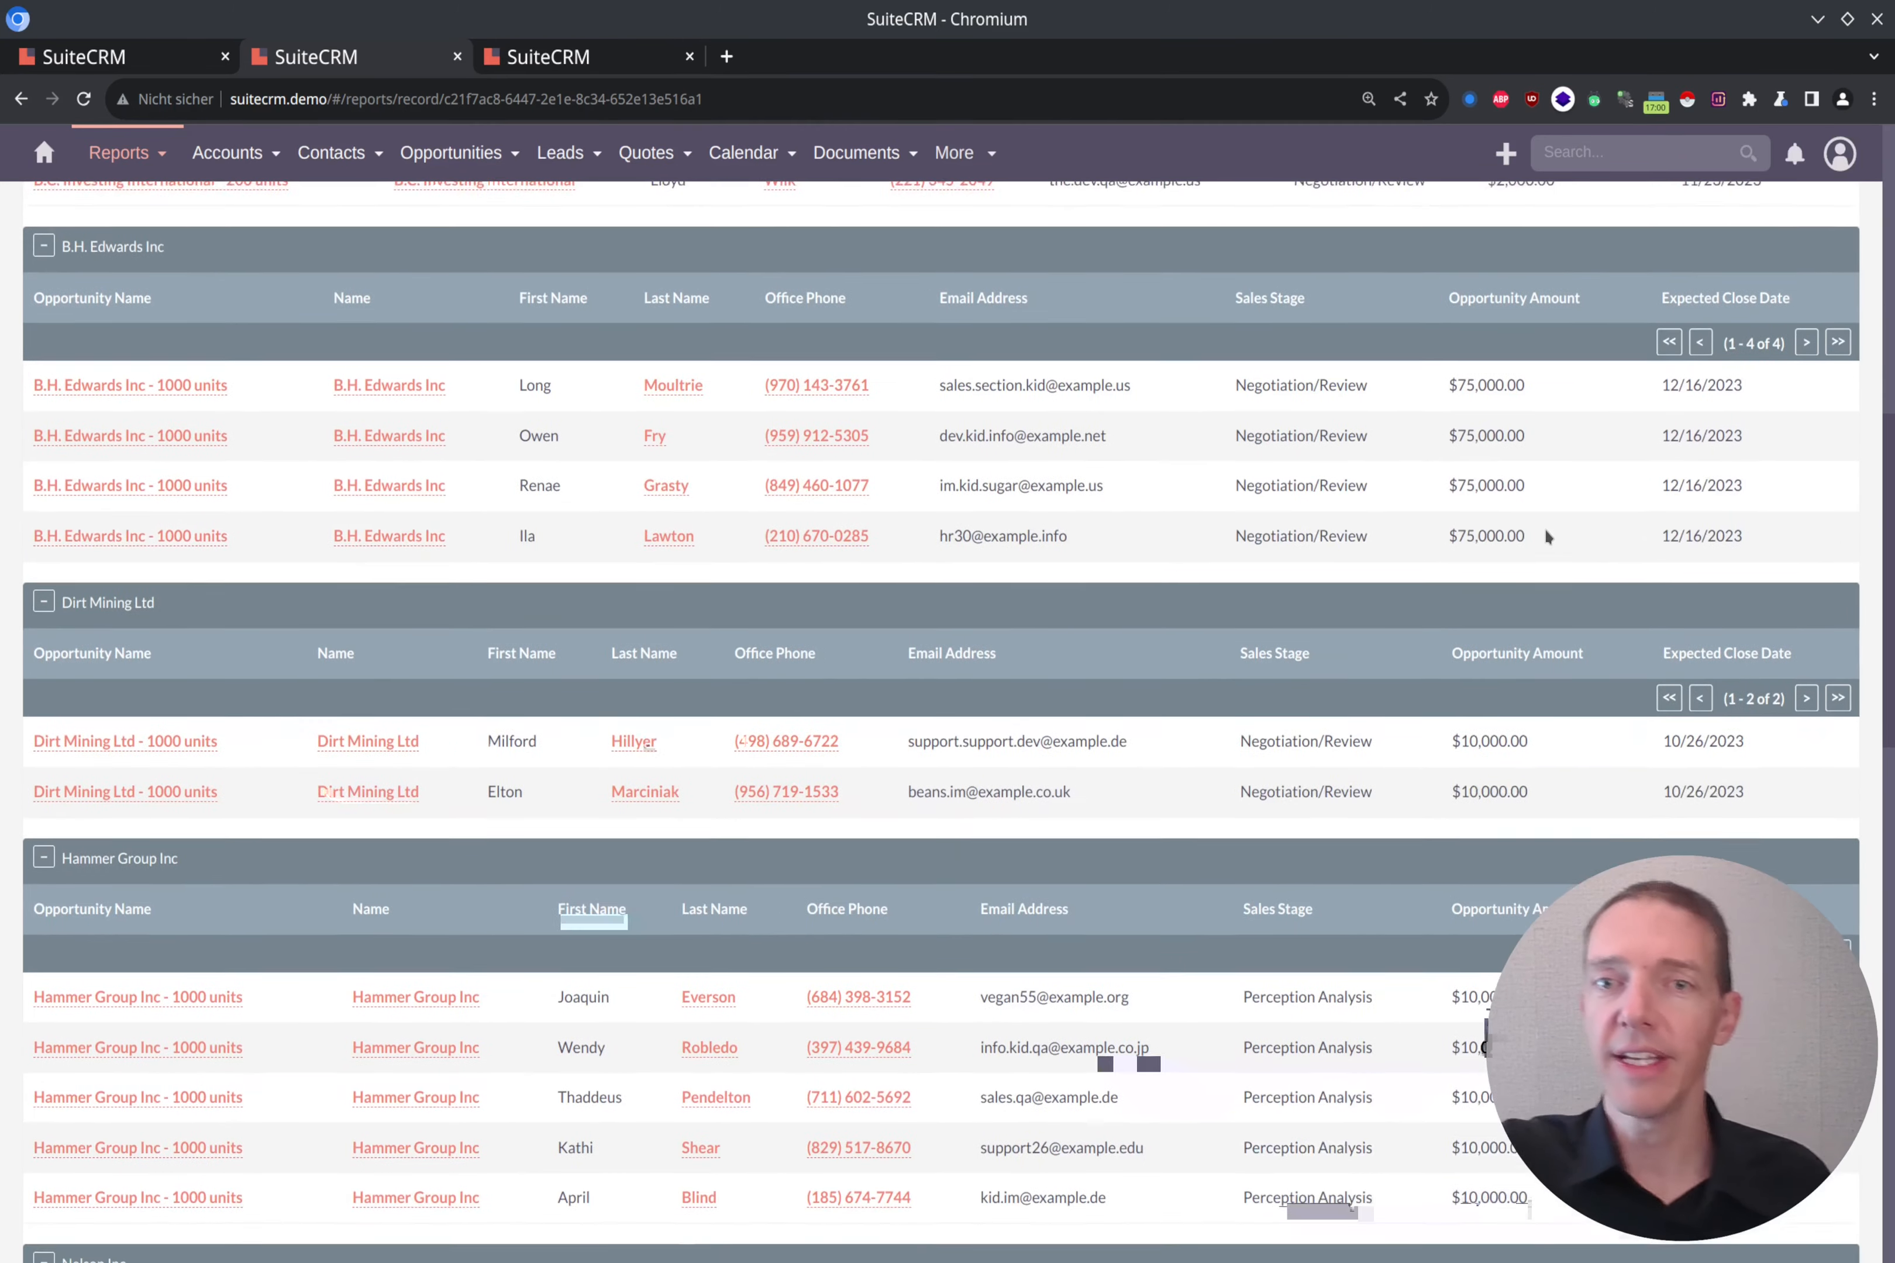
scroll(1547, 534, down, 15)
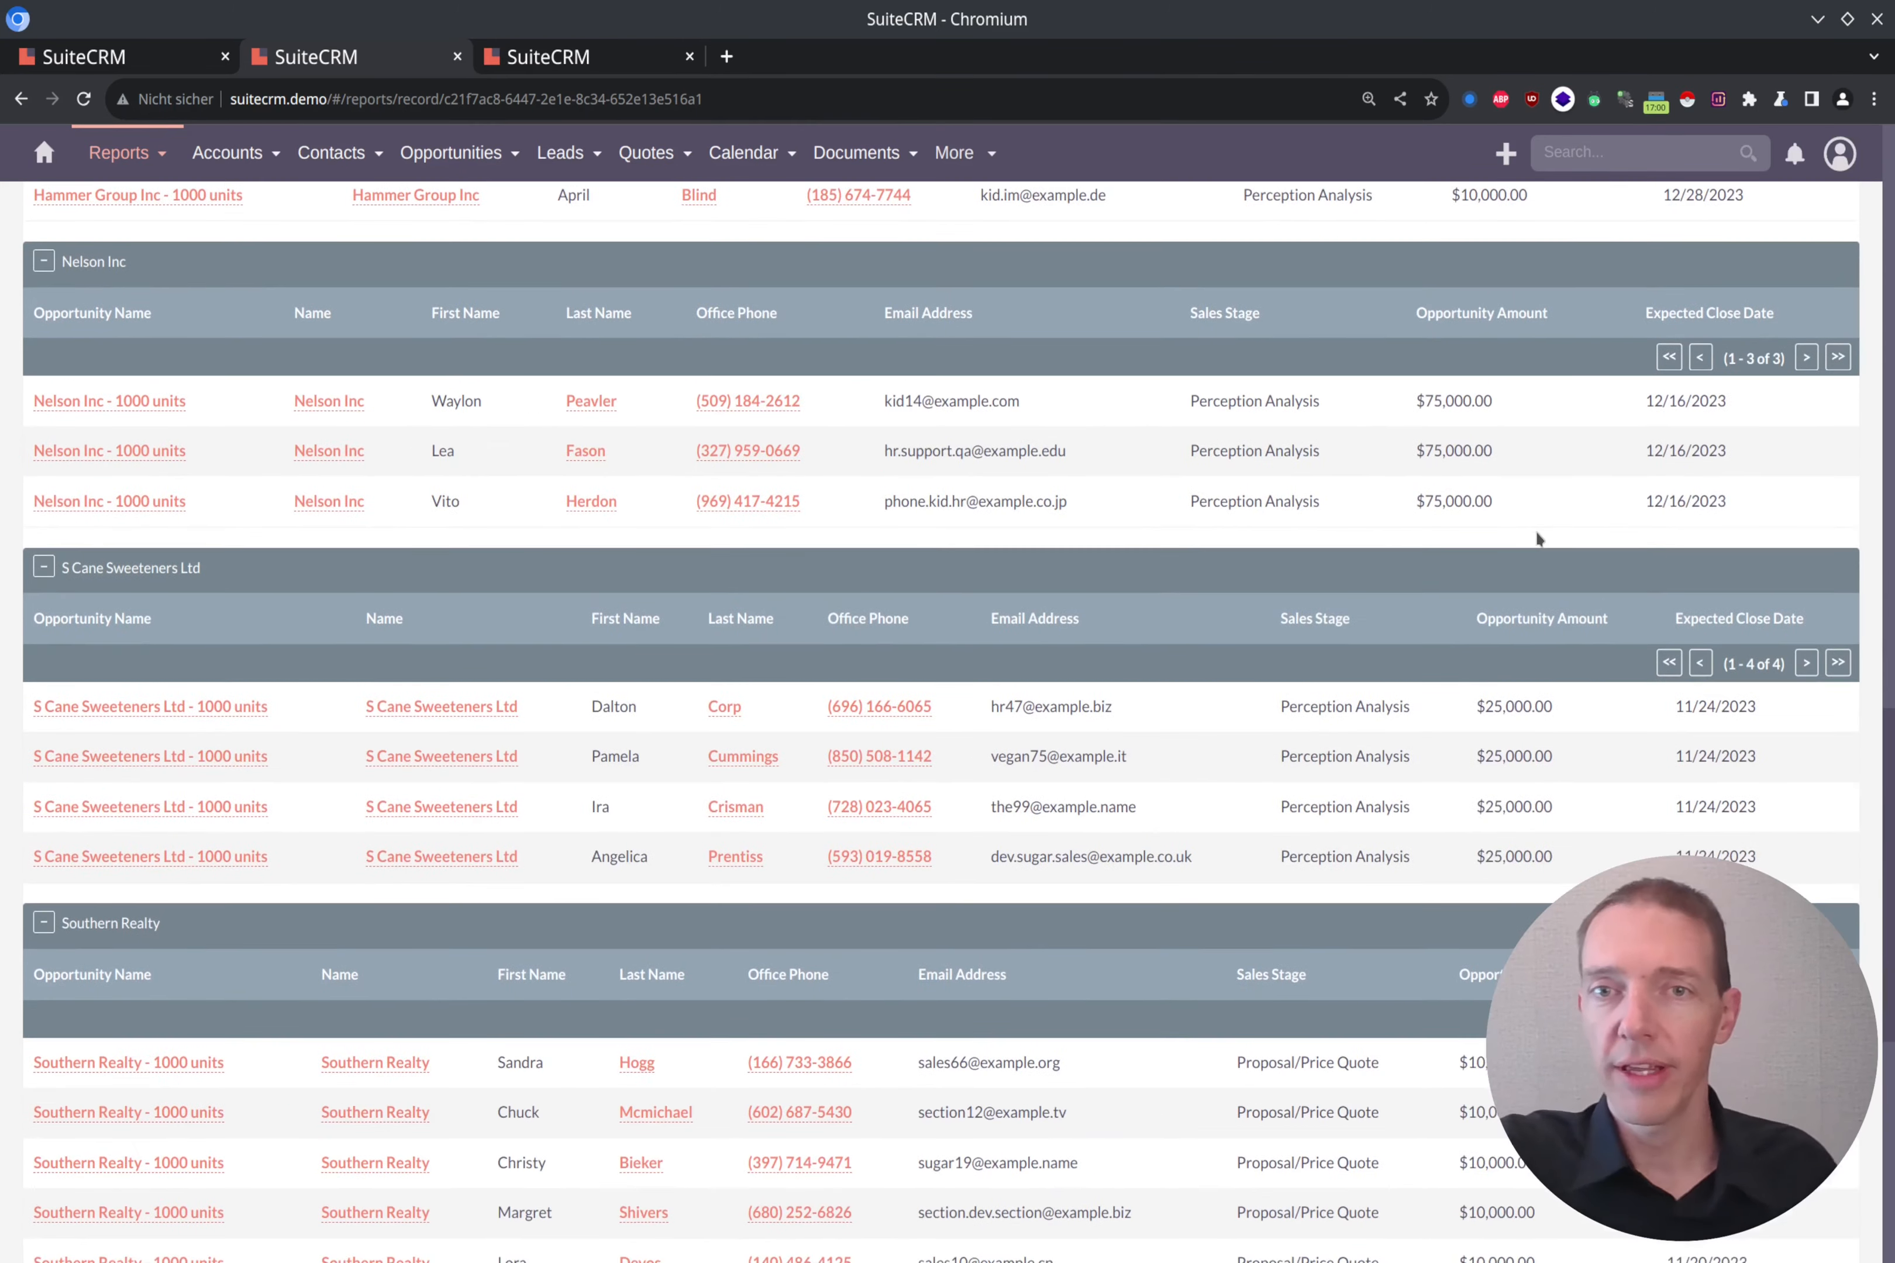
scroll(1530, 532, up, 20)
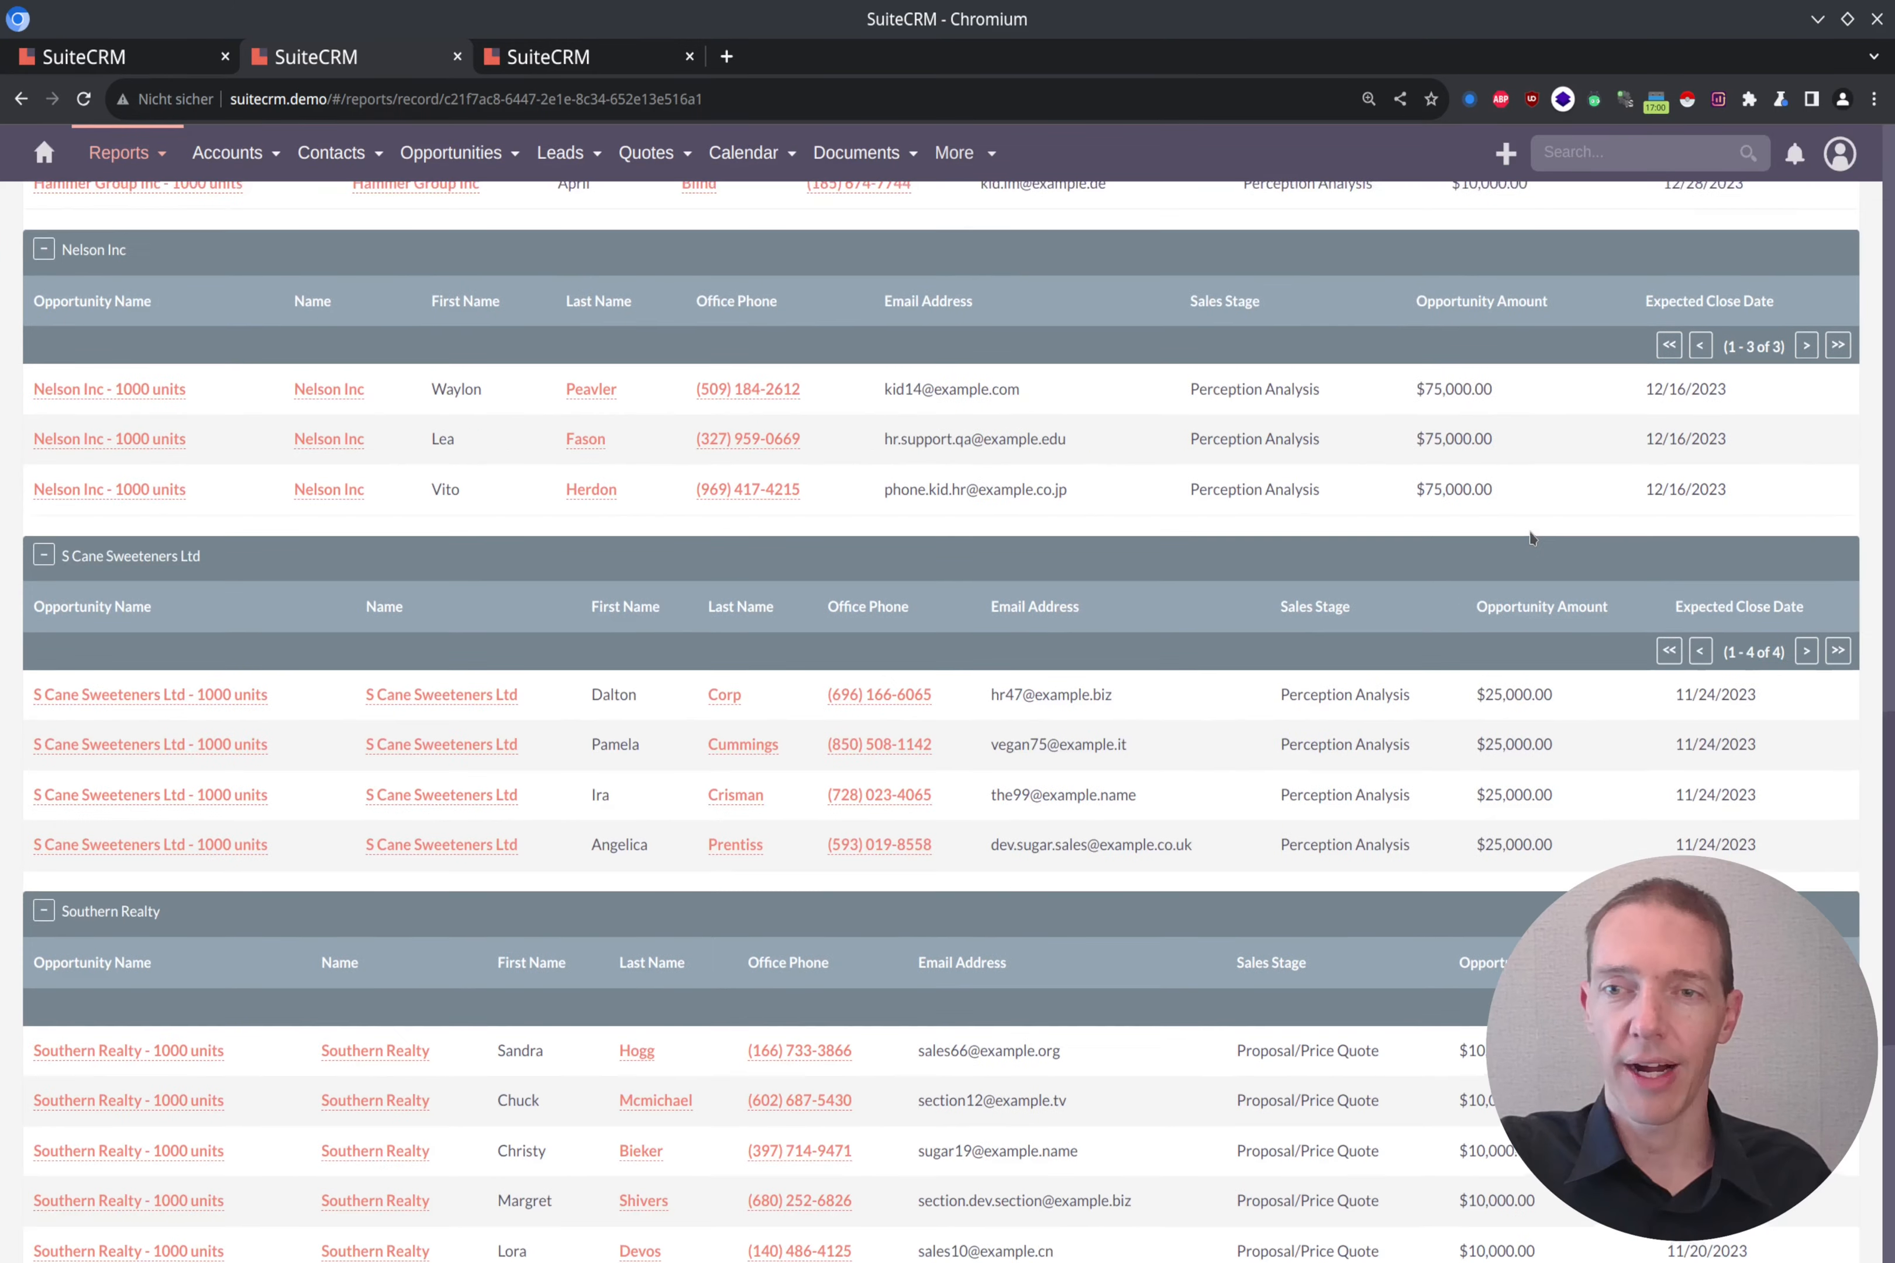
scroll(1530, 538, up, 5)
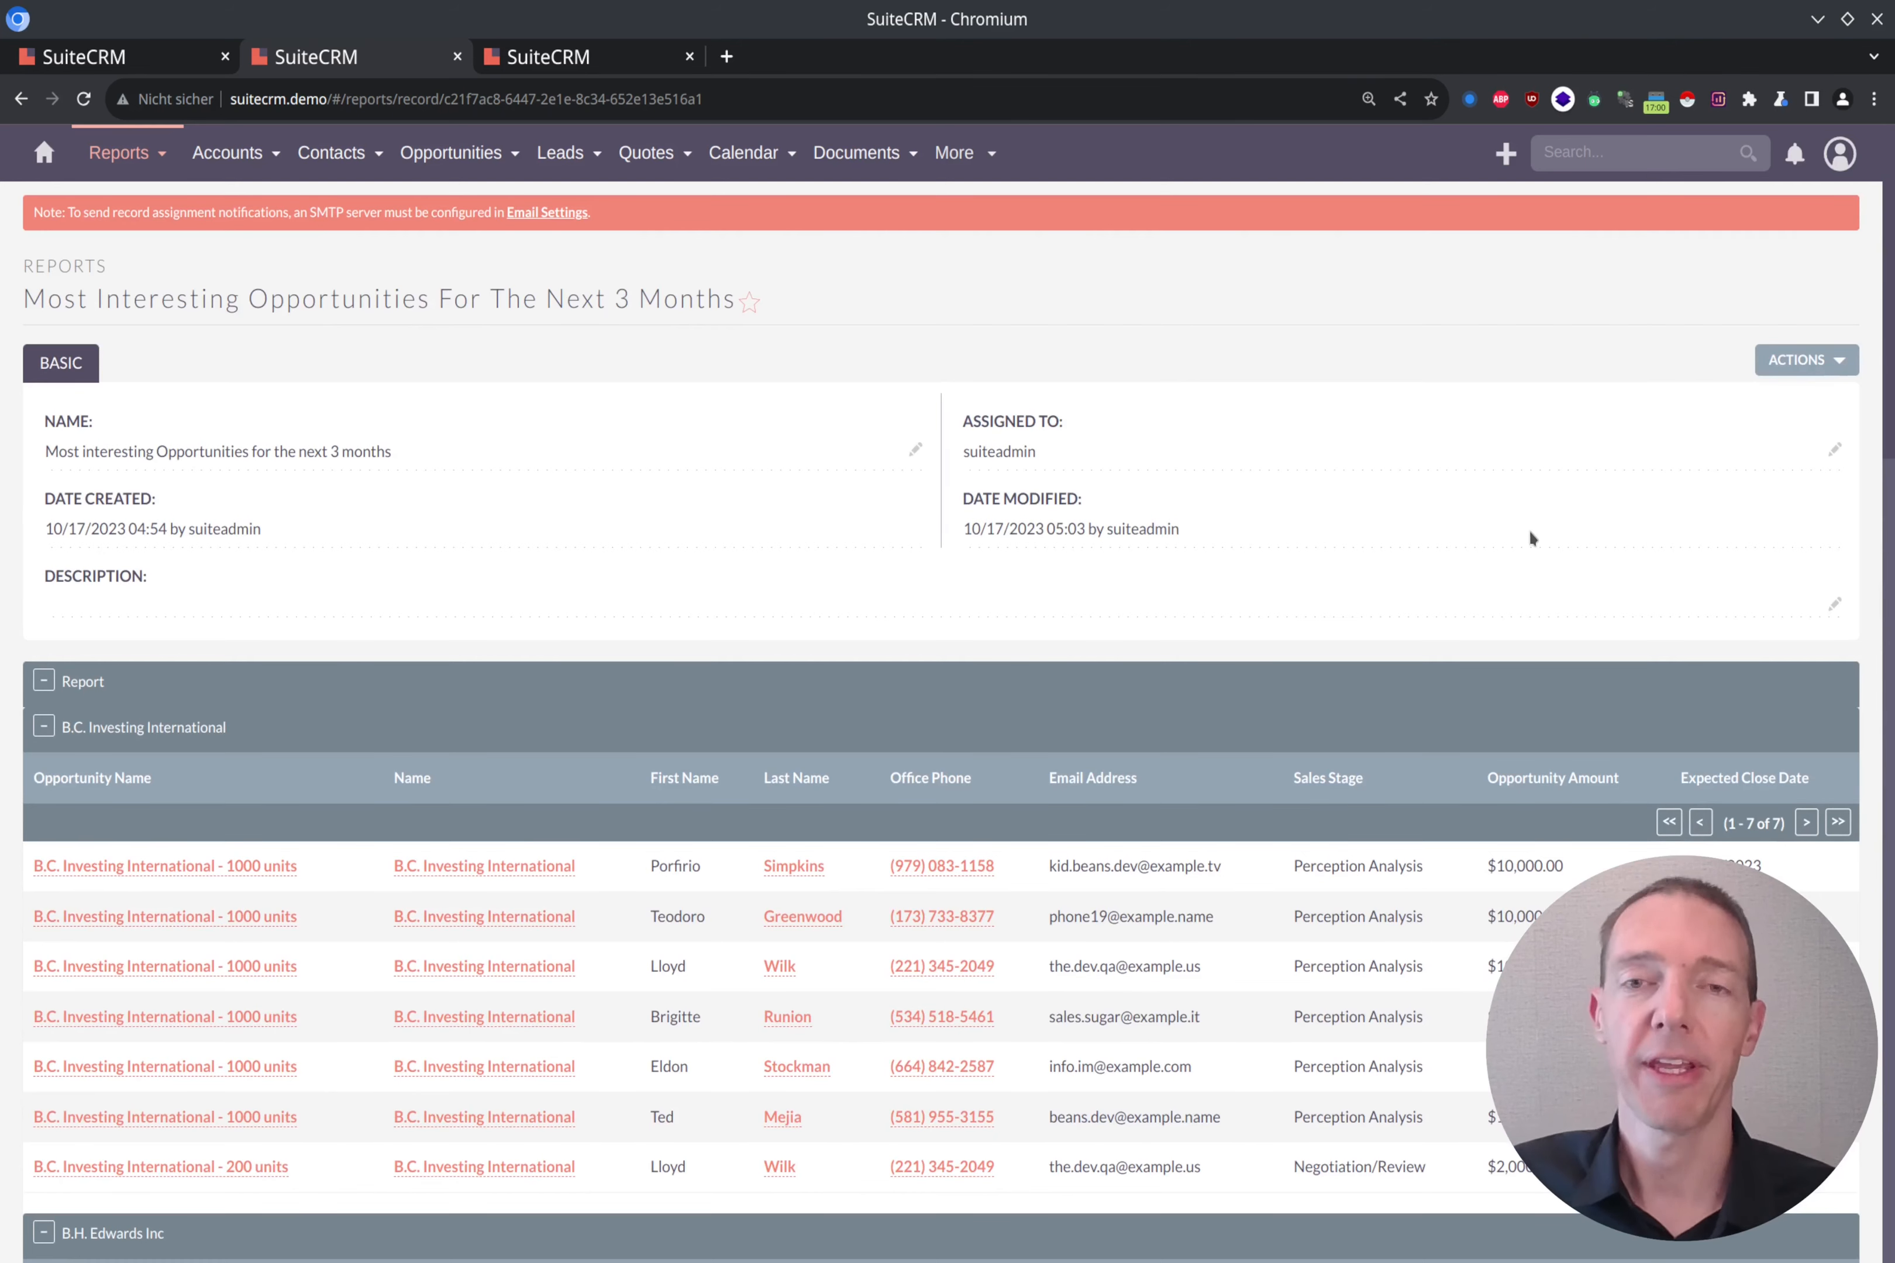
scroll(1530, 530, down, 6)
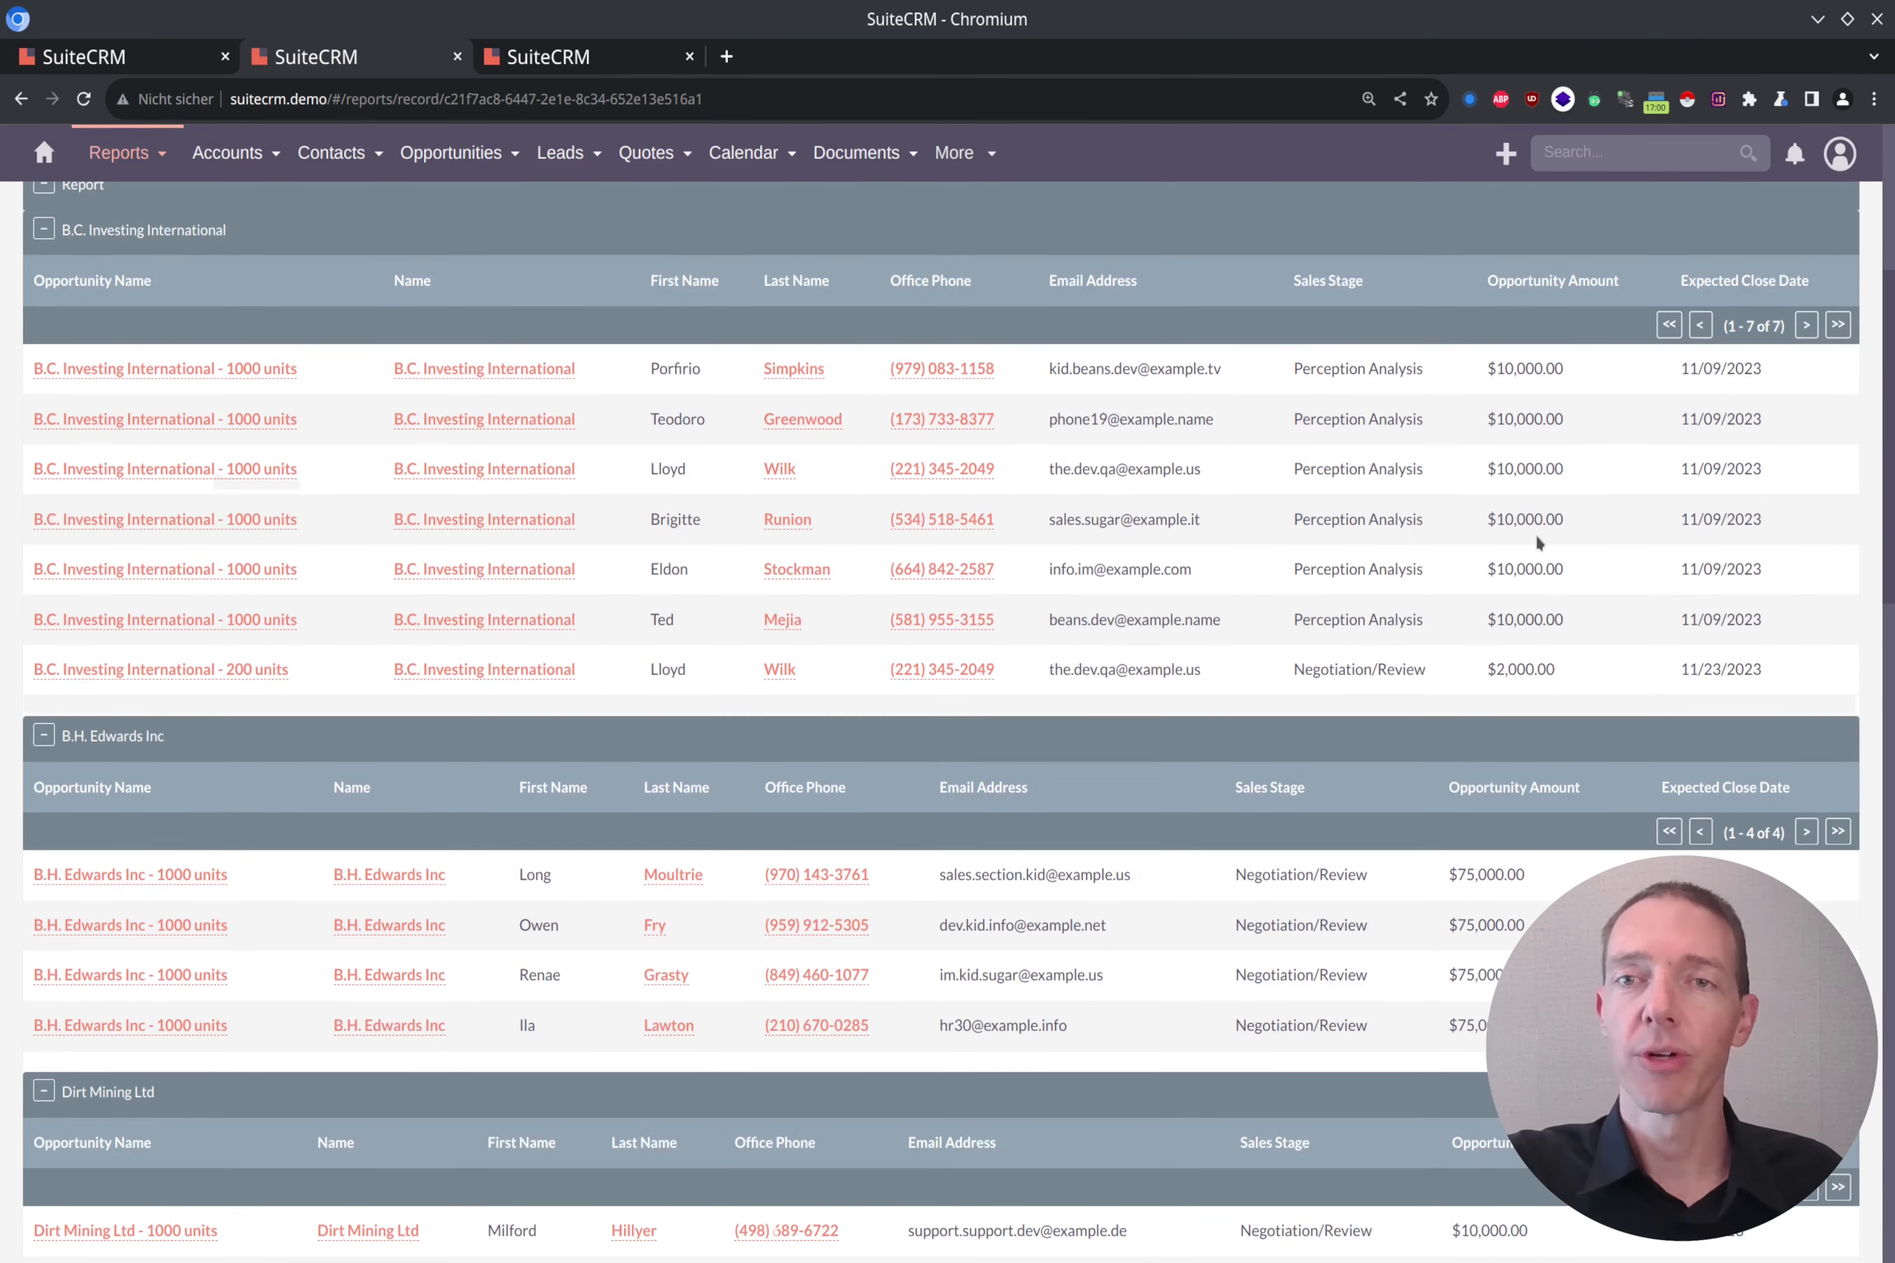